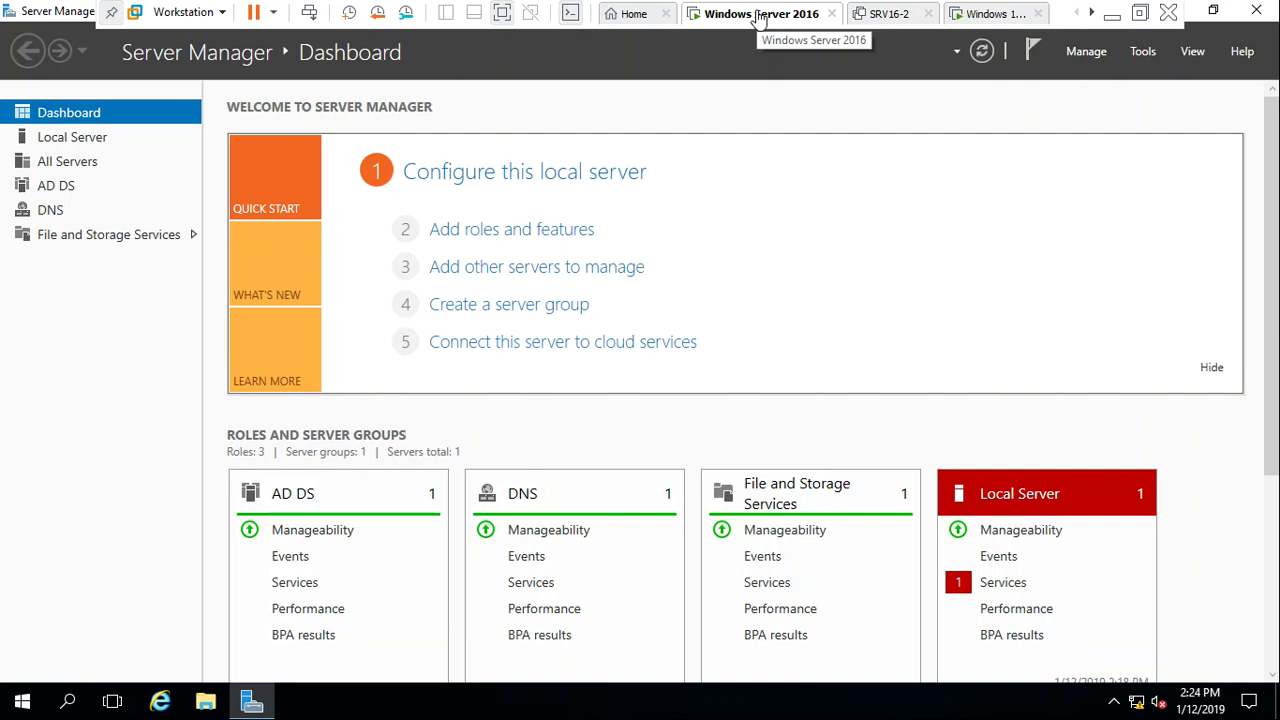
# Visit the other Windows virtual machine's sign-in screen, then return to the Windows Server 2016 machine
pyautogui.click(966, 15)
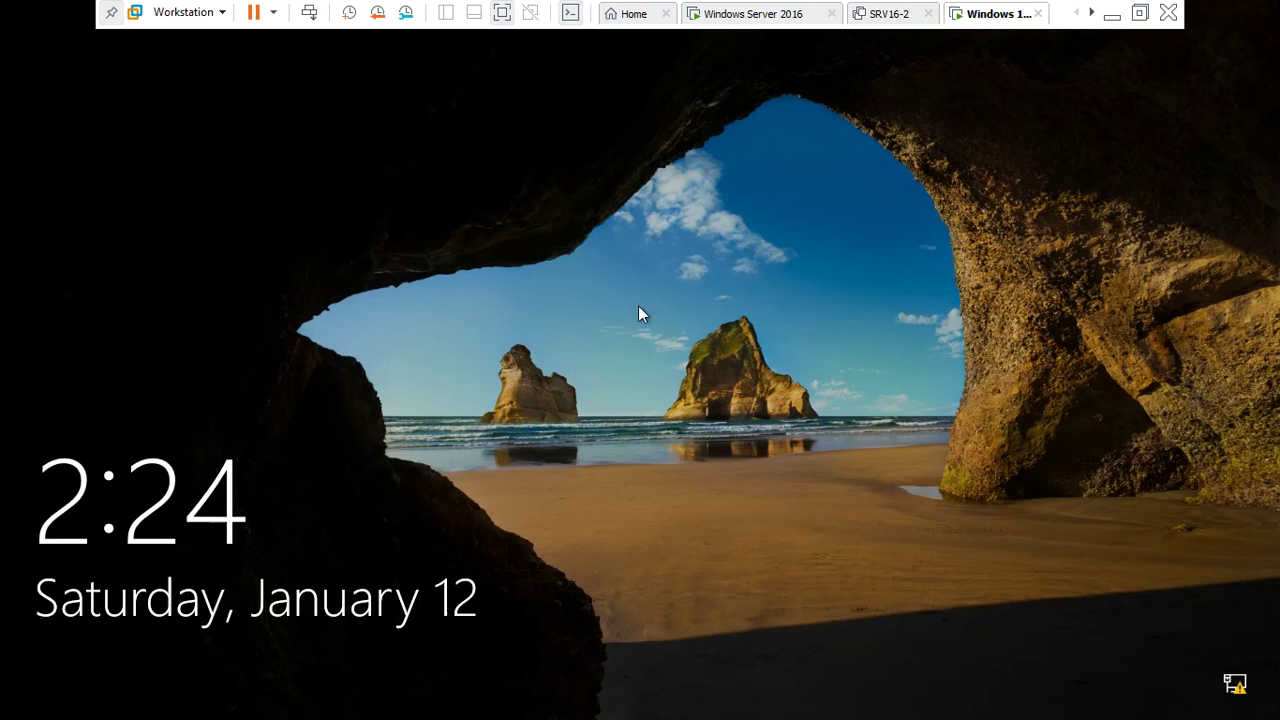
pyautogui.click(527, 428)
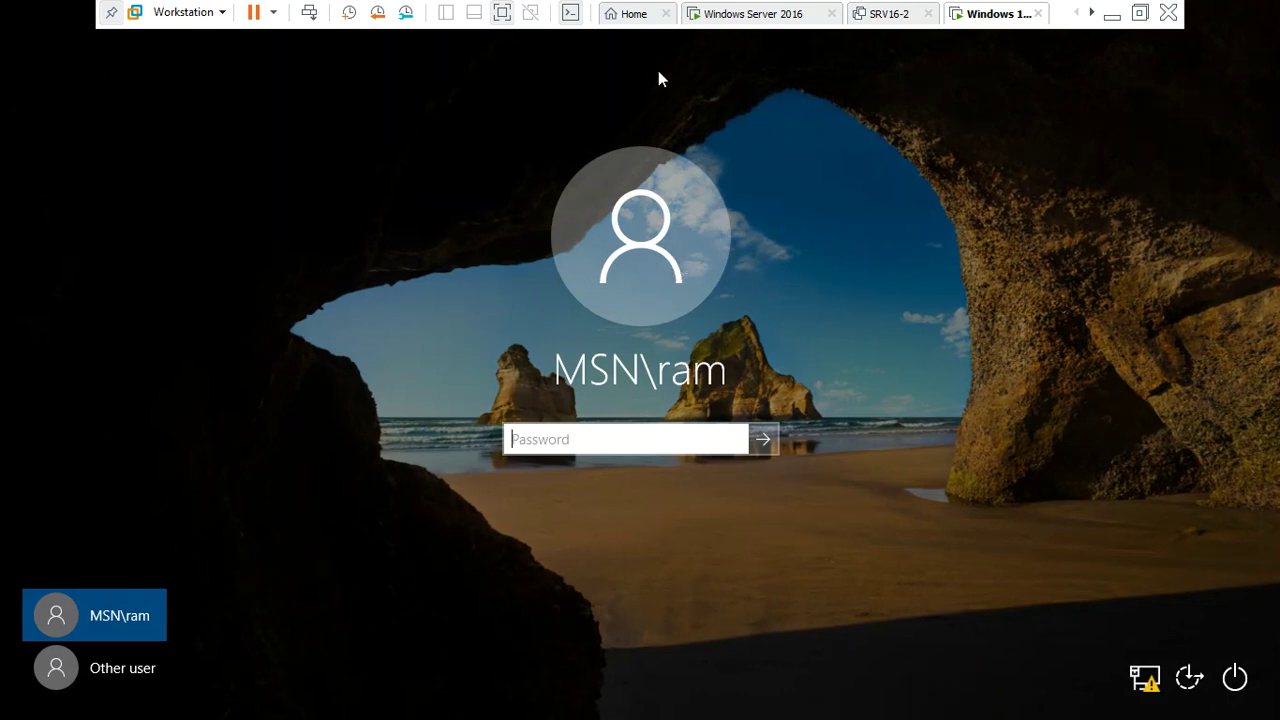
pyautogui.click(742, 18)
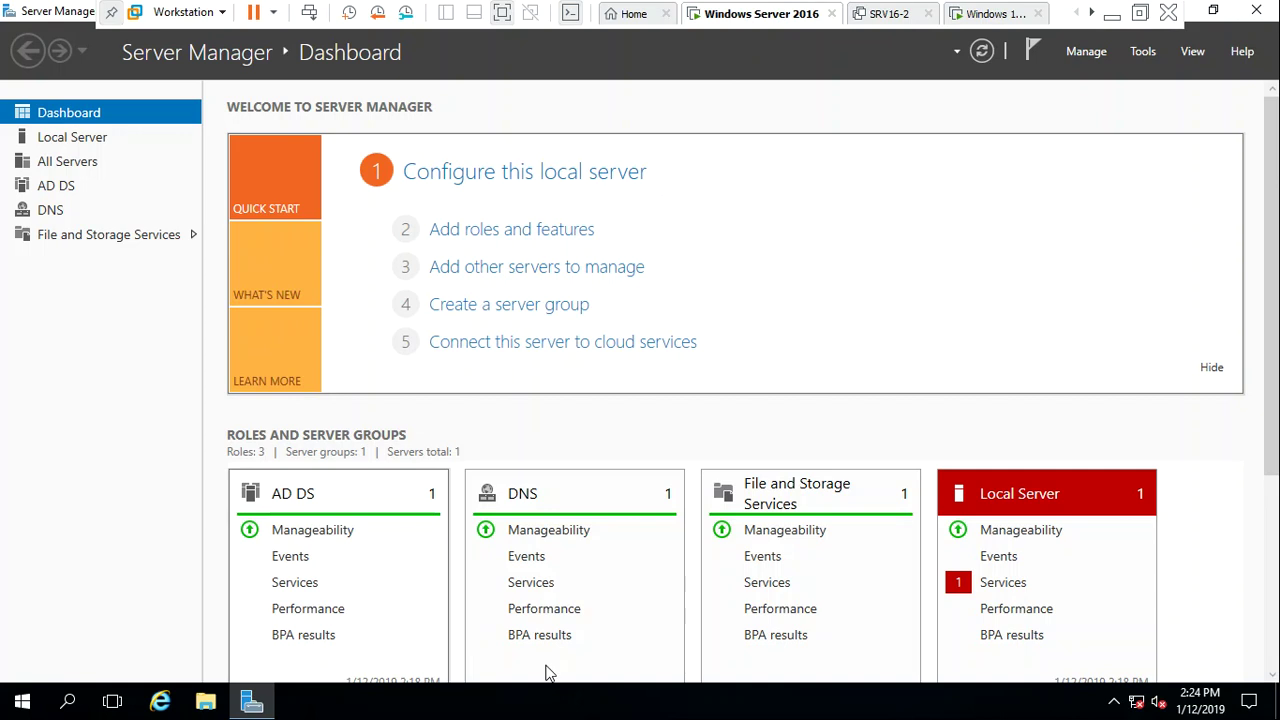
# Restore Server Manager and launch Active Directory Users and Computers from Tools
pyautogui.click(1213, 10)
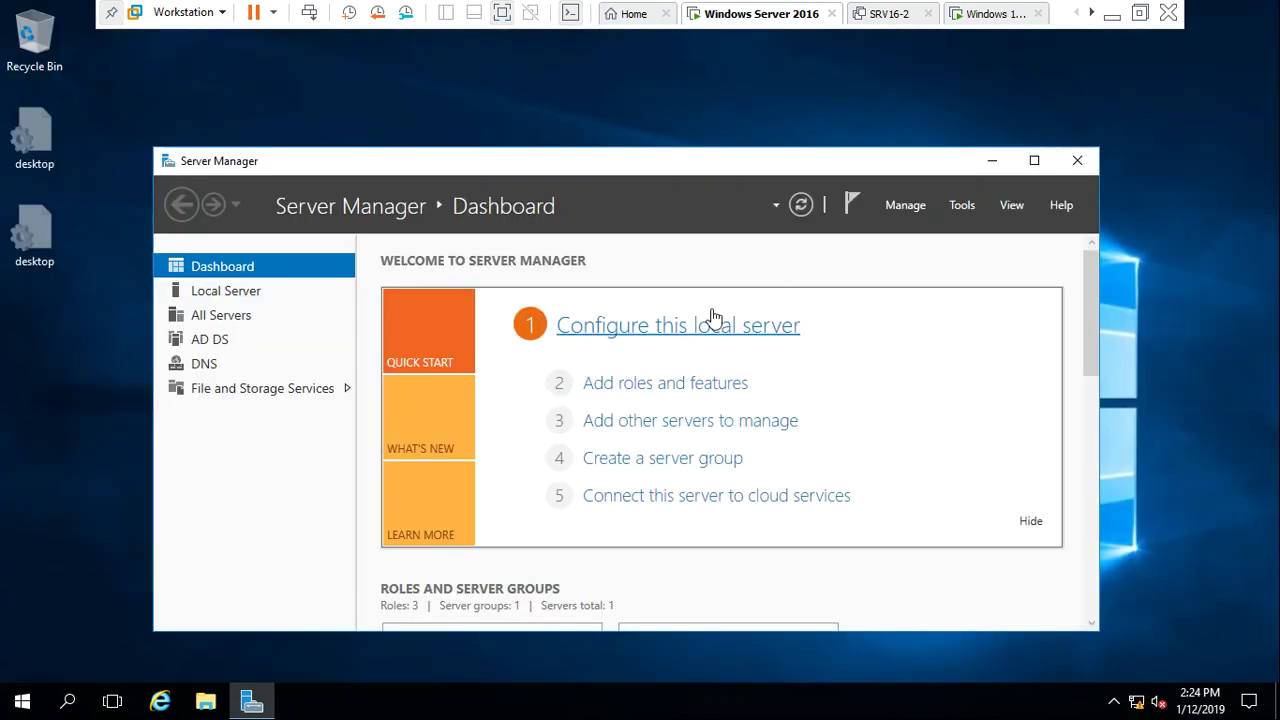
pyautogui.click(966, 205)
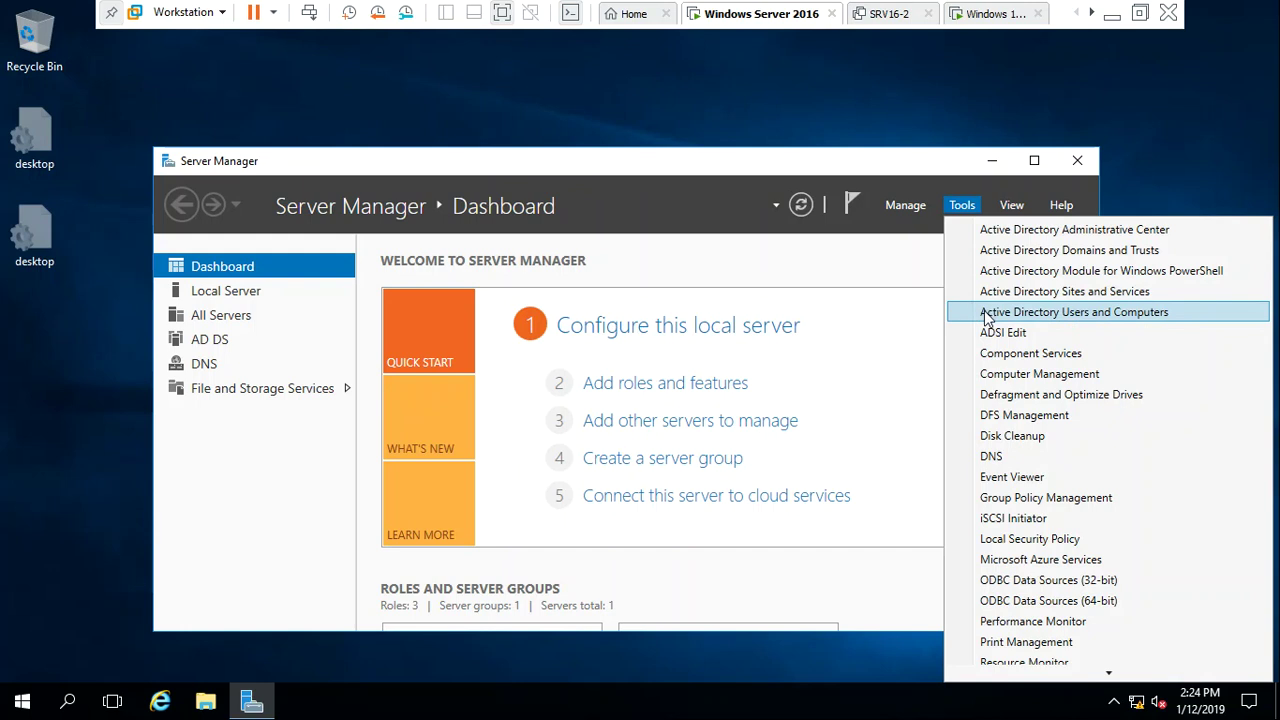
pyautogui.click(986, 314)
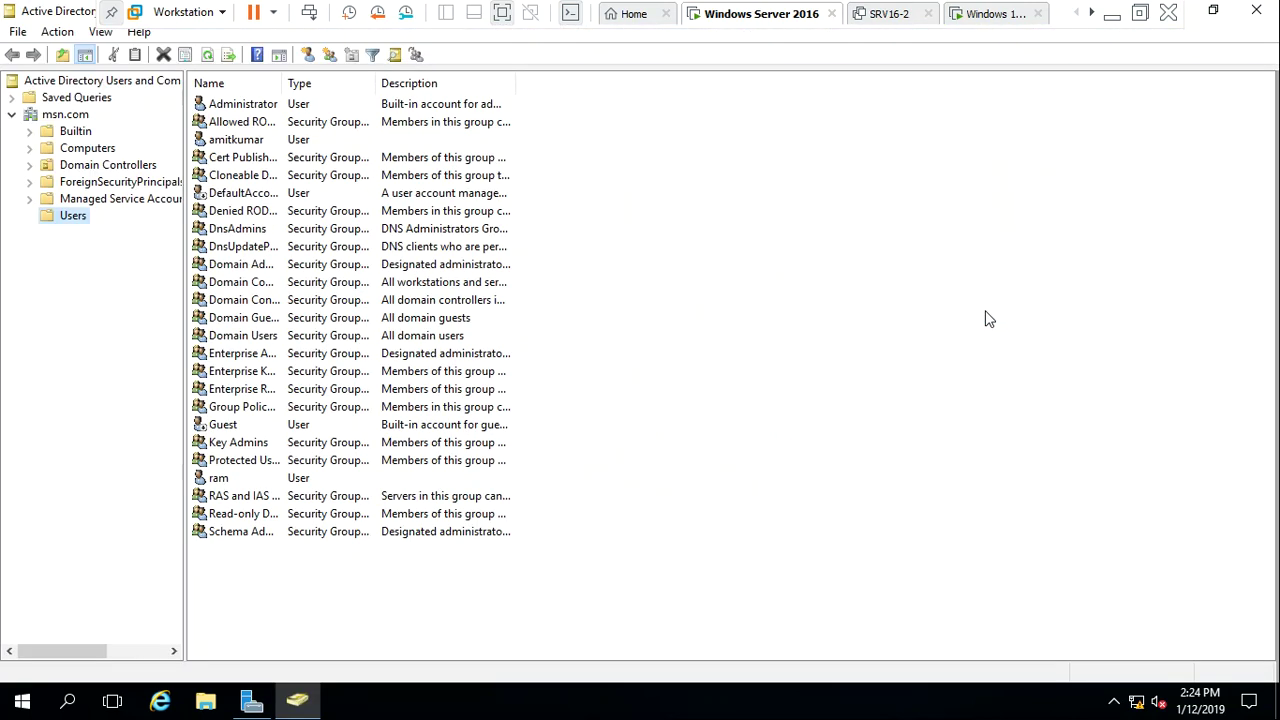
# View the Users container's New options in the msn.com domain, then dismiss the menu
pyautogui.rightClick(57, 222)
pyautogui.moveTo(125, 278)
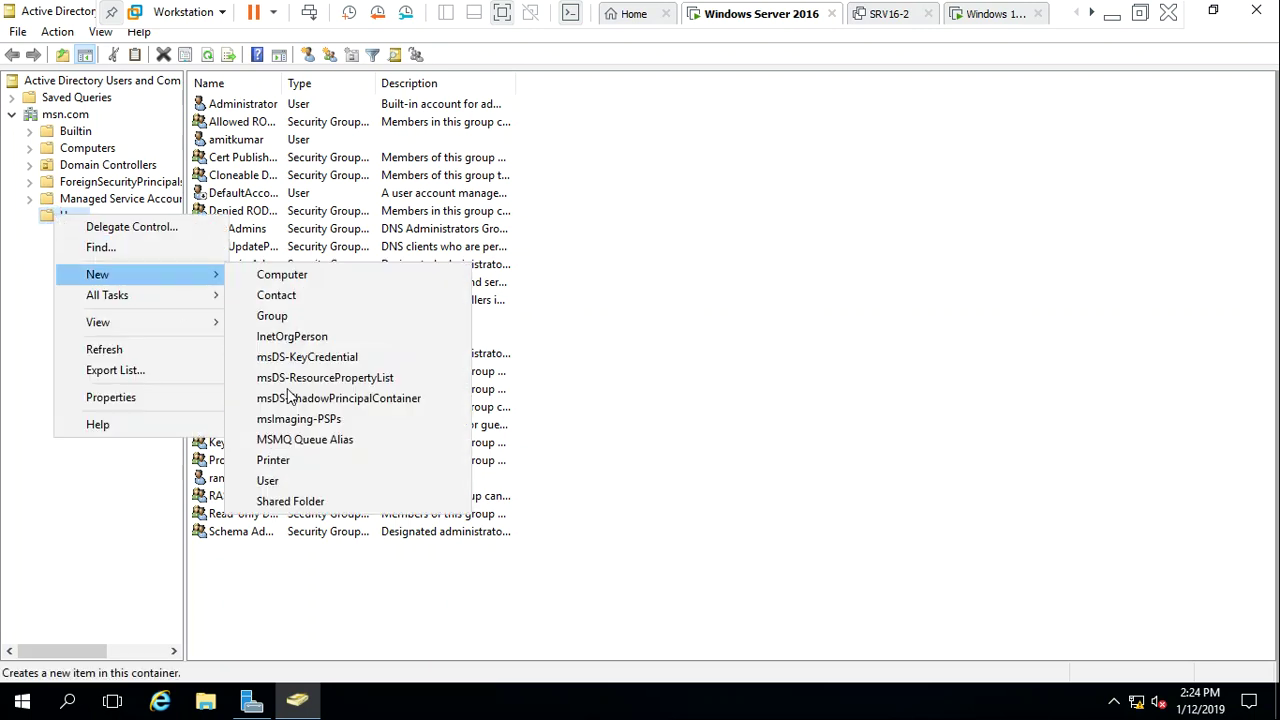
pyautogui.click(78, 508)
pyautogui.press('super+r')
# Start Command Prompt via Run with cmd and move to the root of C: using cd\
pyautogui.write('cmd')
pyautogui.press('Return')
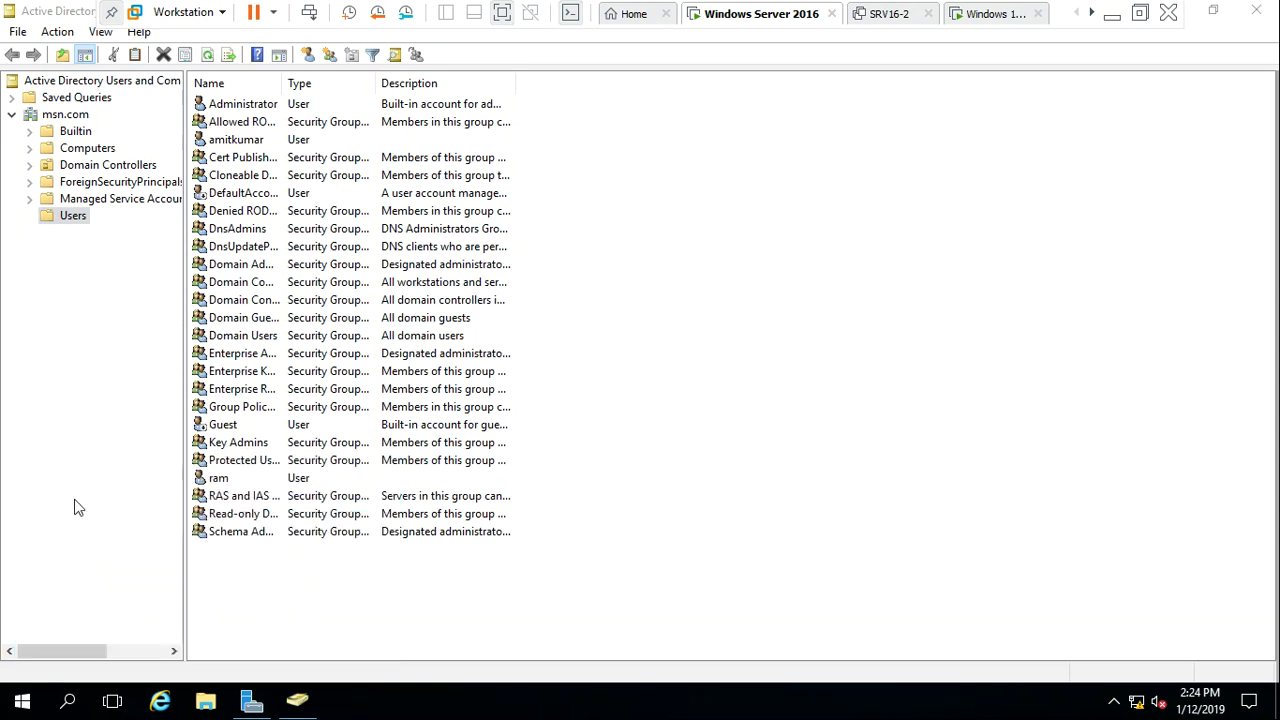
pyautogui.write('cd\\')
pyautogui.press('Return')
pyautogui.press('Return')
pyautogui.press('Return')
pyautogui.press('Return')
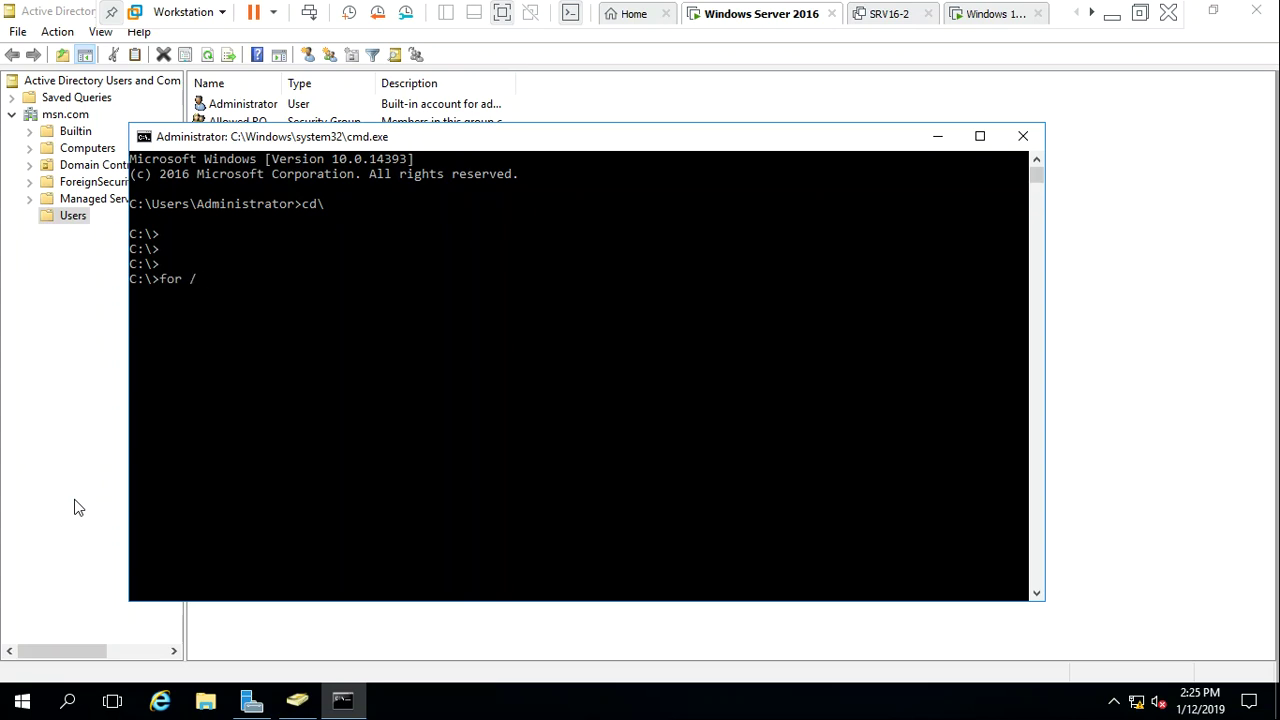
# Begin a for /l %i loop over (1,1,20) adding users us%i with a password via /add
pyautogui.write('for /l %i In')
pyautogui.press('BackSpace')
pyautogui.press('BackSpace')
# Run a for /l net user loop adding accounts user1 through user20 with a shared password, then close Command Prompt
pyautogui.write('1,1,20) do net user user')
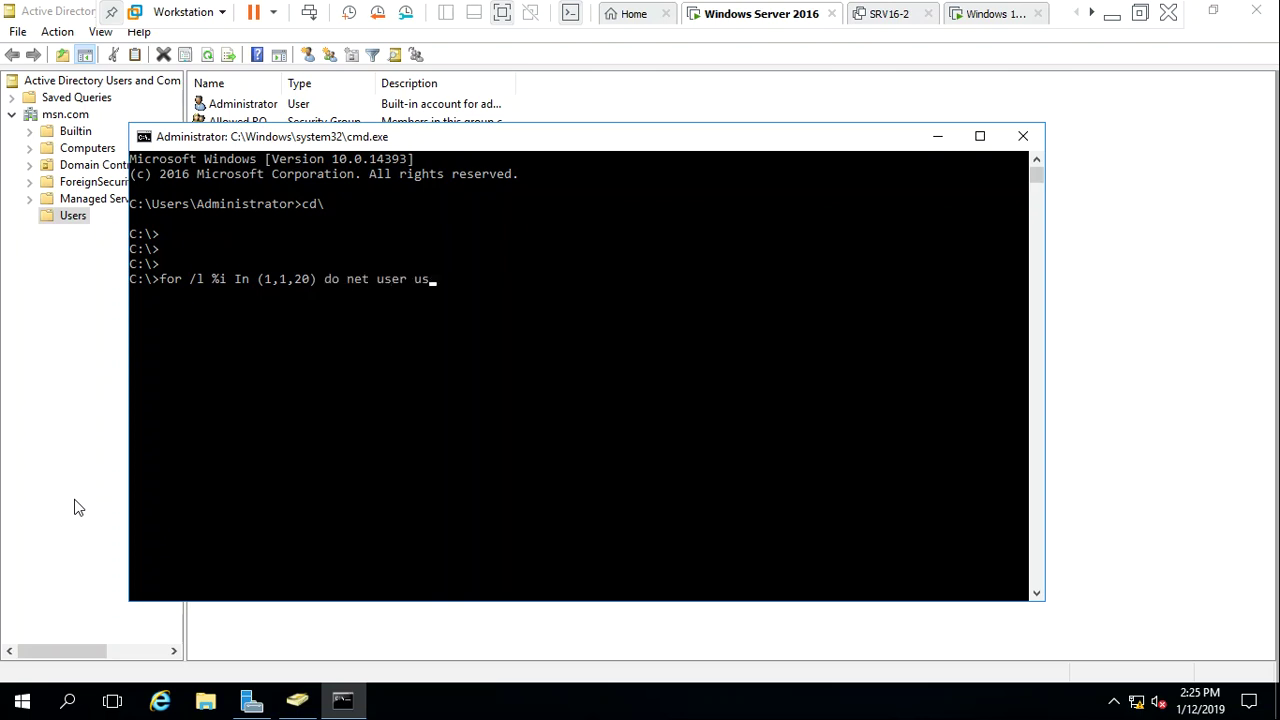
# Begin a for /l %i loop over (1,1,20) adding users us%i with a password via /add
# Run a for /l net user loop adding accounts user1 through user20 with a shared password, then close Command Prompt
pyautogui.write('%i admin@123 /add')
pyautogui.press('Return')
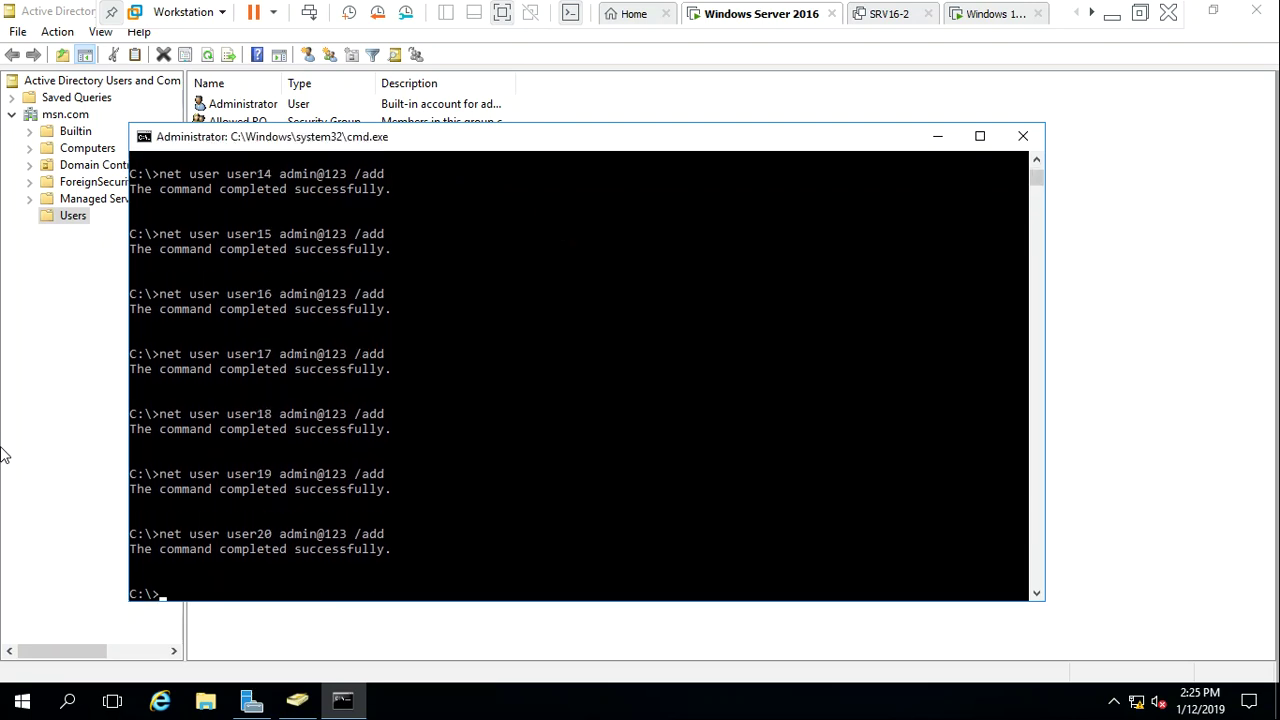
pyautogui.click(1023, 137)
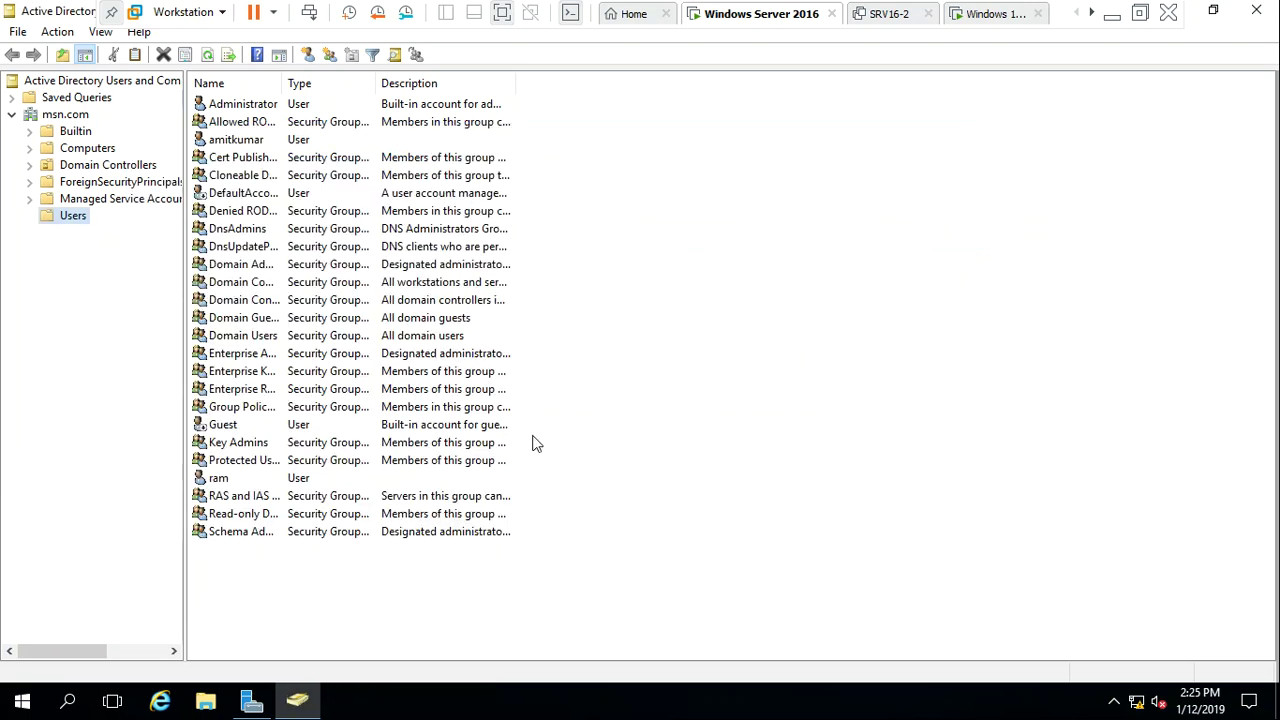
# Refresh the Users container and look through the new user1–user20 accounts in the list
pyautogui.rightClick(750, 452)
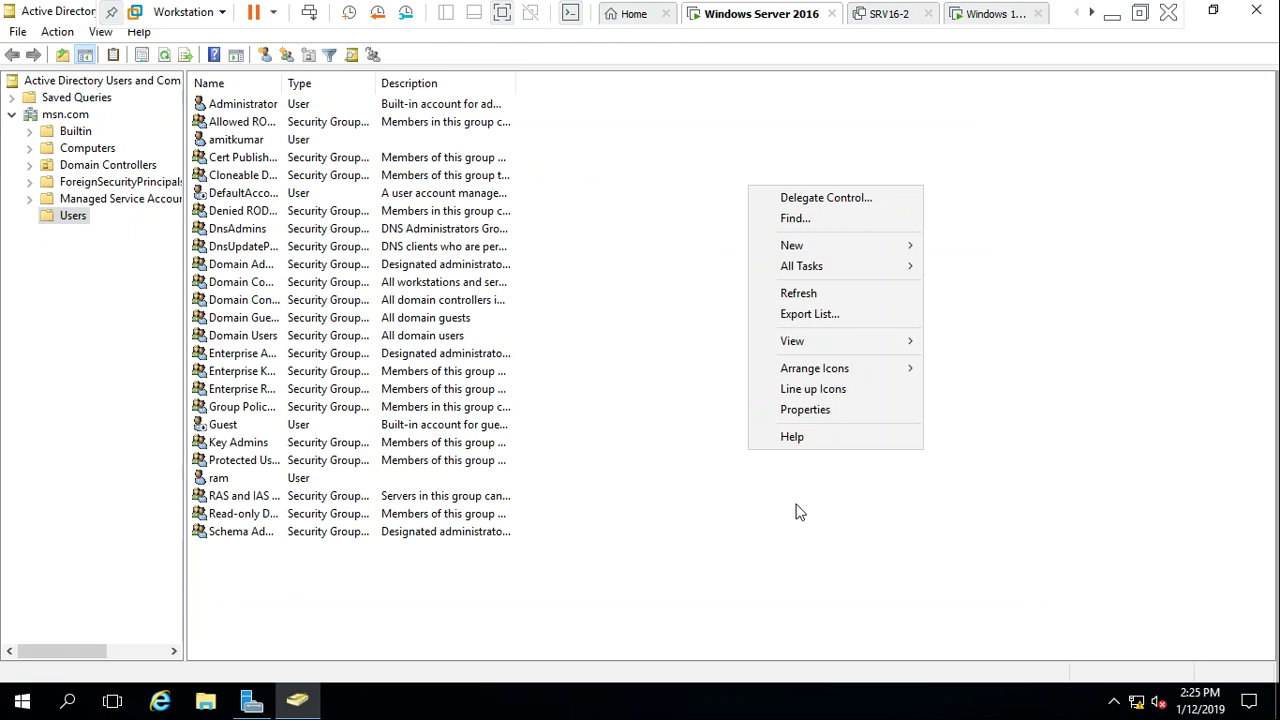
pyautogui.click(815, 297)
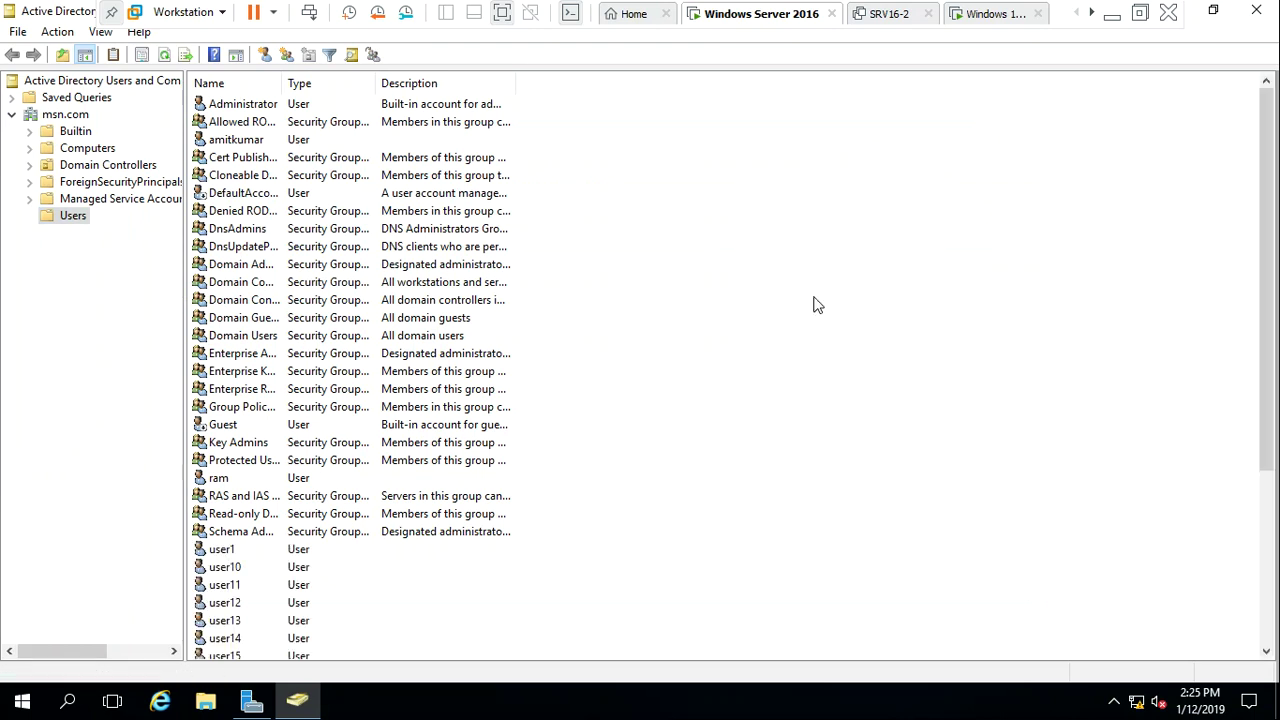
pyautogui.click(222, 547)
pyautogui.click(222, 562)
pyautogui.scroll(-2, 222, 555)
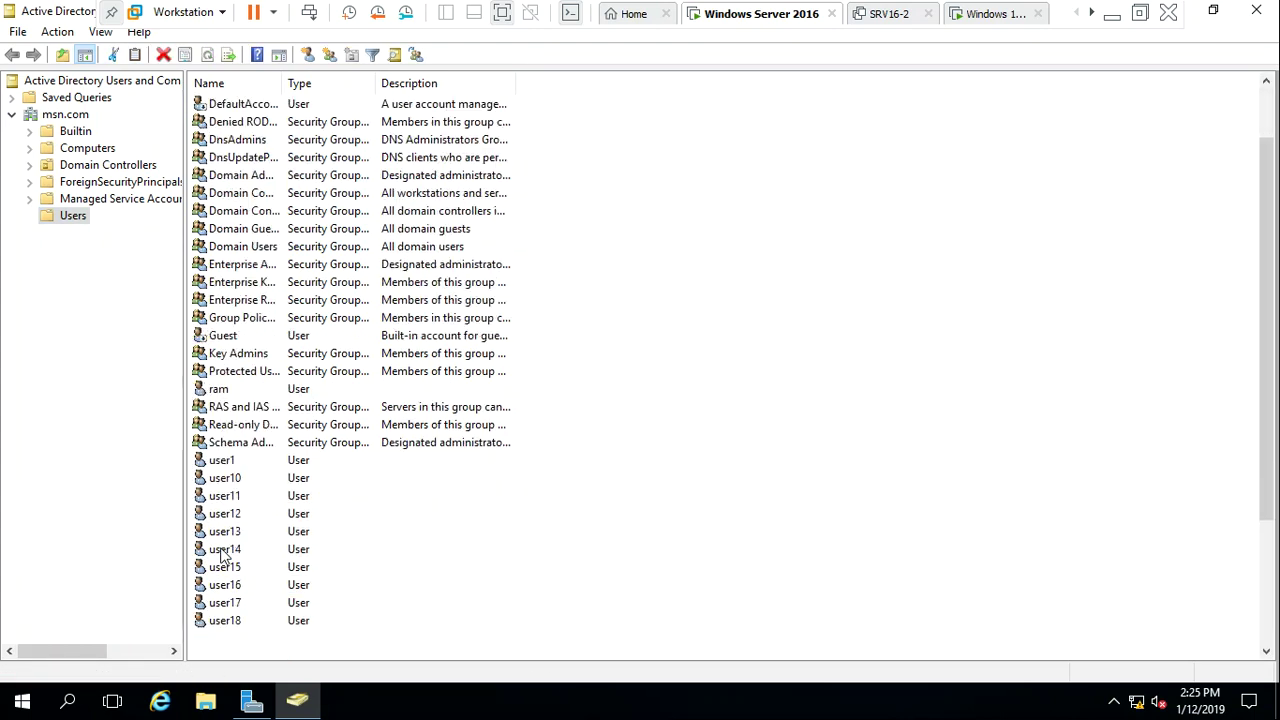
pyautogui.press('Down')
pyautogui.press('Down')
pyautogui.press('Down')
pyautogui.press('Down')
pyautogui.press('Down')
pyautogui.press('Down')
pyautogui.press('Down')
pyautogui.press('Down')
pyautogui.press('Down')
pyautogui.press('Up')
pyautogui.press('Up')
pyautogui.press('Up')
pyautogui.press('Up')
pyautogui.press('Up')
pyautogui.press('Up')
pyautogui.press('Up')
pyautogui.press('Up')
pyautogui.press('Up')
pyautogui.press('Up')
pyautogui.press('Up')
pyautogui.press('Up')
pyautogui.press('Up')
pyautogui.press('Up')
pyautogui.press('Up')
pyautogui.press('Up')
pyautogui.press('Up')
pyautogui.press('Up')
pyautogui.press('Up')
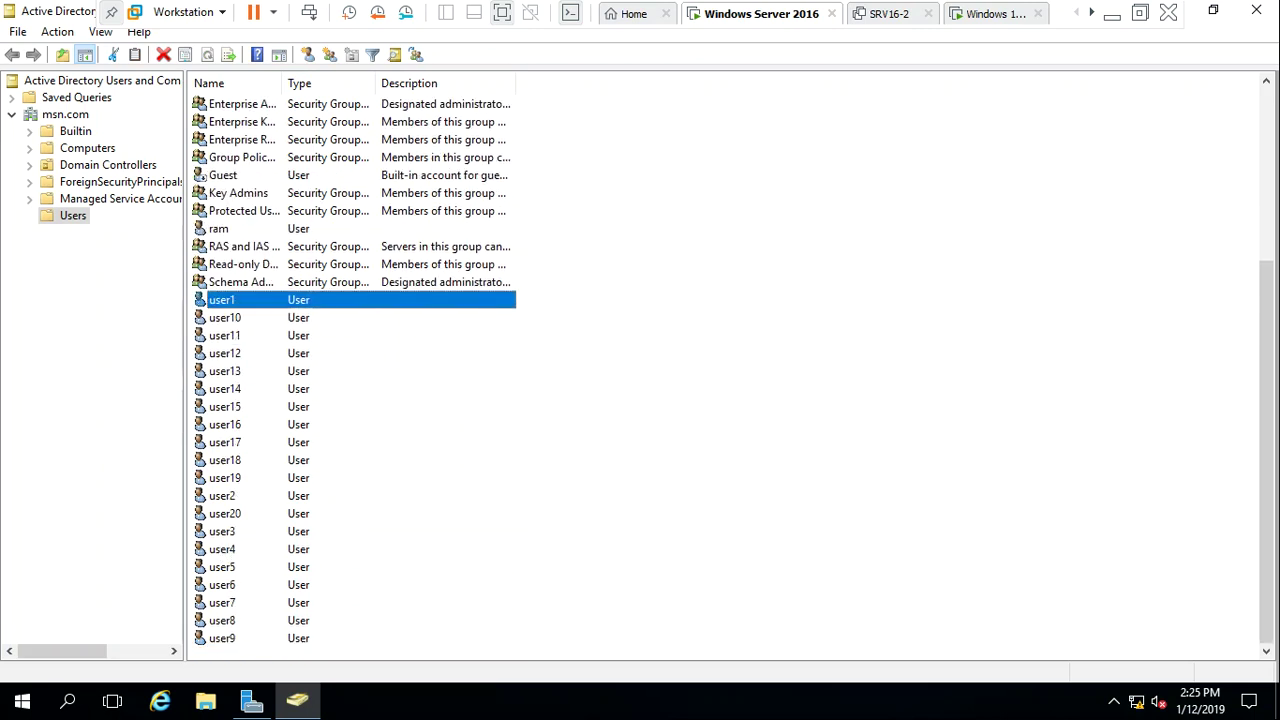
pyautogui.click(591, 560)
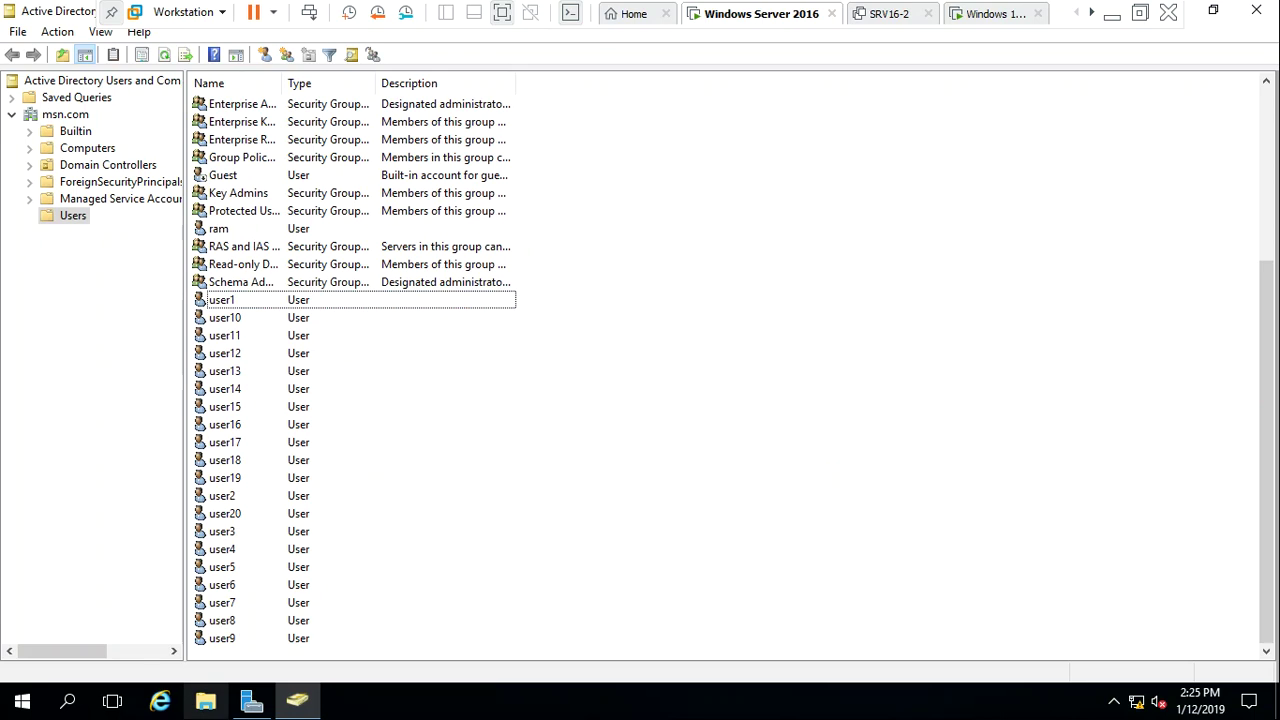
pyautogui.click(252, 704)
# Go to This PC > Local Disk (C:) and create a new folder there named Profile
pyautogui.press('super+e')
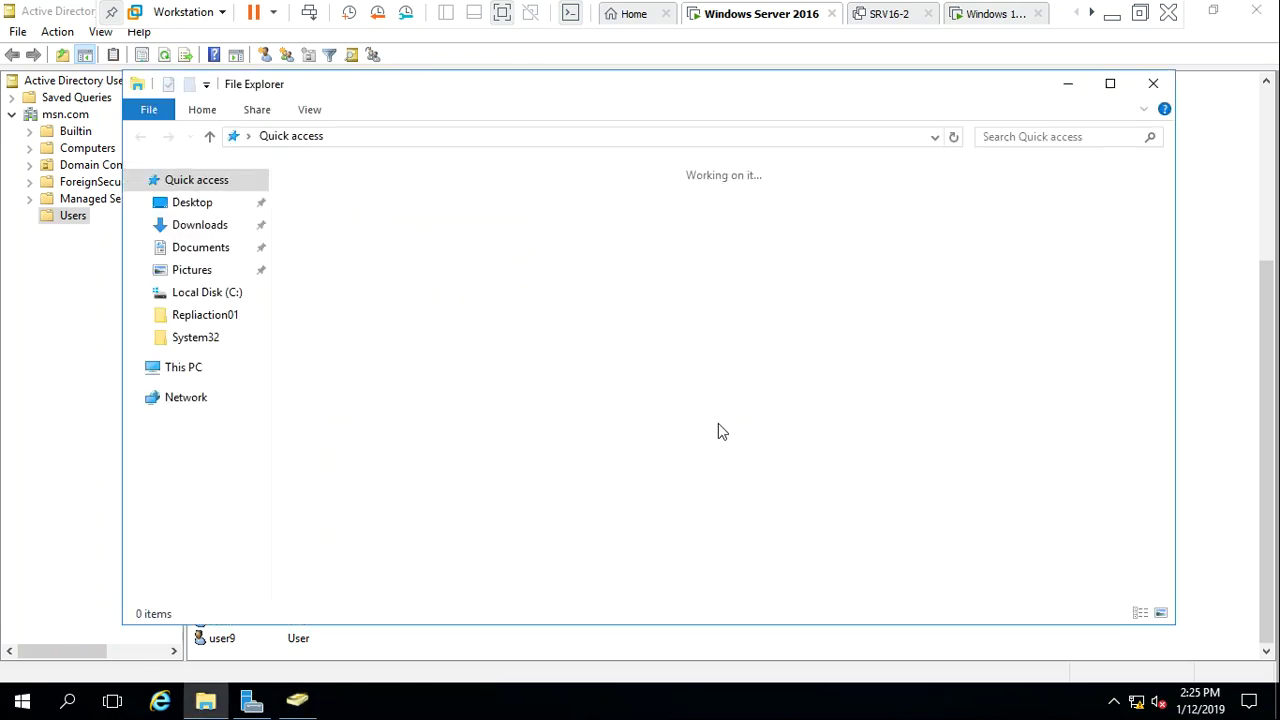
pyautogui.click(155, 378)
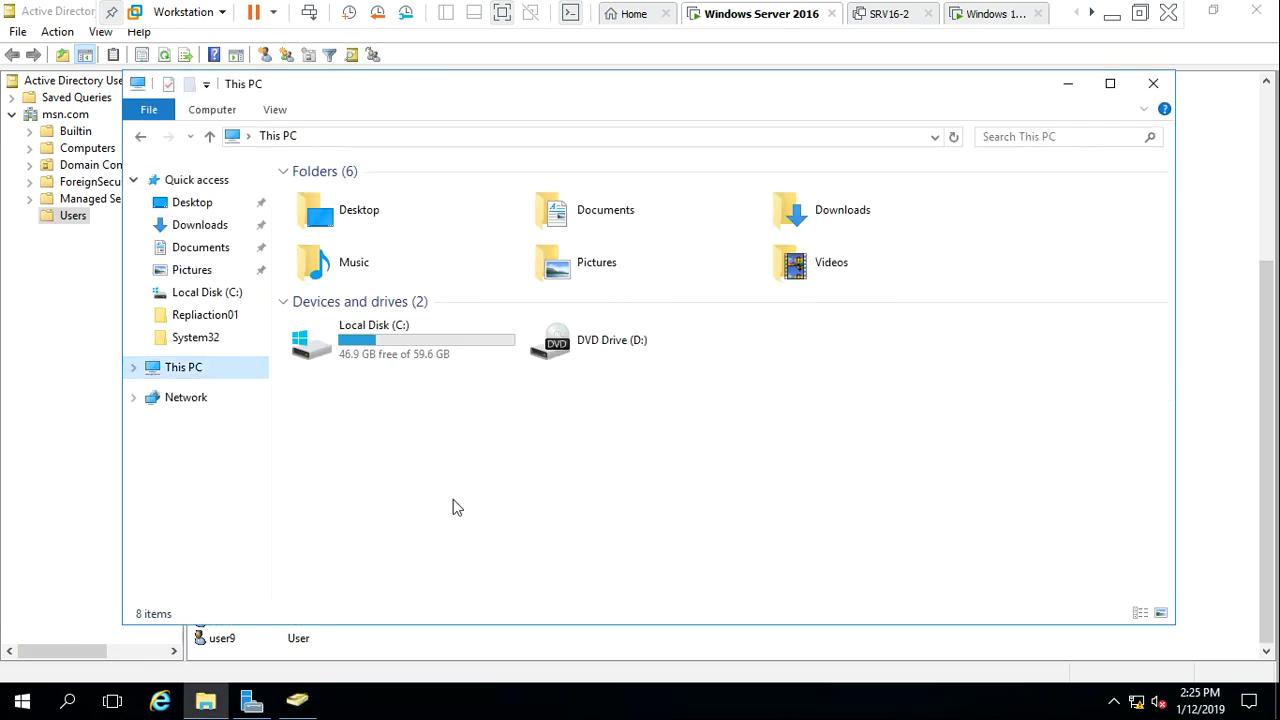
pyautogui.doubleClick(404, 348)
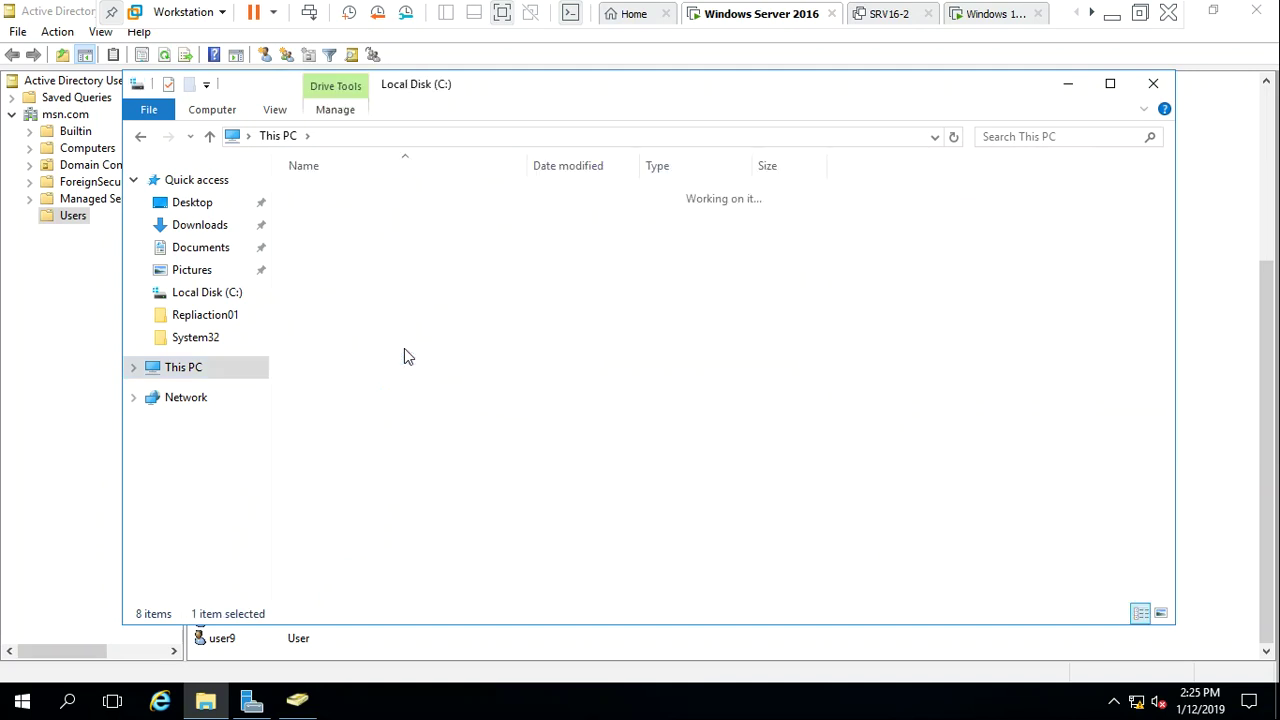
pyautogui.doubleClick(800, 93)
pyautogui.rightClick(968, 496)
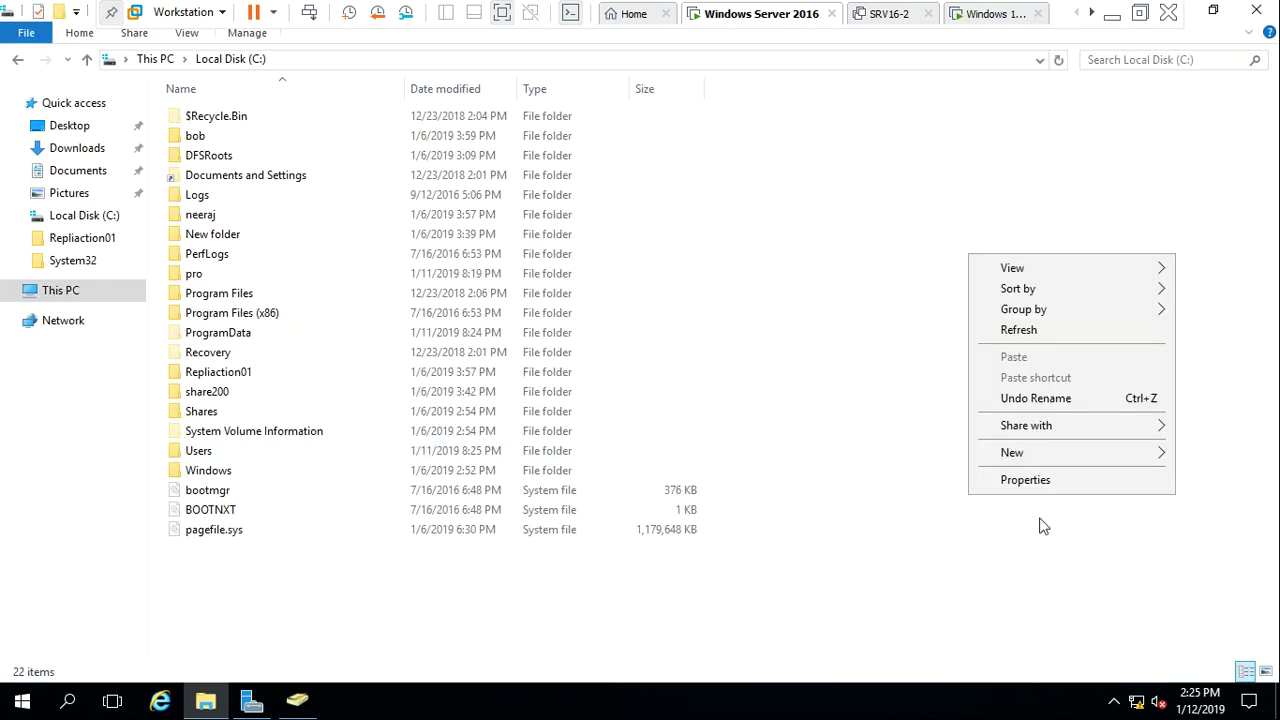
pyautogui.moveTo(1066, 454)
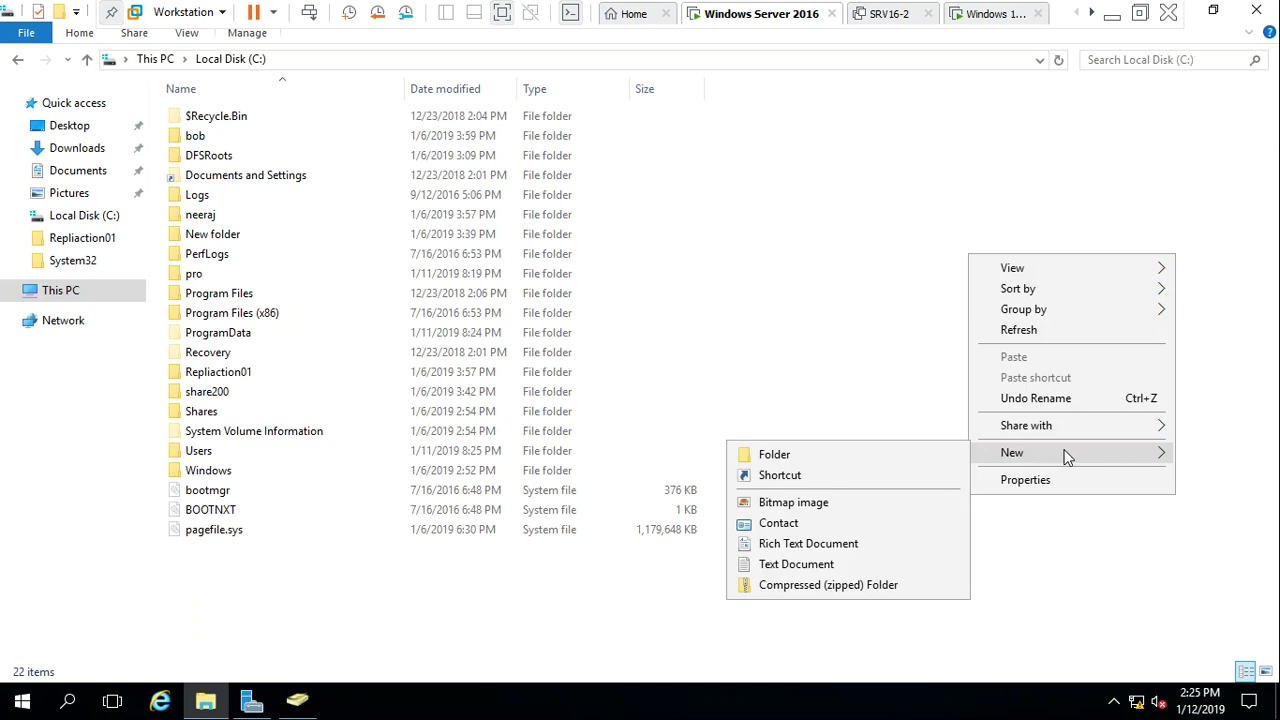
pyautogui.click(937, 461)
pyautogui.press('BackSpace')
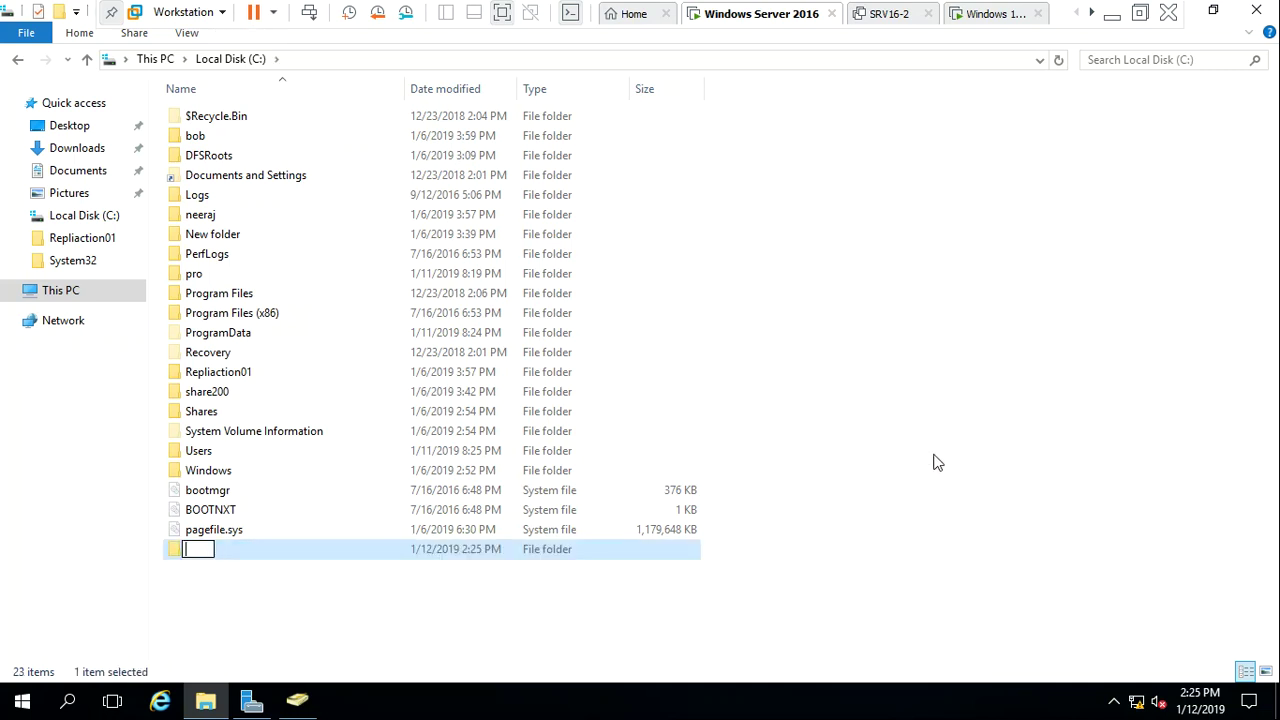
pyautogui.write('Profile')
pyautogui.press('Return')
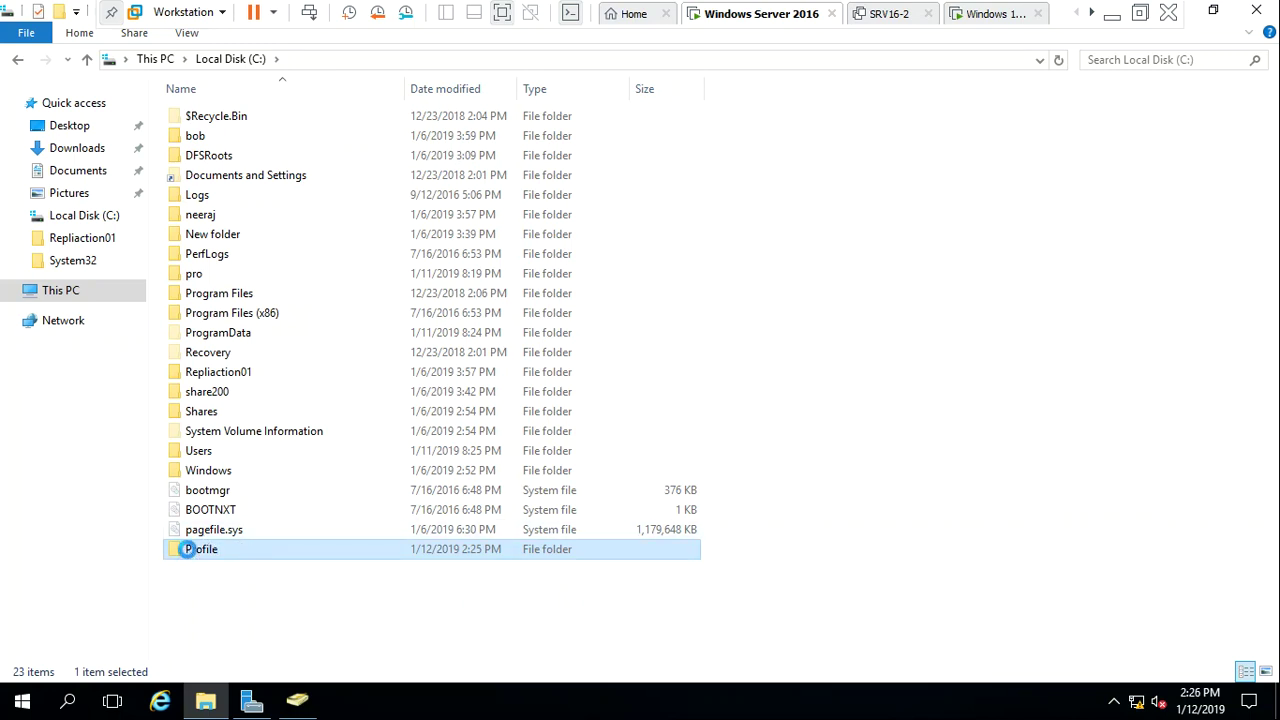
pyautogui.rightClick(188, 552)
# Share the Profile folder through Advanced Sharing, giving Everyone Full Control
pyautogui.click(241, 536)
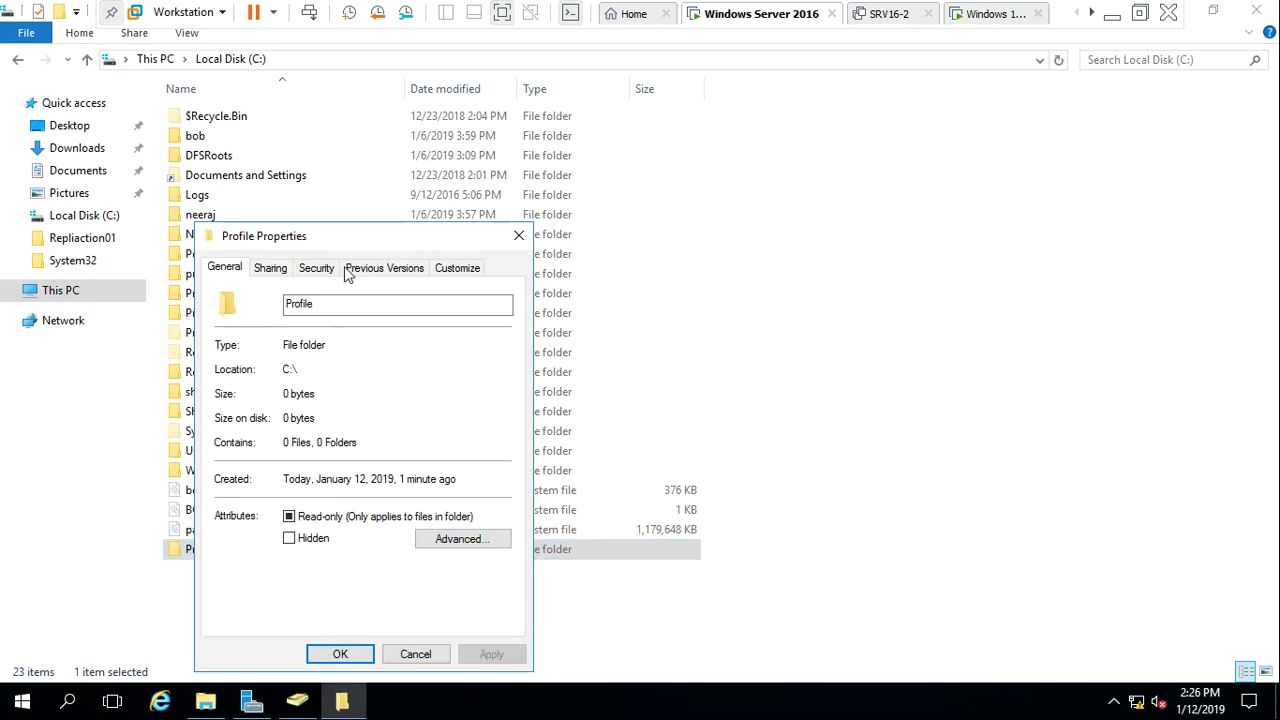
pyautogui.click(285, 274)
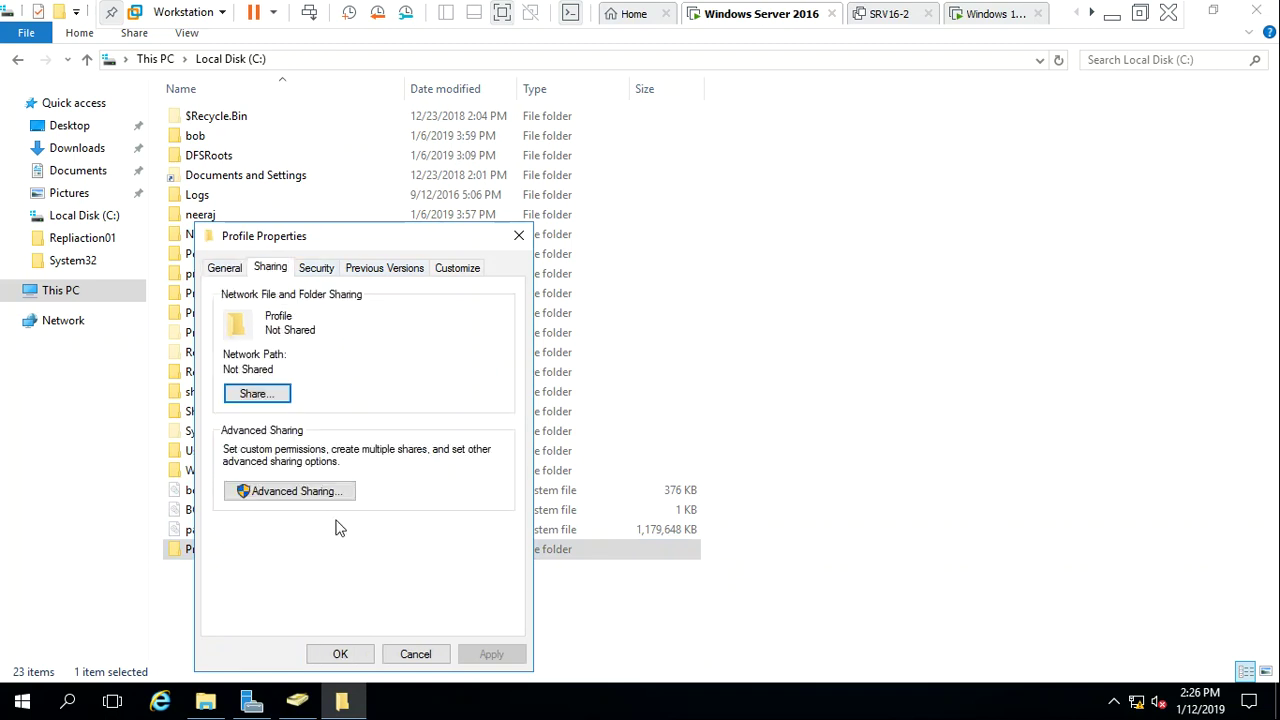
pyautogui.click(330, 500)
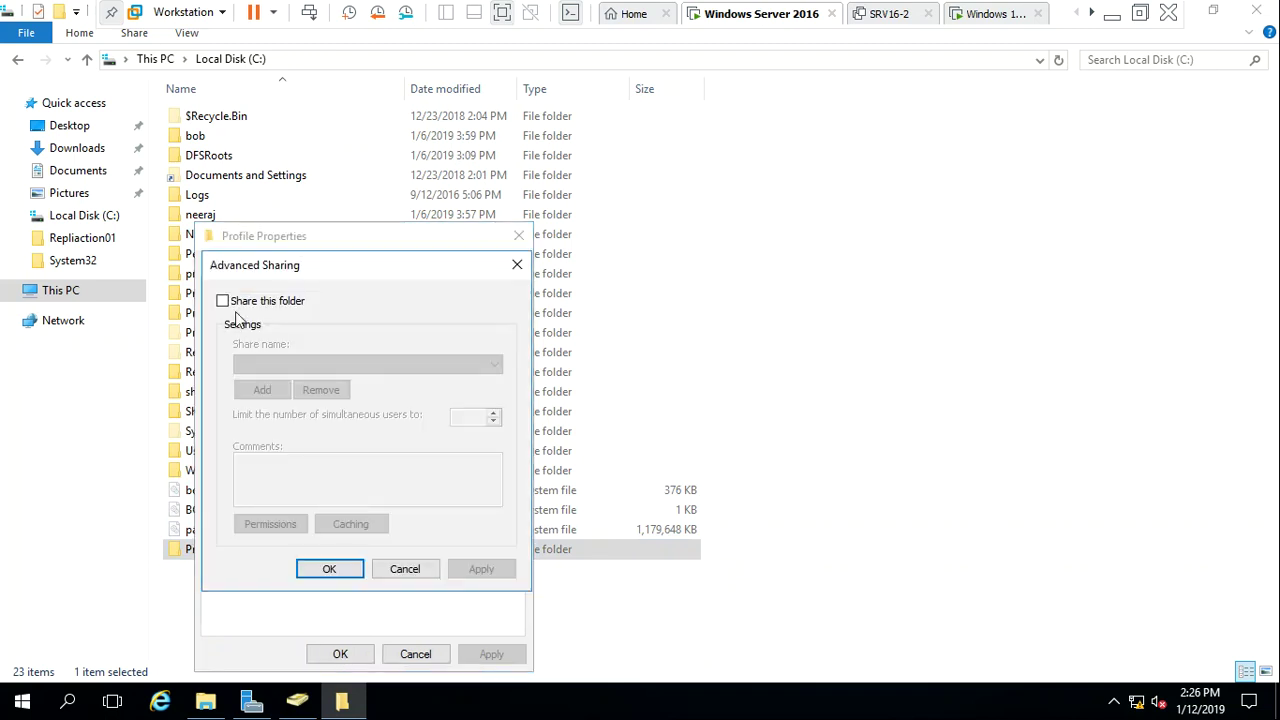
pyautogui.click(242, 304)
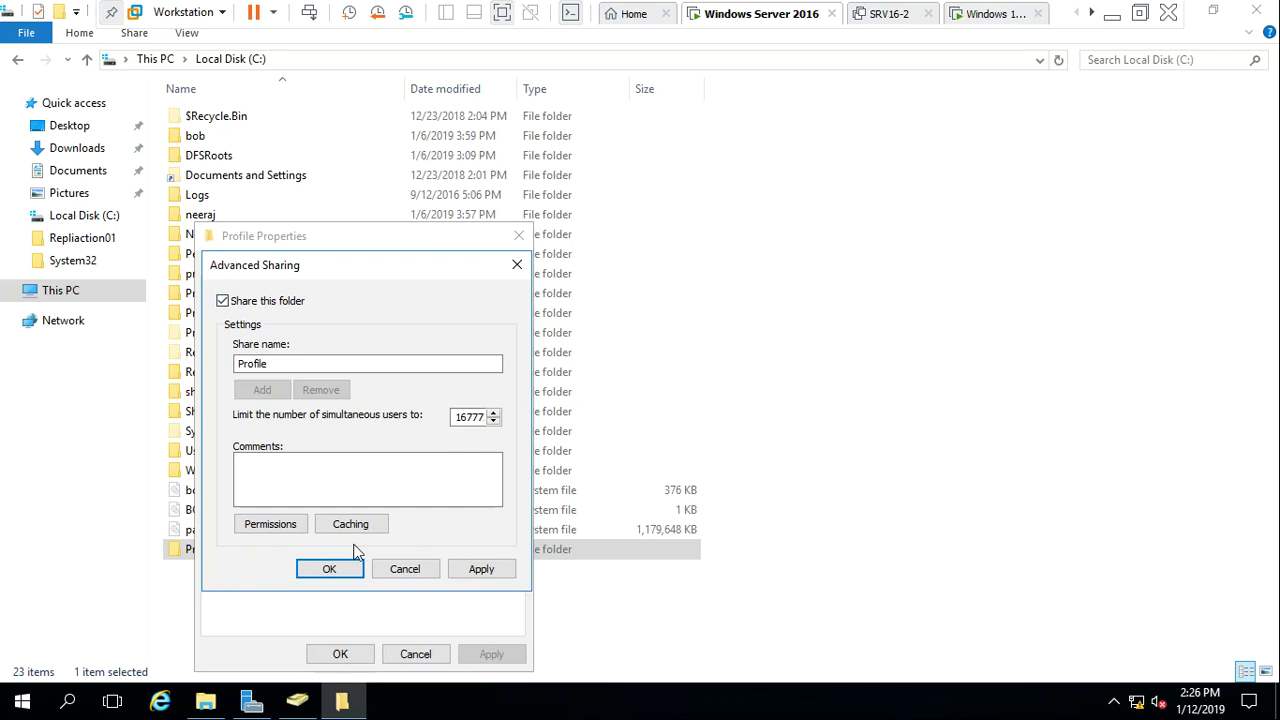
pyautogui.click(293, 530)
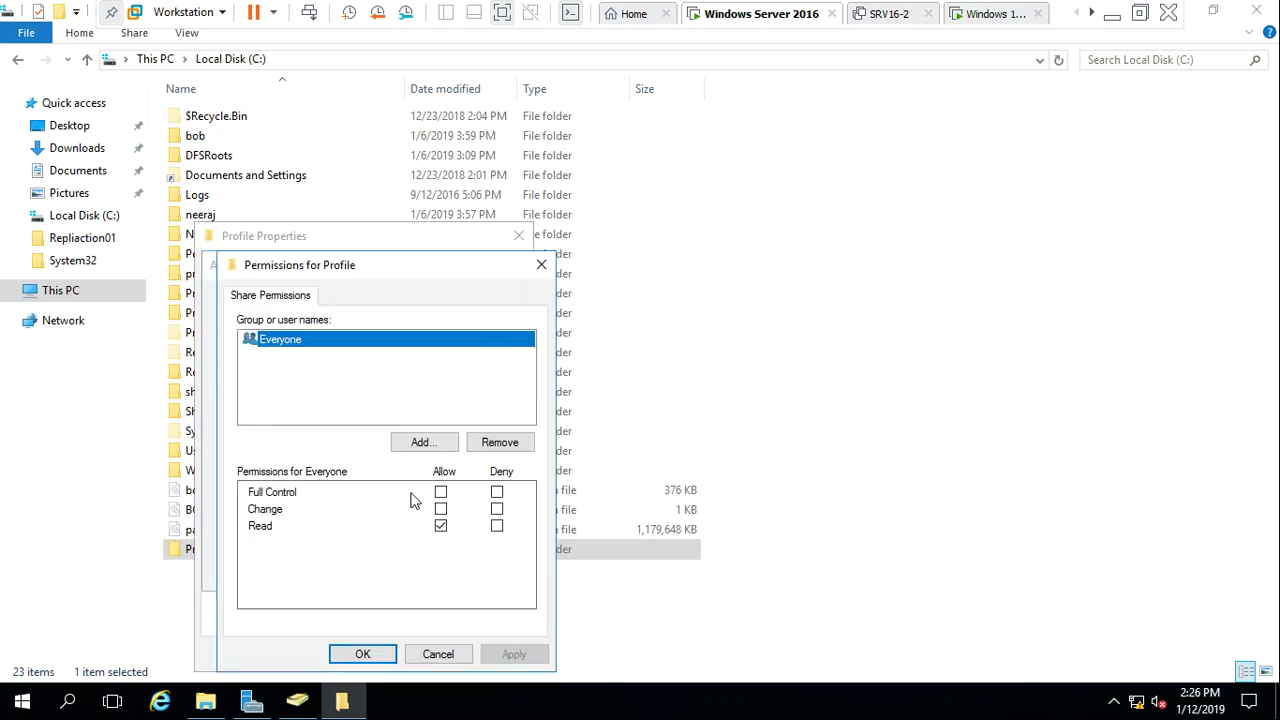
pyautogui.click(441, 492)
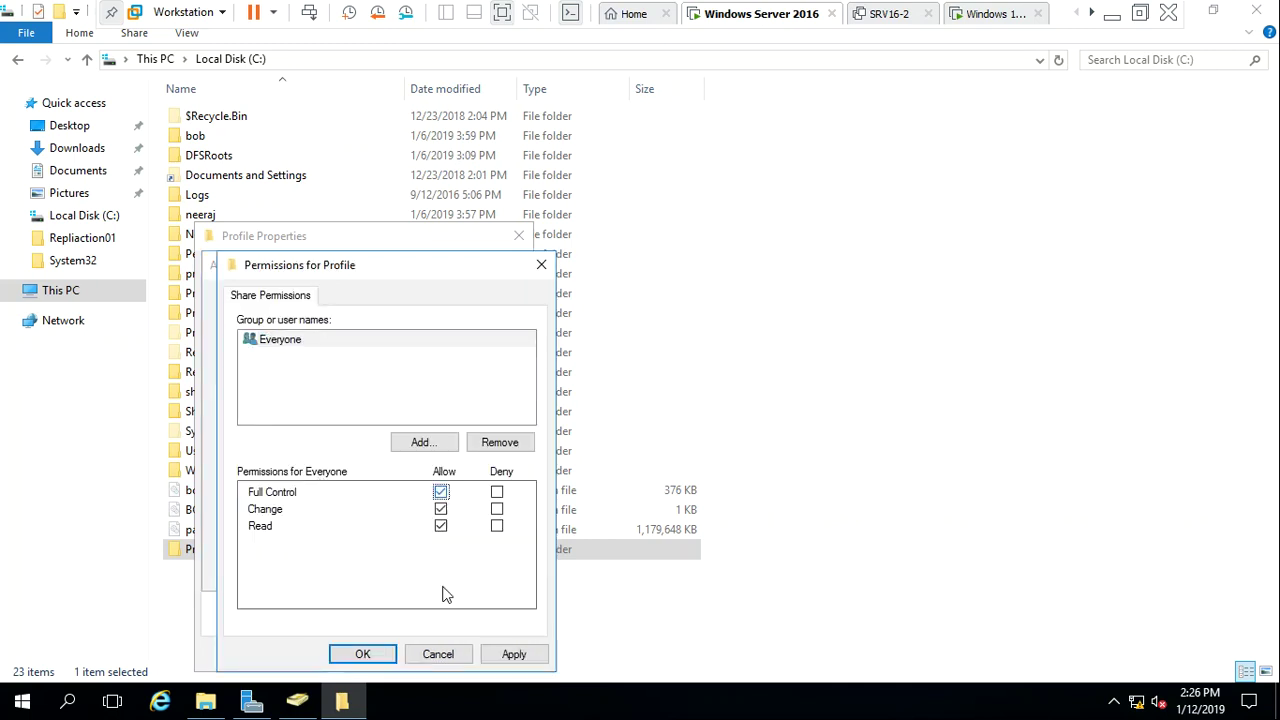
pyautogui.click(516, 656)
pyautogui.click(363, 654)
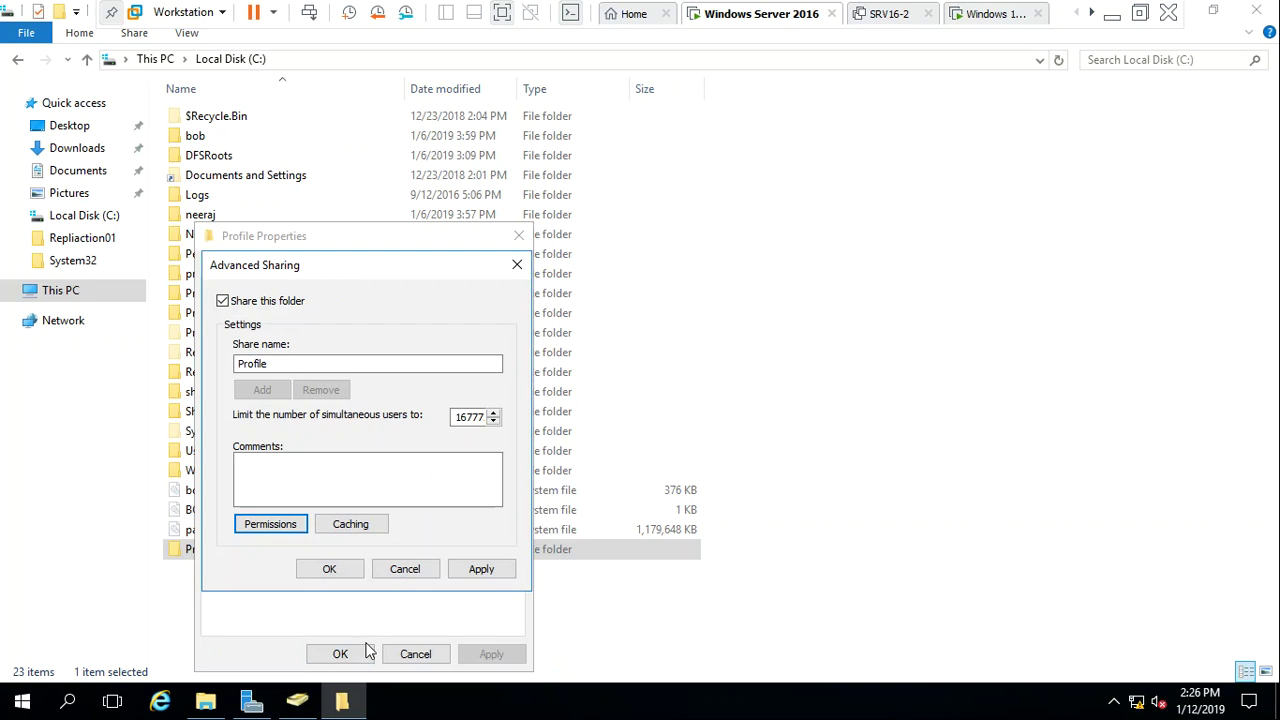
pyautogui.click(486, 569)
pyautogui.click(330, 570)
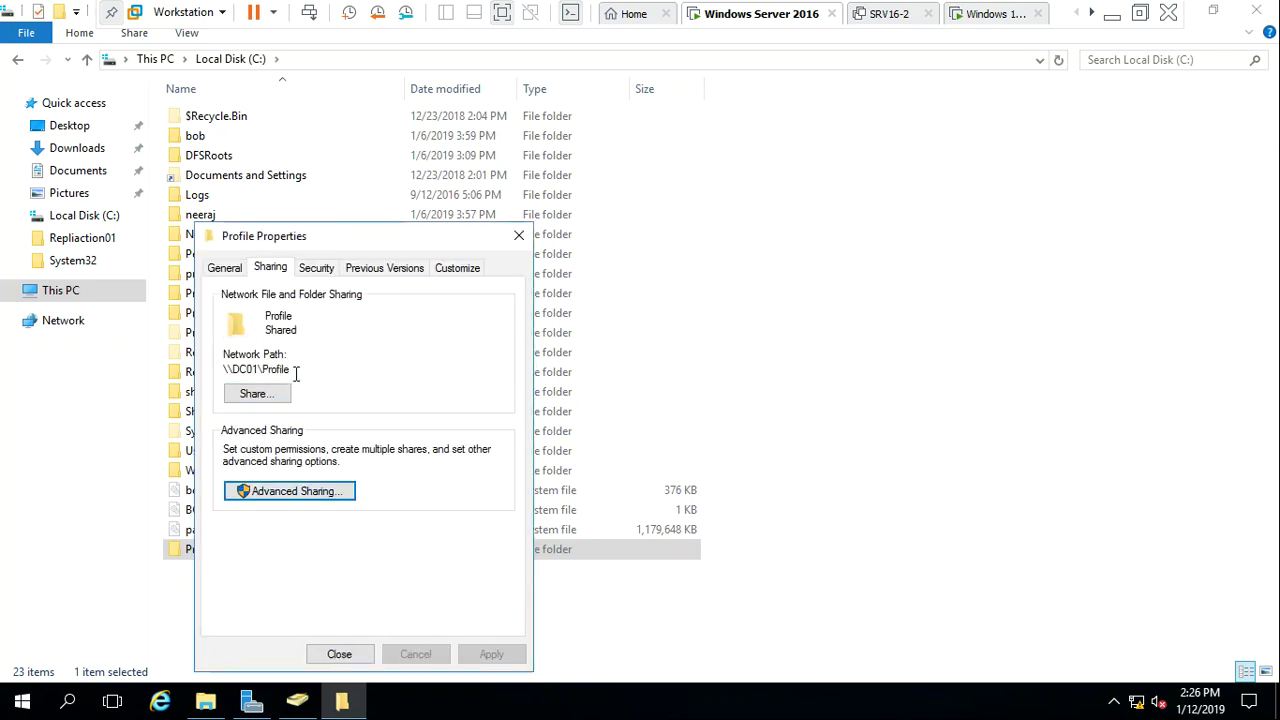
# Copy the network path \\DC01\Profile, close Properties and open the empty Profile folder
pyautogui.moveTo(296, 374); pyautogui.dragTo(194, 380)
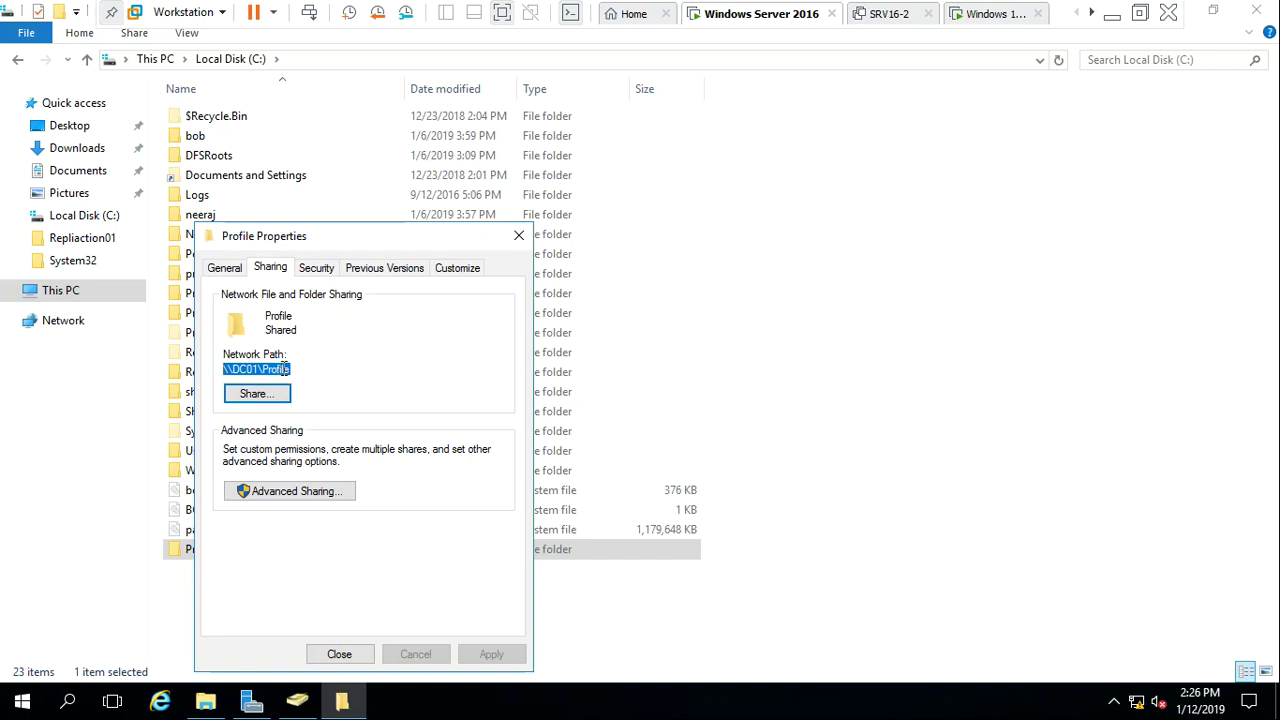
pyautogui.rightClick(285, 368)
pyautogui.click(355, 425)
pyautogui.click(340, 655)
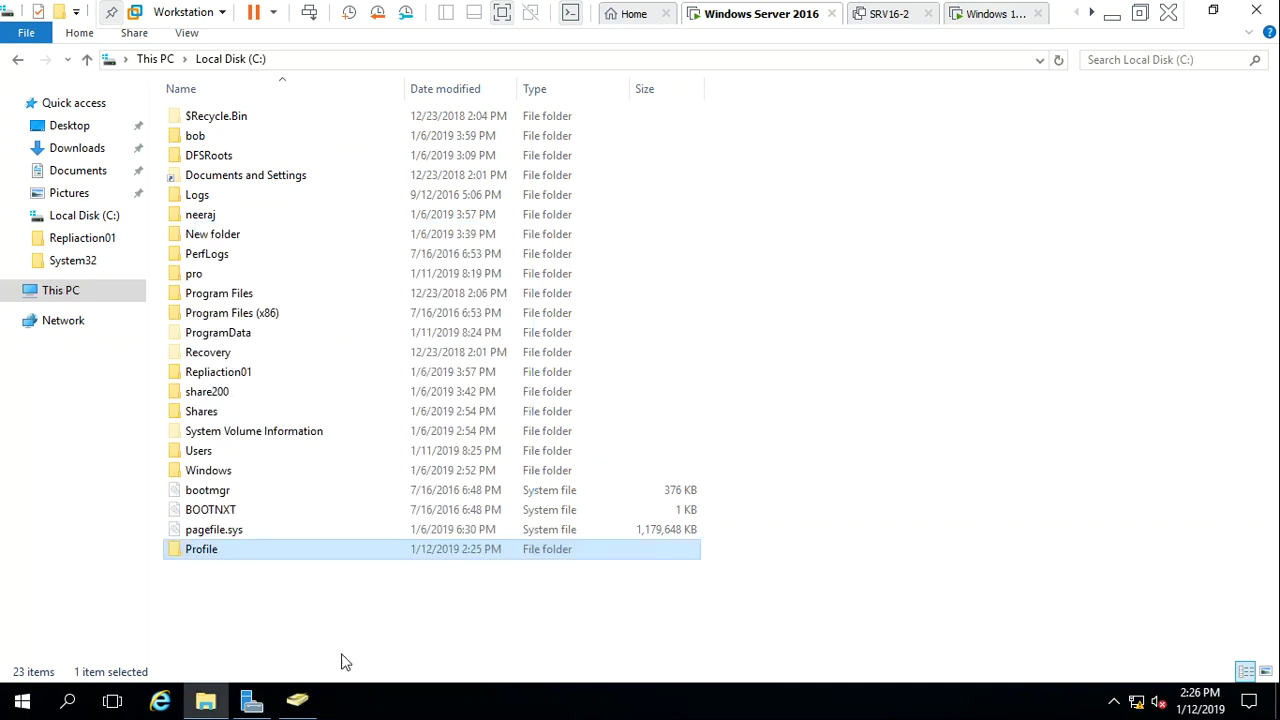
pyautogui.click(288, 605)
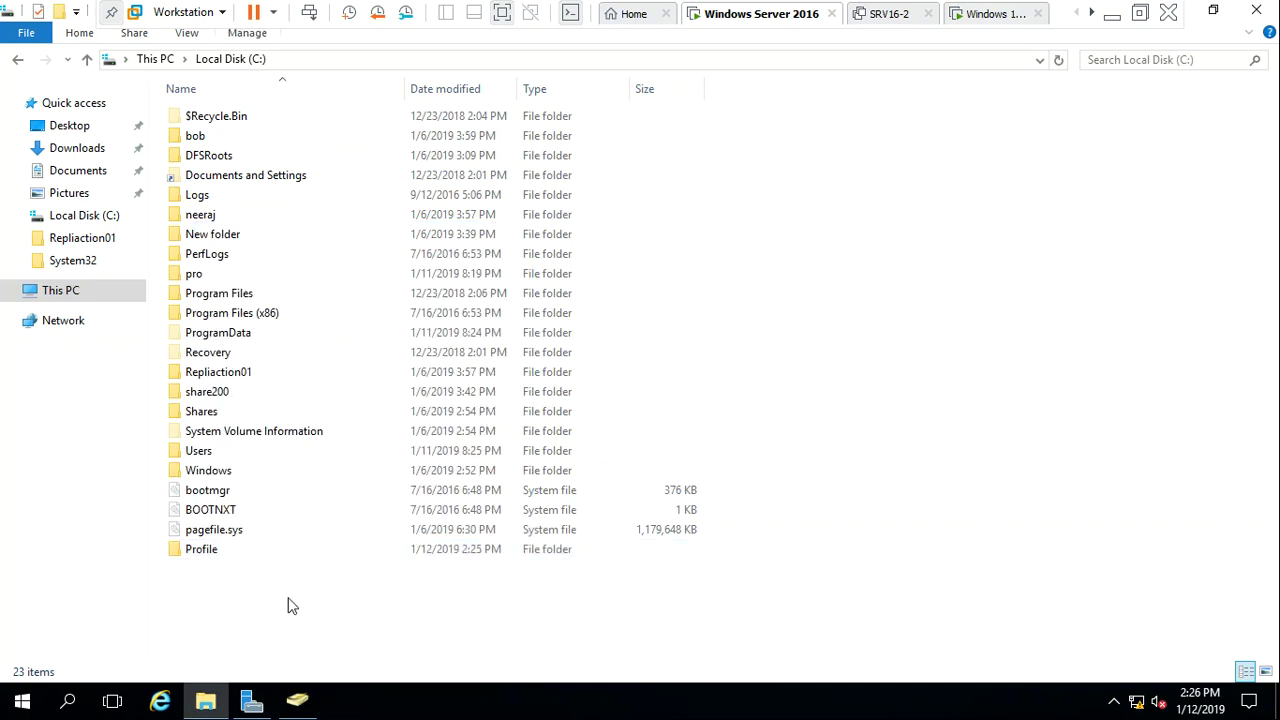
pyautogui.doubleClick(229, 552)
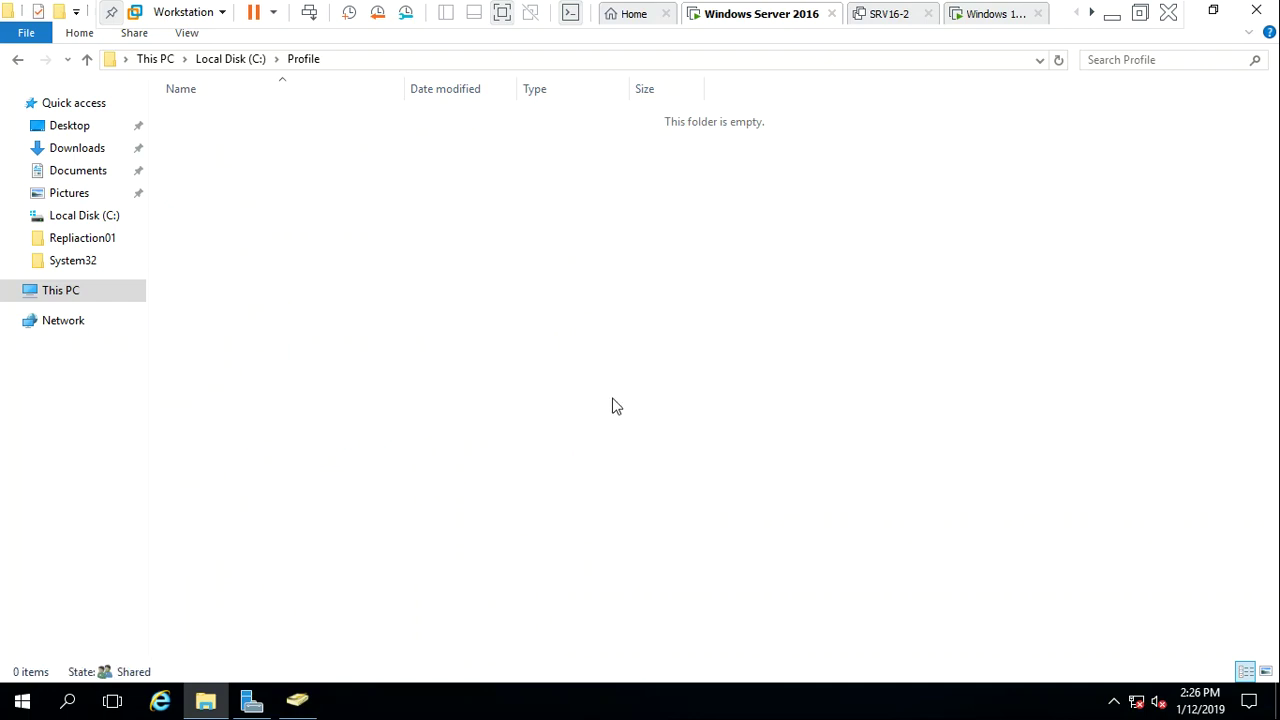
pyautogui.click(297, 700)
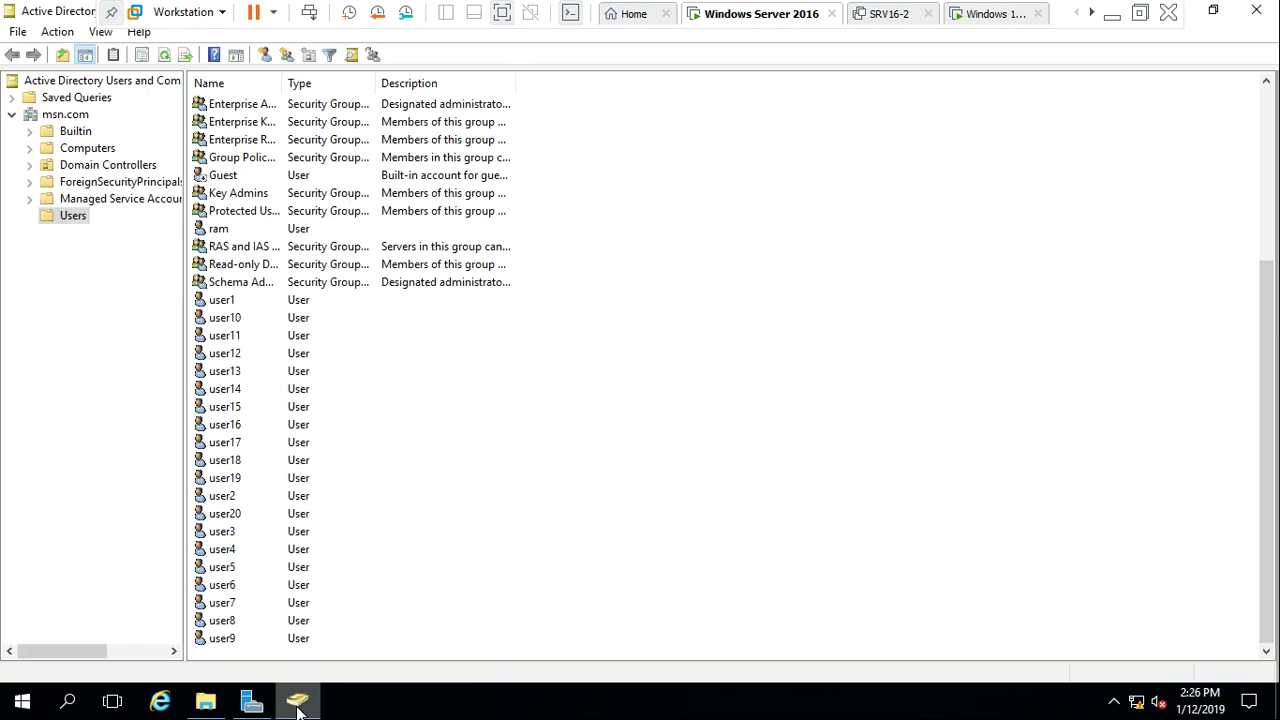
# Select user1 and user10 through user16 together and open their combined Properties
pyautogui.click(232, 303)
pyautogui.hotkey('shift', 'Down')
pyautogui.hotkey('shift', 'Down')
pyautogui.hotkey('shift', 'Down')
pyautogui.hotkey('shift', 'Down')
pyautogui.hotkey('shift', 'Down')
pyautogui.hotkey('shift', 'Down')
pyautogui.hotkey('shift', 'Down')
pyautogui.hotkey('shift', 'Down')
pyautogui.hotkey('shift', 'Down')
pyautogui.hotkey('shift', 'Down')
pyautogui.hotkey('shift', 'Down')
pyautogui.hotkey('shift', 'Down')
pyautogui.hotkey('shift', 'Down')
pyautogui.hotkey('shift', 'Down')
pyautogui.hotkey('shift', 'Down')
pyautogui.hotkey('shift', 'Down')
pyautogui.hotkey('shift', 'Down')
pyautogui.hotkey('shift', 'Down')
pyautogui.hotkey('shift', 'Down')
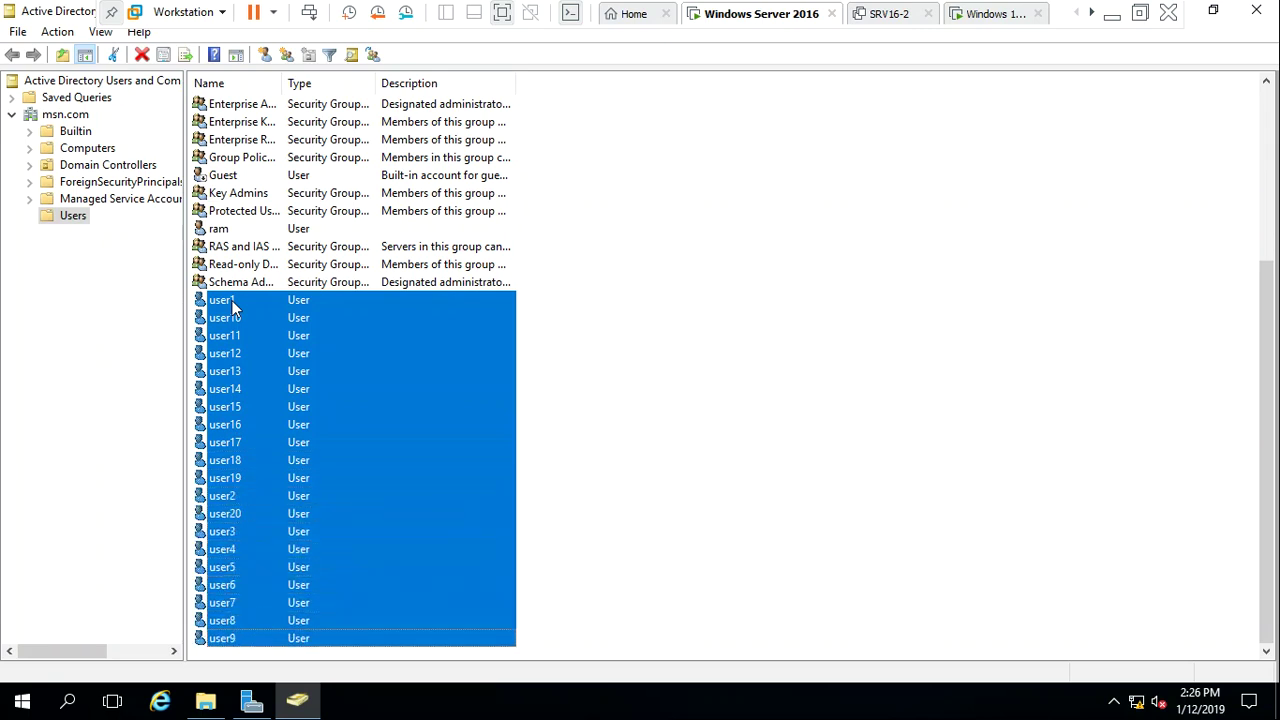
pyautogui.press('Up')
pyautogui.press('Up')
pyautogui.press('Up')
pyautogui.press('Up')
pyautogui.press('Up')
pyautogui.press('Up')
pyautogui.press('Up')
pyautogui.press('Up')
pyautogui.press('Up')
pyautogui.press('Up')
pyautogui.press('Up')
pyautogui.press('Up')
pyautogui.press('Up')
pyautogui.press('Up')
pyautogui.press('Up')
pyautogui.press('Up')
pyautogui.press('Up')
pyautogui.press('Up')
pyautogui.press('Up')
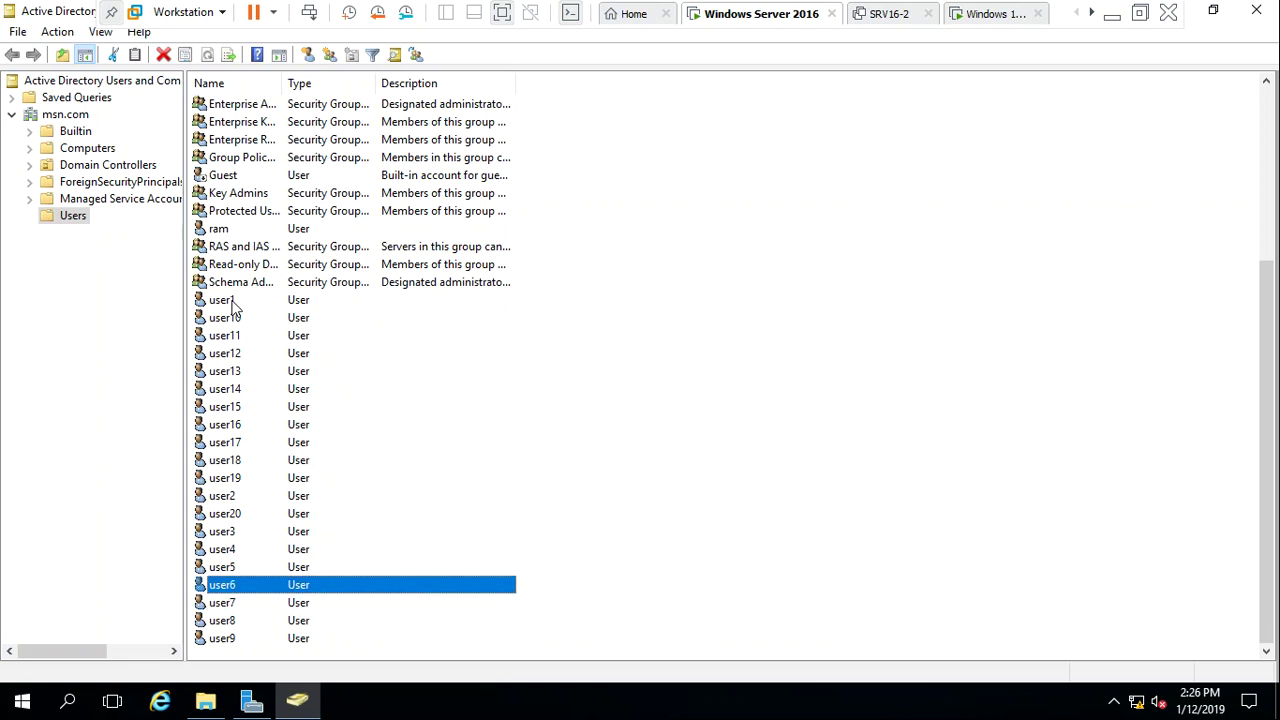
pyautogui.hotkey('shift', 'Down')
pyautogui.hotkey('shift', 'Down')
pyautogui.hotkey('shift', 'Down')
pyautogui.hotkey('shift', 'Down')
pyautogui.hotkey('shift', 'Down')
pyautogui.hotkey('shift', 'Down')
pyautogui.hotkey('shift', 'Down')
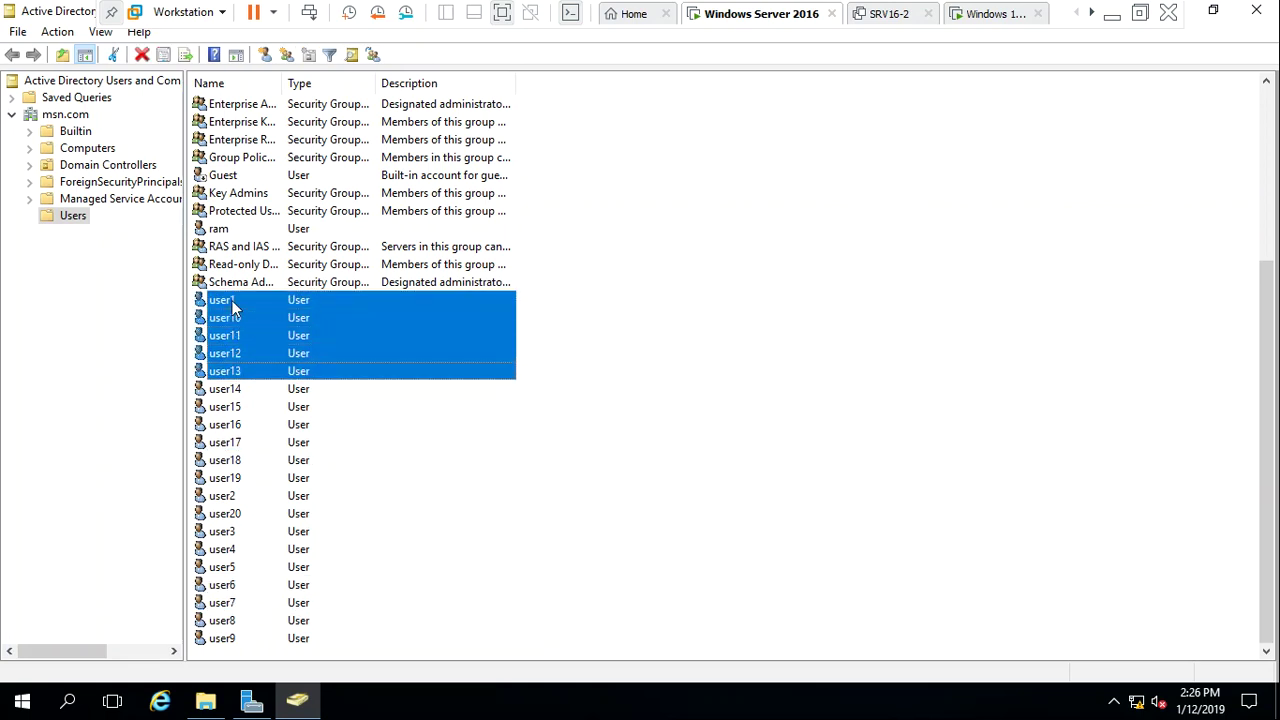
pyautogui.rightClick(247, 367)
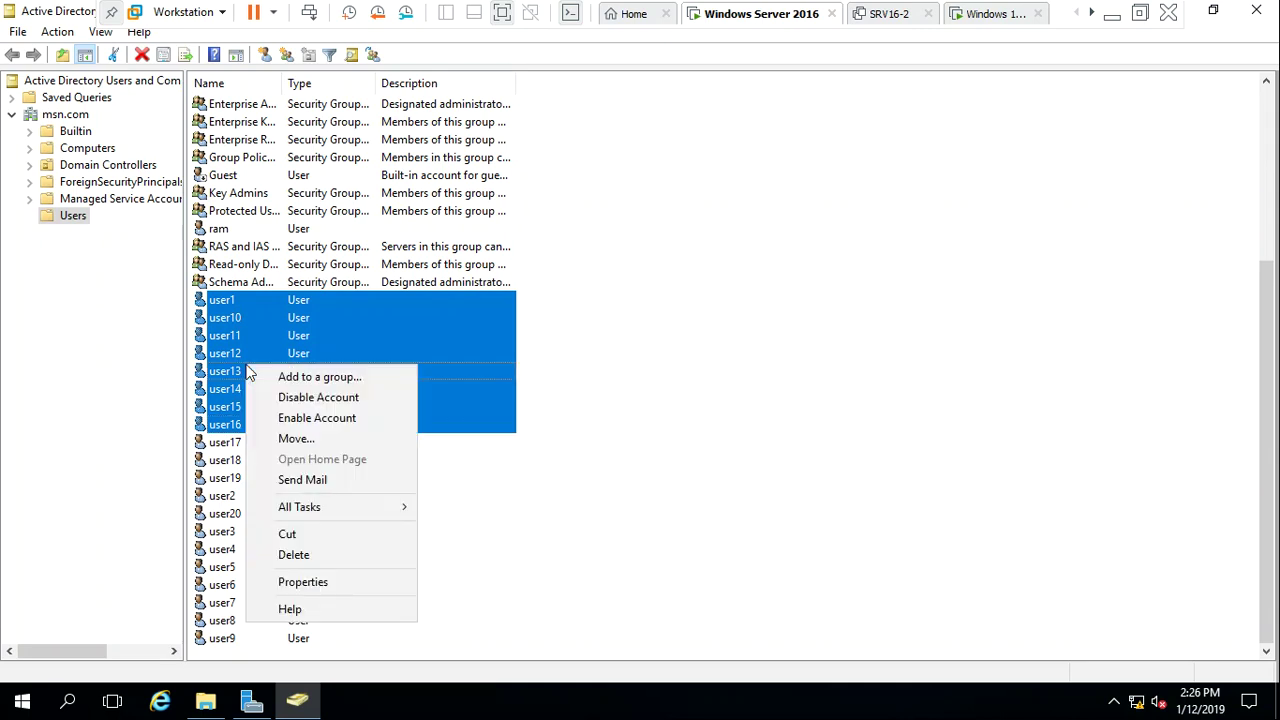
pyautogui.click(308, 585)
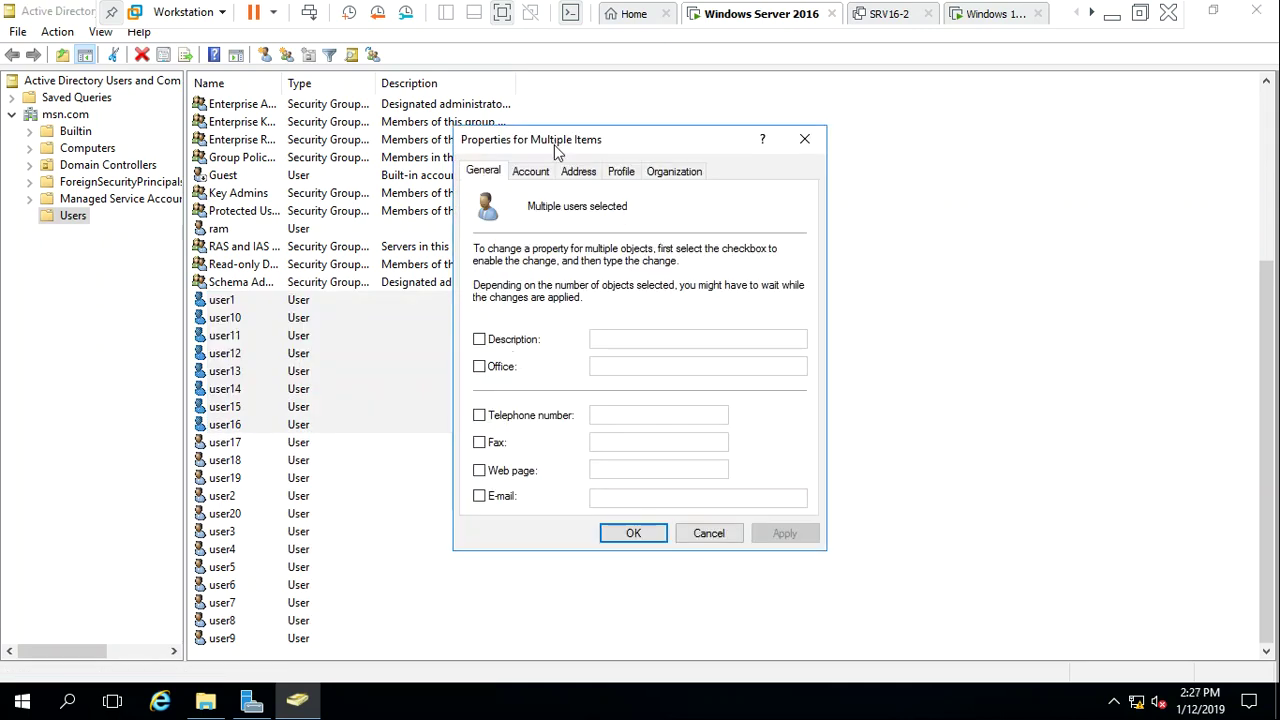
# On the Profile tab, enable Profile path as \\DC01\Profile\%username% and copy that path
pyautogui.click(540, 176)
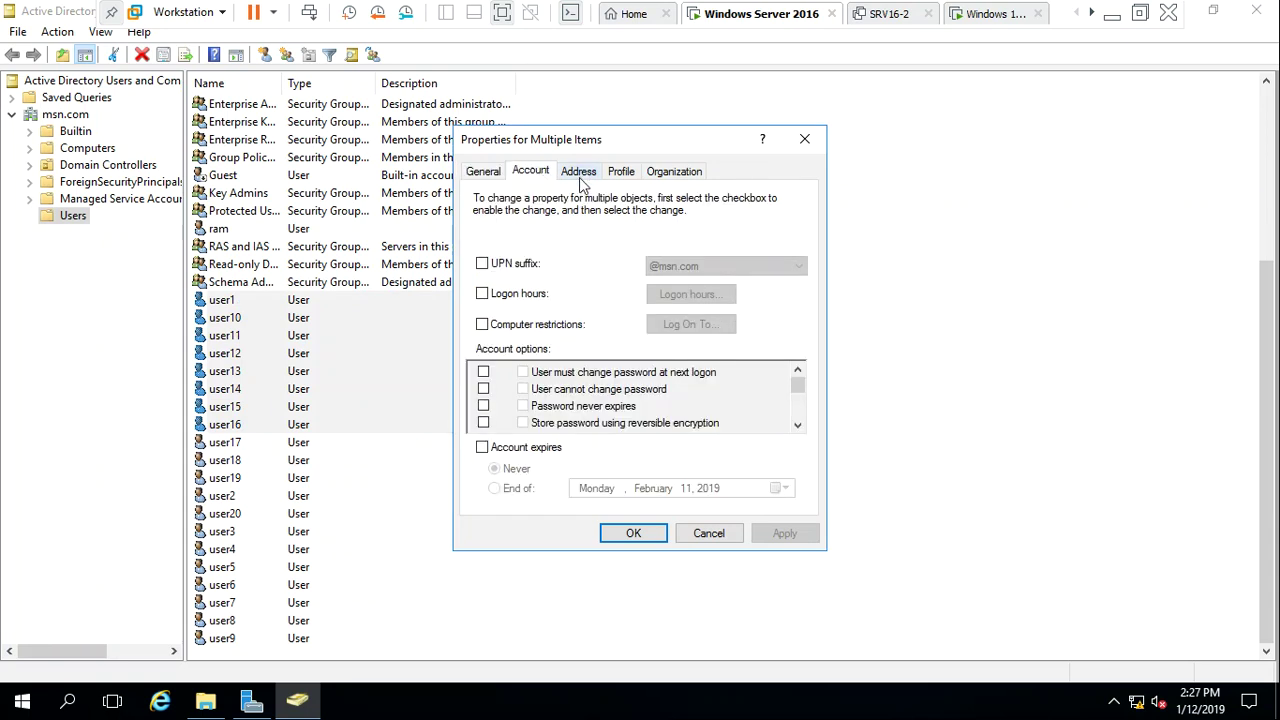
pyautogui.click(586, 180)
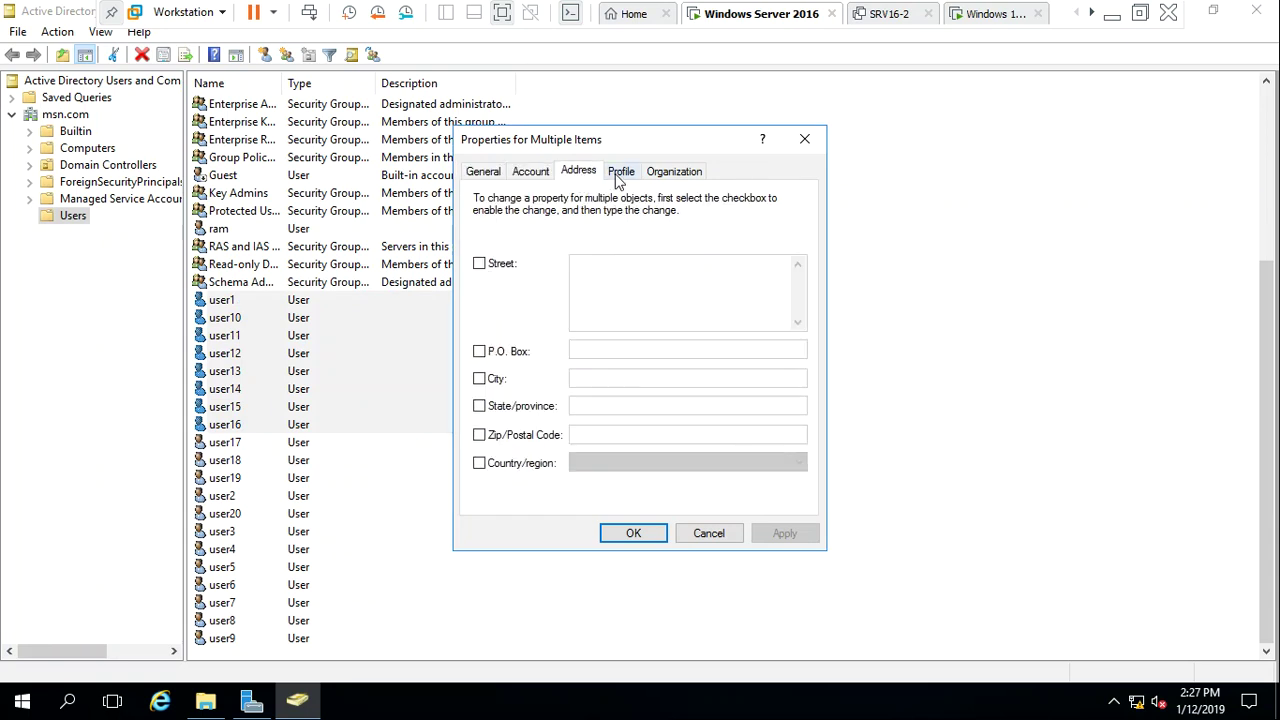
pyautogui.click(619, 176)
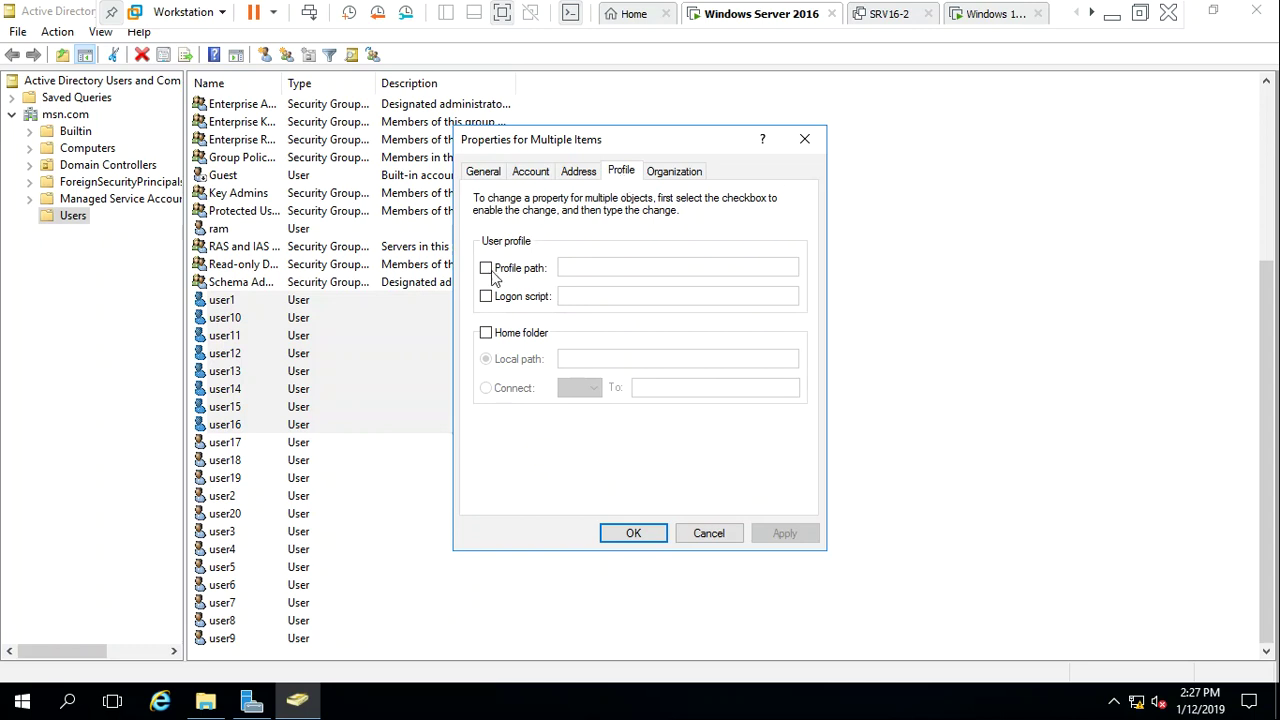
pyautogui.click(487, 270)
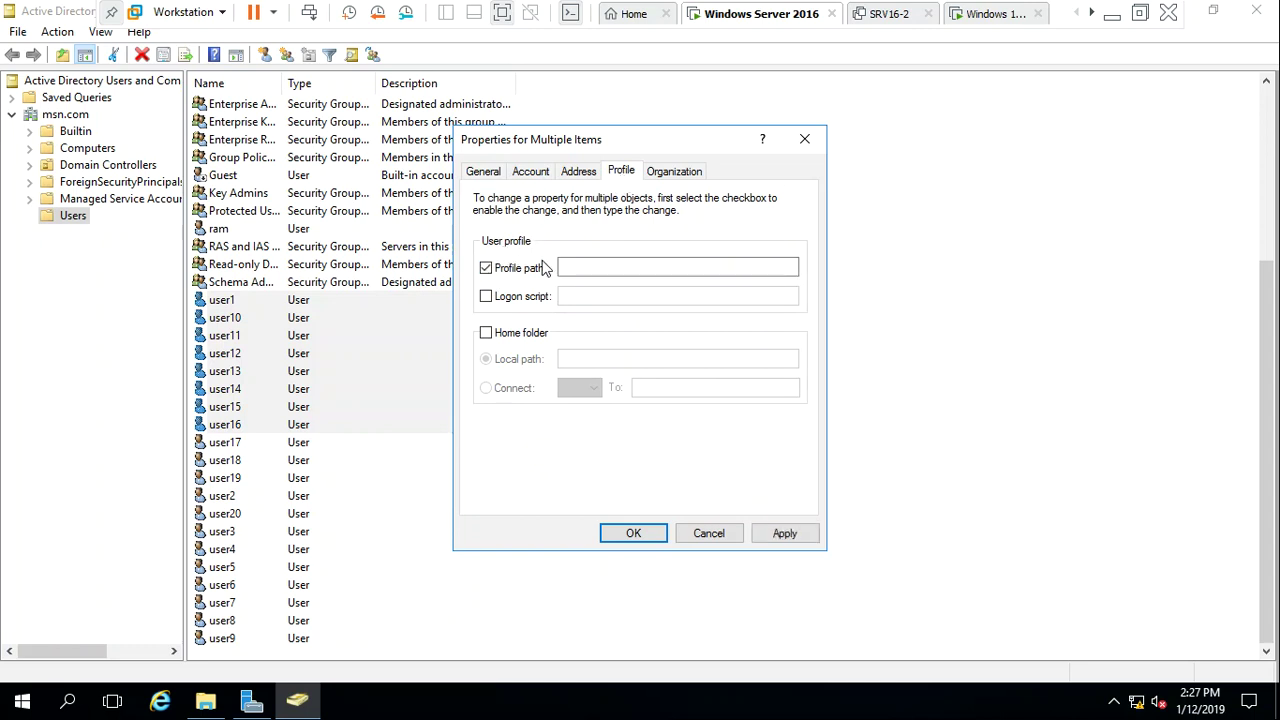
pyautogui.click(592, 266)
pyautogui.click(592, 266)
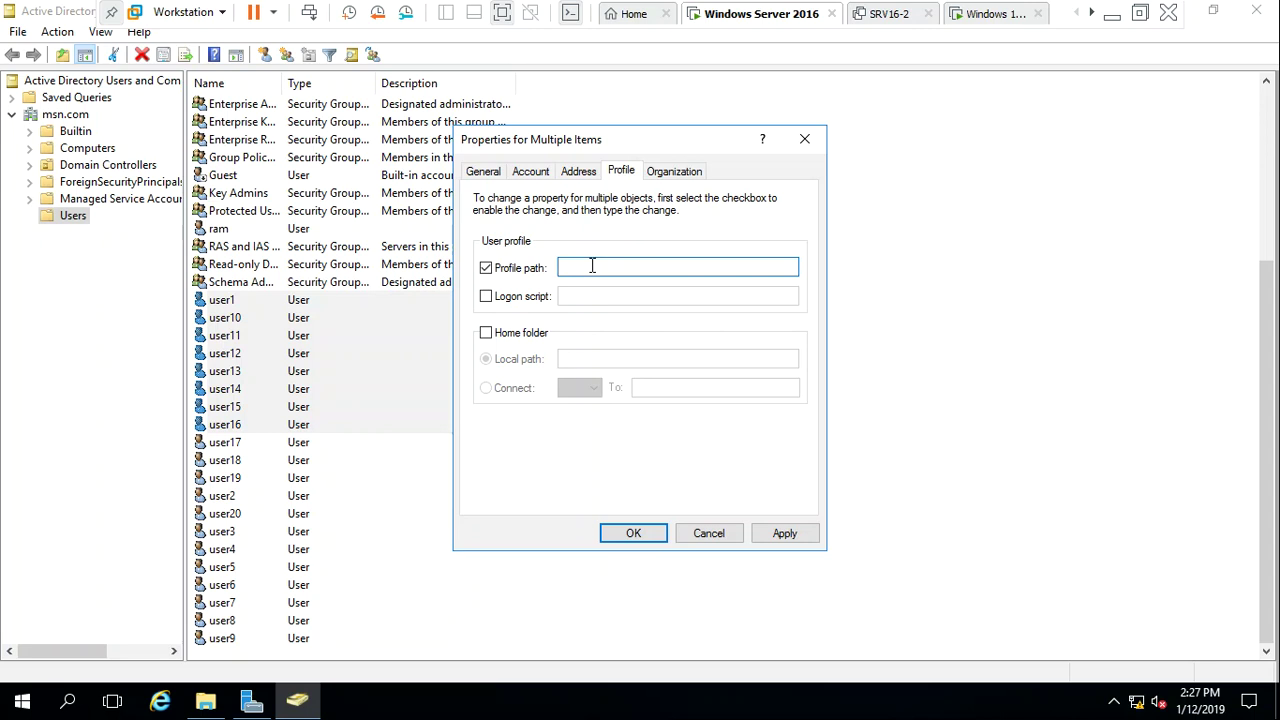
pyautogui.write('\\\\DC01\\Profile')
pyautogui.write('\\')
pyautogui.hotkey('shift', 'Left')
pyautogui.hotkey('shift', 'Left')
pyautogui.hotkey('shift', 'Left')
pyautogui.hotkey('shift', 'Left')
pyautogui.hotkey('shift', 'Left')
pyautogui.hotkey('shift', 'Left')
pyautogui.hotkey('shift', 'Left')
pyautogui.hotkey('shift', 'Left')
pyautogui.hotkey('shift', 'Left')
pyautogui.hotkey('shift', 'Left')
pyautogui.hotkey('shift', 'Left')
pyautogui.hotkey('shift', 'Left')
pyautogui.hotkey('shift', 'Left')
pyautogui.hotkey('shift', 'Left')
pyautogui.hotkey('shift', 'Left')
pyautogui.hotkey('shift', 'Left')
pyautogui.hotkey('shift', 'Left')
pyautogui.hotkey('shift', 'Left')
pyautogui.hotkey('shift', 'Left')
pyautogui.hotkey('shift', 'Left')
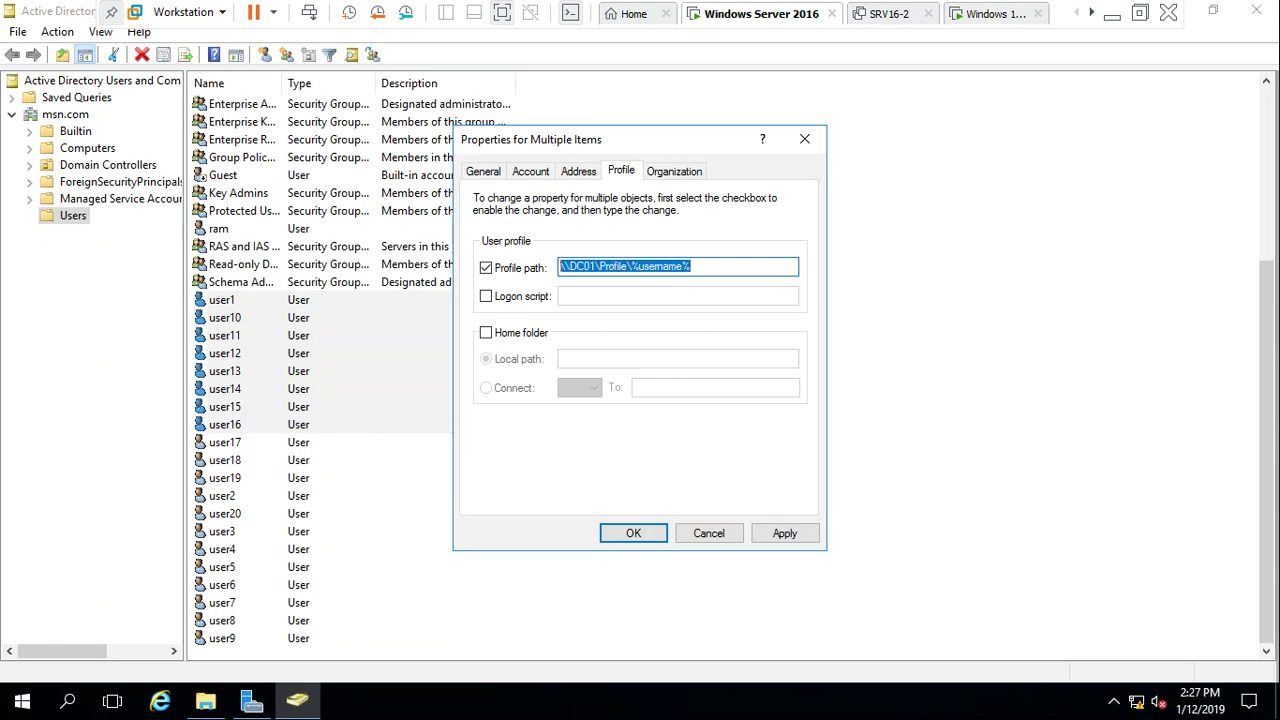
pyautogui.rightClick(653, 272)
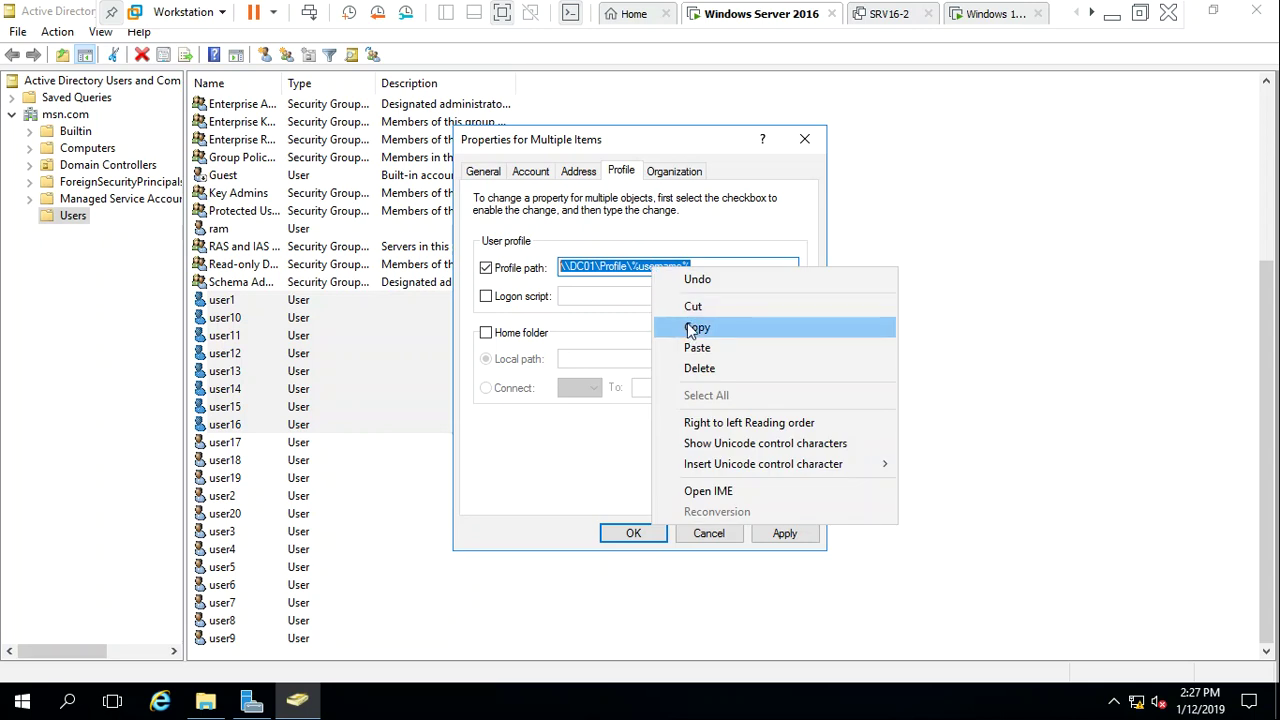
pyautogui.click(691, 330)
# Connect the home folder to drive E: at \\DC01\Profile\%username% and apply the changes
pyautogui.click(531, 336)
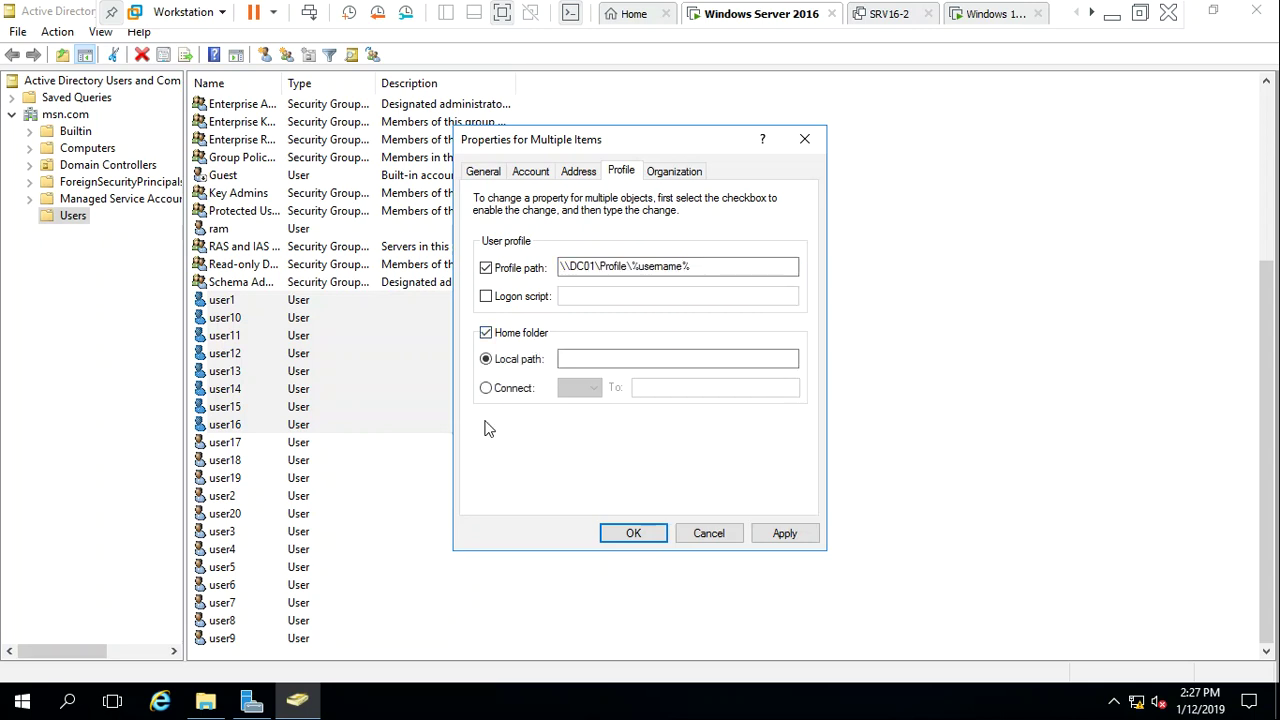
pyautogui.click(515, 389)
pyautogui.click(578, 387)
pyautogui.click(580, 423)
pyautogui.click(659, 391)
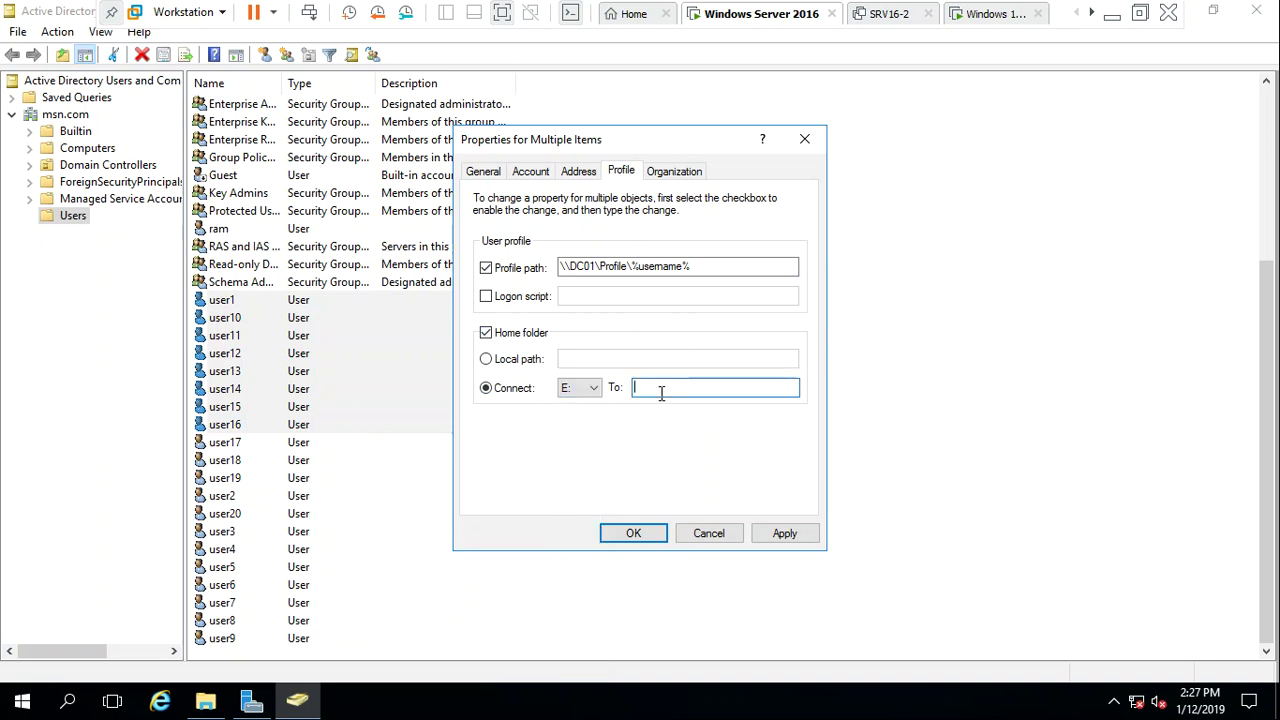
pyautogui.hotkey('ctrl', 'v')
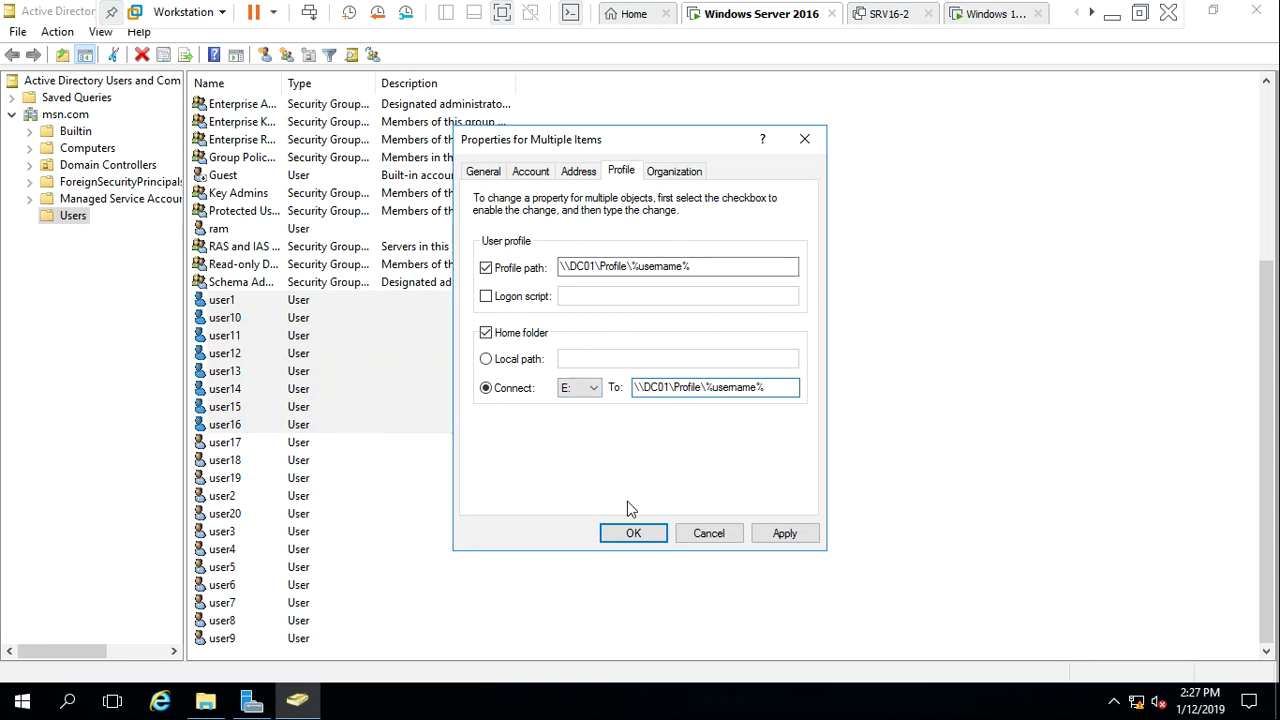
pyautogui.click(806, 541)
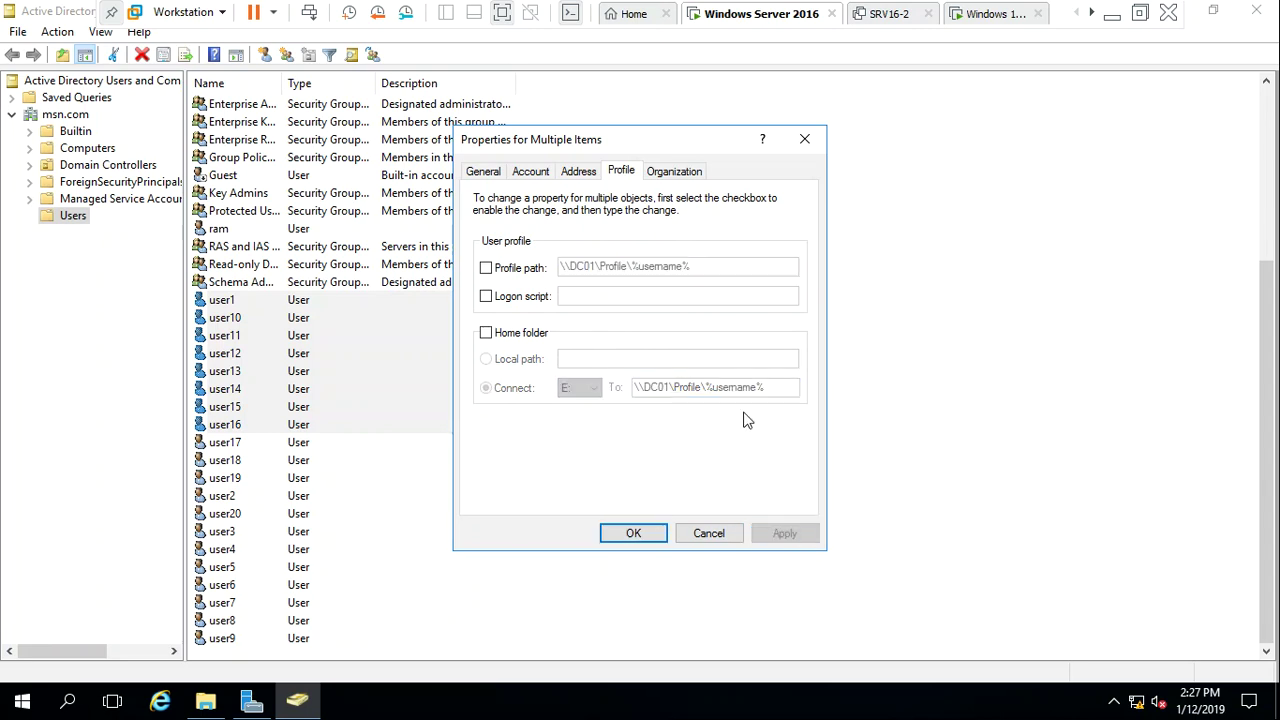
pyautogui.click(633, 533)
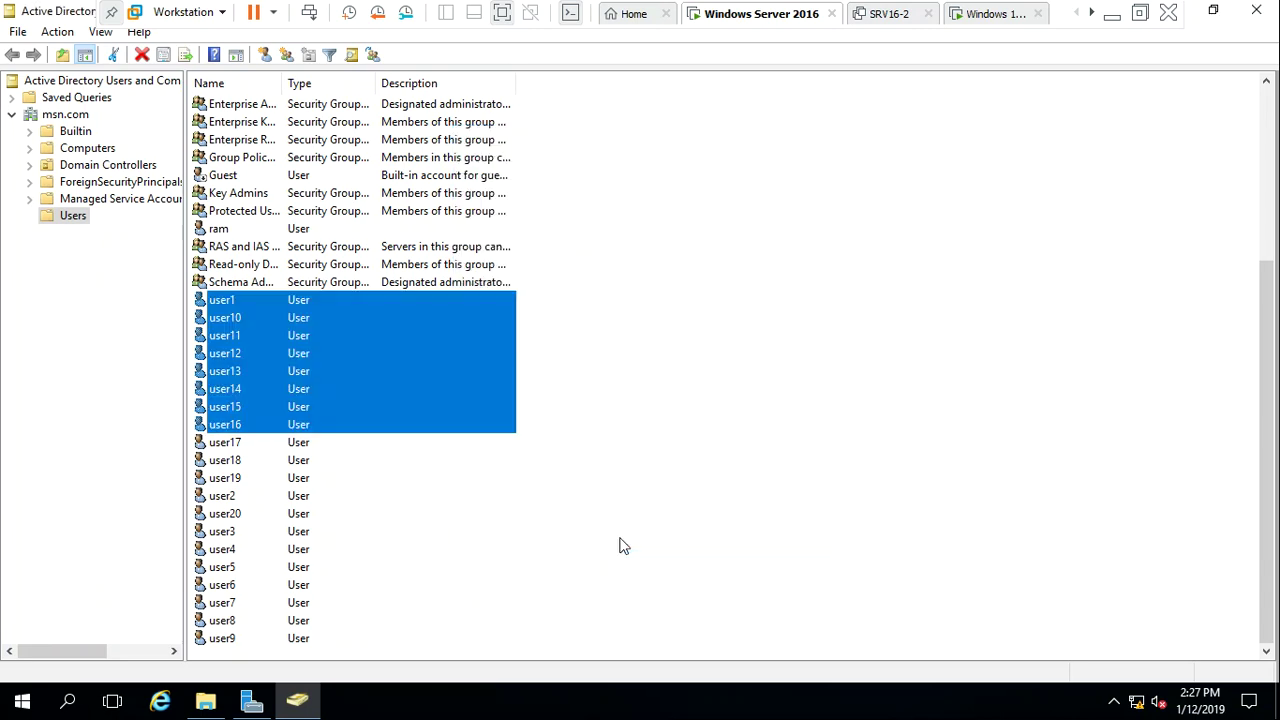
pyautogui.click(623, 526)
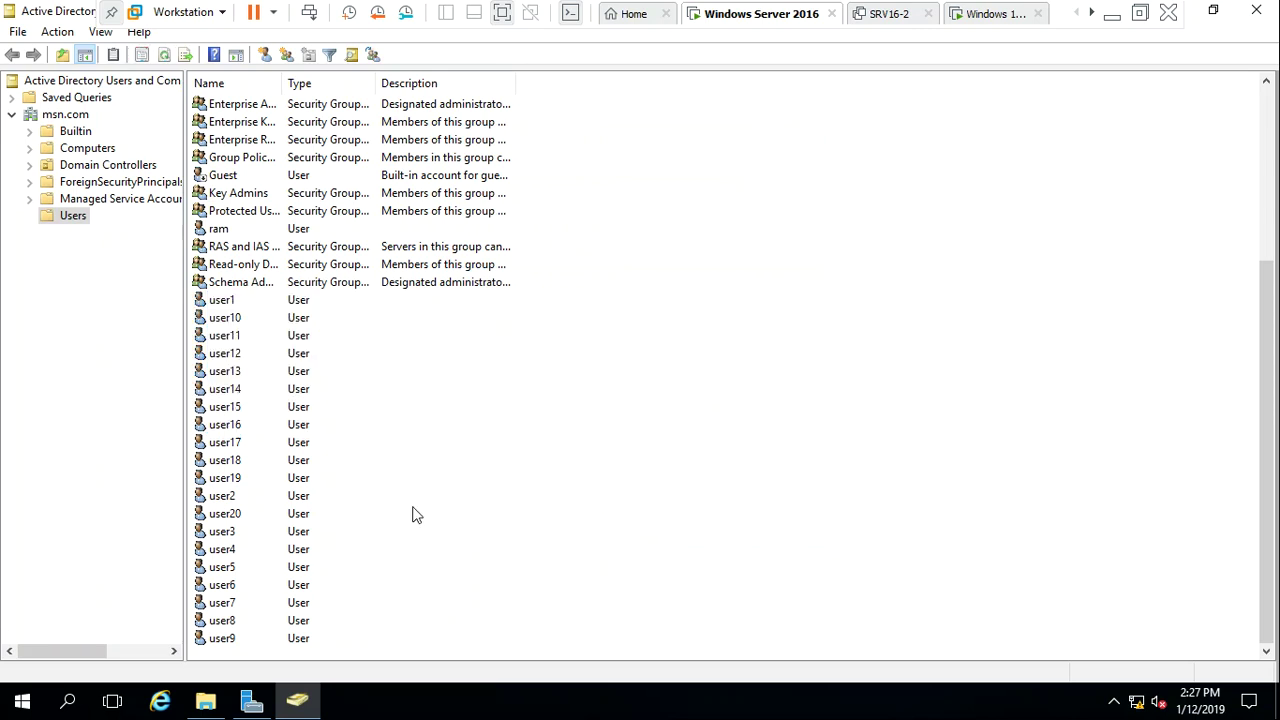
pyautogui.doubleClick(226, 302)
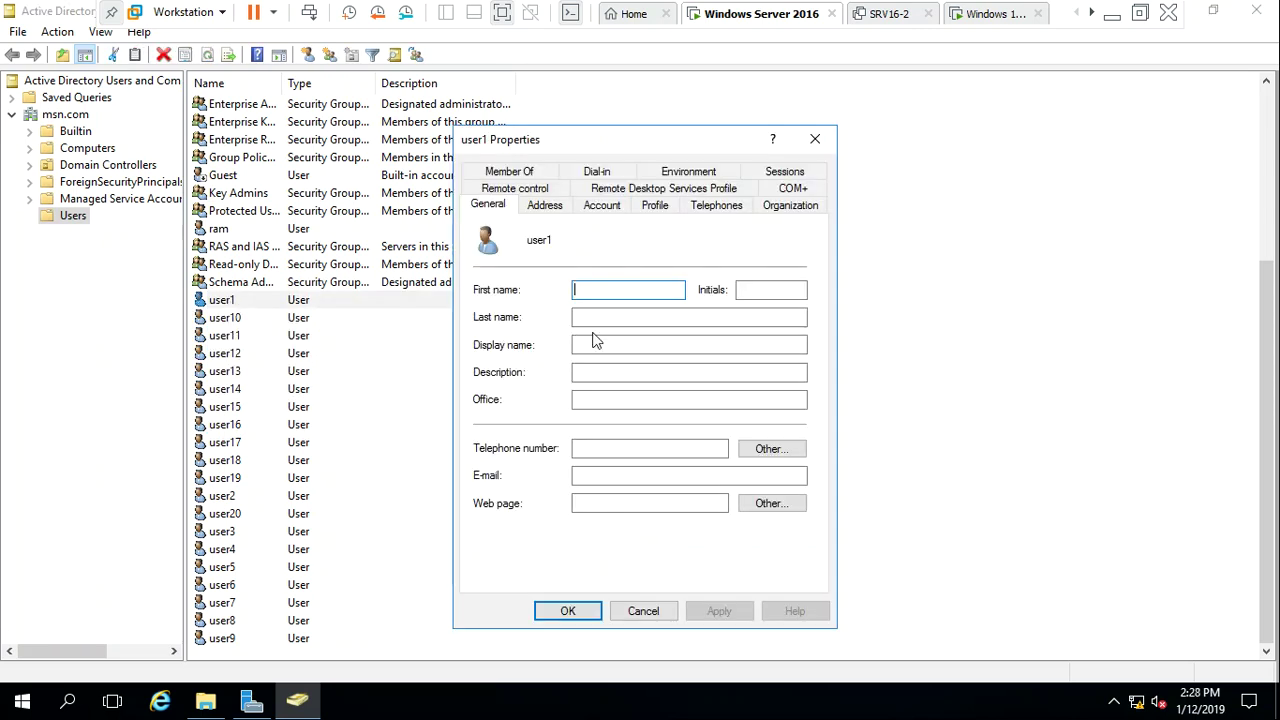
pyautogui.click(655, 208)
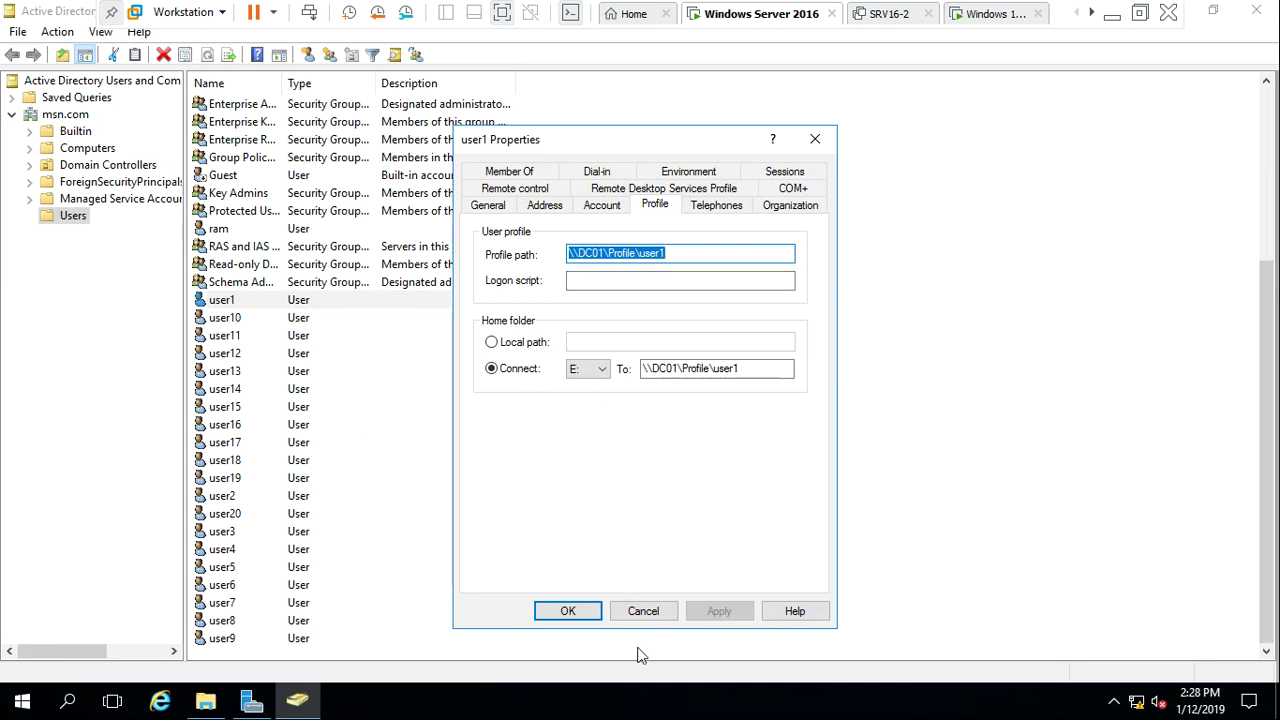
pyautogui.click(581, 615)
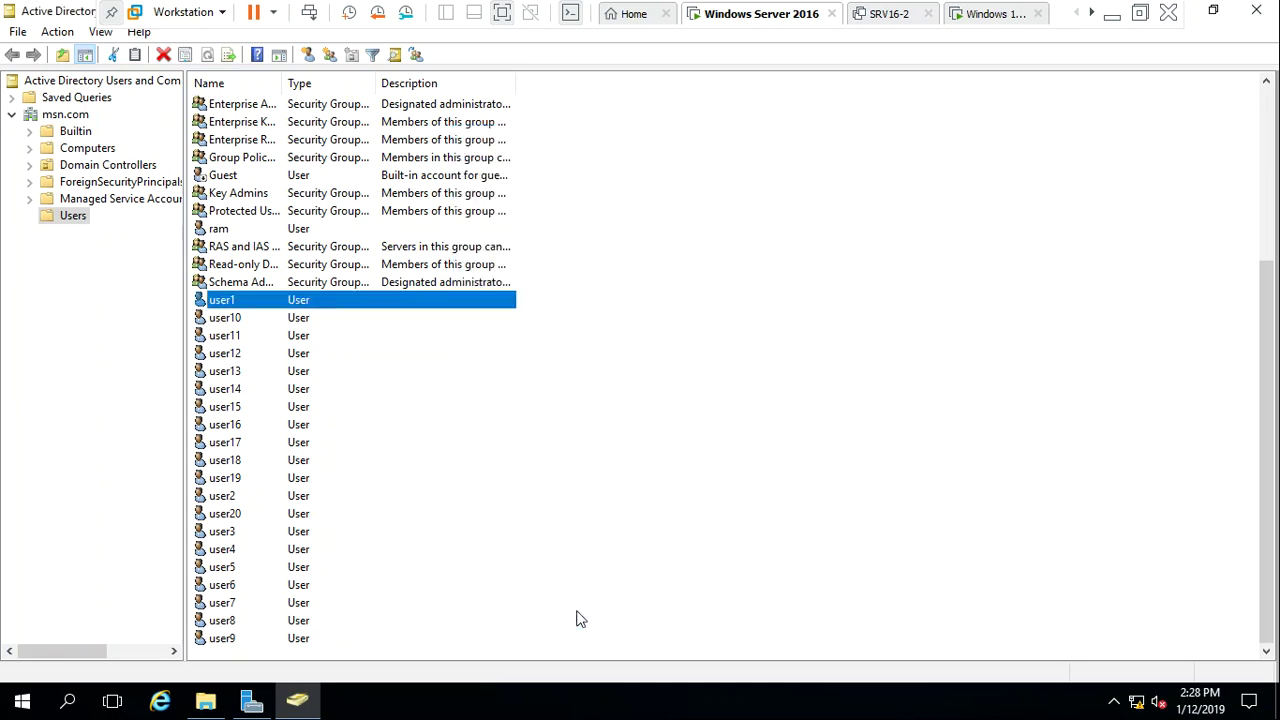
pyautogui.doubleClick(237, 318)
pyautogui.click(658, 207)
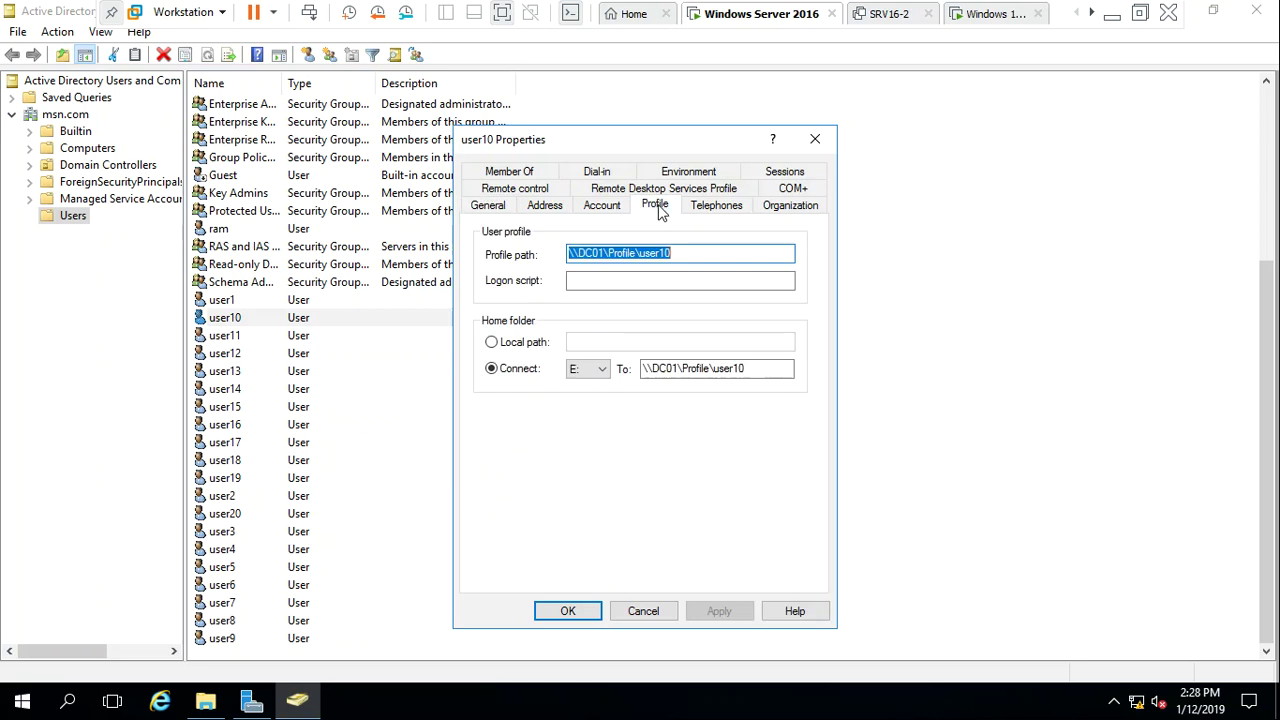
pyautogui.click(561, 616)
pyautogui.doubleClick(224, 336)
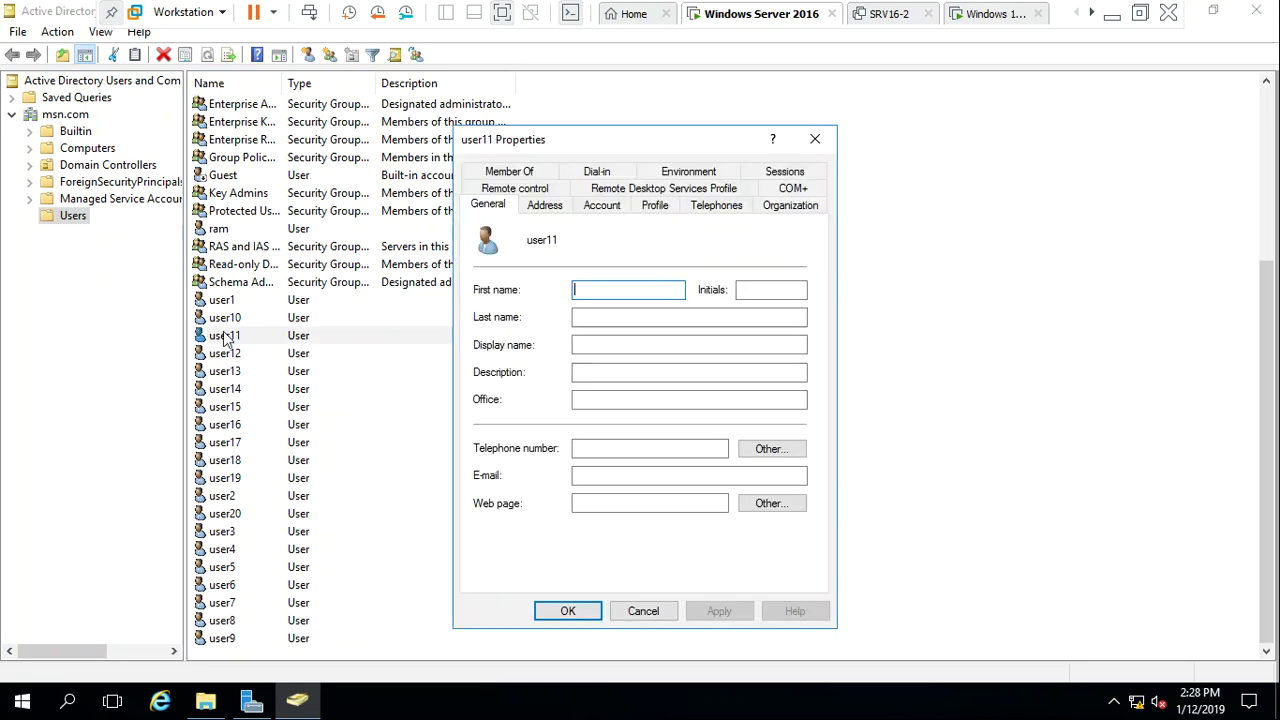
pyautogui.click(665, 208)
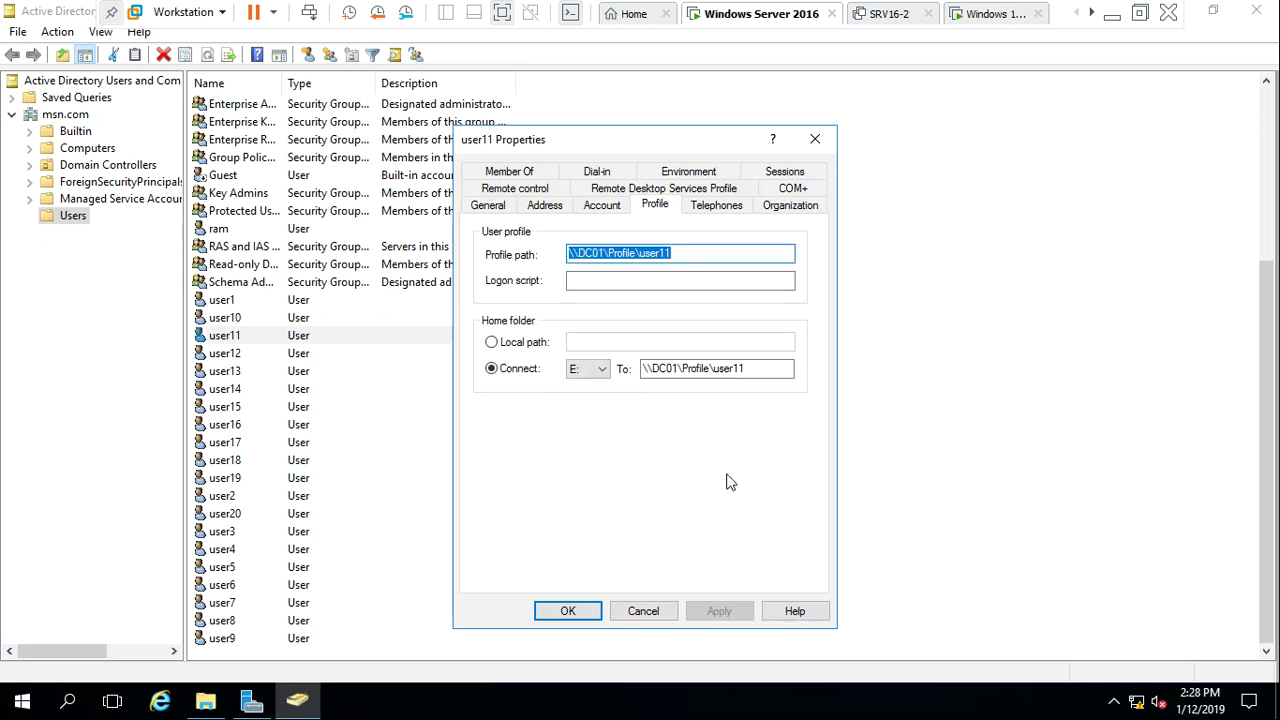
pyautogui.click(655, 612)
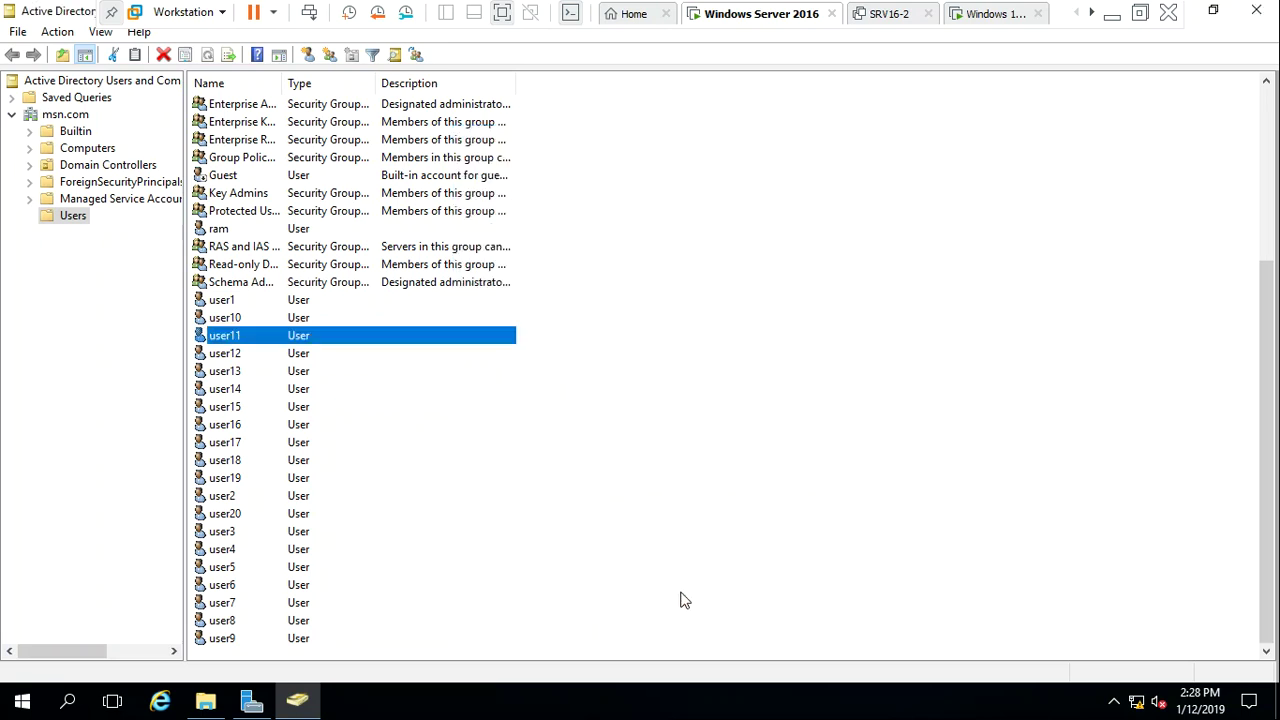
pyautogui.click(863, 490)
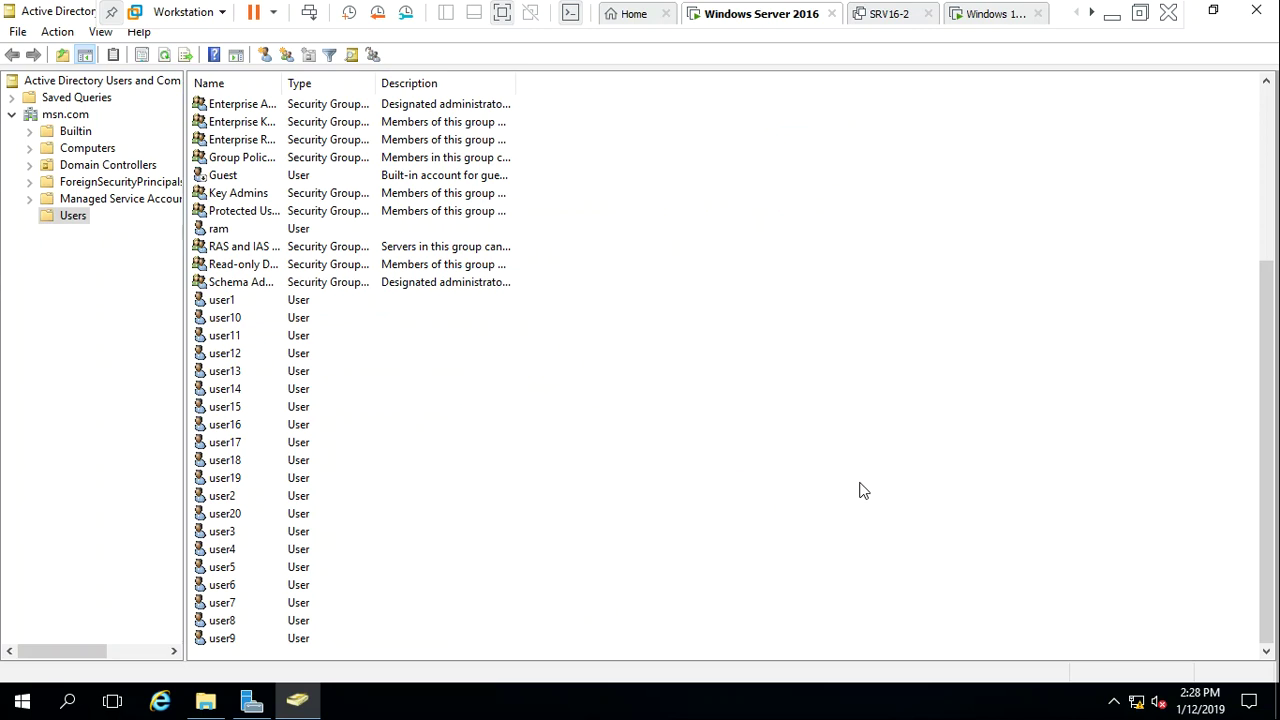
# Close Active Directory Users and Computers and confirm the user1 and user12 folders in Profile are empty
pyautogui.click(1255, 9)
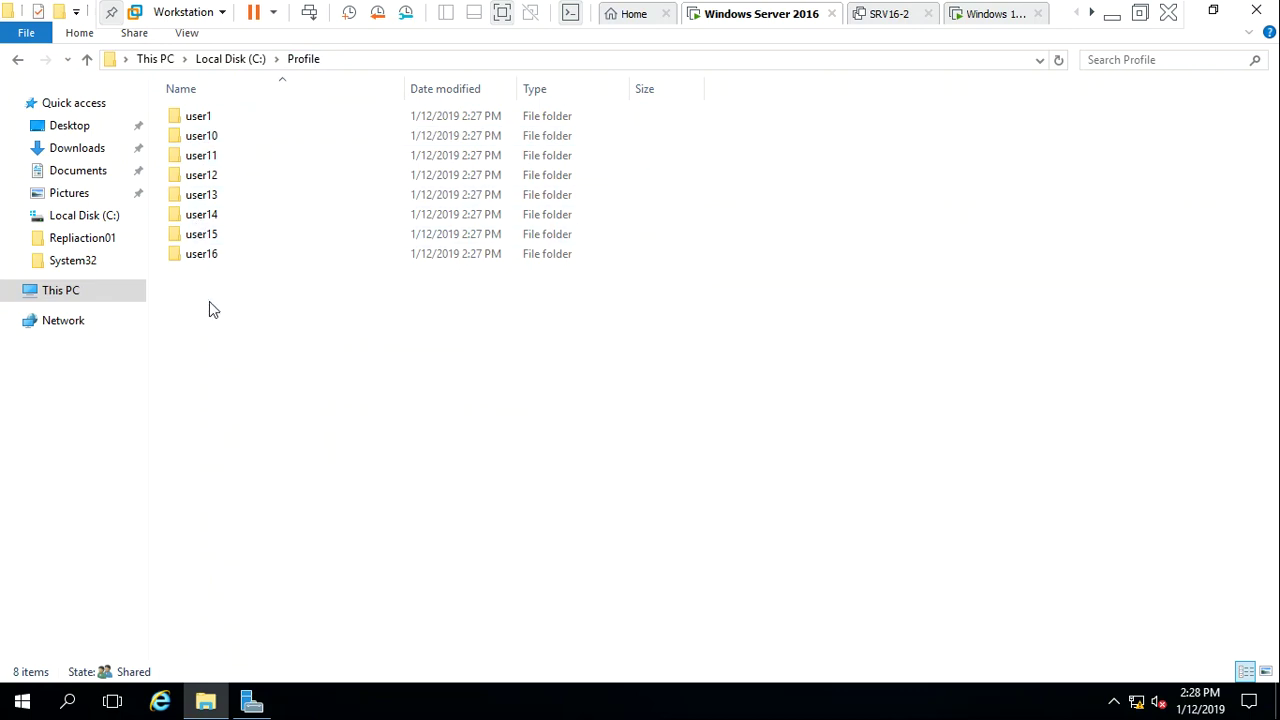
pyautogui.doubleClick(207, 124)
pyautogui.hotkey('alt', 'Left')
pyautogui.press('Down')
pyautogui.press('Down')
pyautogui.press('Down')
pyautogui.press('Return')
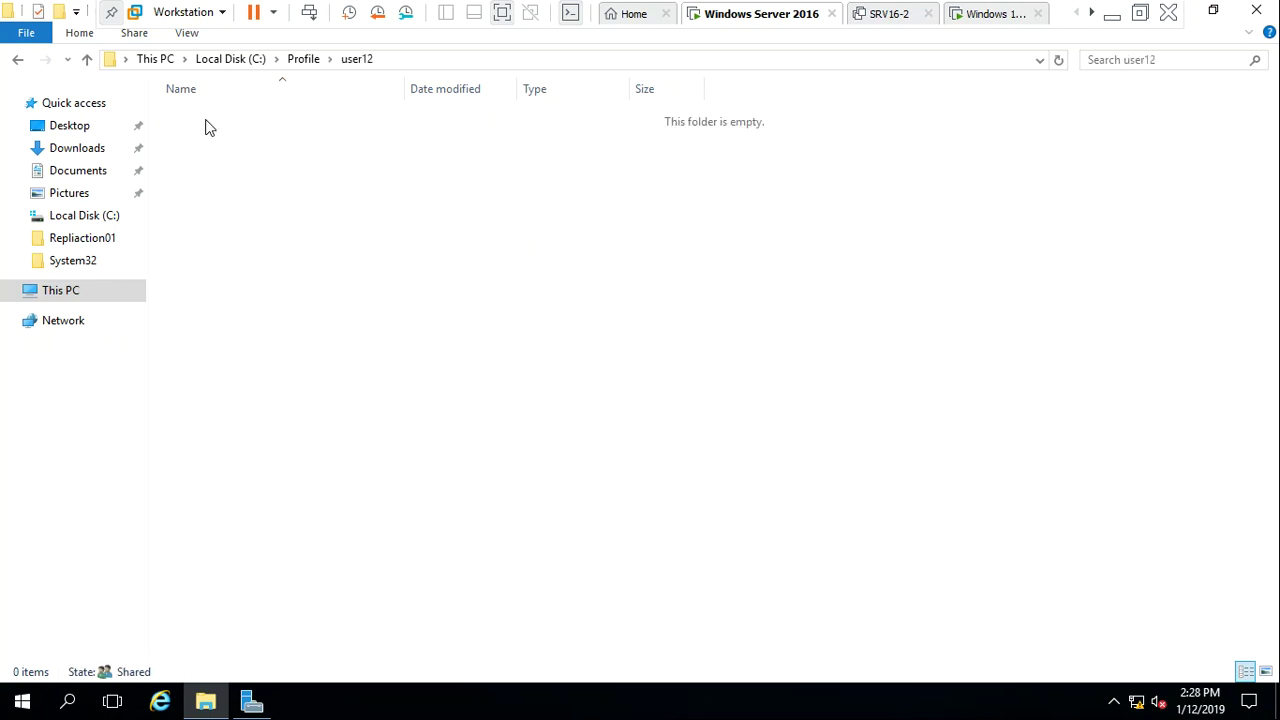
pyautogui.hotkey('alt', 'Left')
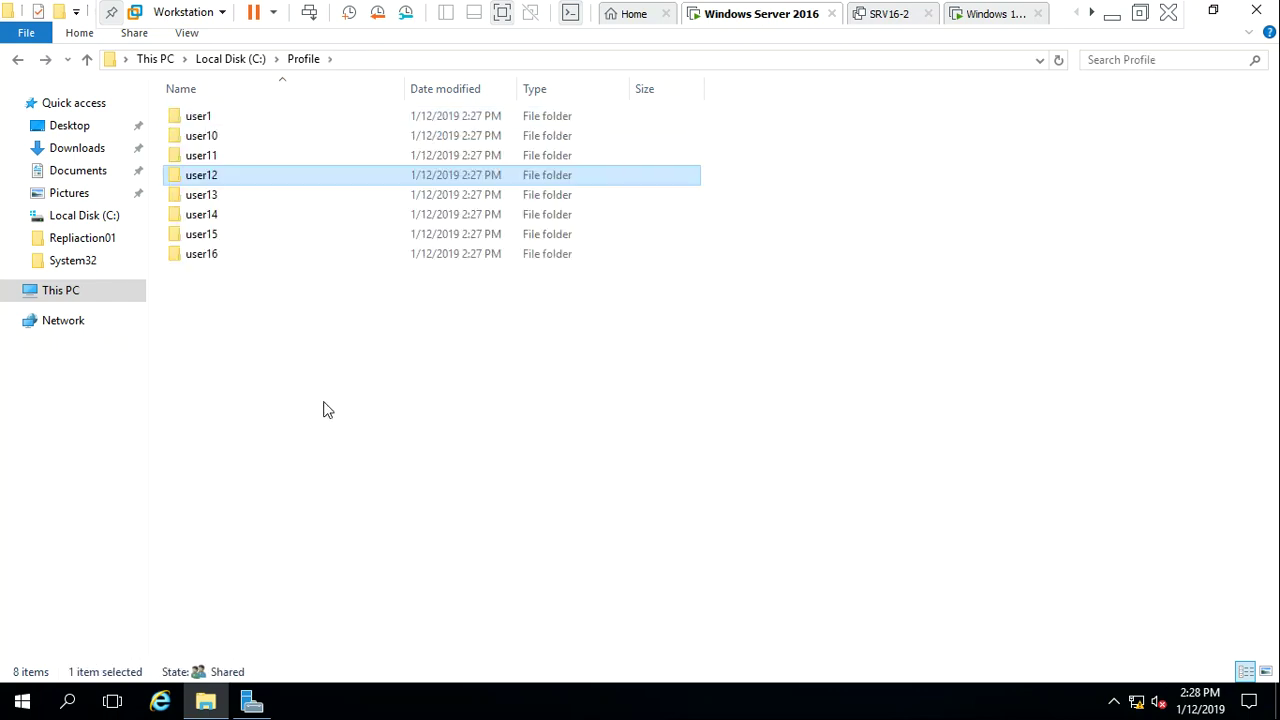
pyautogui.click(324, 408)
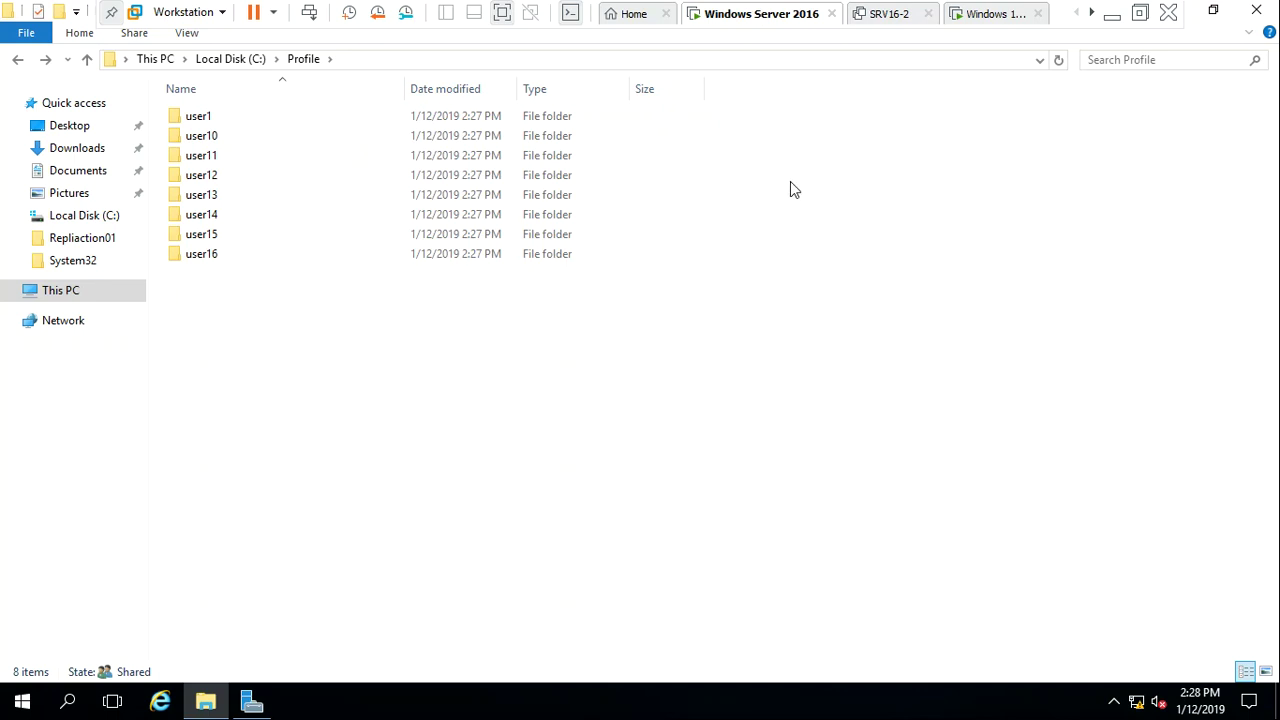
# On the Windows 10 VM, sign in as Other user user1 with the account password
pyautogui.click(993, 20)
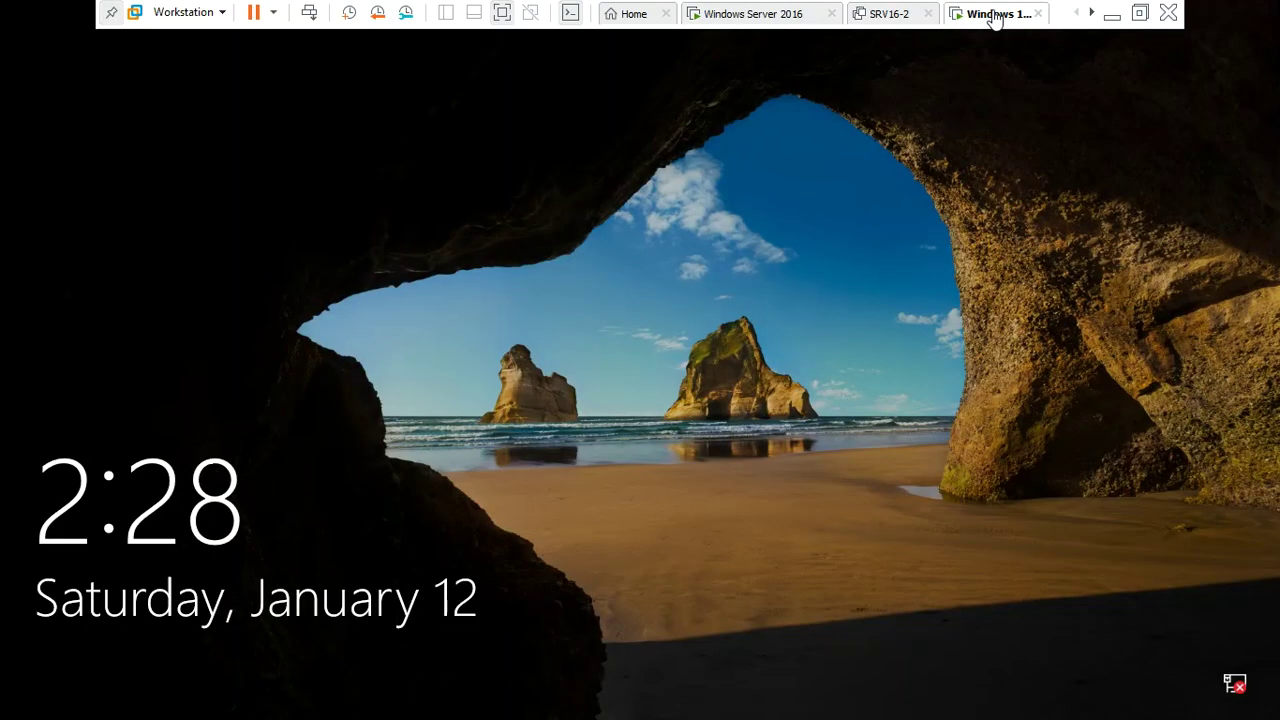
pyautogui.click(536, 360)
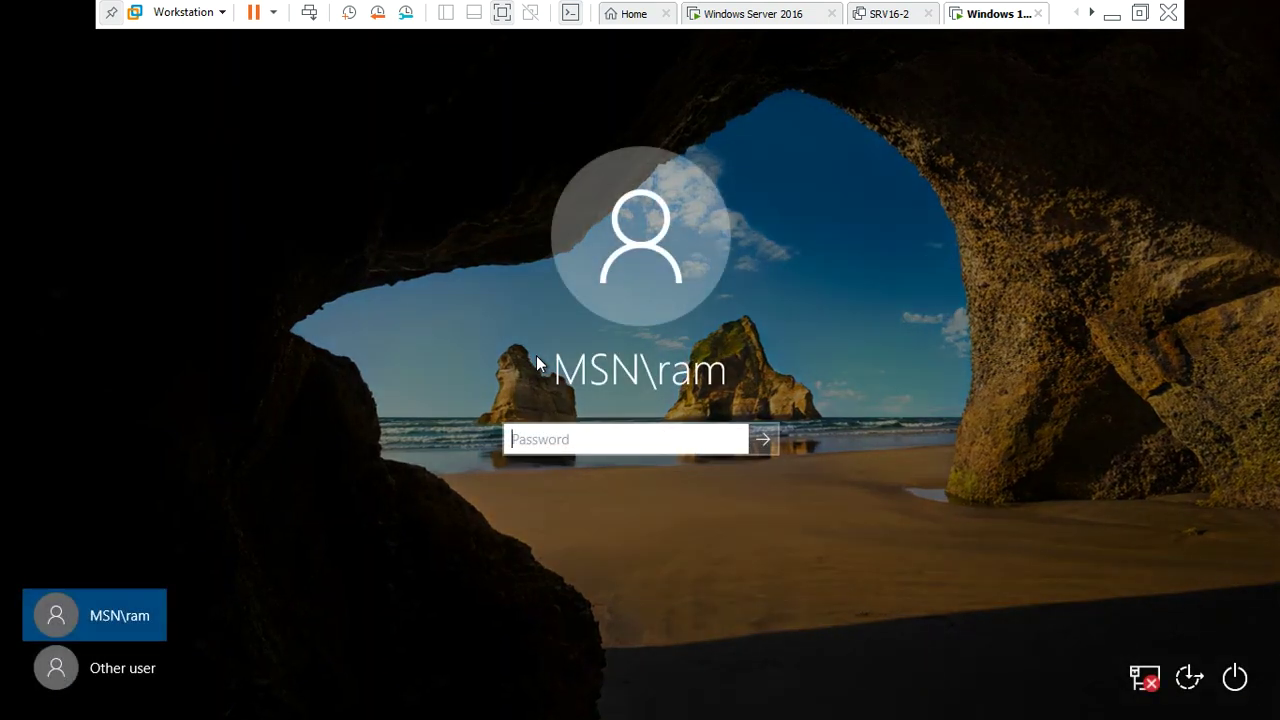
pyautogui.click(103, 667)
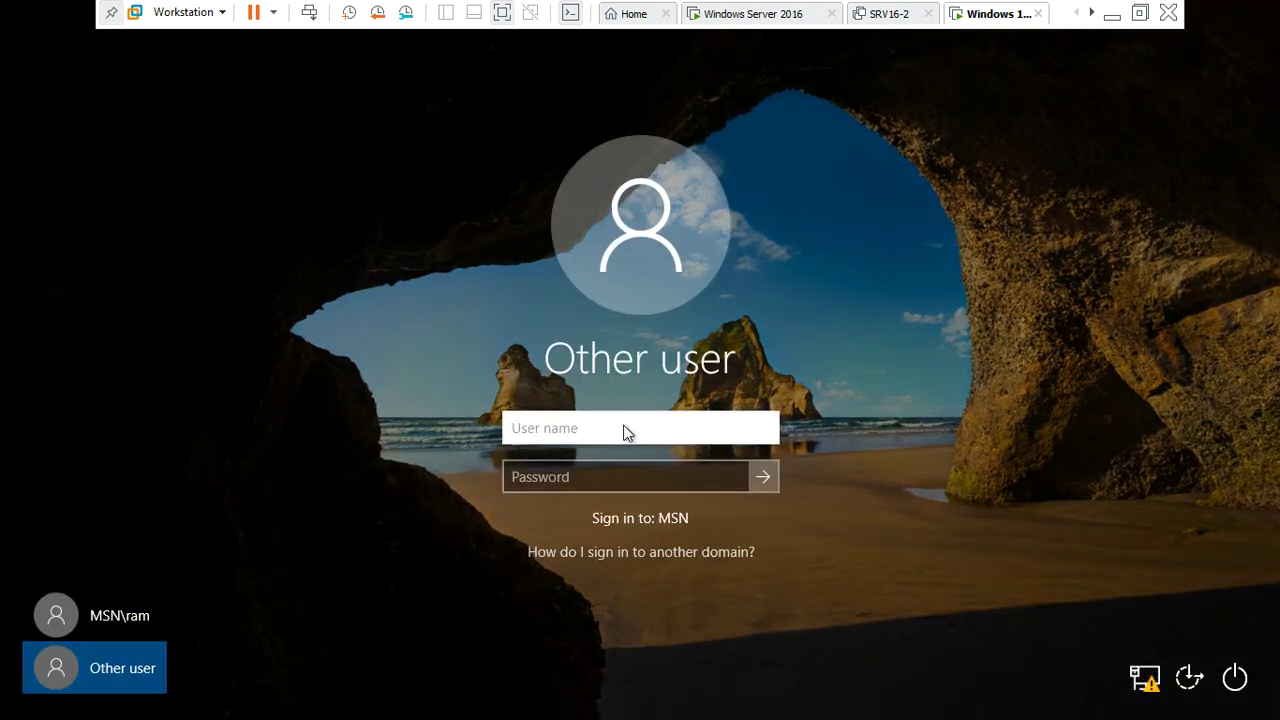
pyautogui.write('user1')
pyautogui.press('Tab')
pyautogui.write('Passw0rd!')
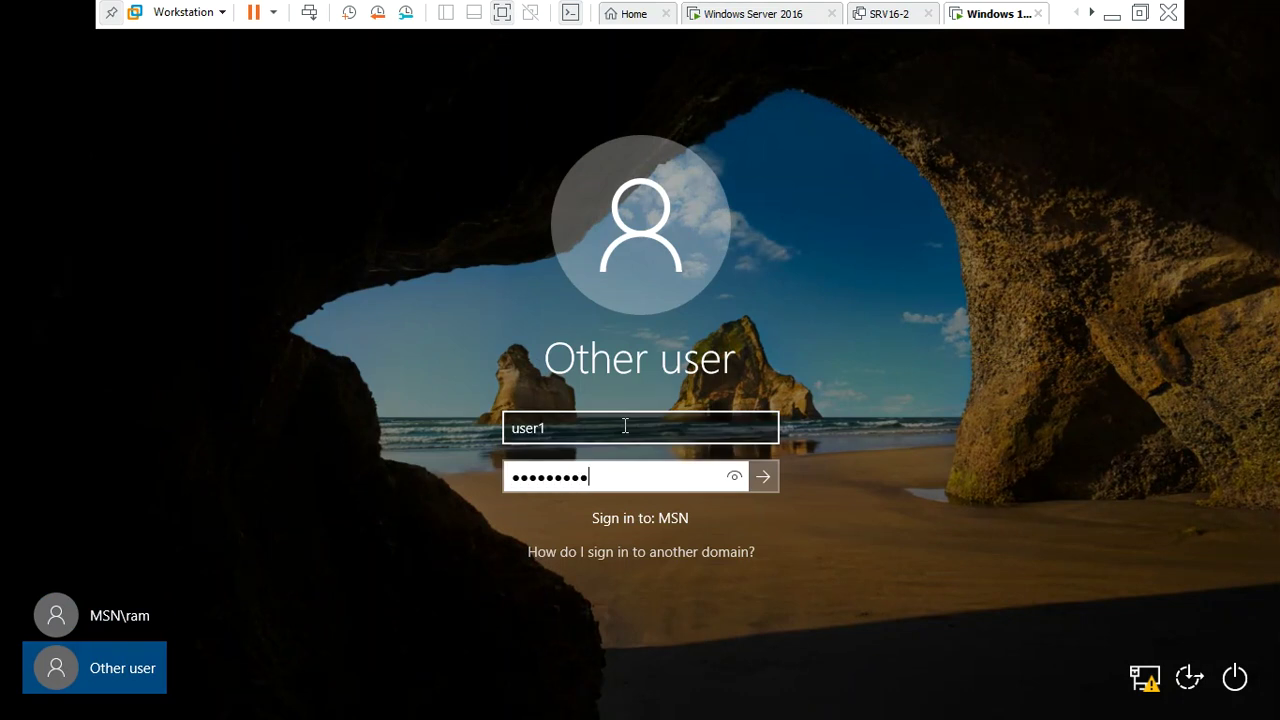
pyautogui.press('Return')
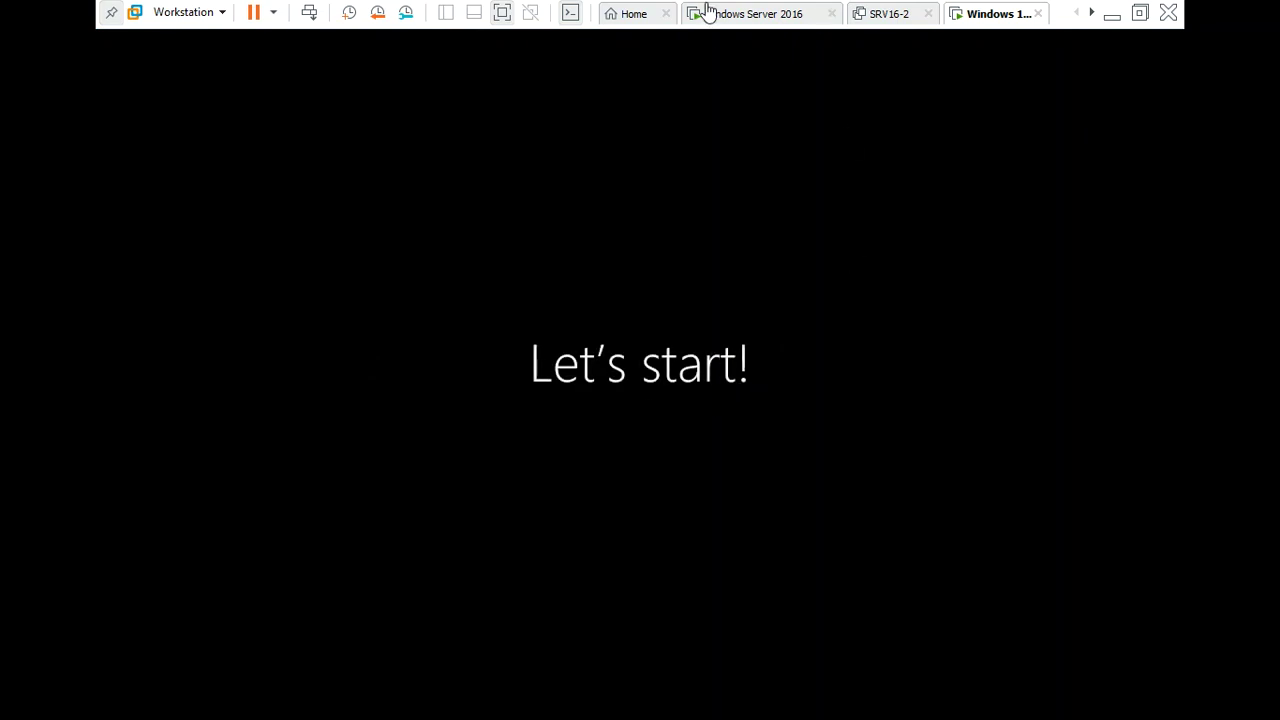
pyautogui.click(752, 14)
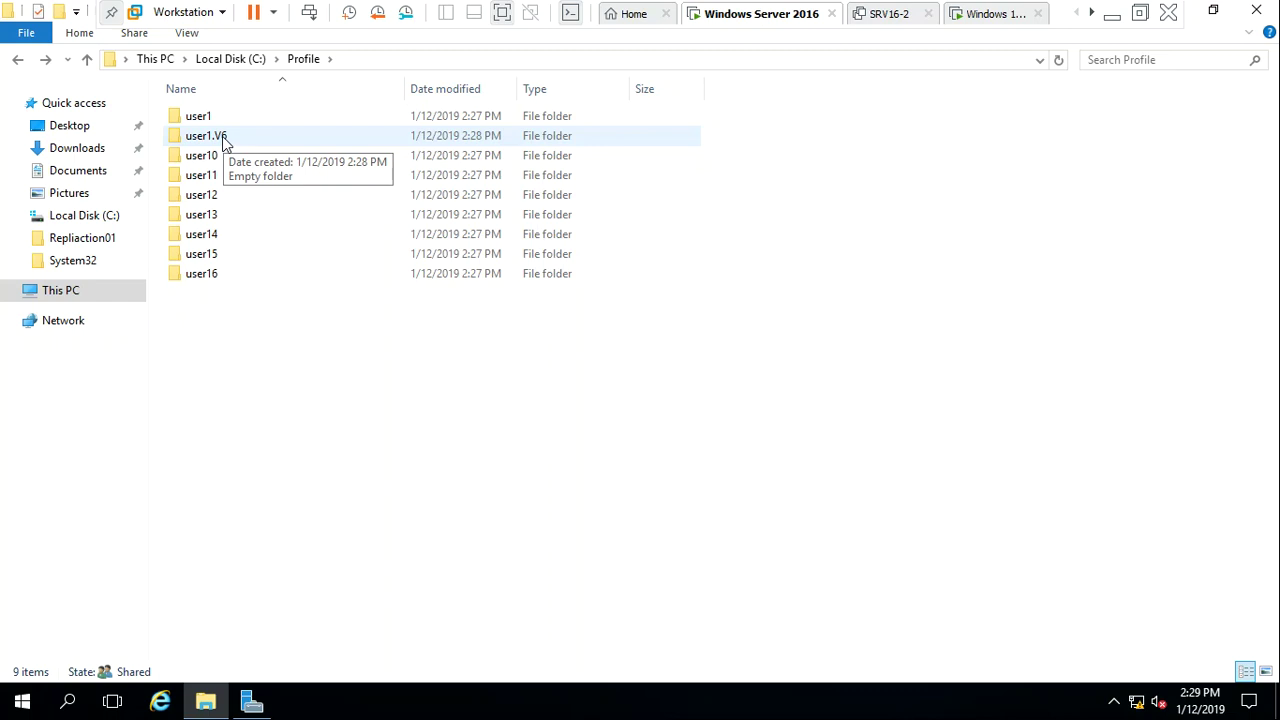
pyautogui.doubleClick(224, 140)
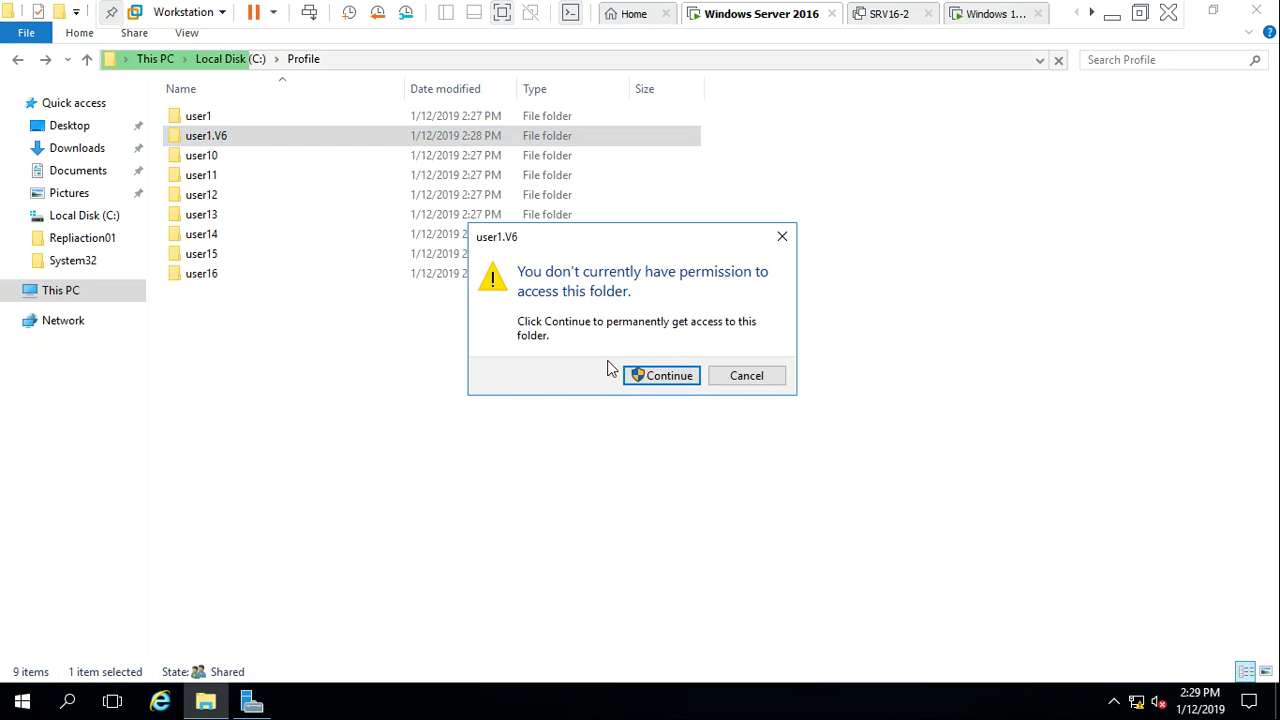
pyautogui.click(657, 378)
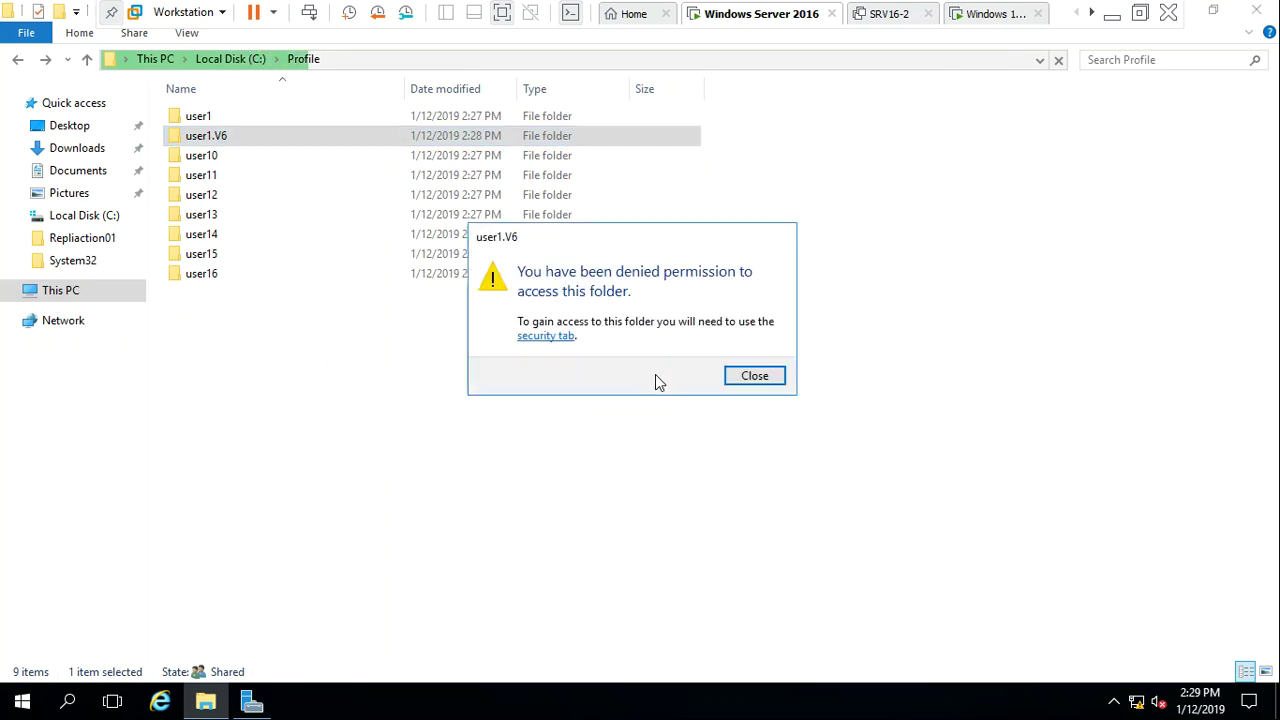
pyautogui.click(757, 375)
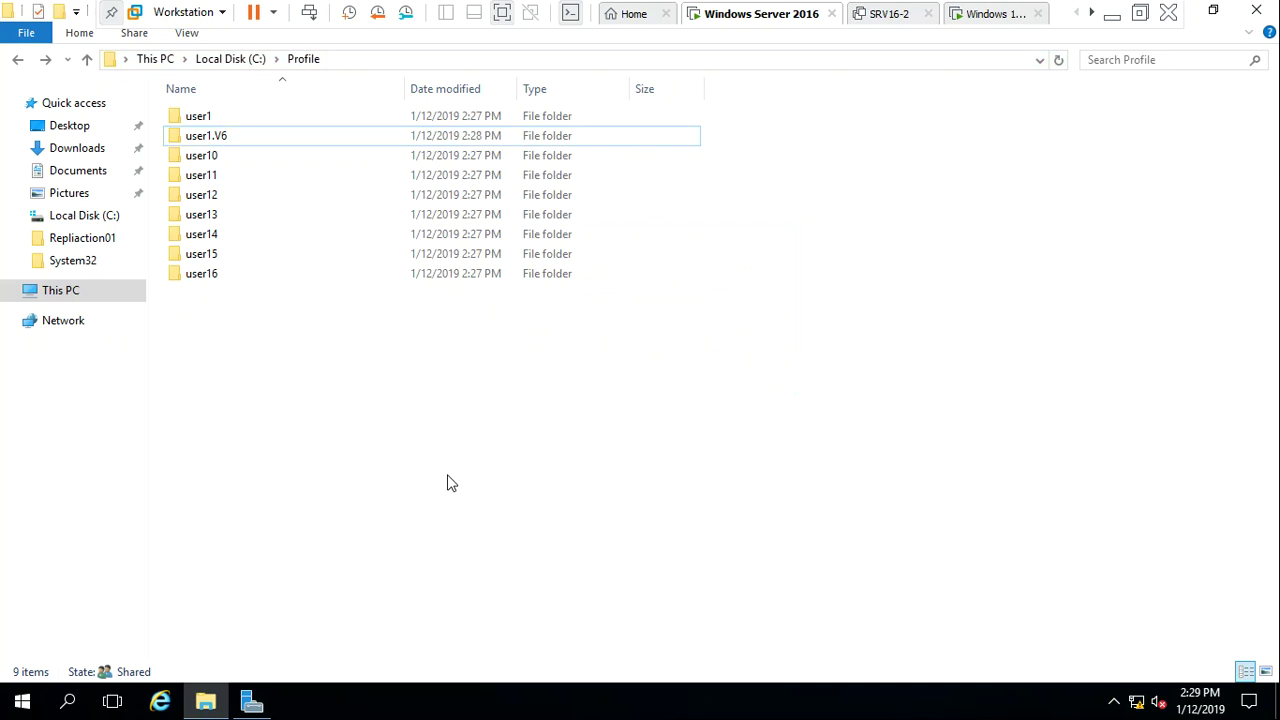
pyautogui.doubleClick(201, 120)
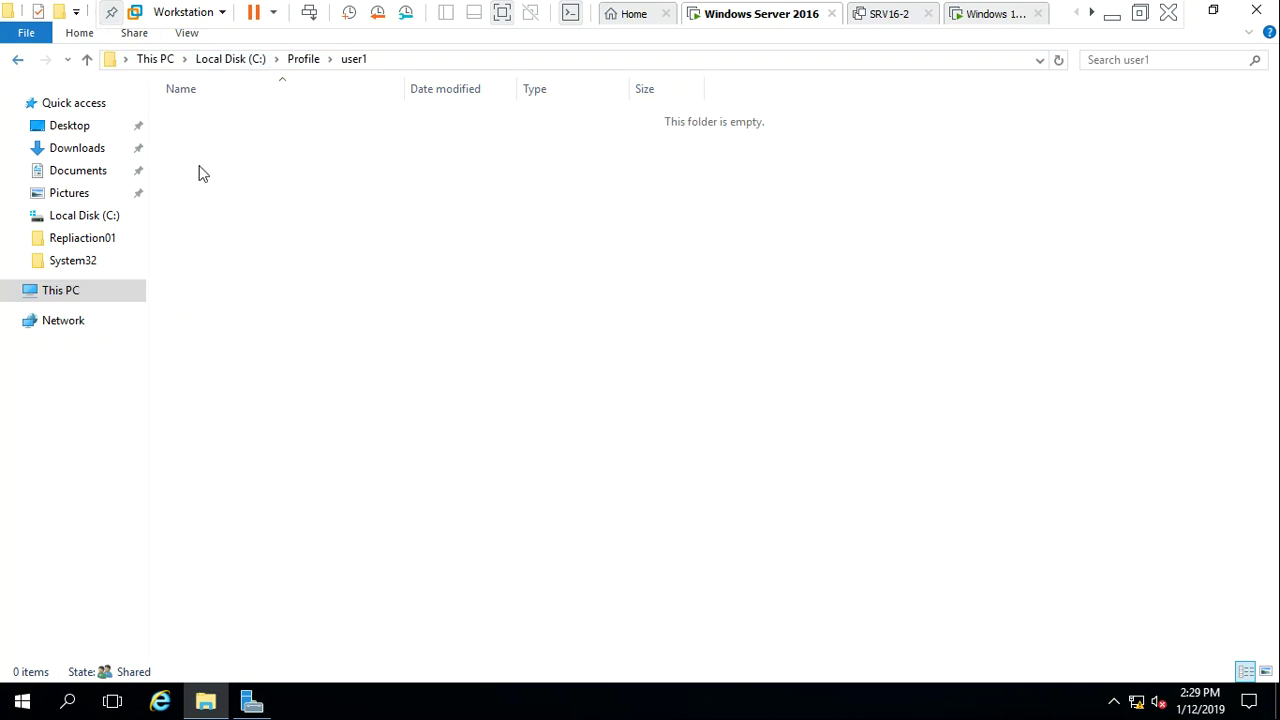
pyautogui.hotkey('alt', 'Left')
pyautogui.click(237, 143)
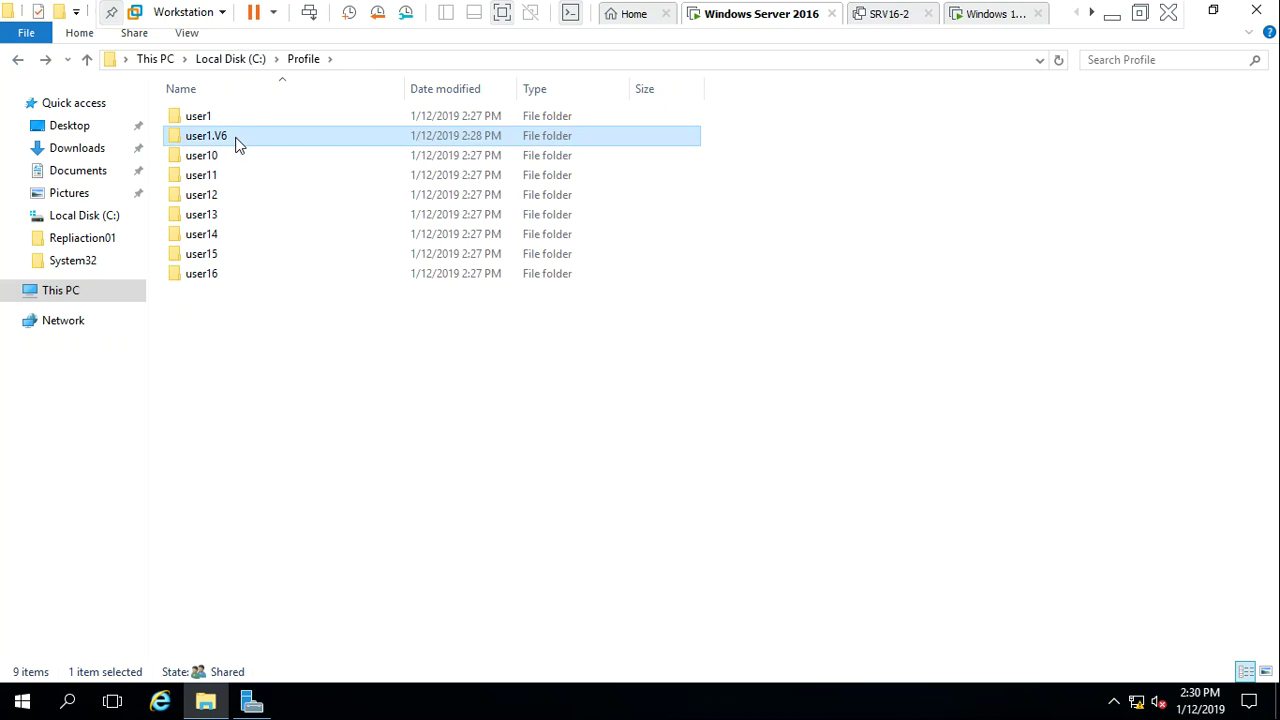
pyautogui.click(494, 460)
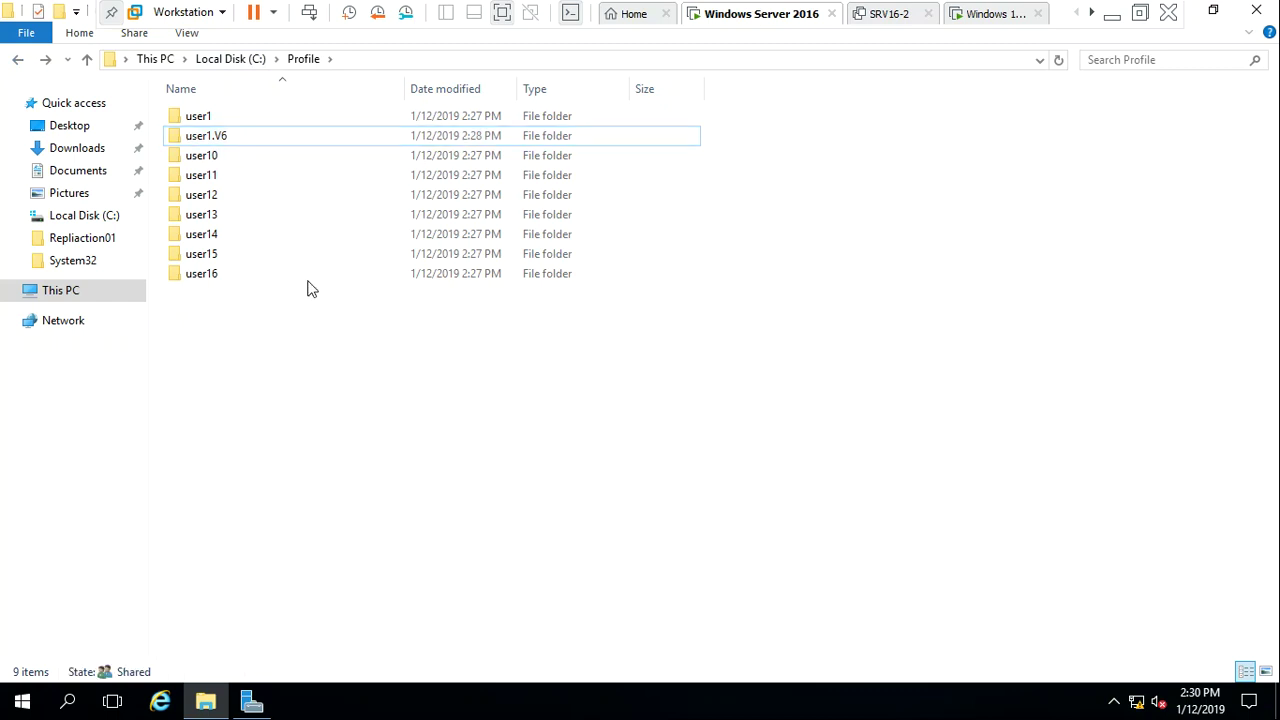
pyautogui.click(240, 140)
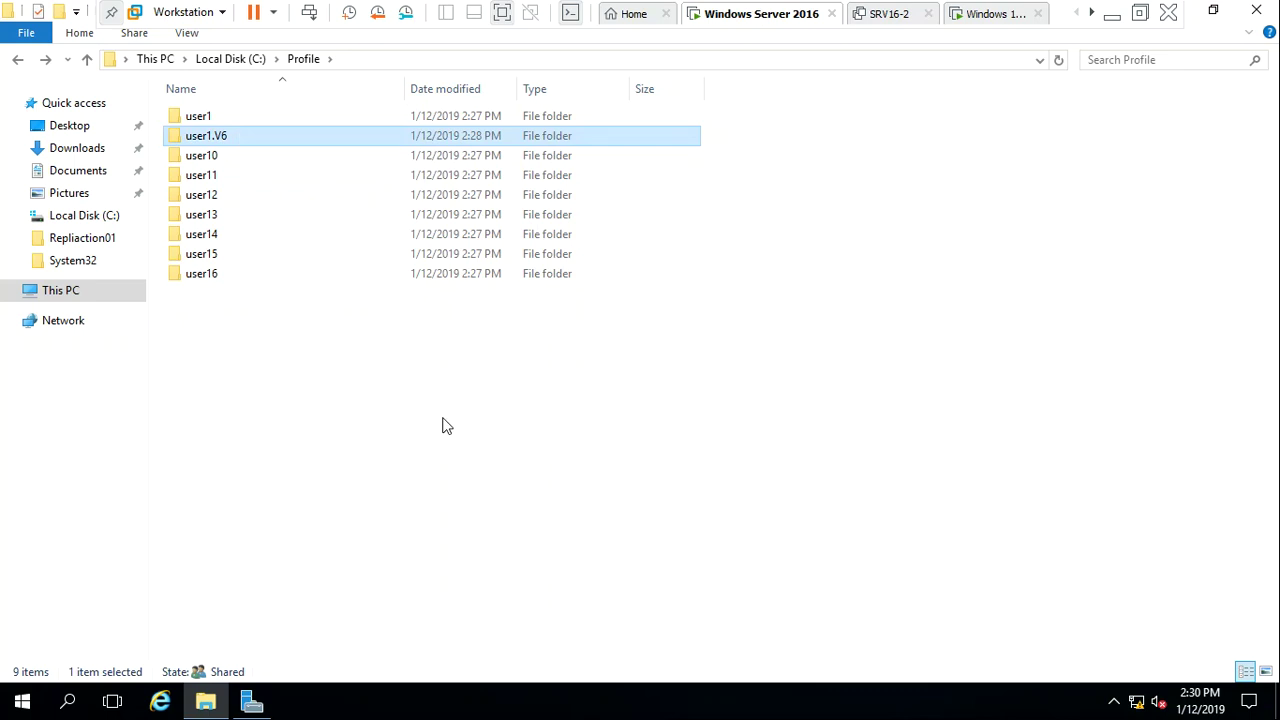
pyautogui.click(460, 433)
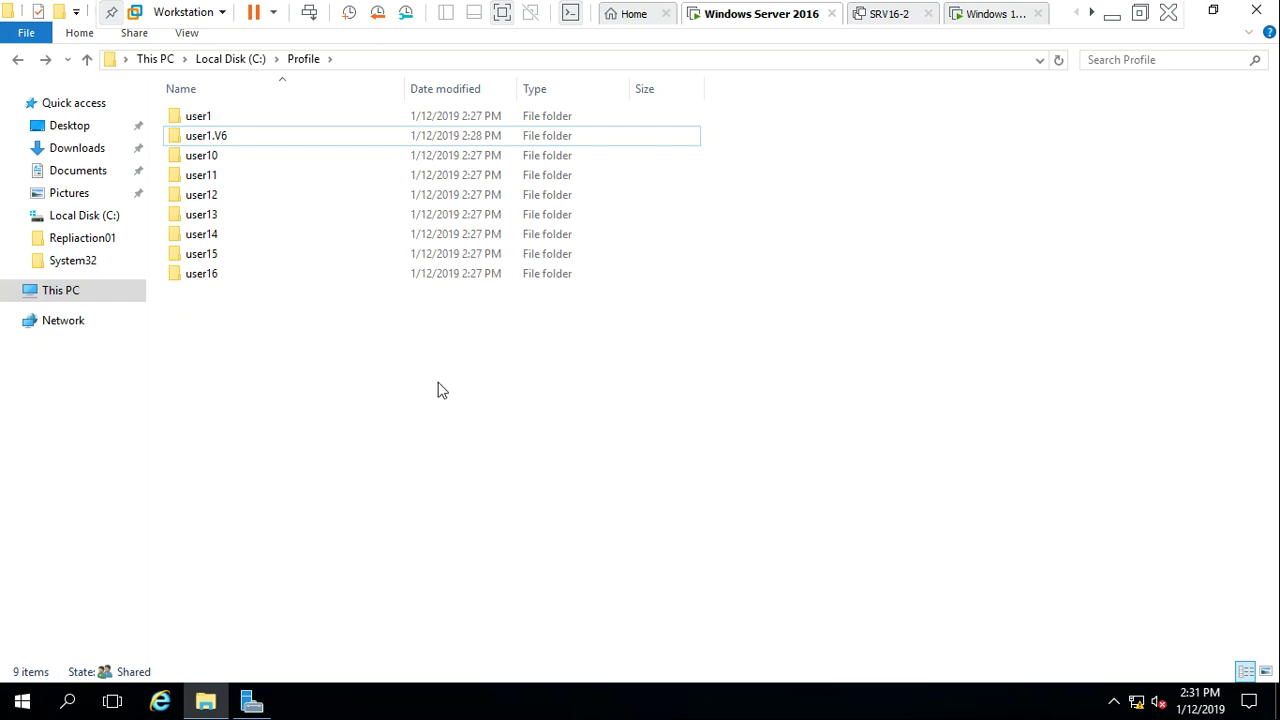
pyautogui.doubleClick(226, 136)
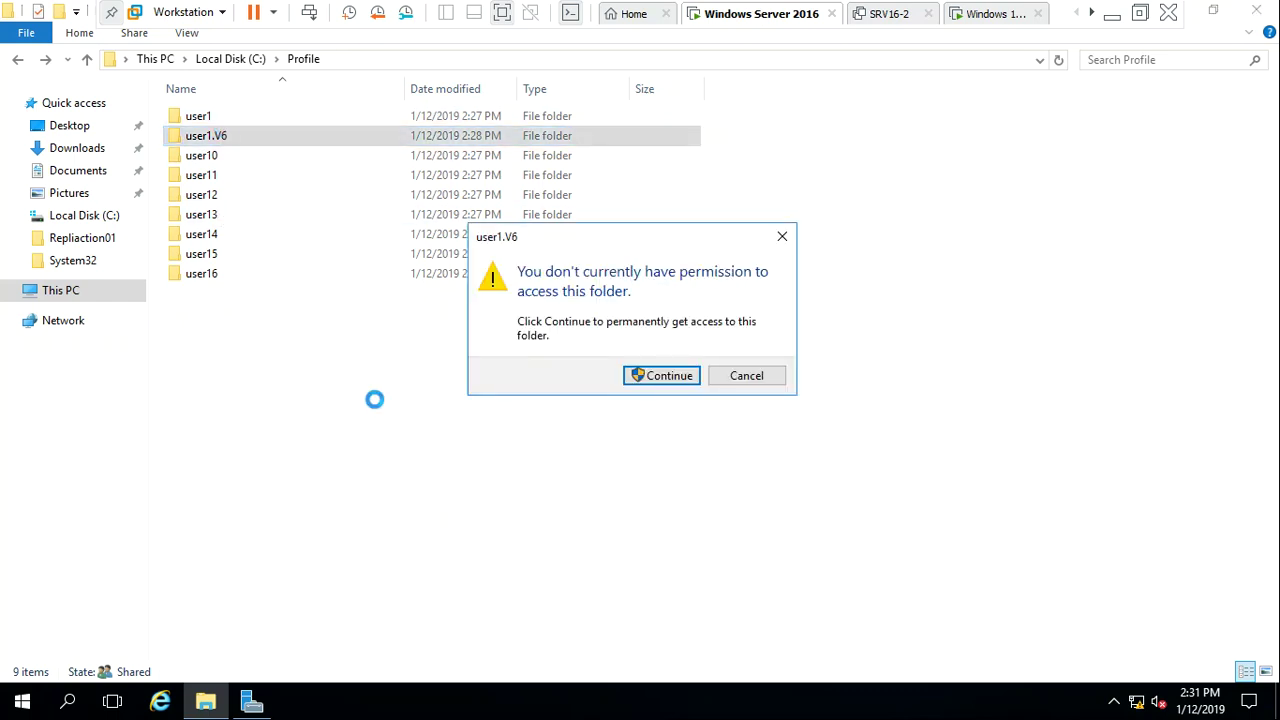
pyautogui.click(667, 377)
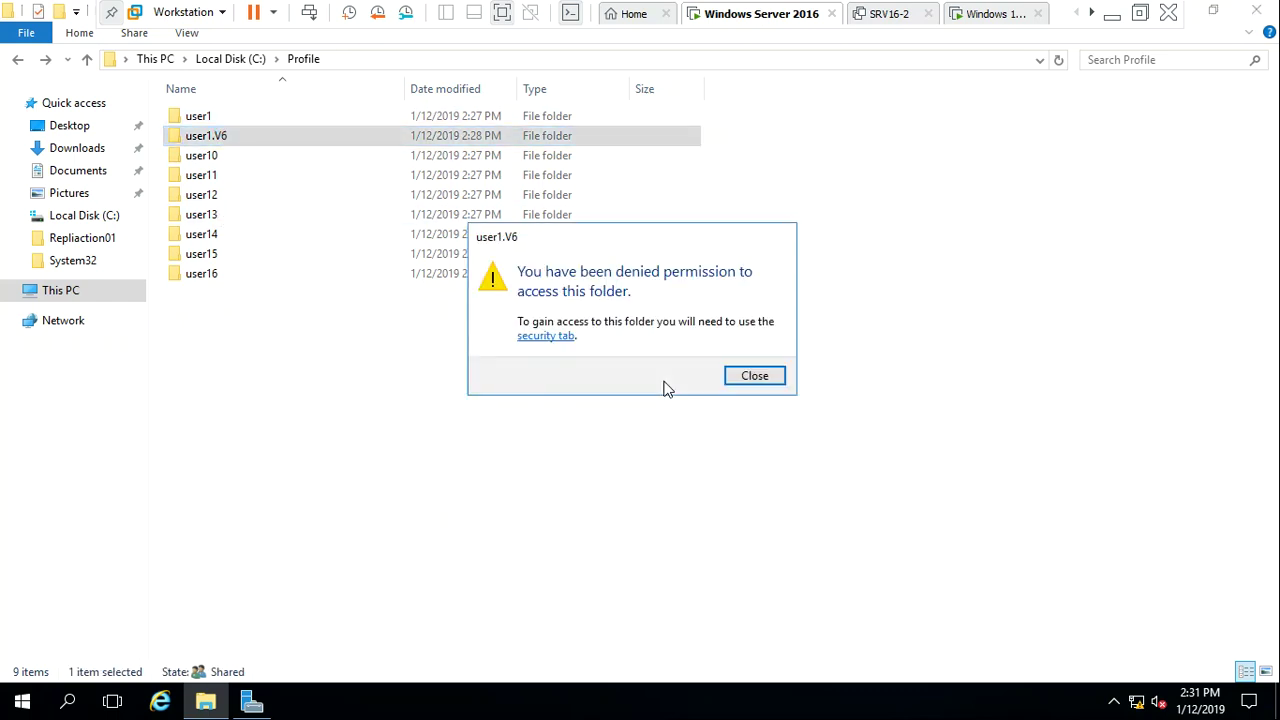
pyautogui.click(754, 376)
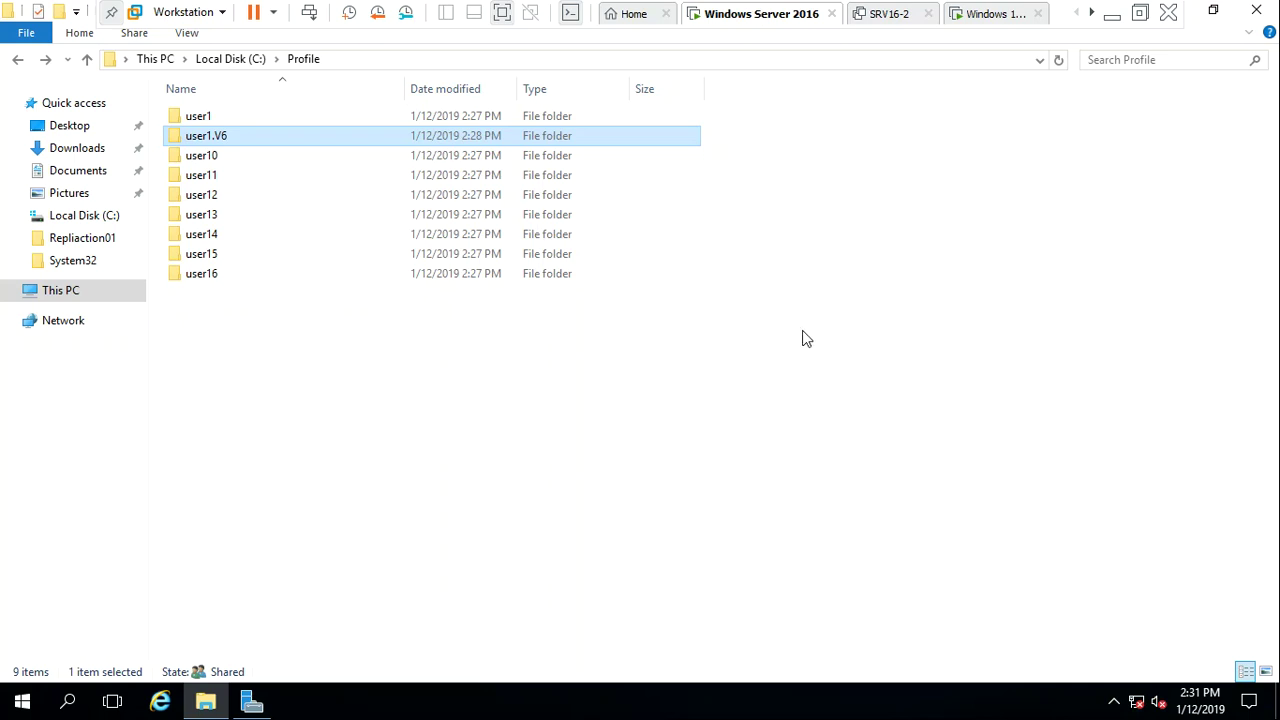
# On the Windows 10 desktop, create a new text document and a folder named kihio
pyautogui.click(993, 16)
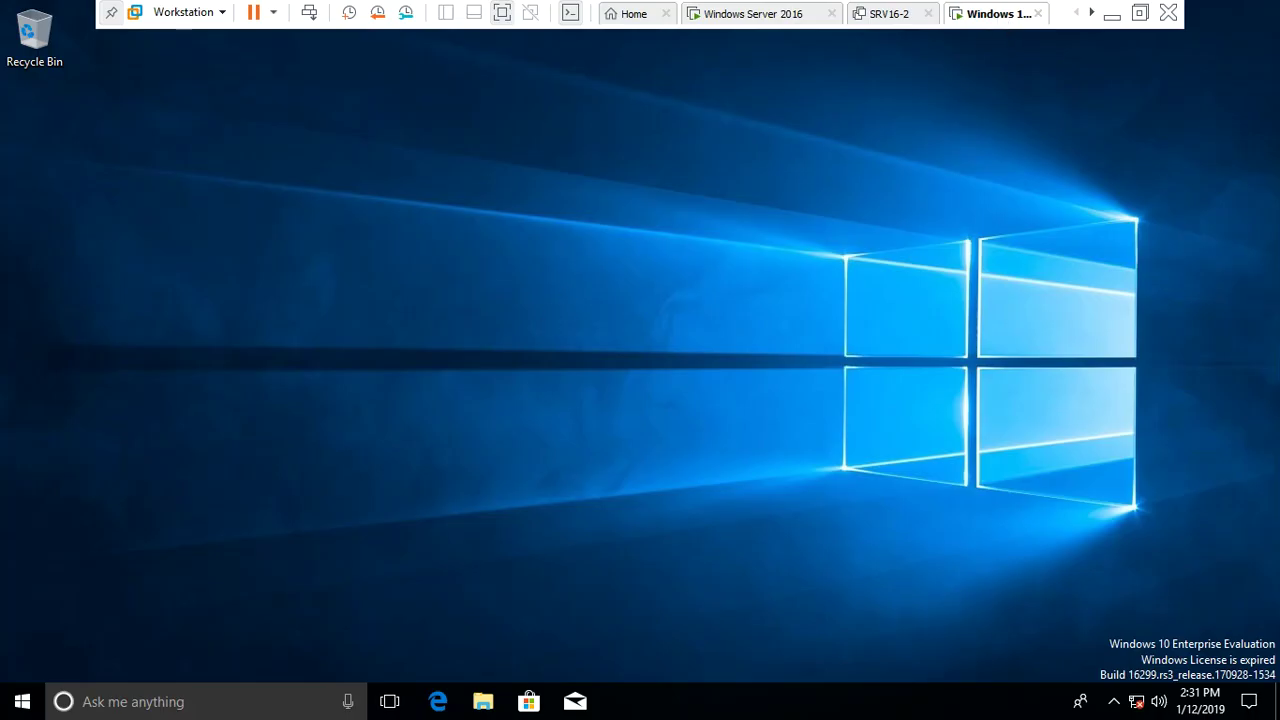
pyautogui.rightClick(330, 498)
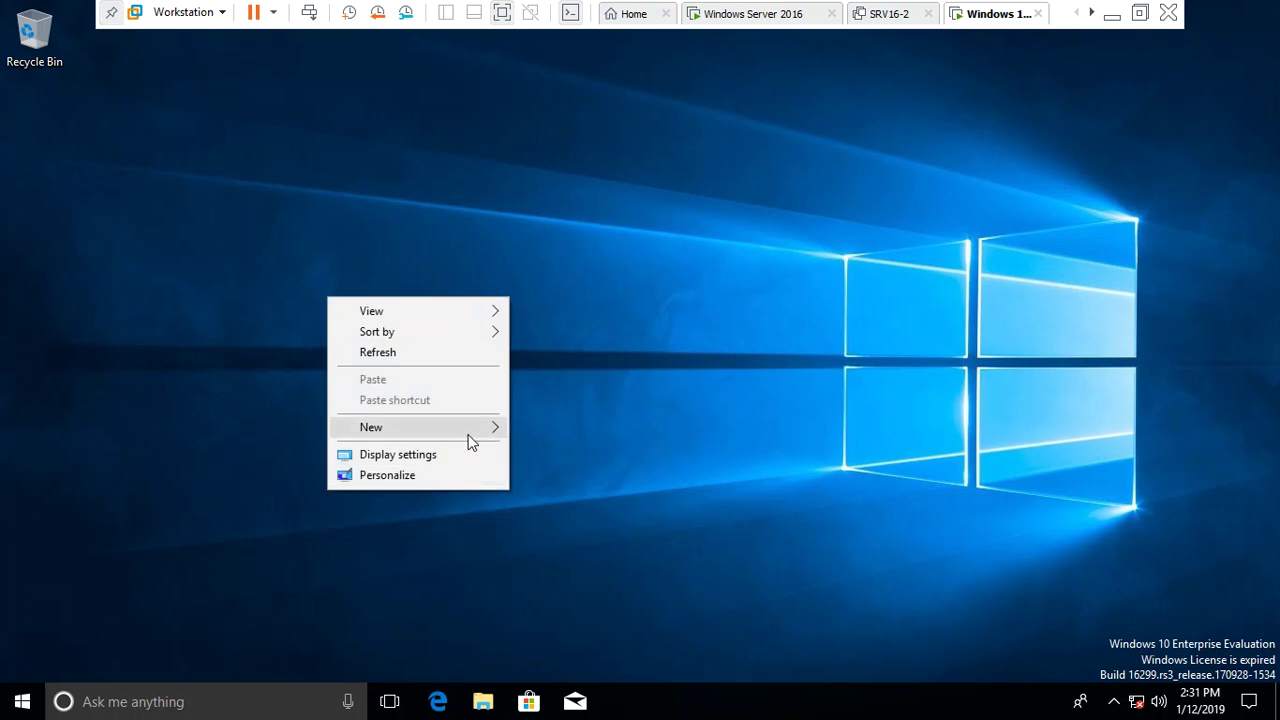
pyautogui.moveTo(471, 430)
pyautogui.click(566, 540)
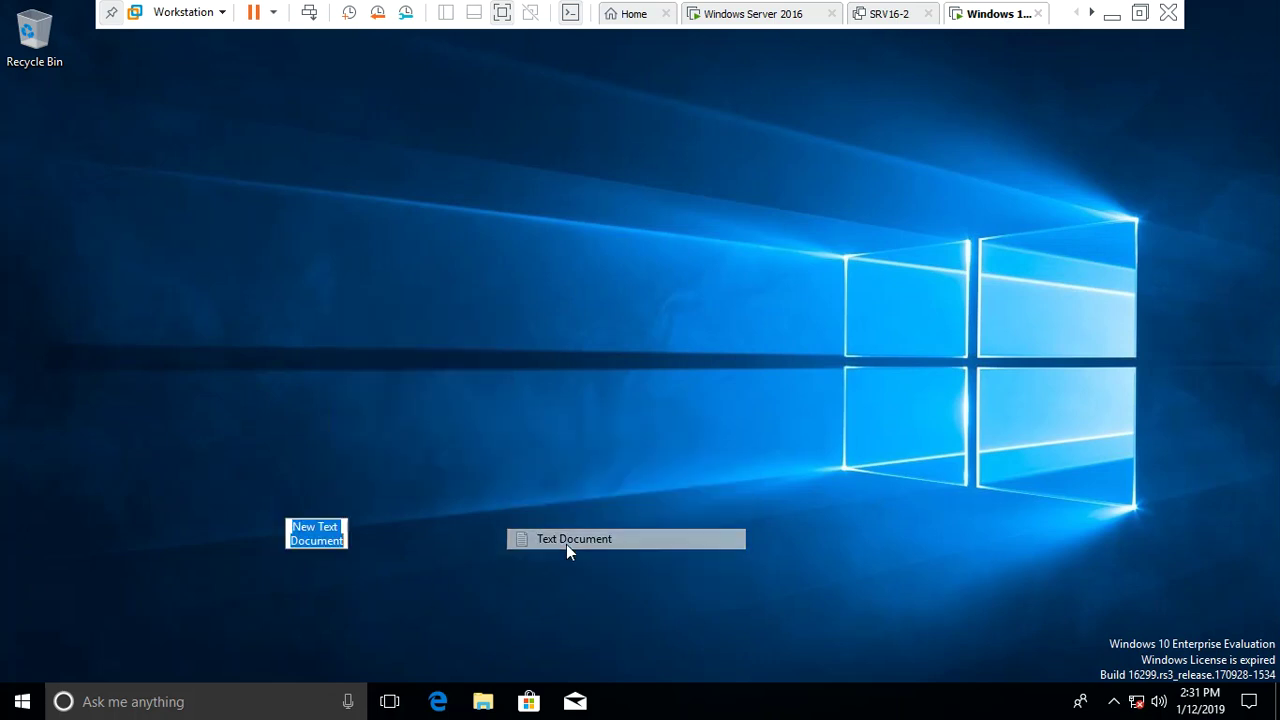
pyautogui.rightClick(334, 405)
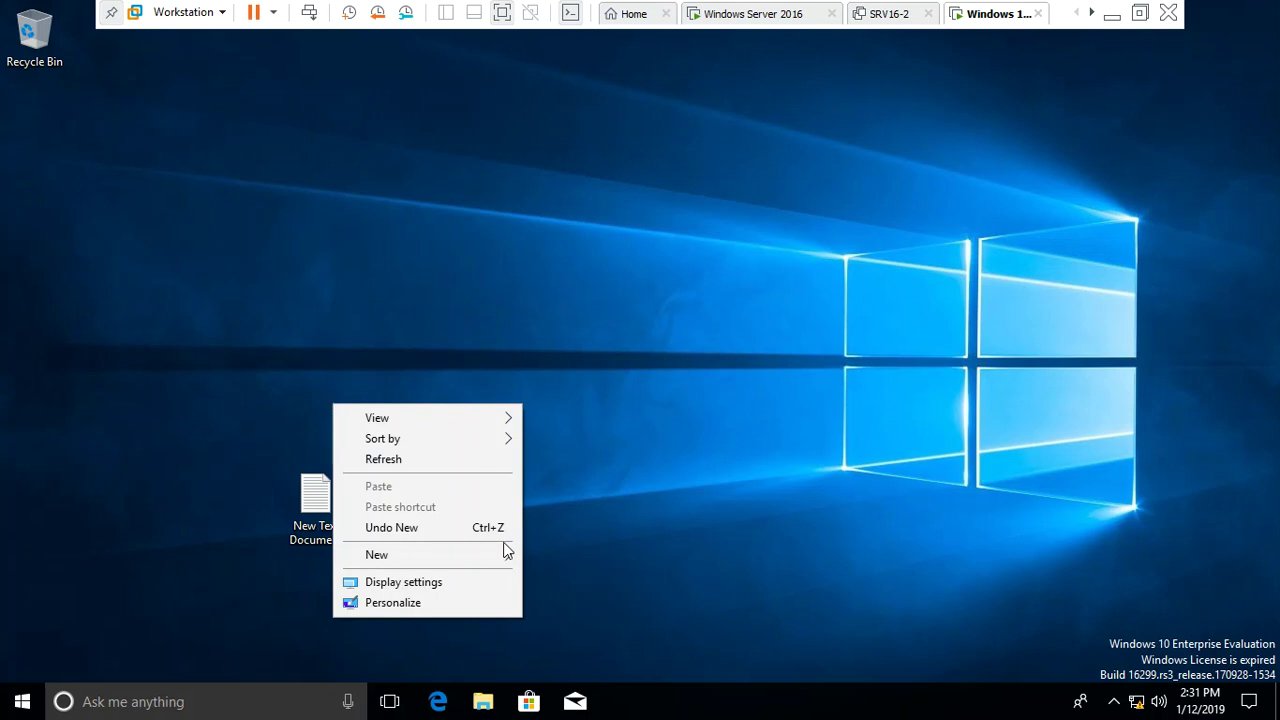
pyautogui.moveTo(503, 555)
pyautogui.click(618, 558)
pyautogui.write('kihio')
pyautogui.press('Return')
# Add two new Compressed (zipped) Folders to the desktop, keeping the default names
pyautogui.rightClick(559, 353)
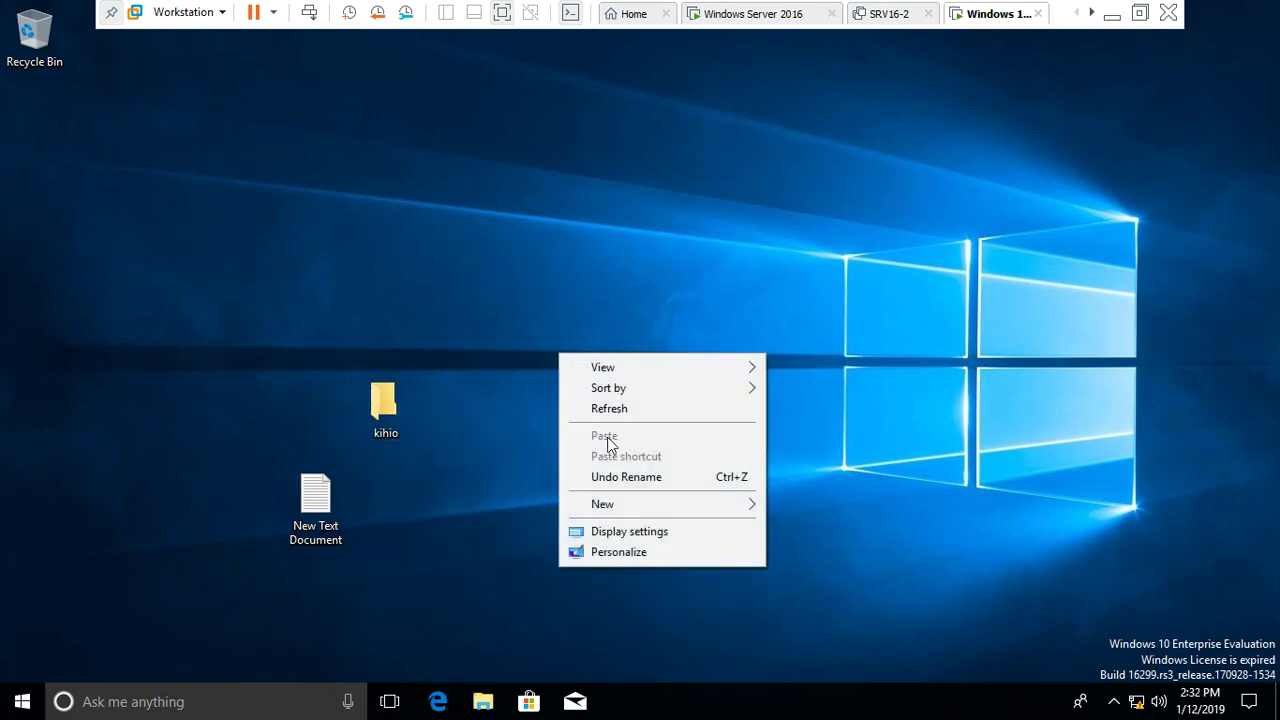
pyautogui.moveTo(619, 501)
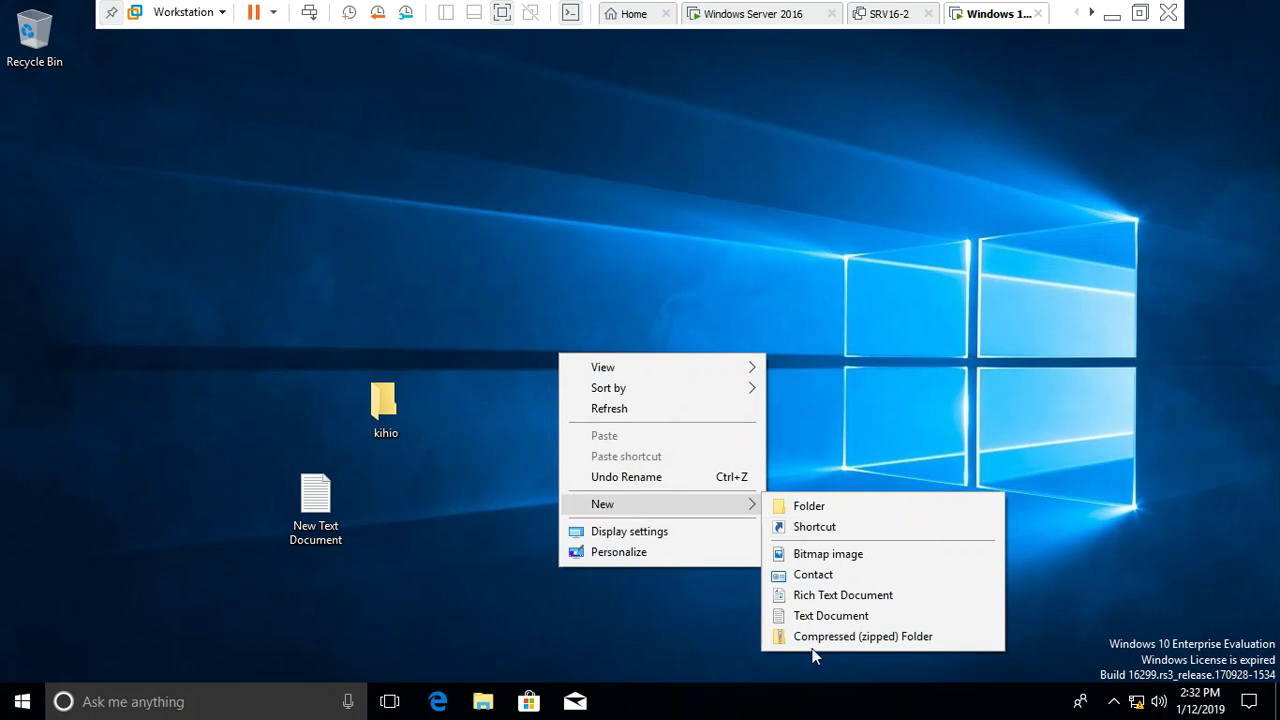
pyautogui.click(819, 638)
pyautogui.rightClick(645, 221)
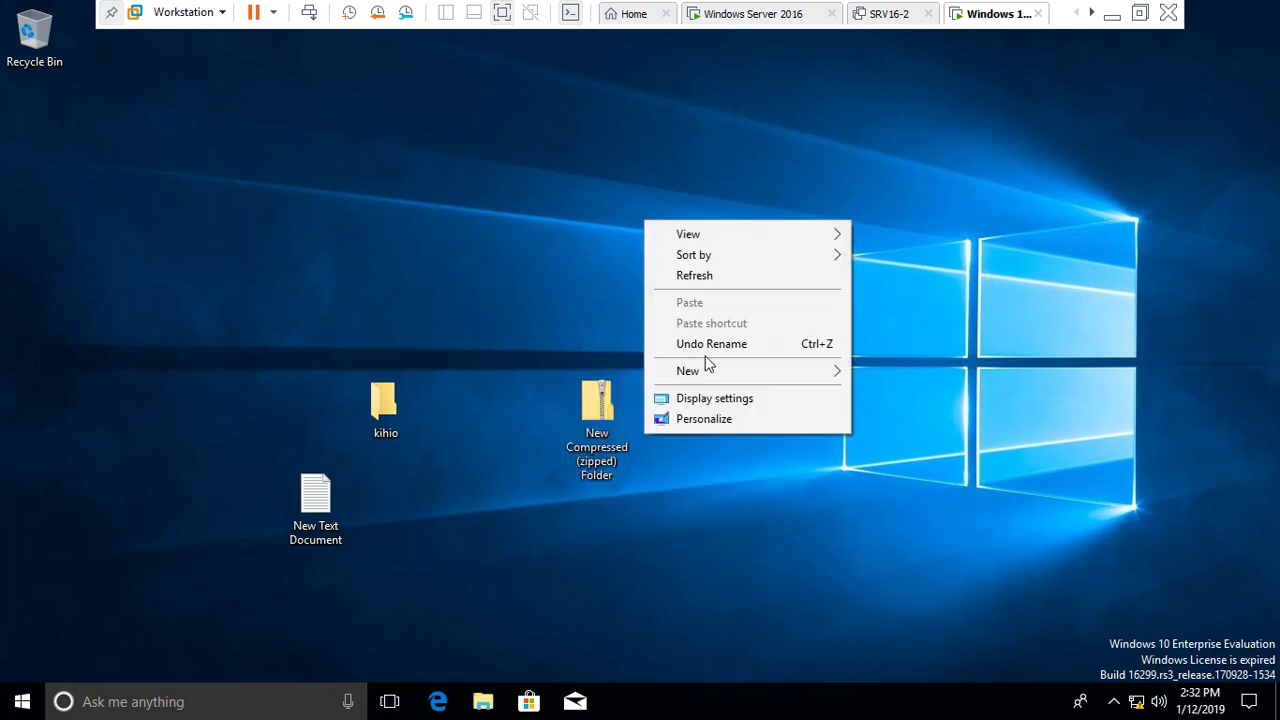
pyautogui.moveTo(714, 371)
pyautogui.click(931, 506)
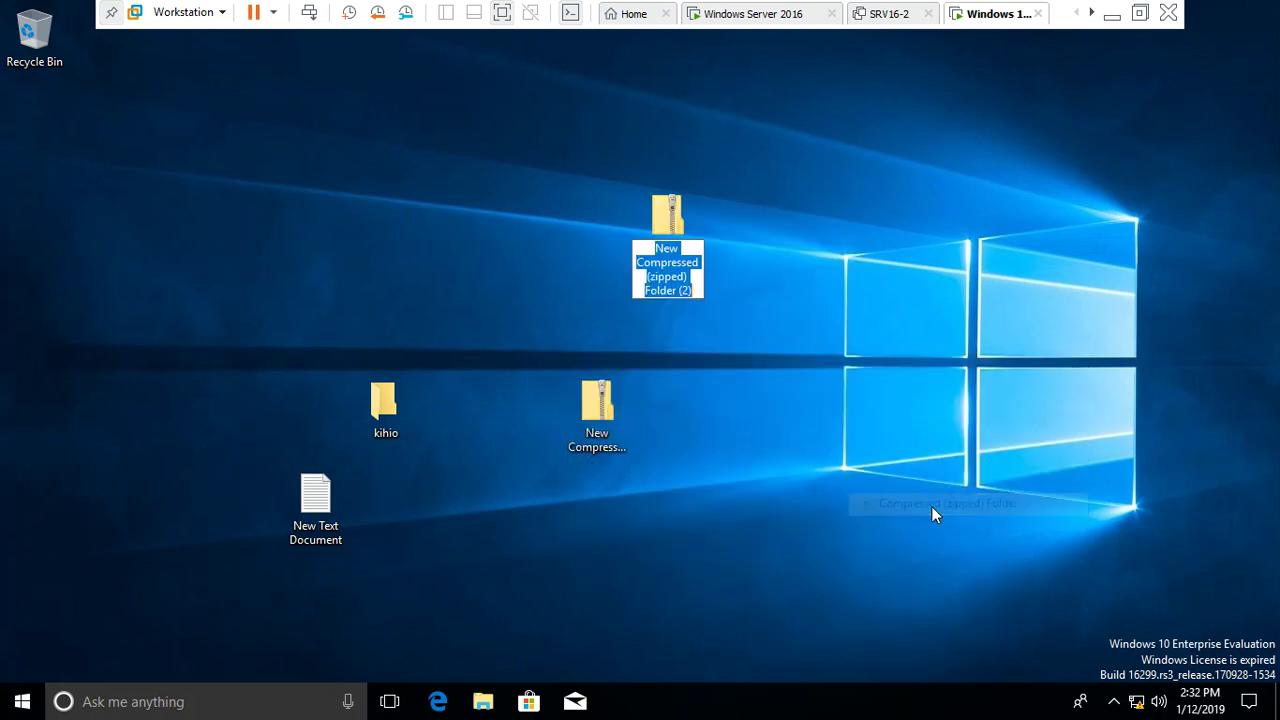
pyautogui.press('Return')
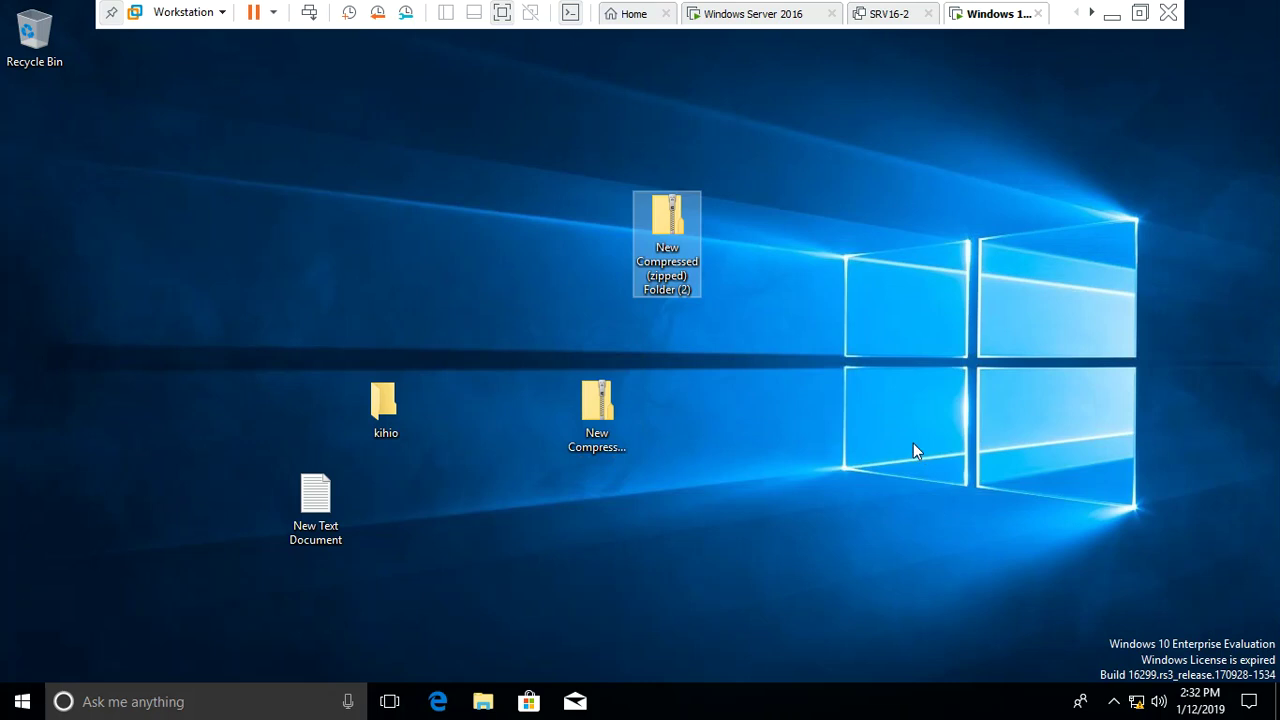
pyautogui.click(913, 444)
pyautogui.rightClick(863, 357)
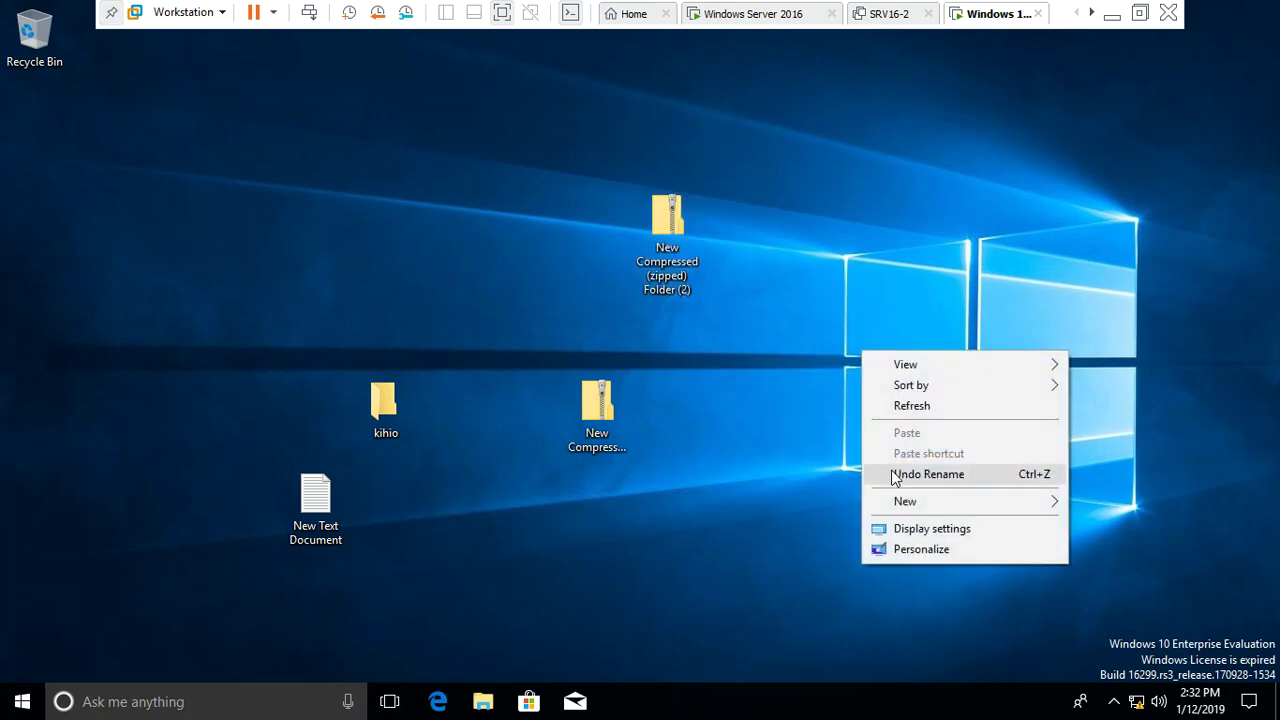
pyautogui.click(928, 553)
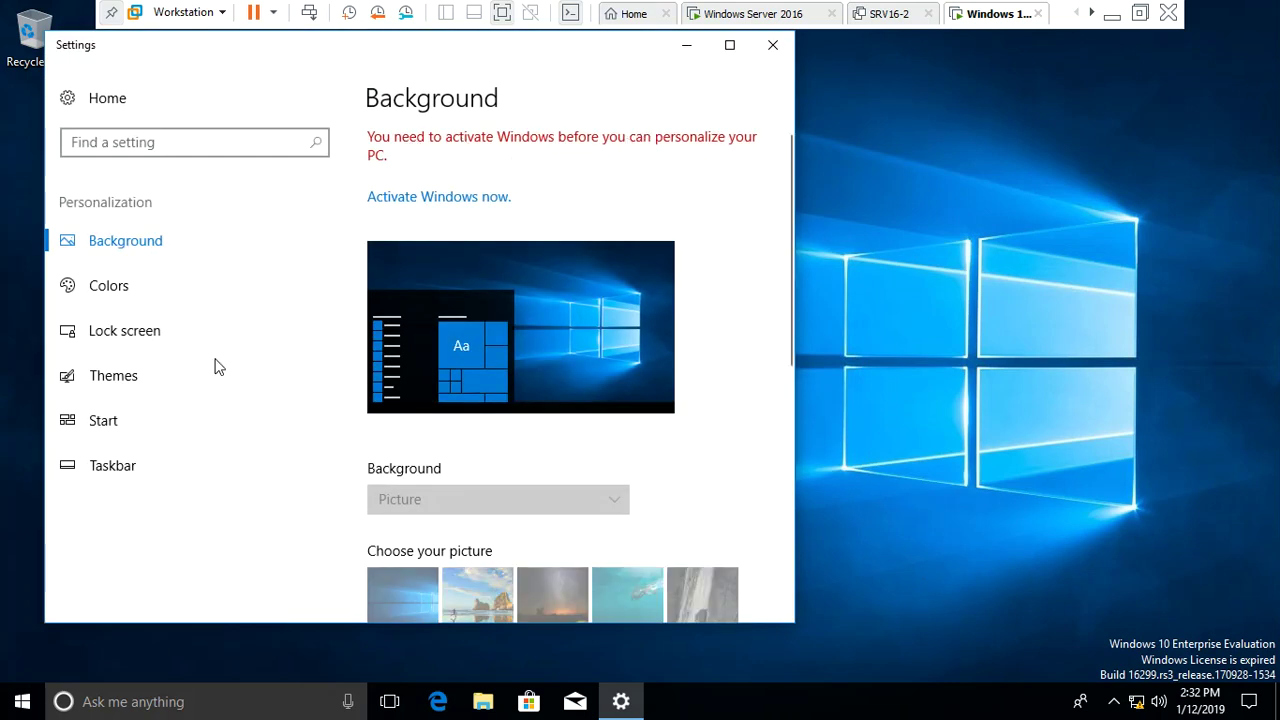
pyautogui.click(157, 282)
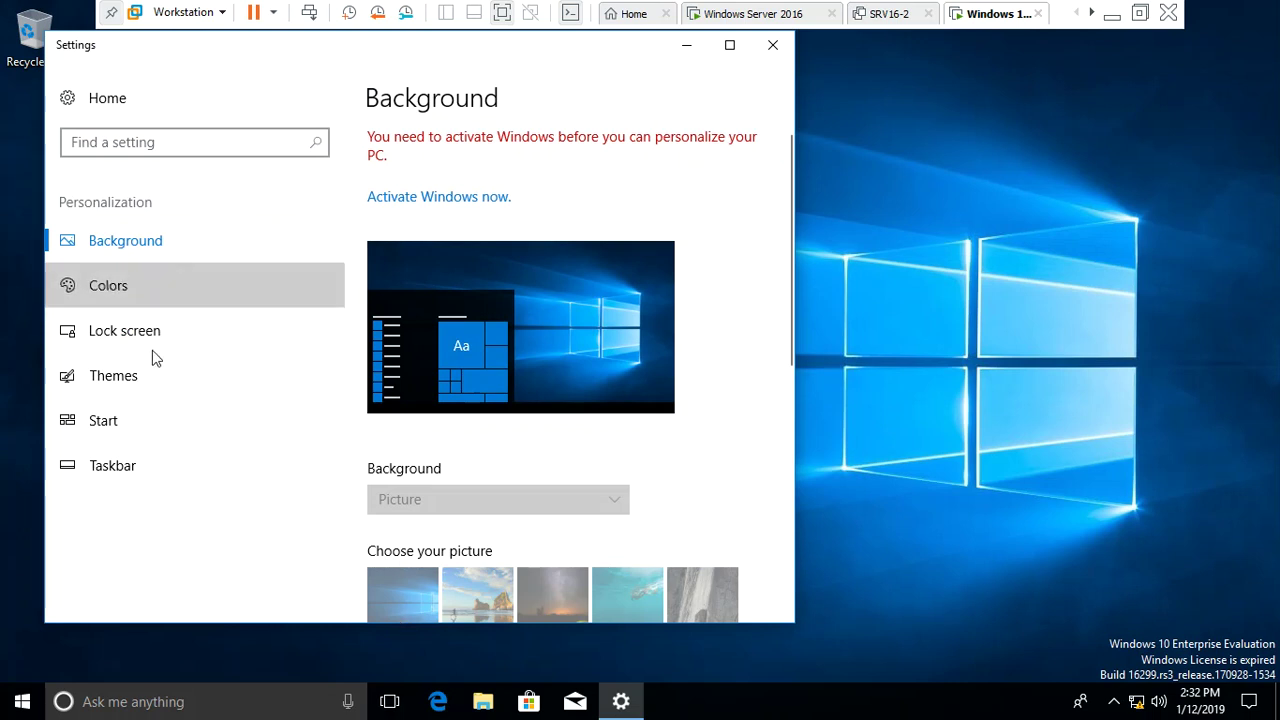
pyautogui.click(166, 465)
pyautogui.click(208, 408)
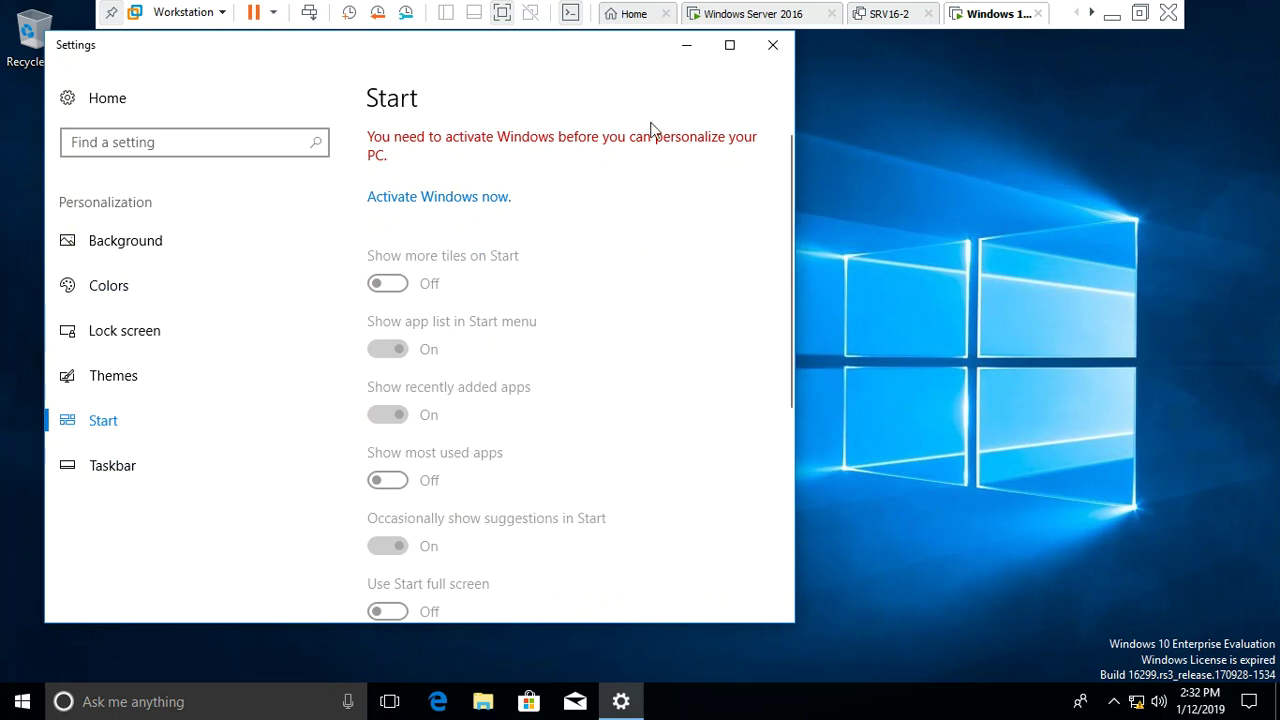
pyautogui.click(786, 44)
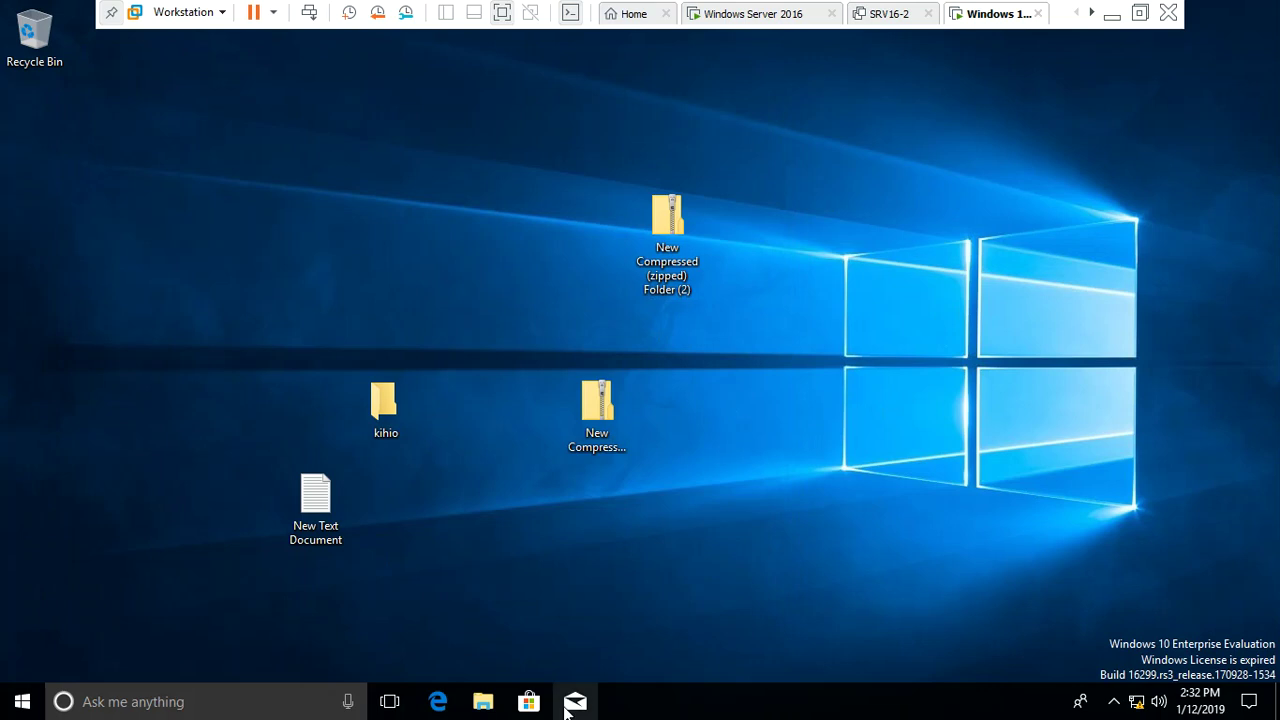
# Unlock the Windows 10 taskbar and dock it on the right screen edge
pyautogui.click(730, 715)
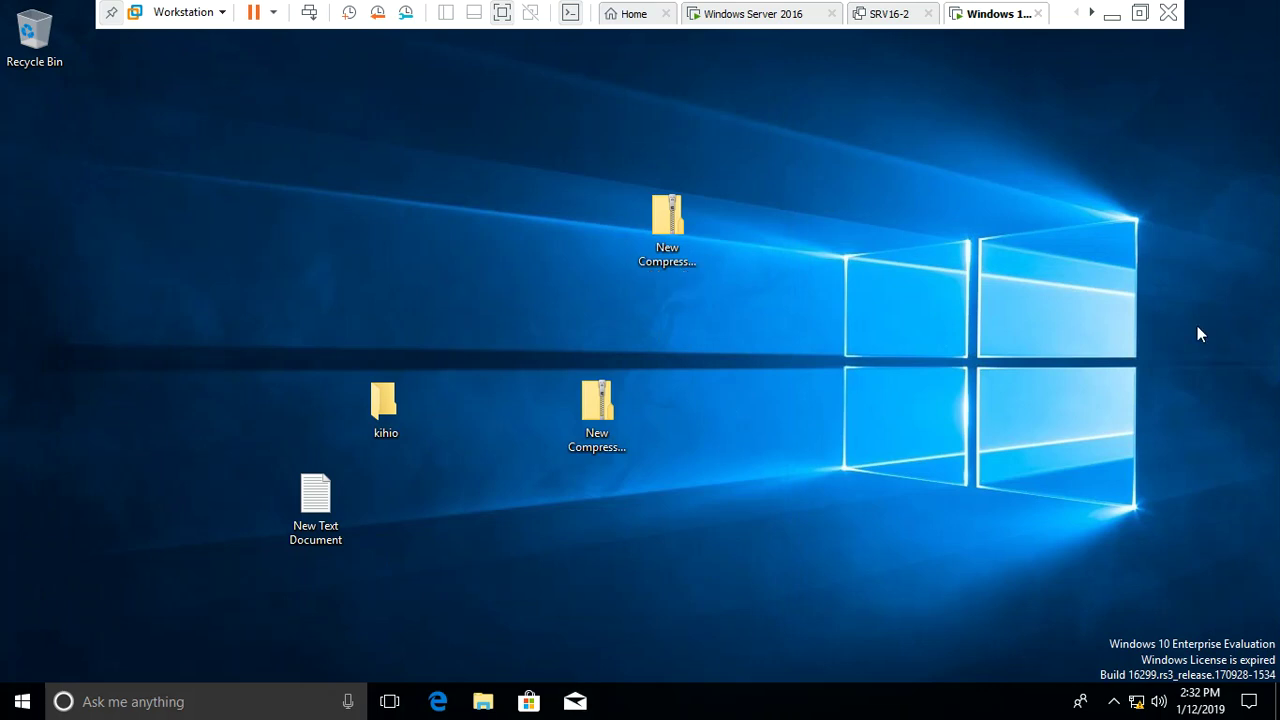
pyautogui.rightClick(772, 704)
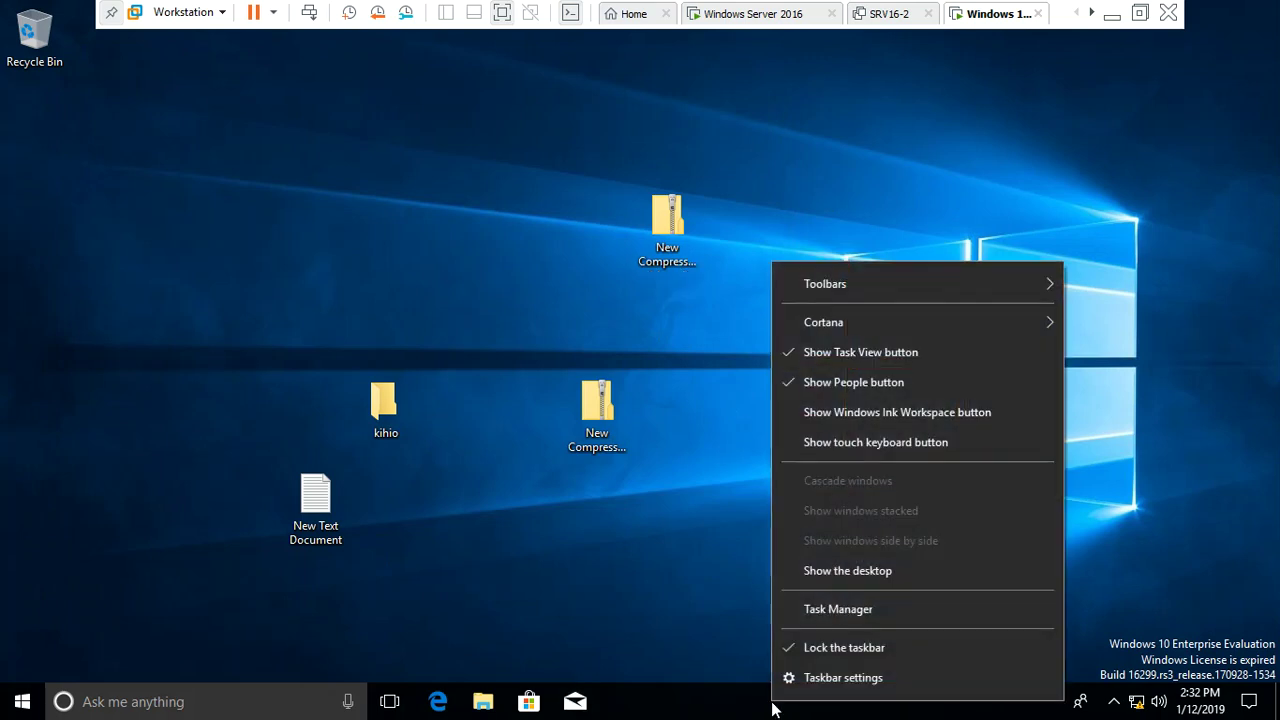
pyautogui.click(816, 656)
pyautogui.moveTo(734, 711); pyautogui.dragTo(1215, 384)
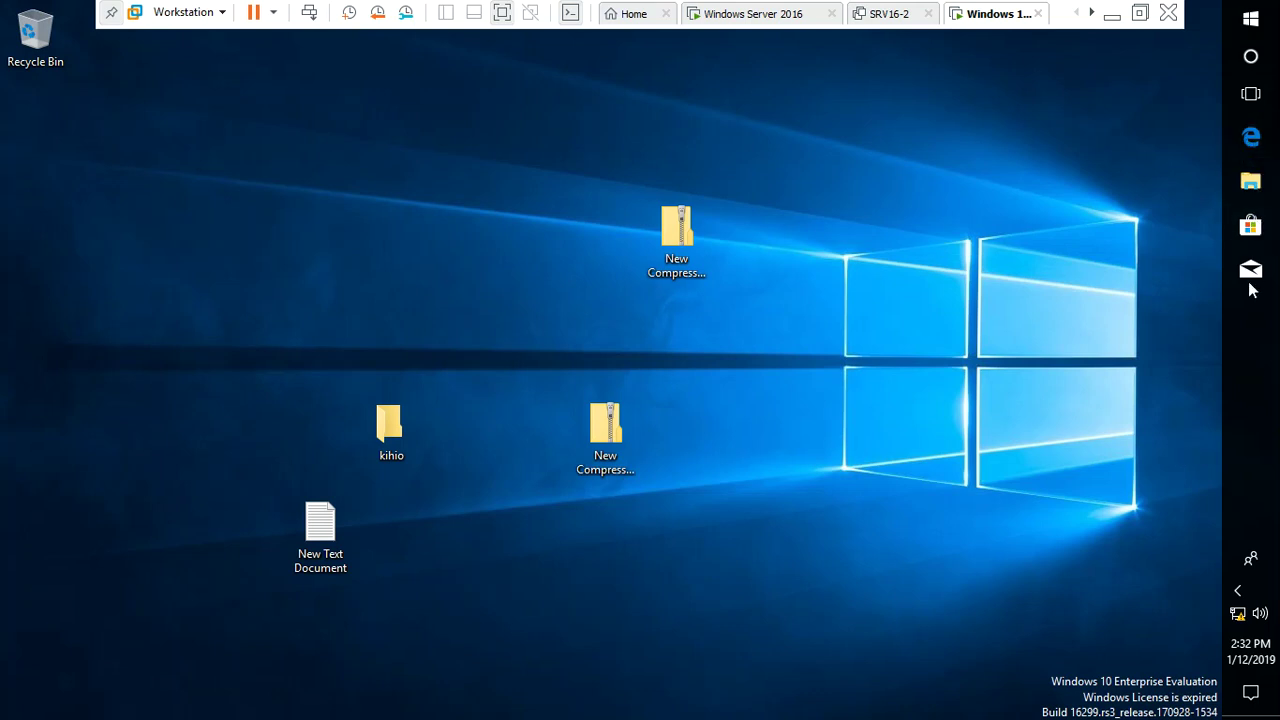
# Add a Camera shortcut from the Start menu's app list to the desktop
pyautogui.click(1259, 22)
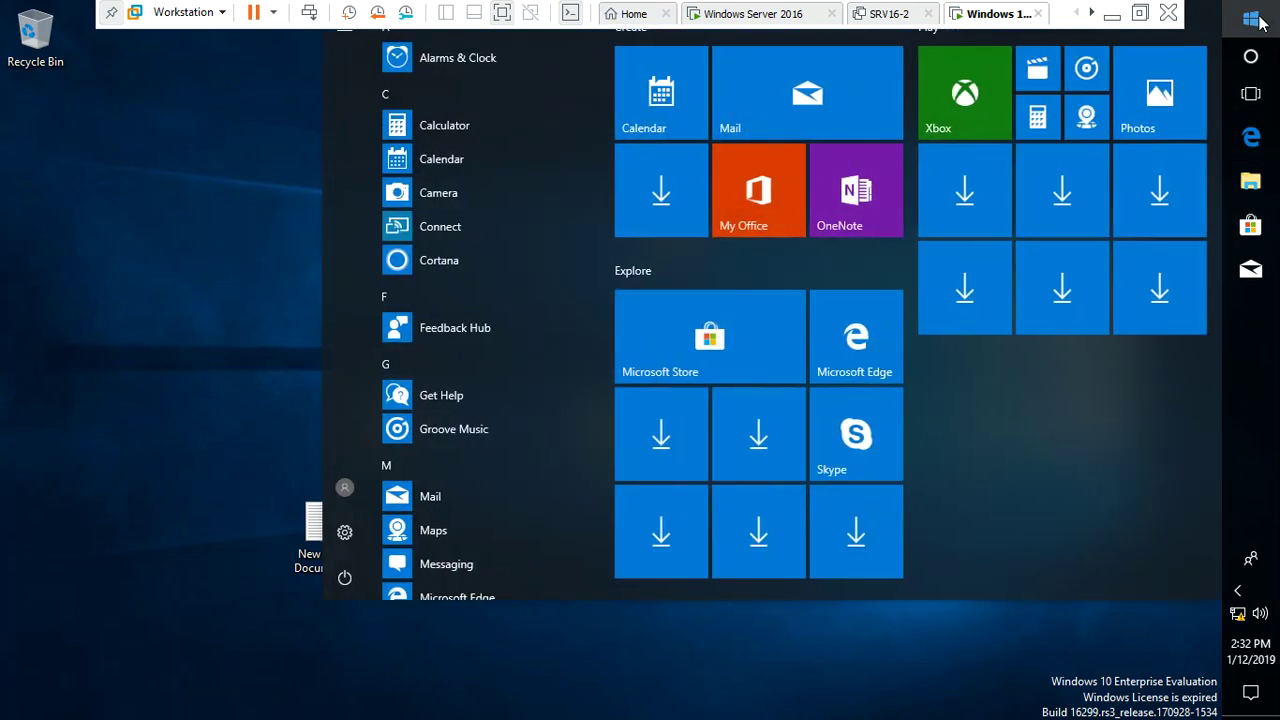
pyautogui.click(460, 193)
pyautogui.moveTo(143, 253); pyautogui.dragTo(140, 251)
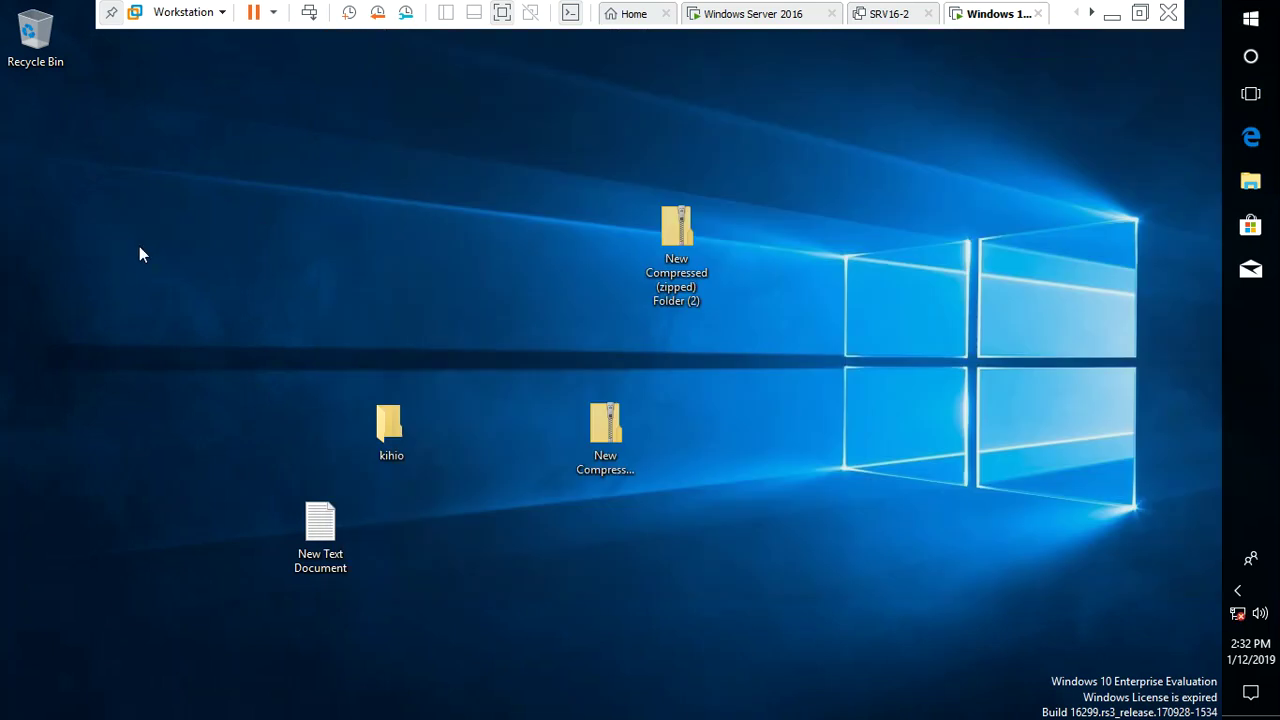
pyautogui.click(449, 299)
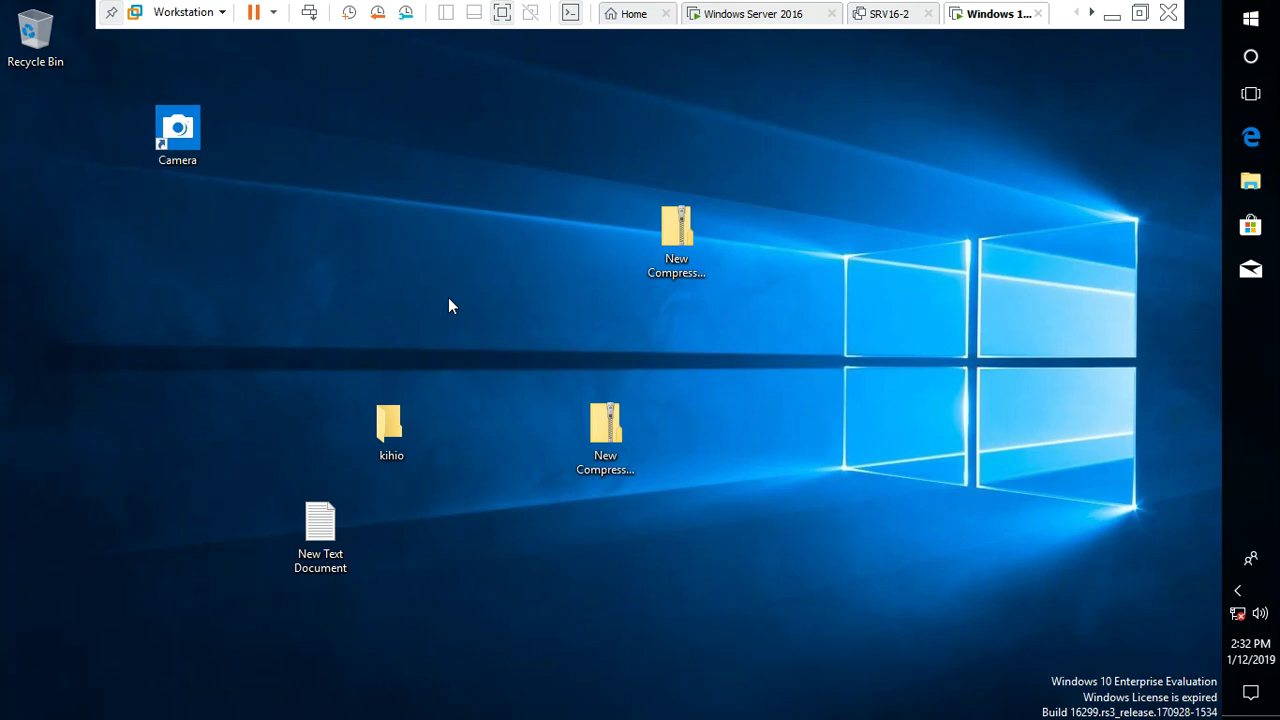
# Drag the Skype tile out of its group onto the desktop, then box-select the desktop items
pyautogui.rightClick(1250, 137)
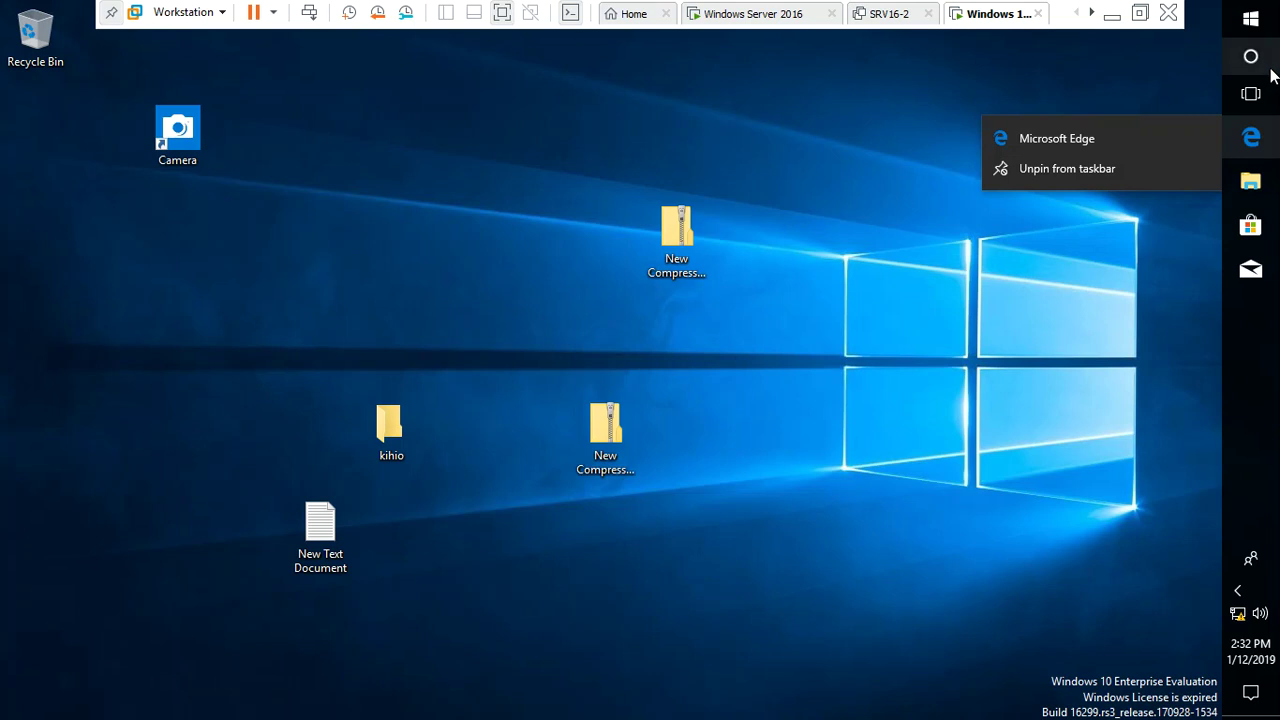
pyautogui.click(1258, 28)
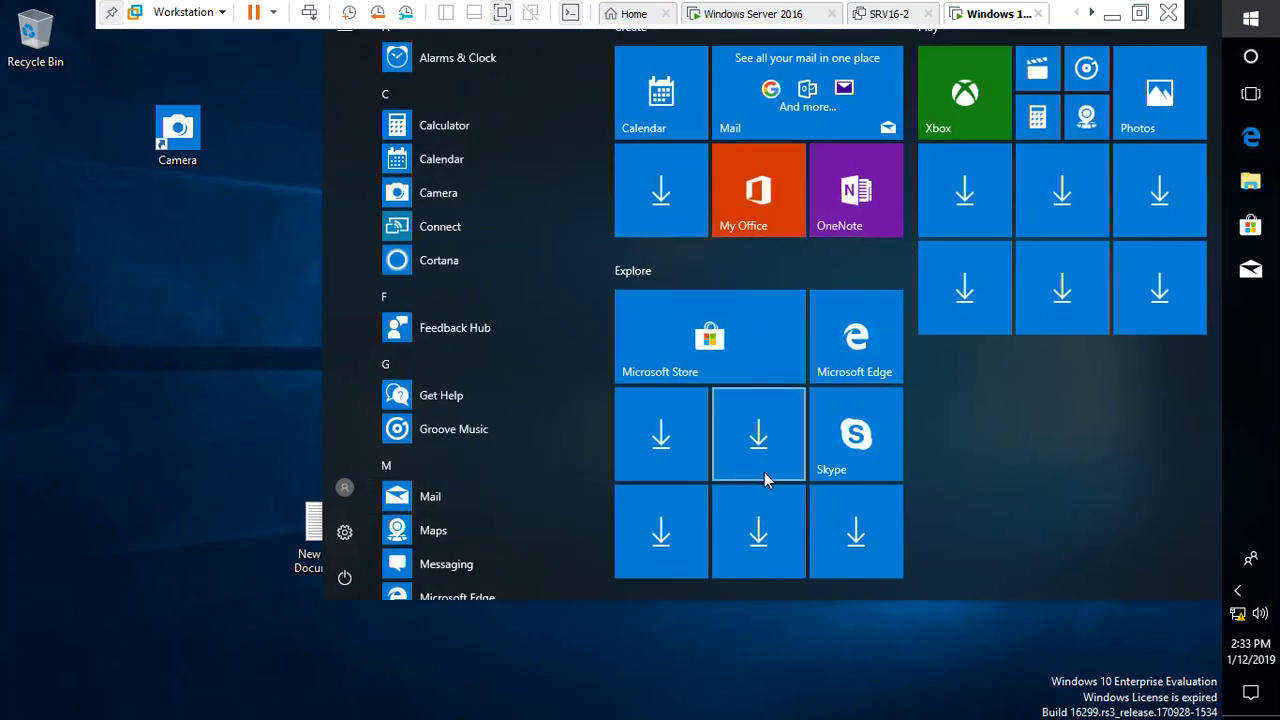
pyautogui.moveTo(883, 460); pyautogui.dragTo(1053, 493)
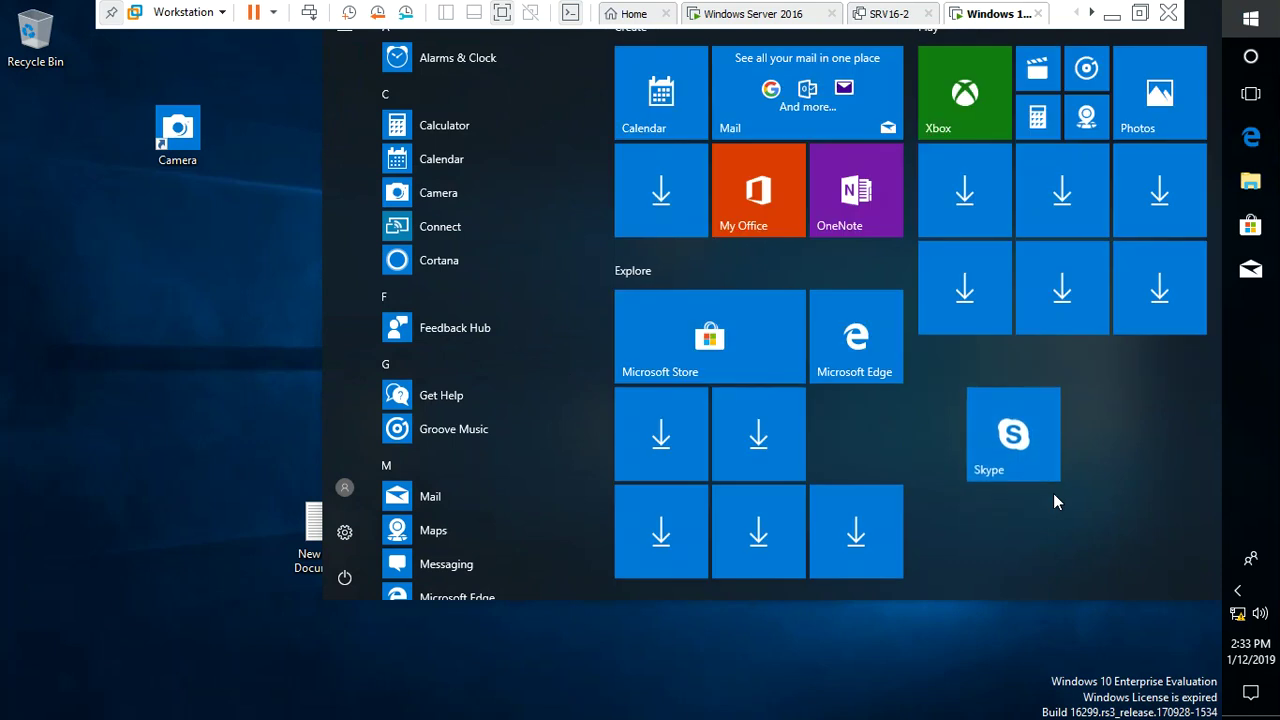
pyautogui.moveTo(1013, 434); pyautogui.dragTo(208, 440)
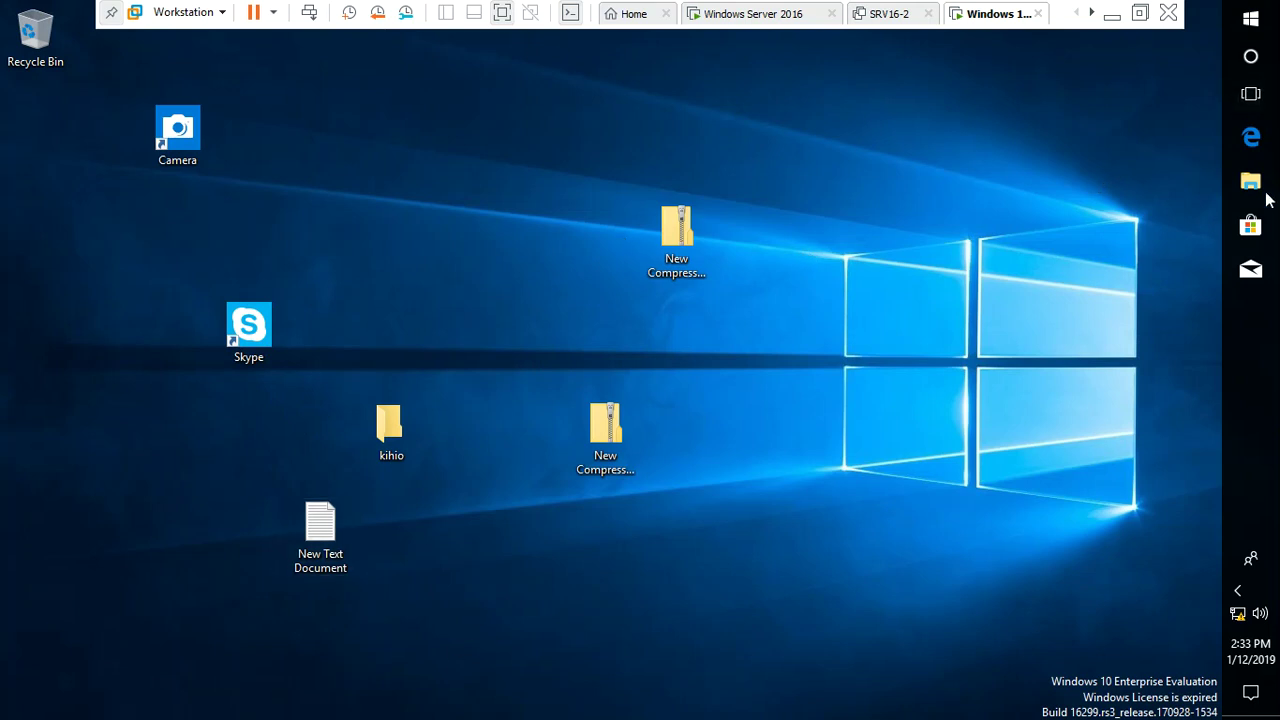
pyautogui.moveTo(884, 166); pyautogui.dragTo(327, 603)
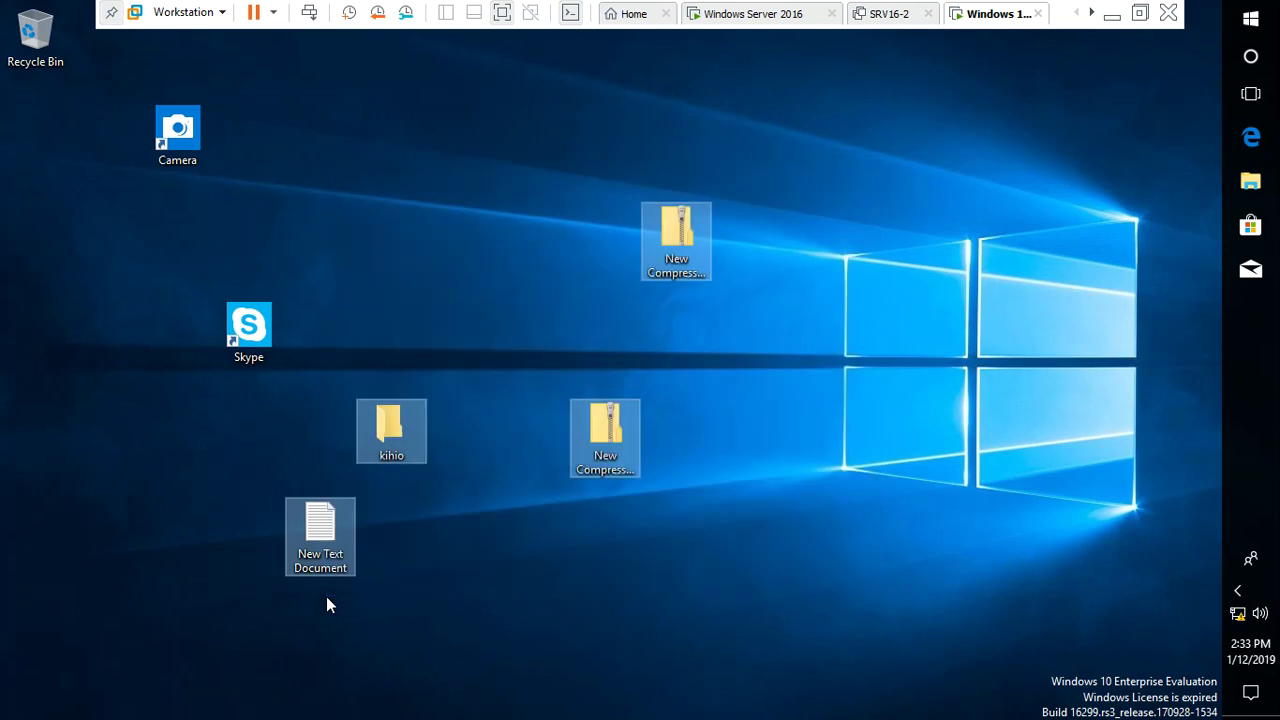
# Copy the four selected desktop items and paste them into Downloads in File Explorer
pyautogui.rightClick(311, 521)
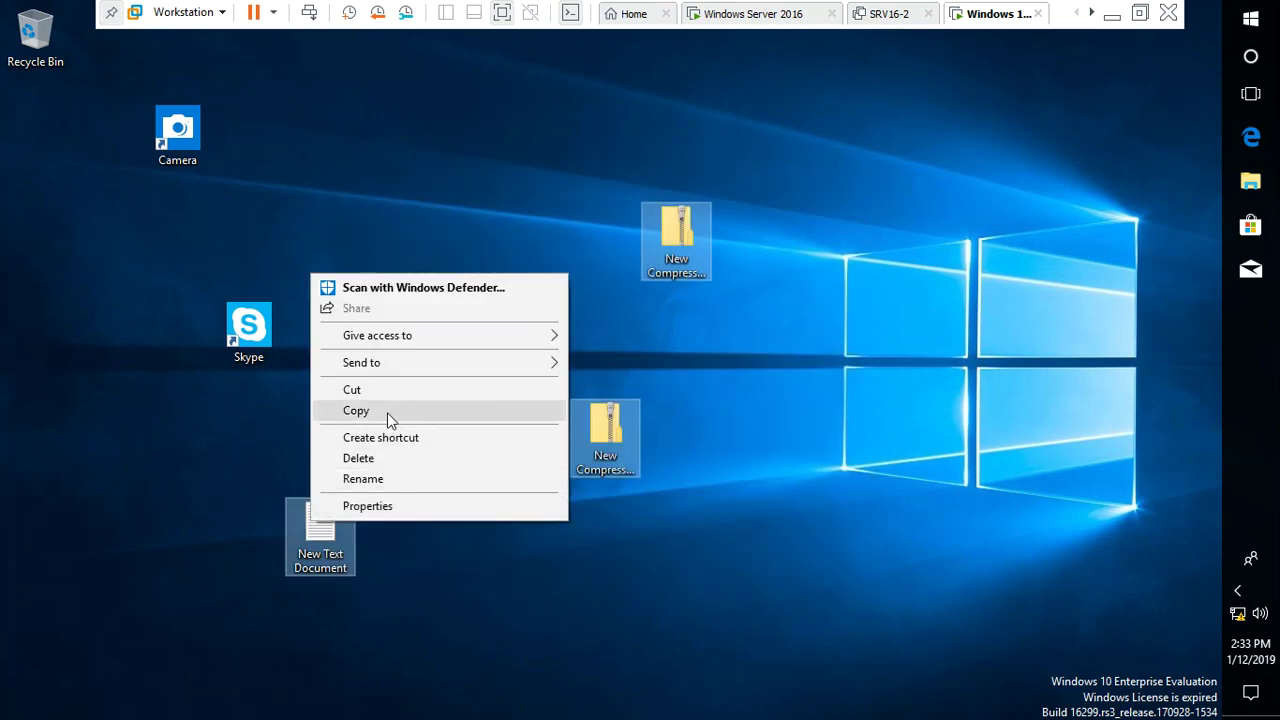
pyautogui.click(387, 411)
pyautogui.click(1250, 181)
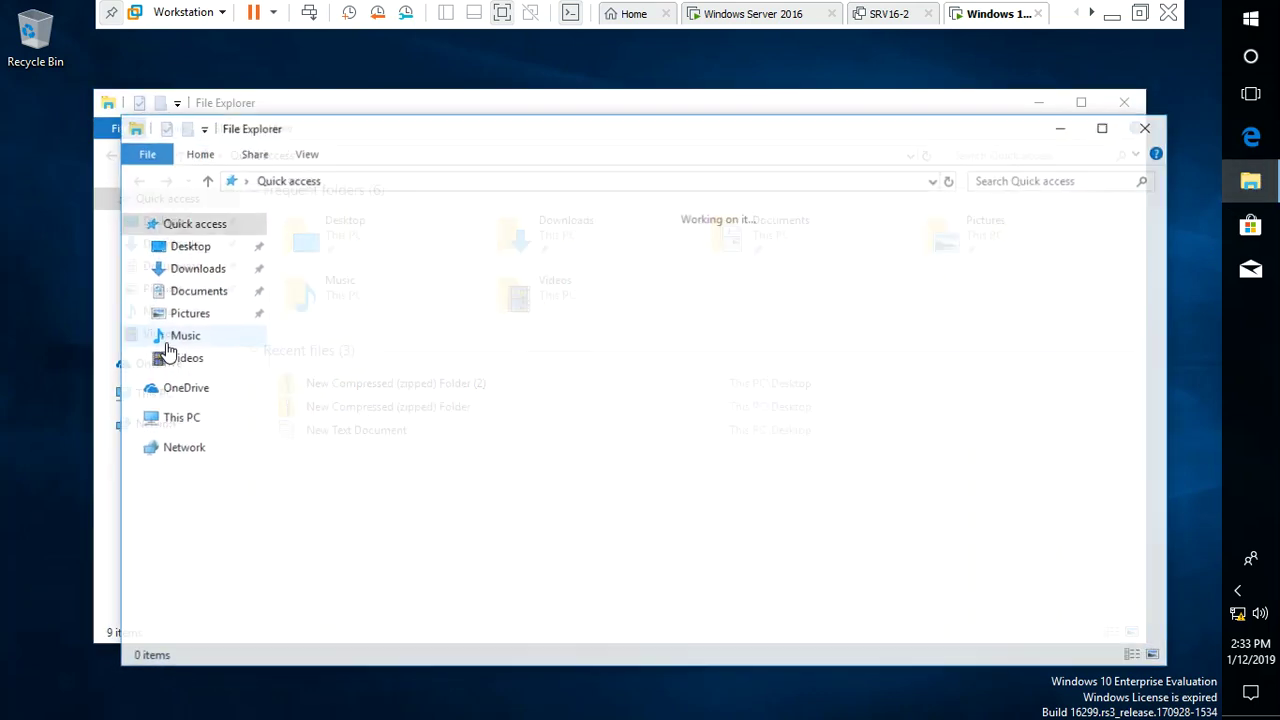
pyautogui.doubleClick(578, 278)
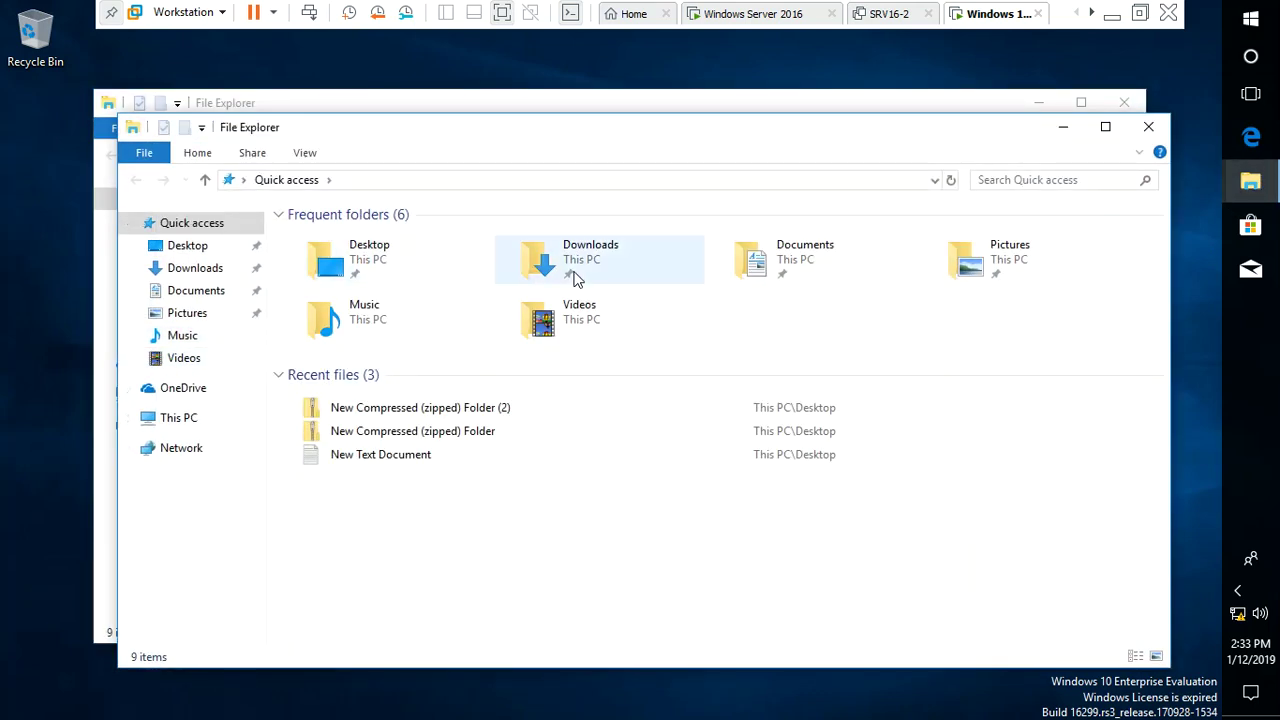
pyautogui.rightClick(479, 348)
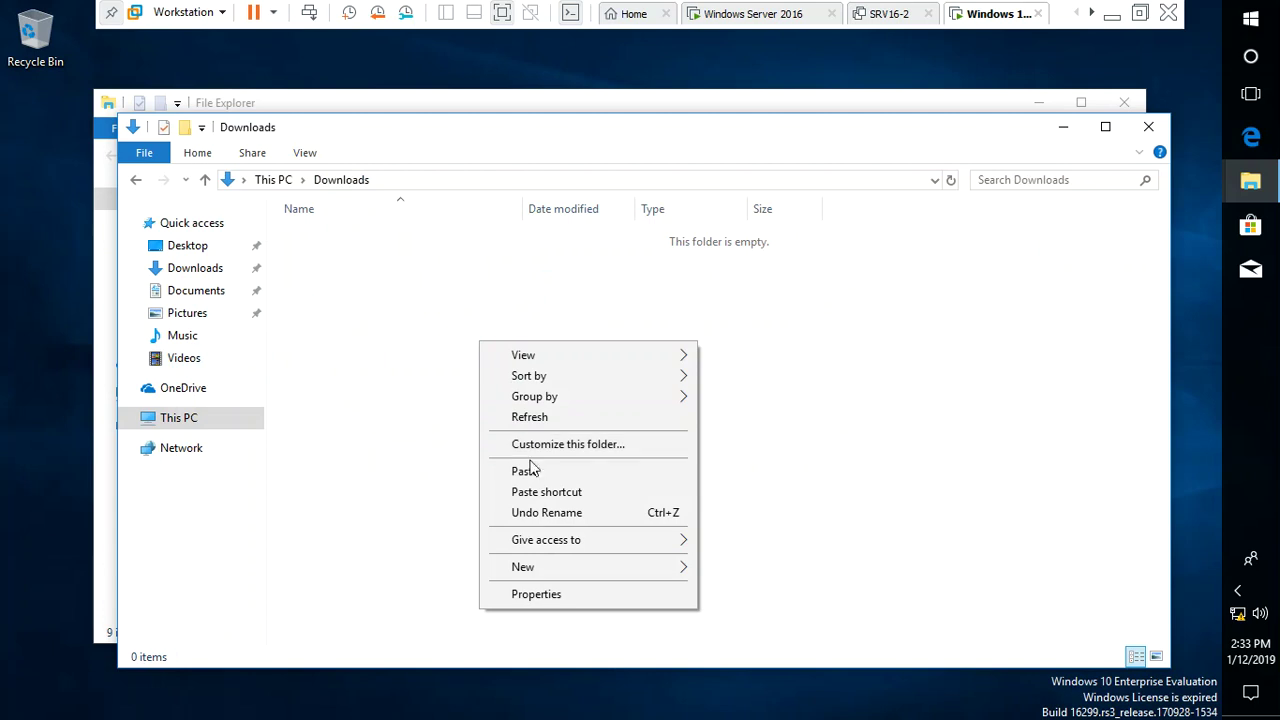
pyautogui.click(515, 470)
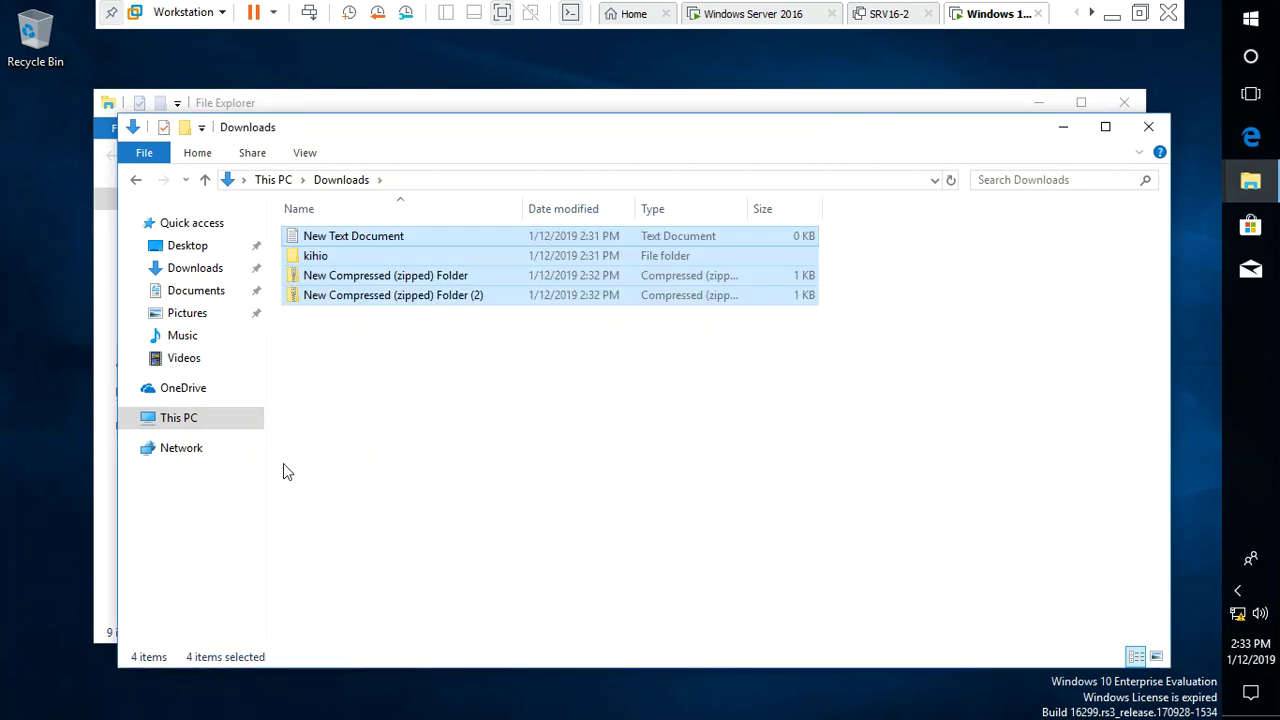
# Paste the copied items into the Documents and Pictures folders
pyautogui.click(209, 297)
pyautogui.rightClick(519, 353)
pyautogui.click(569, 482)
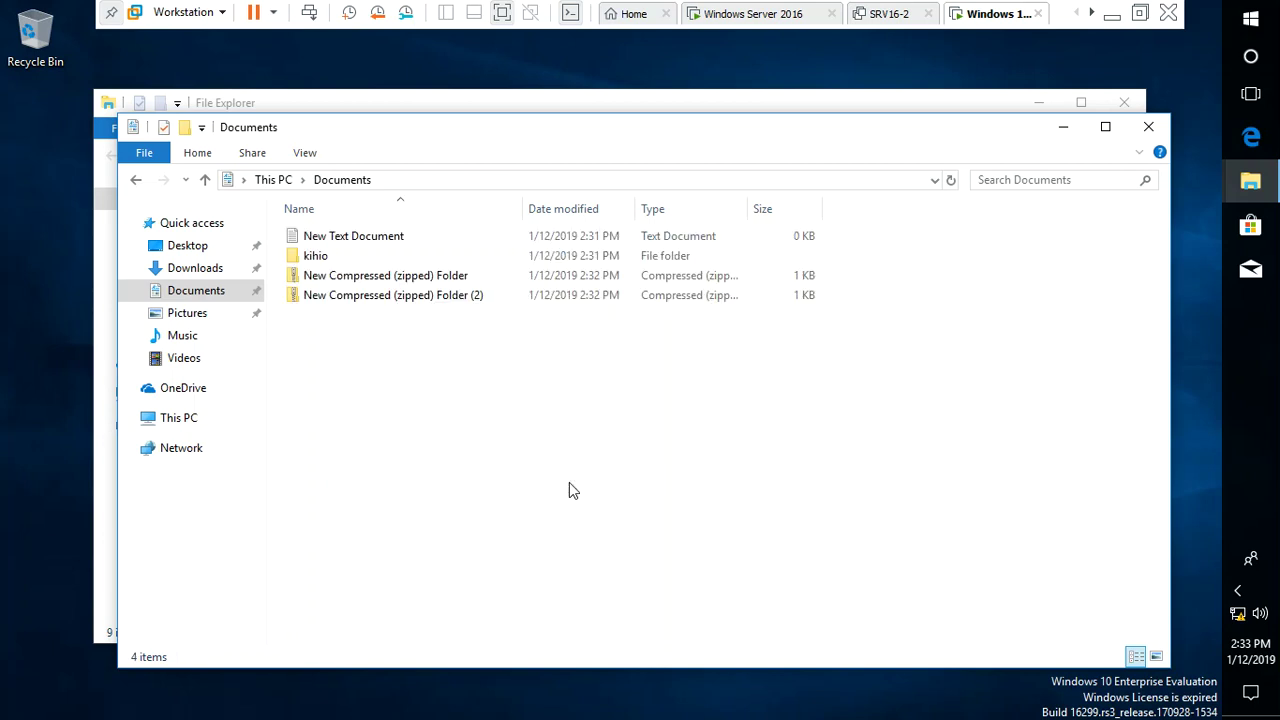
pyautogui.click(200, 270)
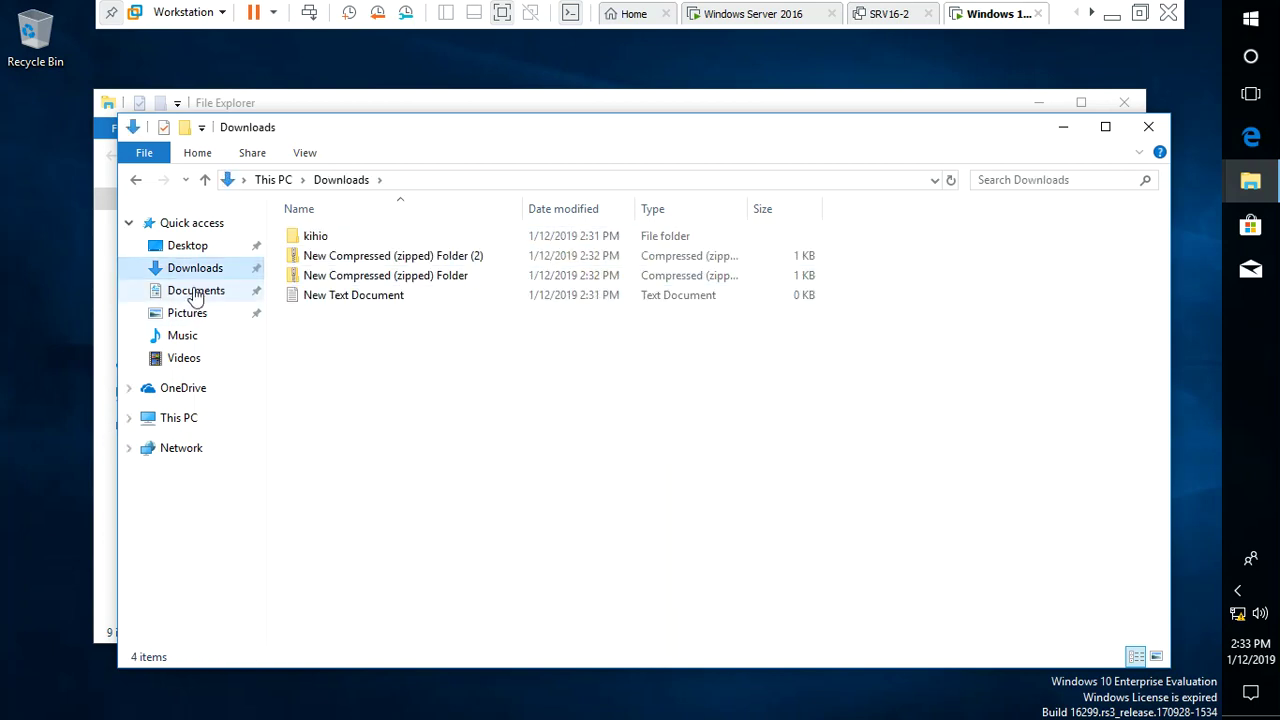
pyautogui.click(182, 315)
pyautogui.rightClick(405, 344)
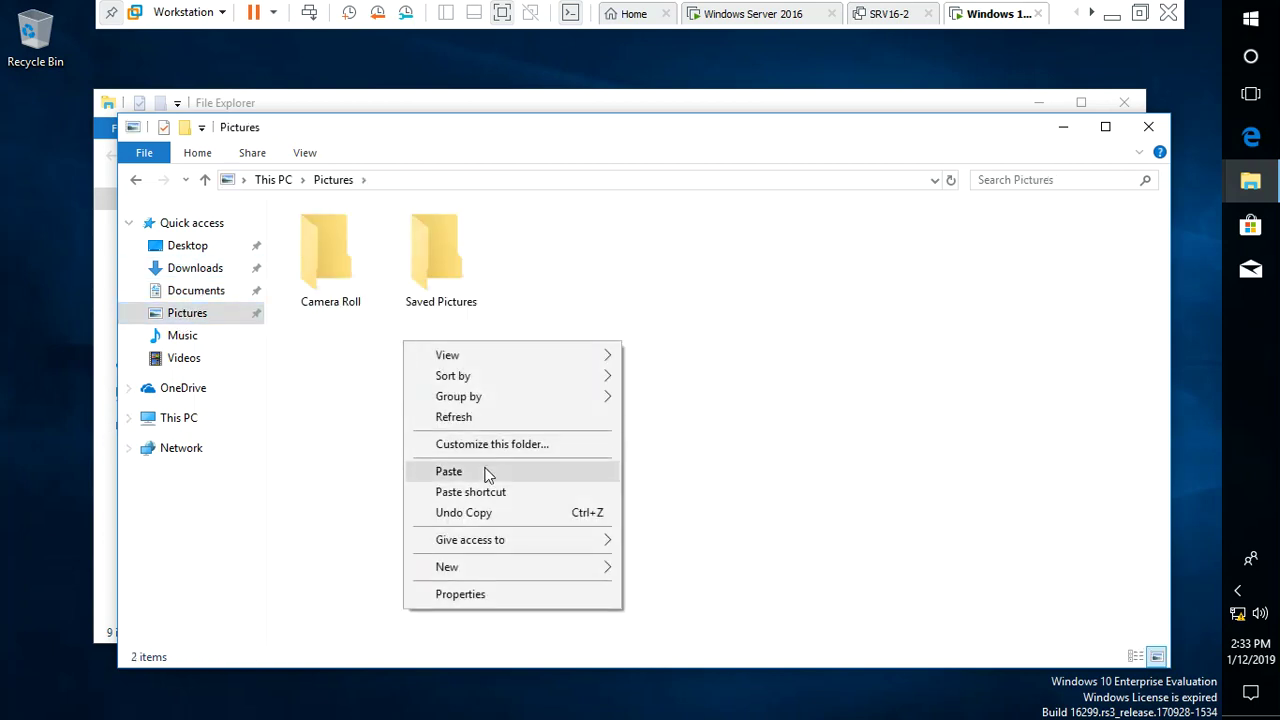
pyautogui.click(476, 472)
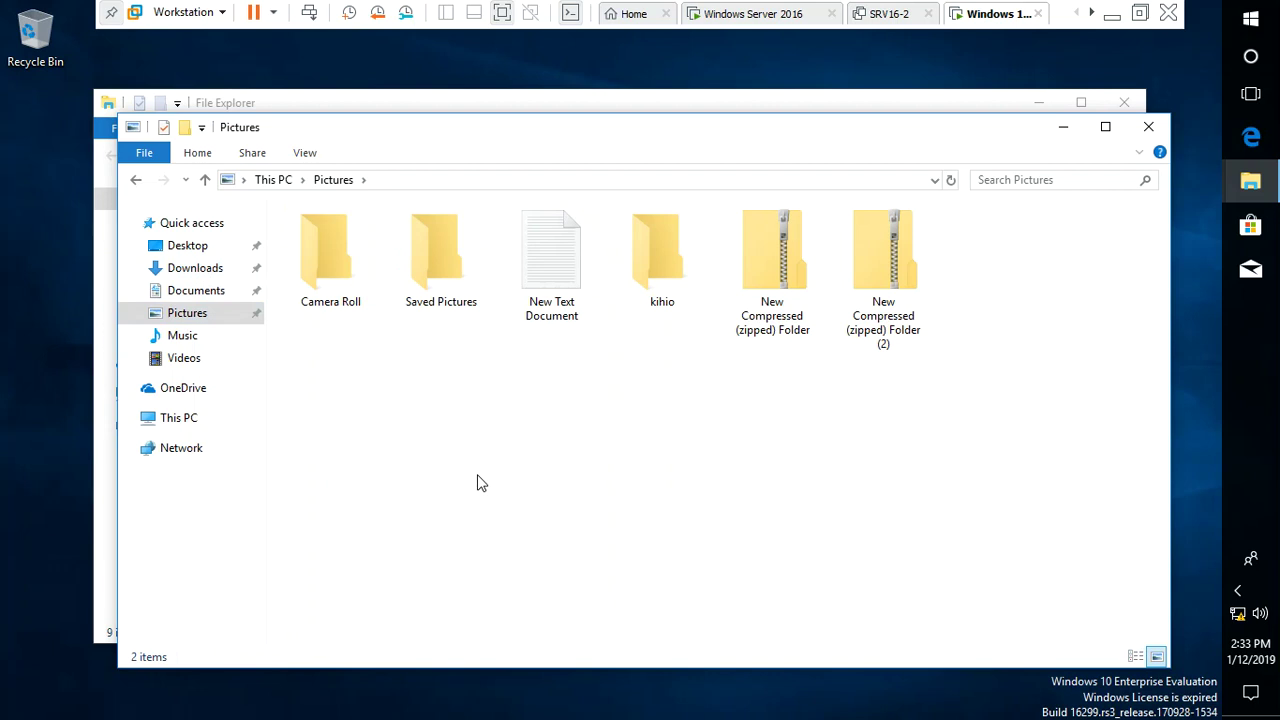
# Paste the copied items into Music and Videos, then close the Explorer window
pyautogui.click(206, 340)
pyautogui.rightClick(374, 343)
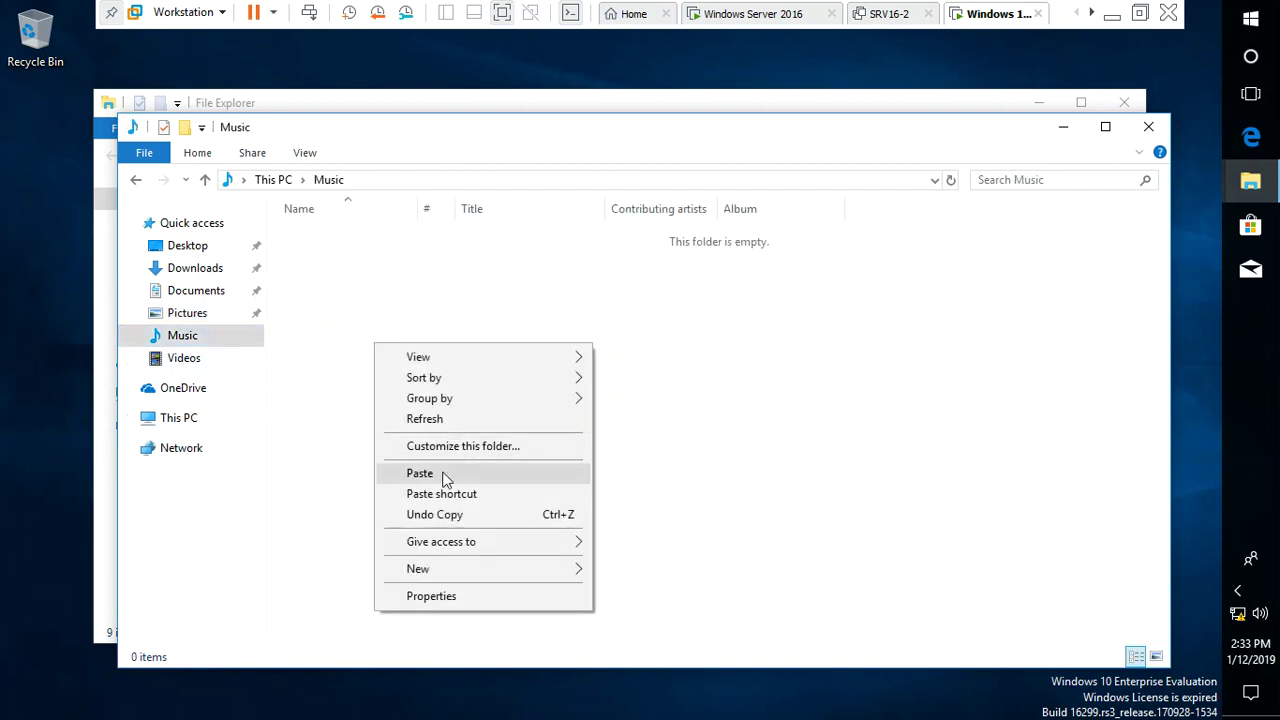
pyautogui.click(569, 474)
pyautogui.click(215, 361)
pyautogui.rightClick(450, 391)
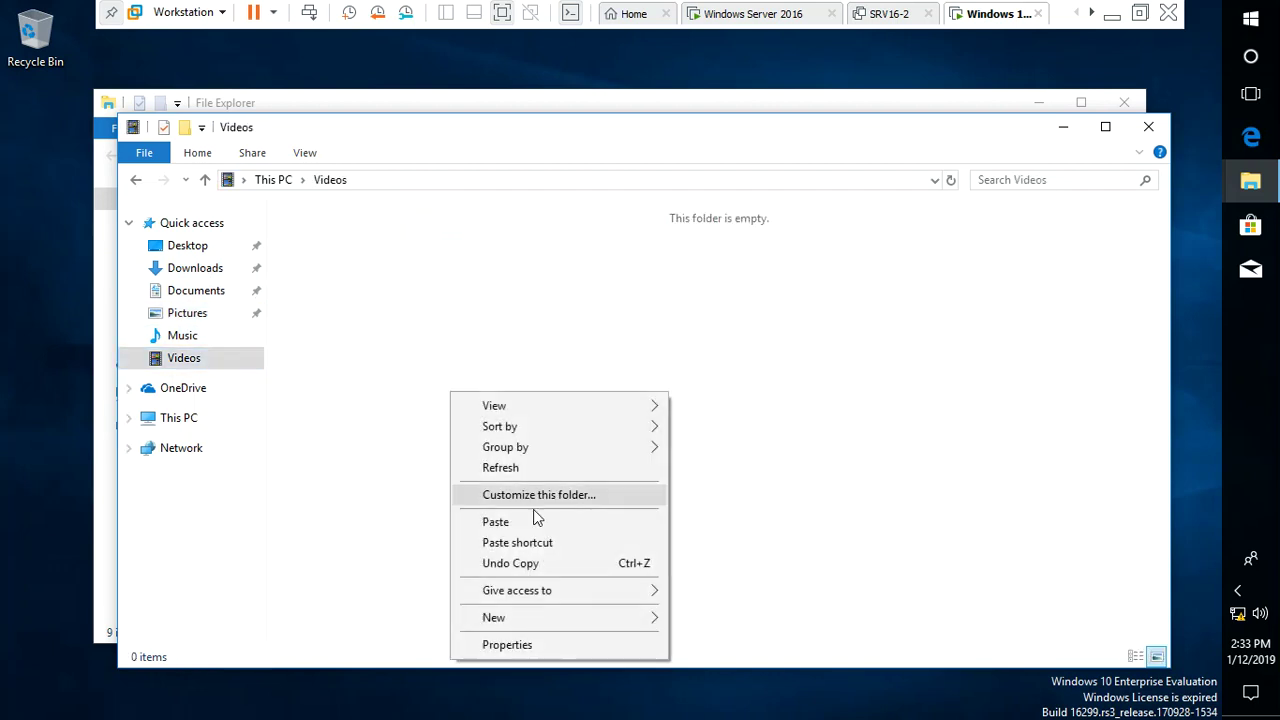
pyautogui.click(522, 526)
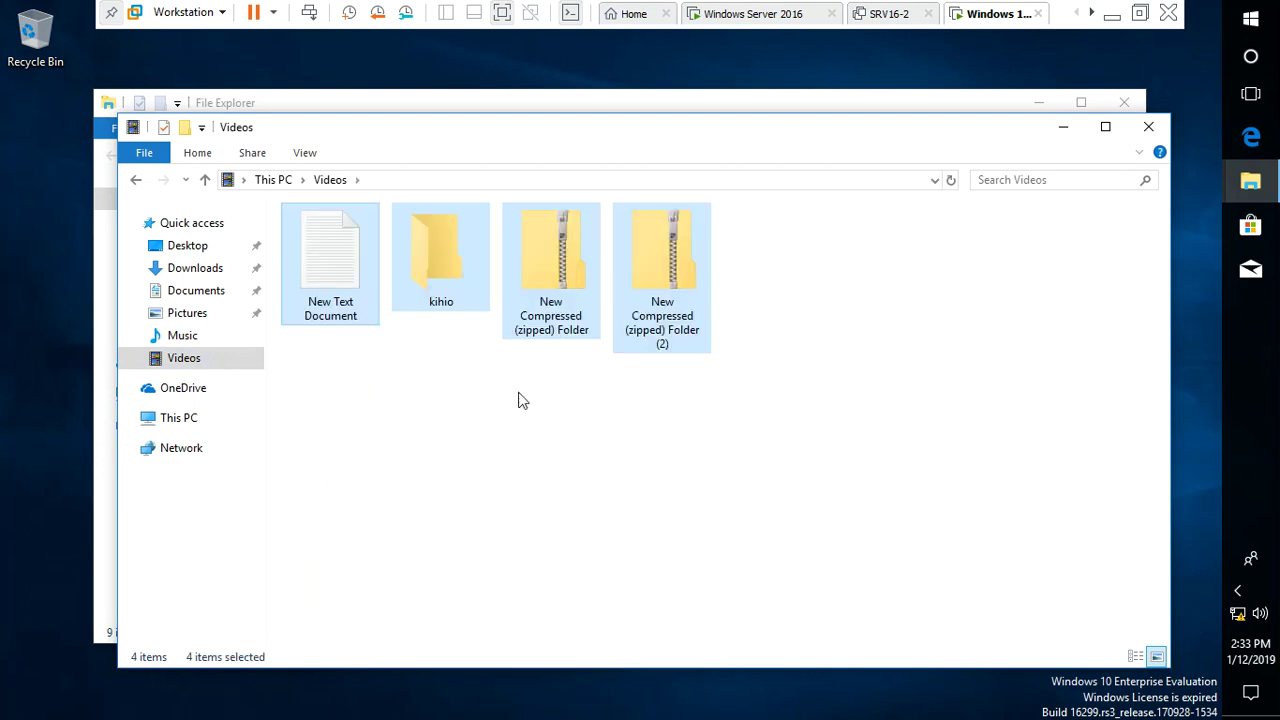
pyautogui.click(1148, 126)
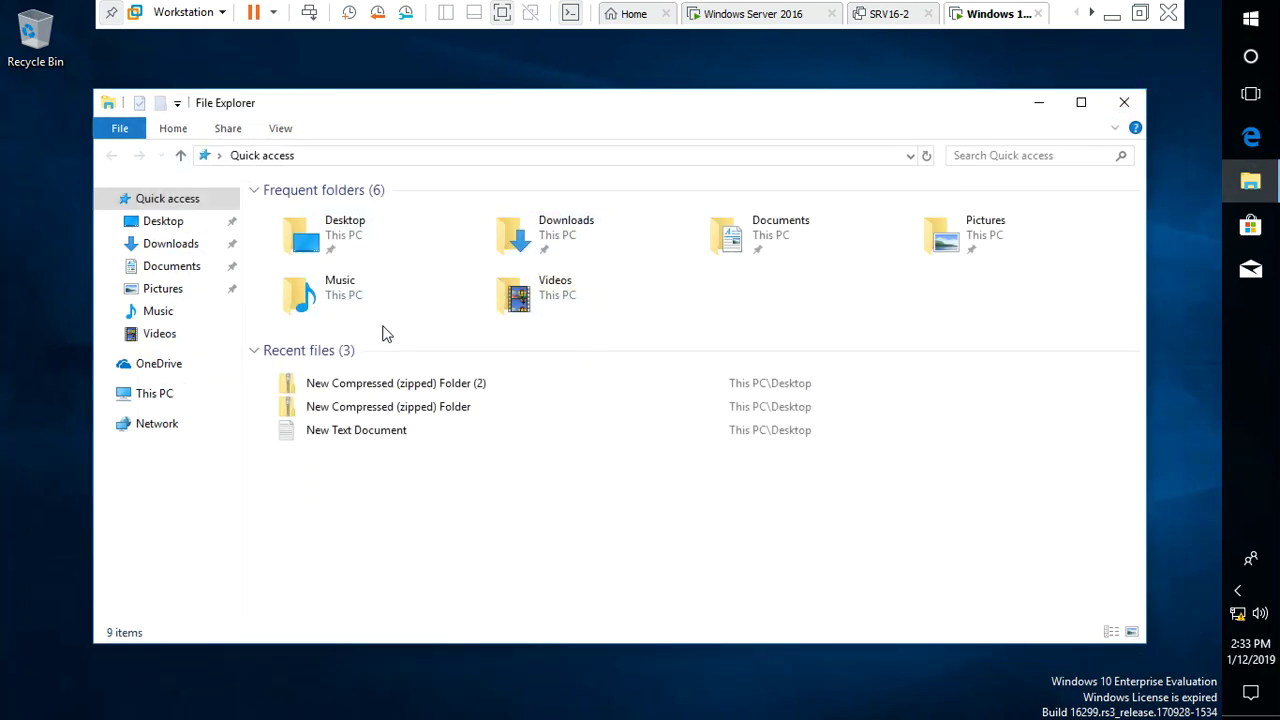
# Paste the copied desktop items onto the Profile network drive (E:) and close Explorer
pyautogui.click(166, 397)
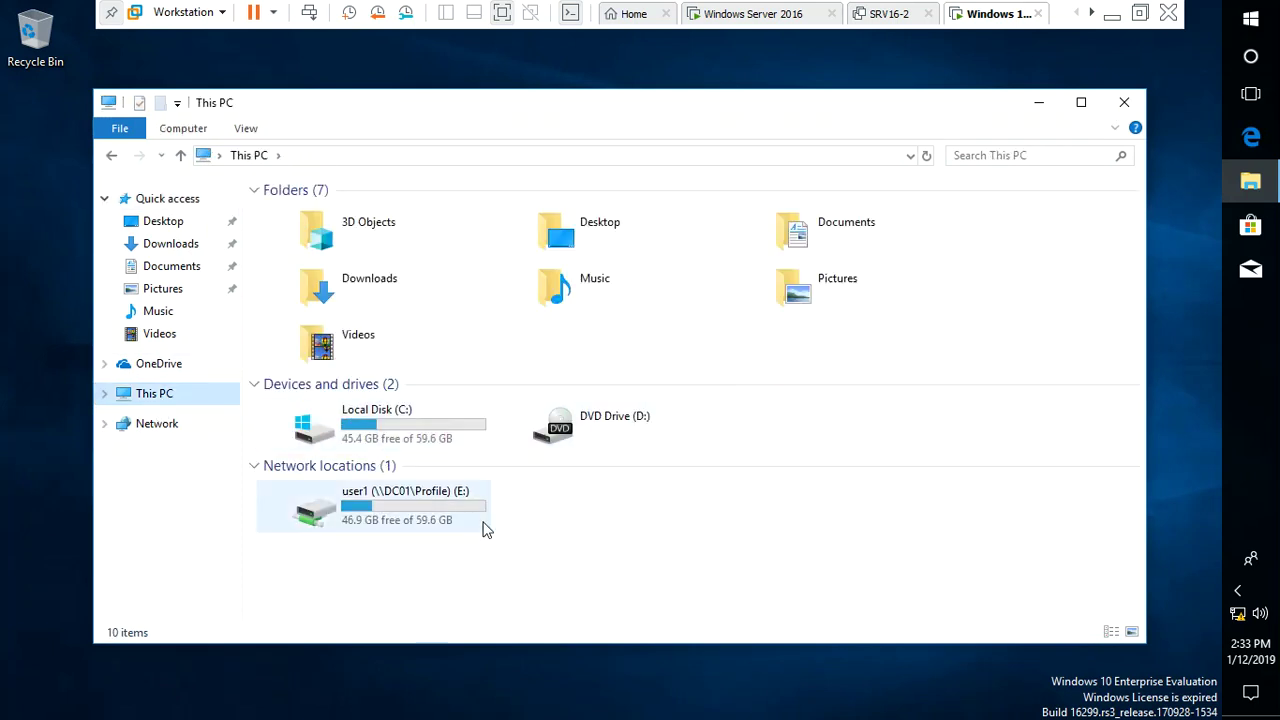
pyautogui.click(375, 527)
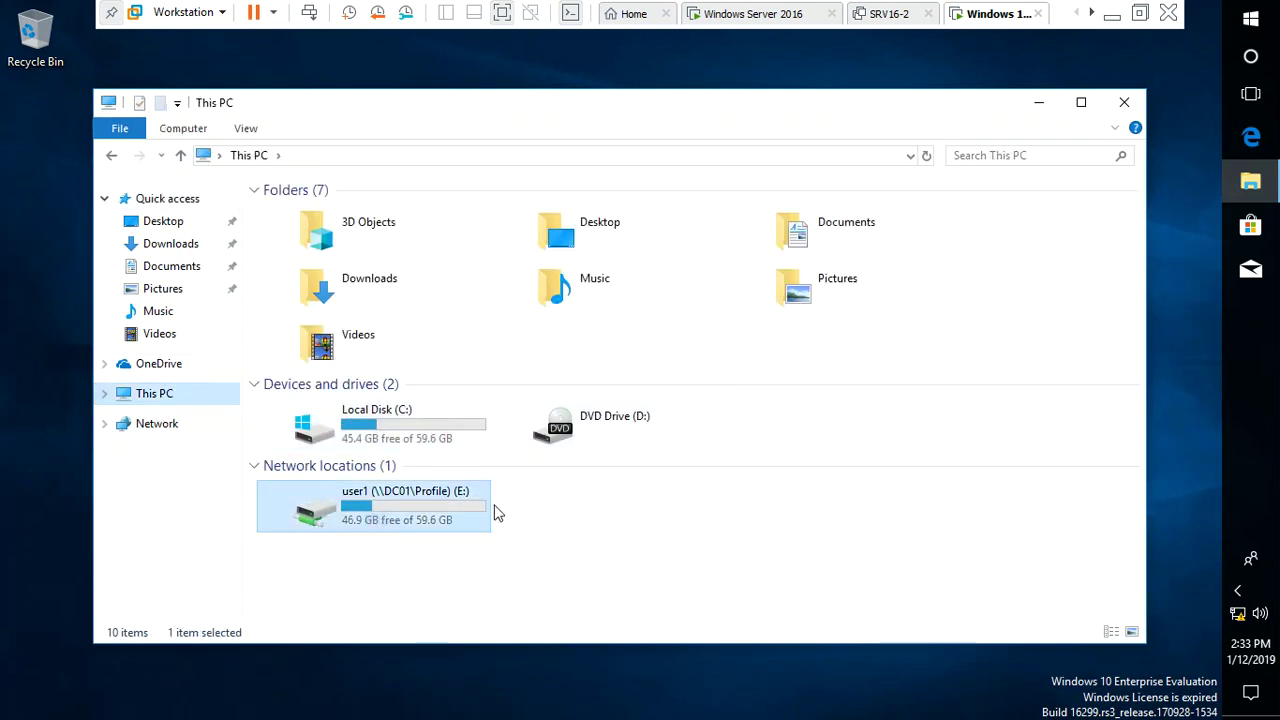
pyautogui.doubleClick(450, 503)
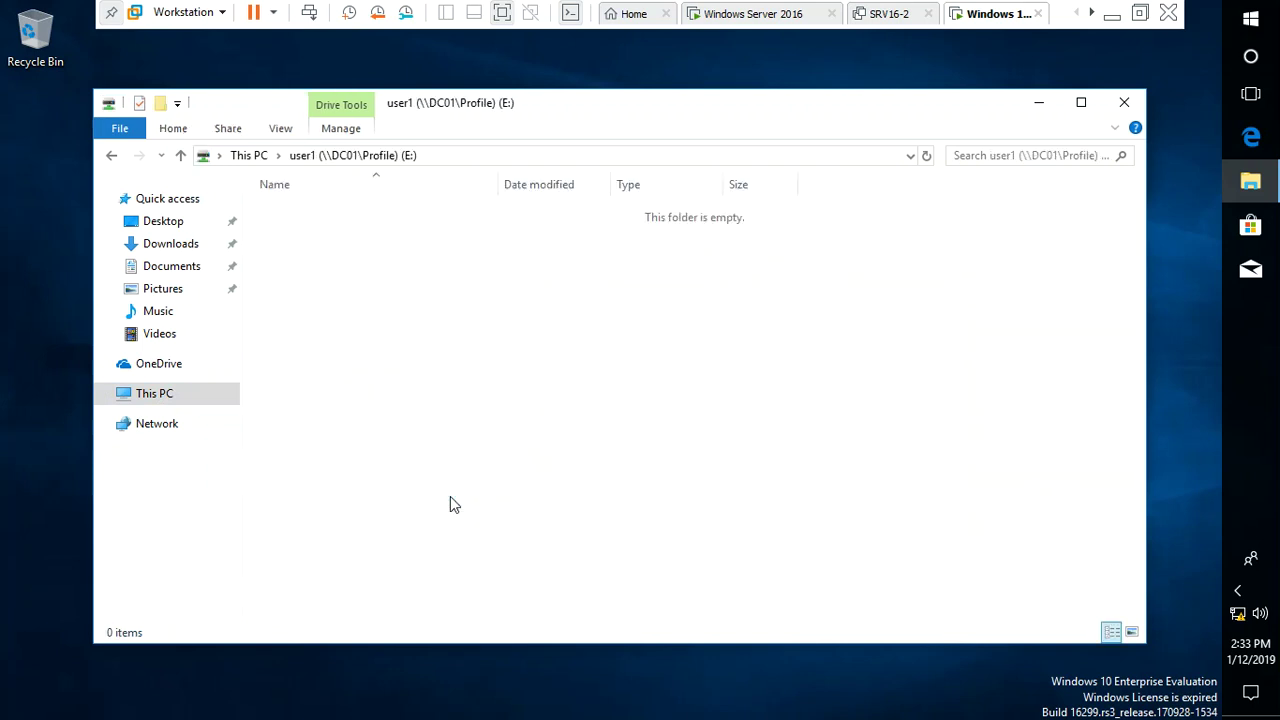
pyautogui.rightClick(490, 369)
pyautogui.click(572, 497)
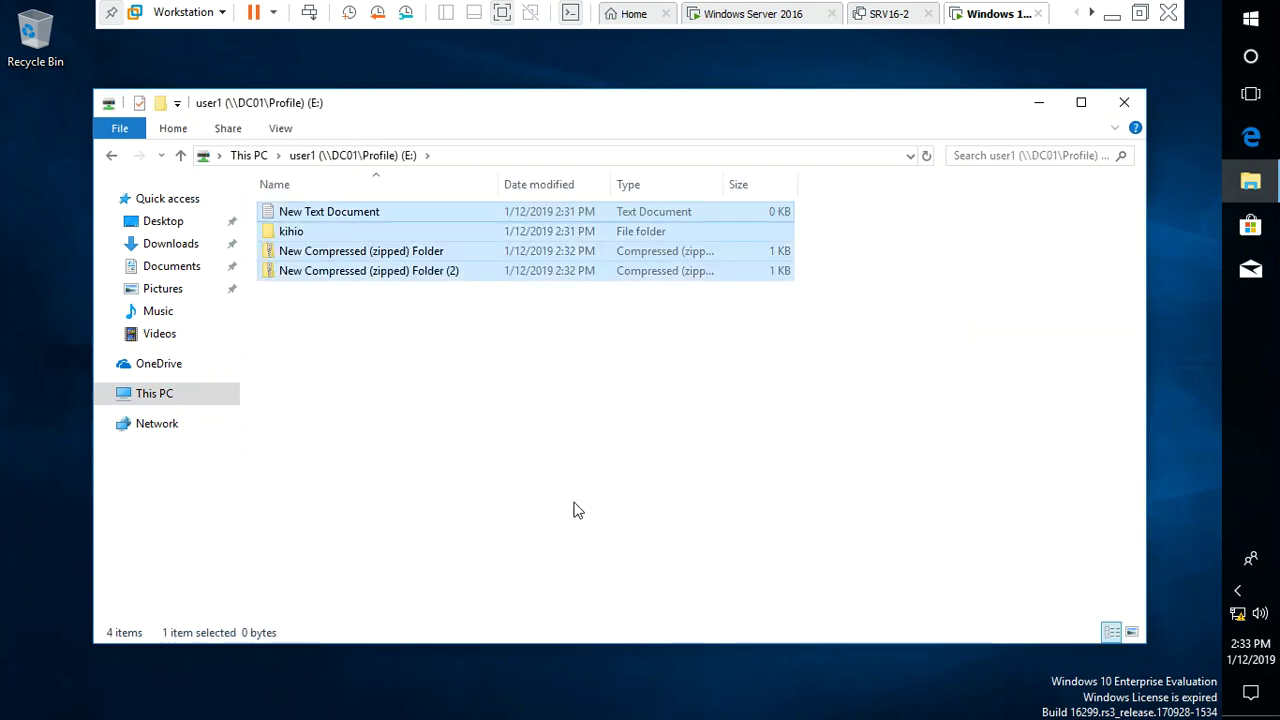
pyautogui.click(576, 510)
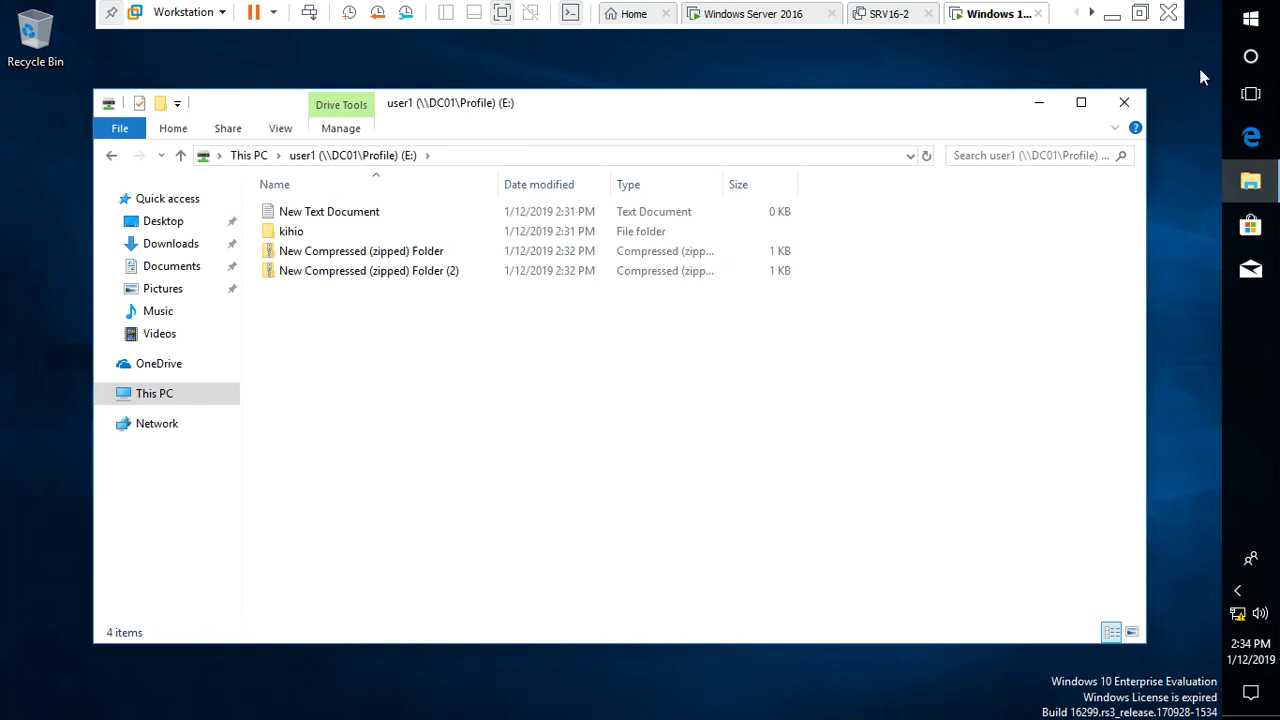
pyautogui.click(1124, 102)
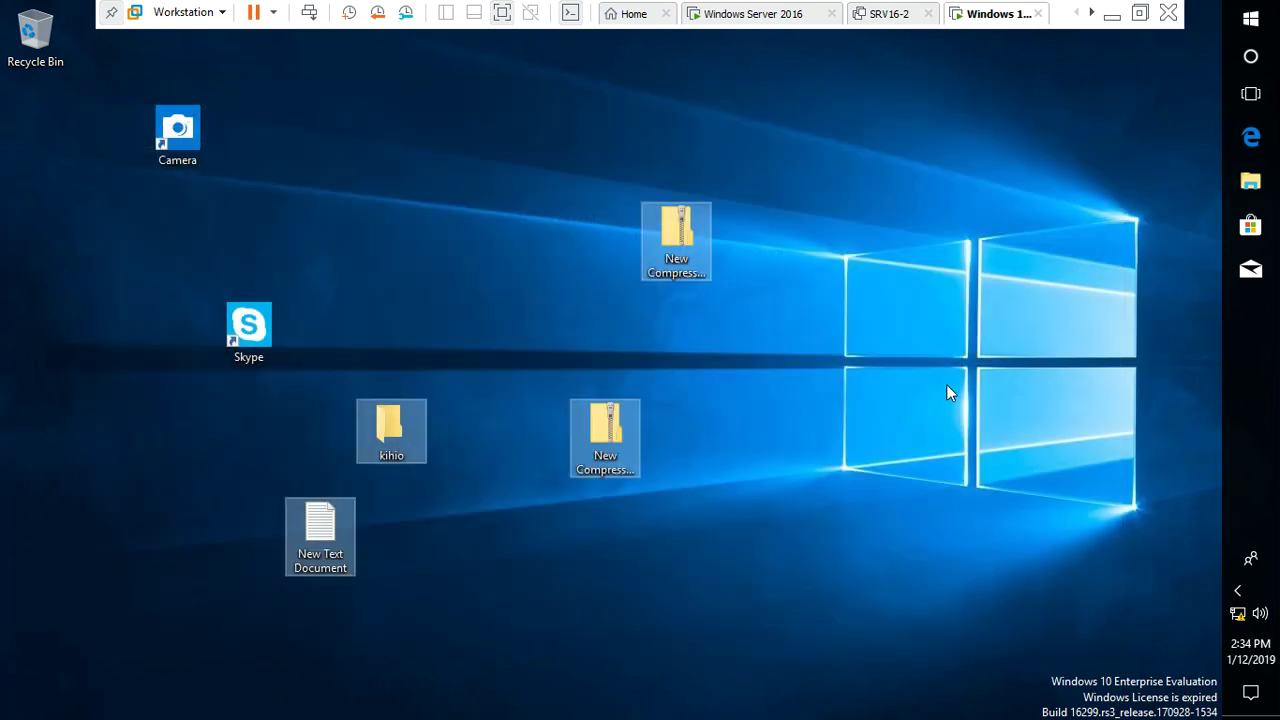
# Sign user1 out of Windows 10 by running logoff from the Run dialog
pyautogui.click(1250, 18)
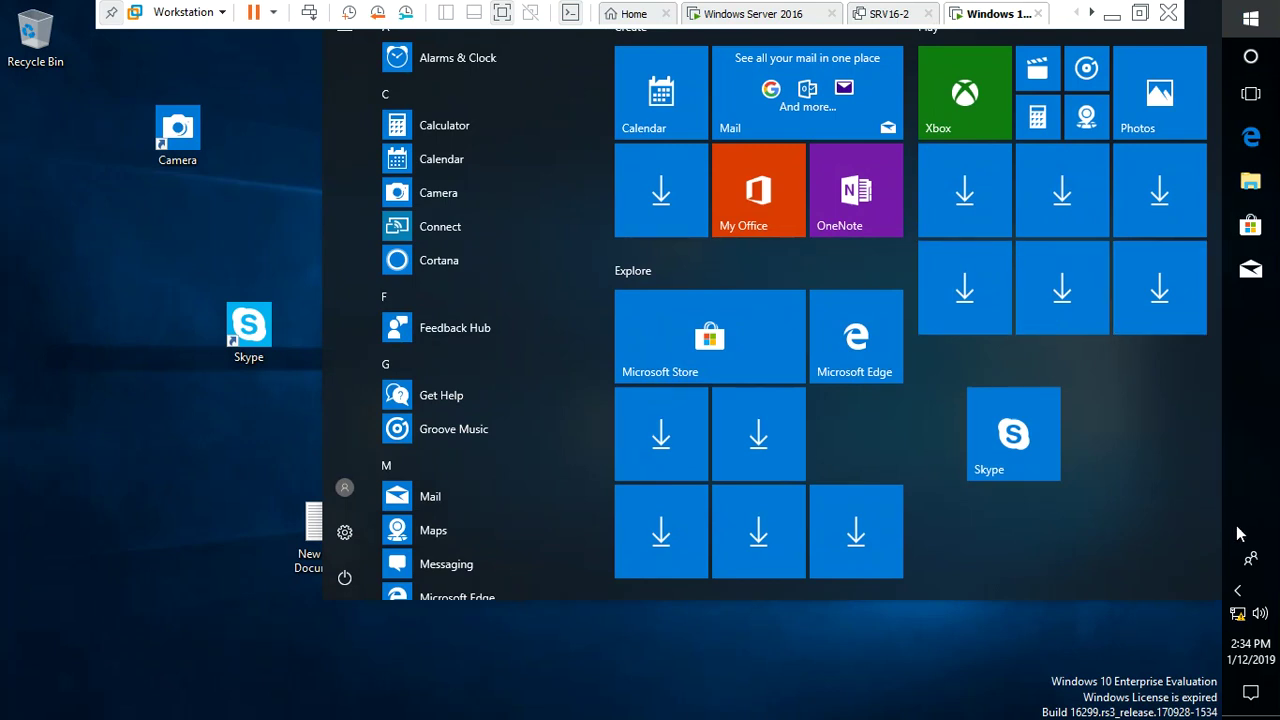
pyautogui.click(710, 700)
pyautogui.press('super+r')
pyautogui.write('logoff')
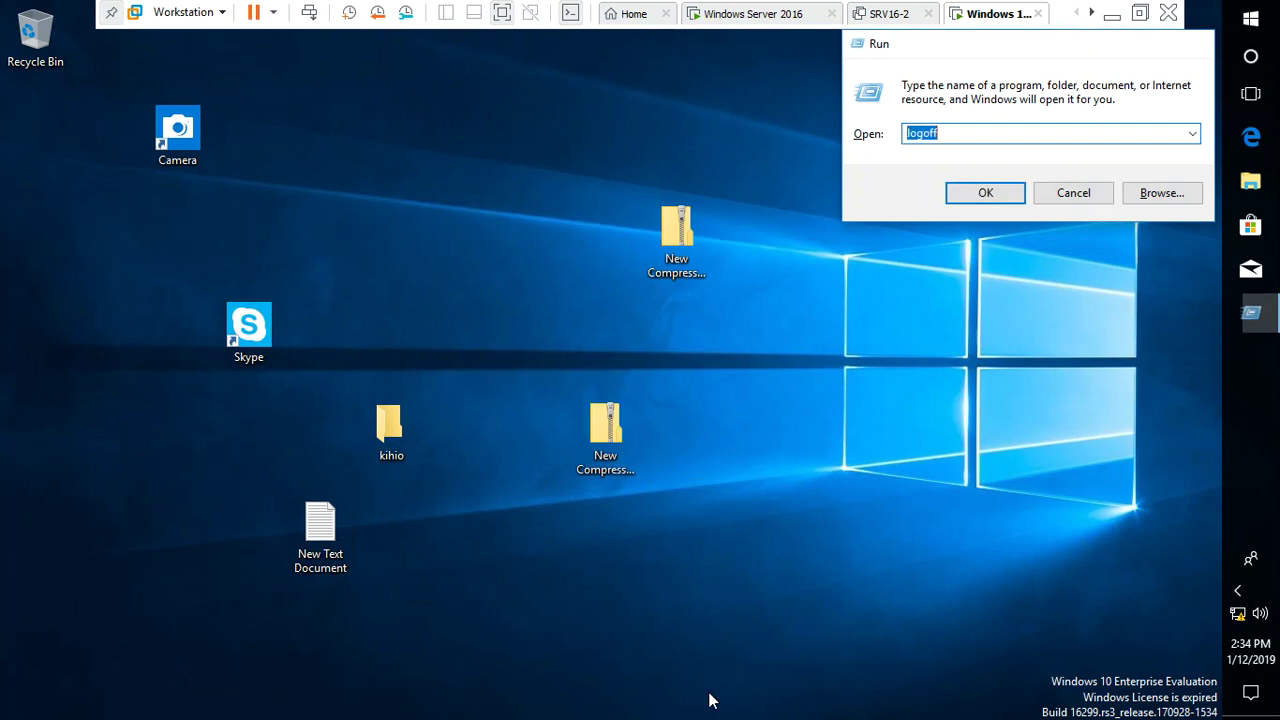
pyautogui.press('Return')
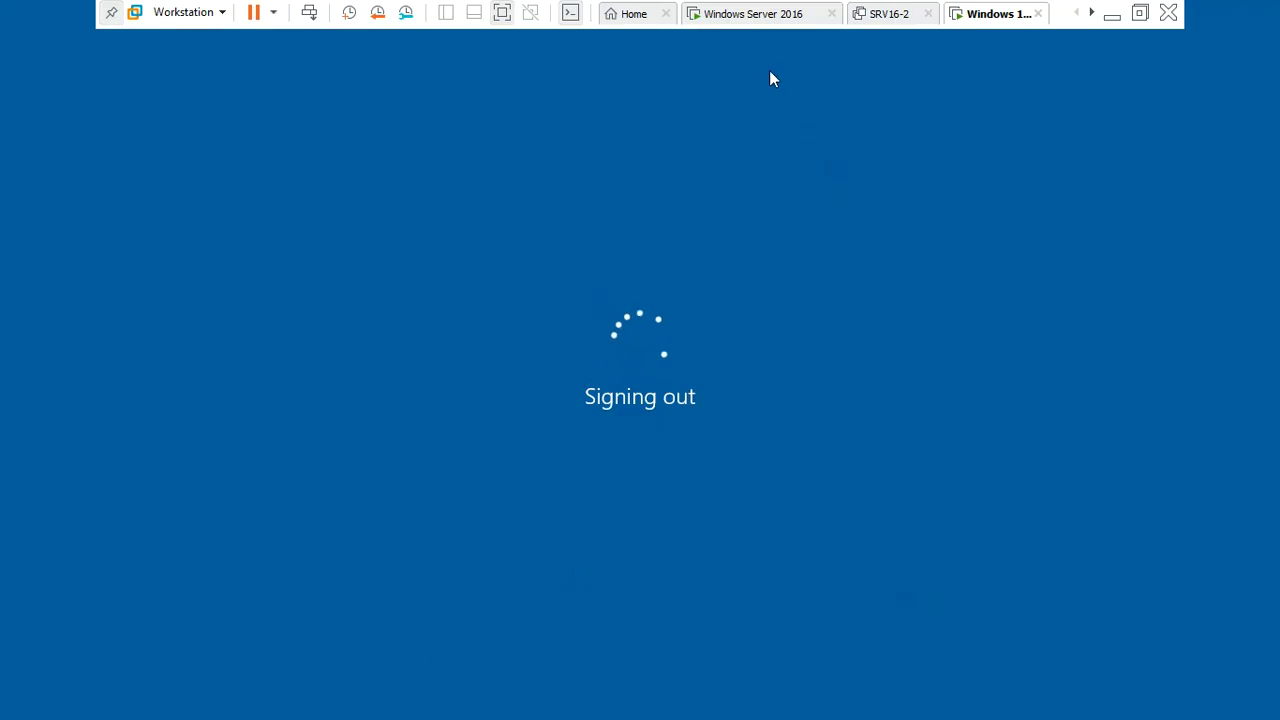
# On the server, refresh the Profile folder and check user1's redirected folder contents
pyautogui.click(765, 14)
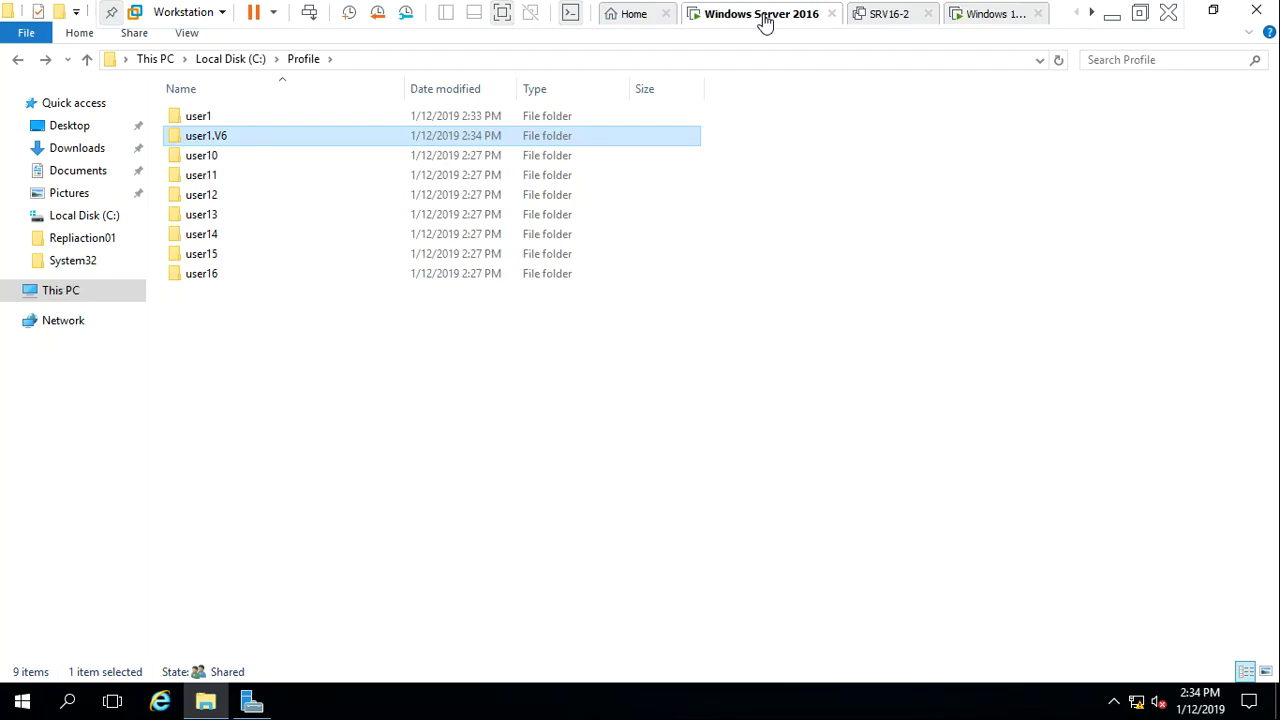
pyautogui.click(423, 459)
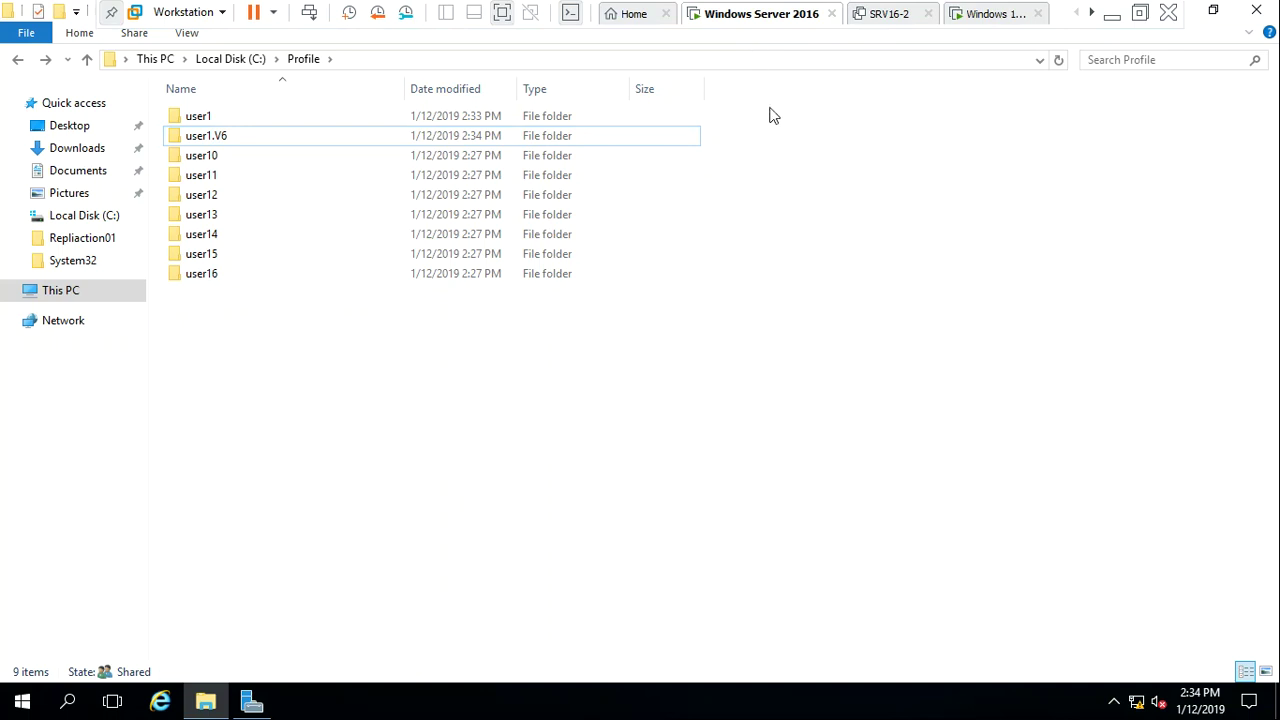
pyautogui.rightClick(426, 434)
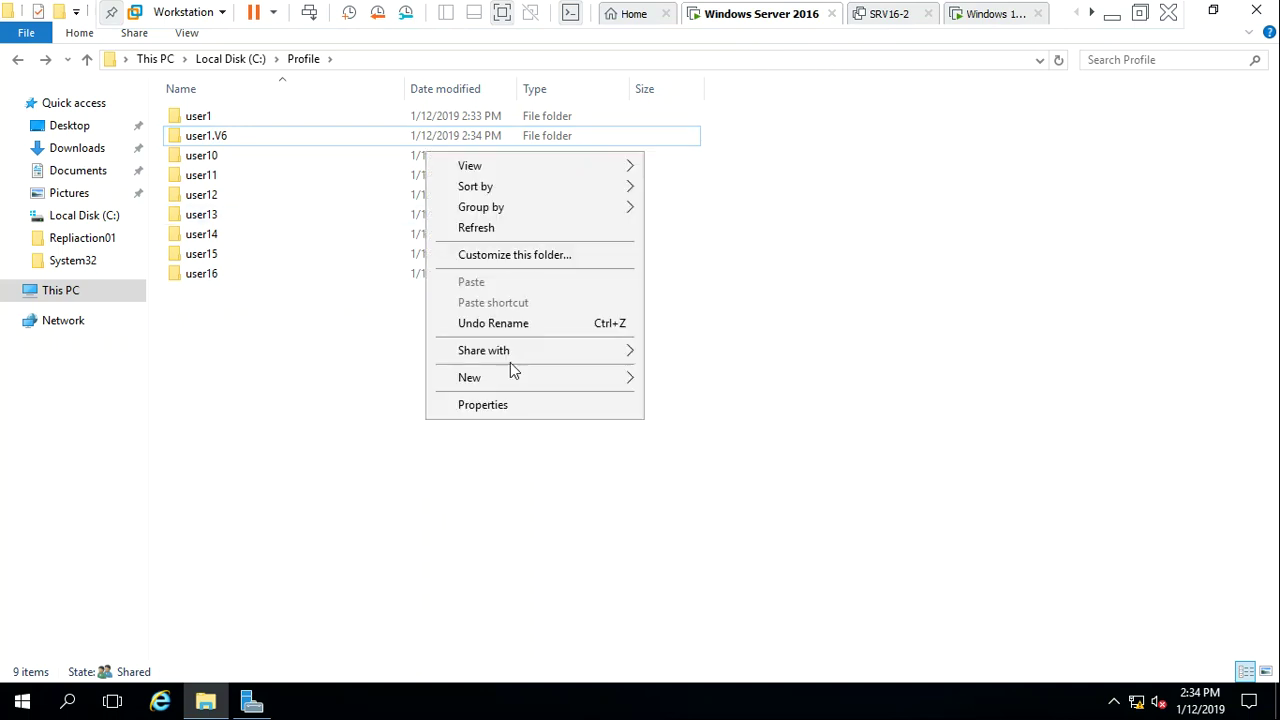
pyautogui.click(499, 230)
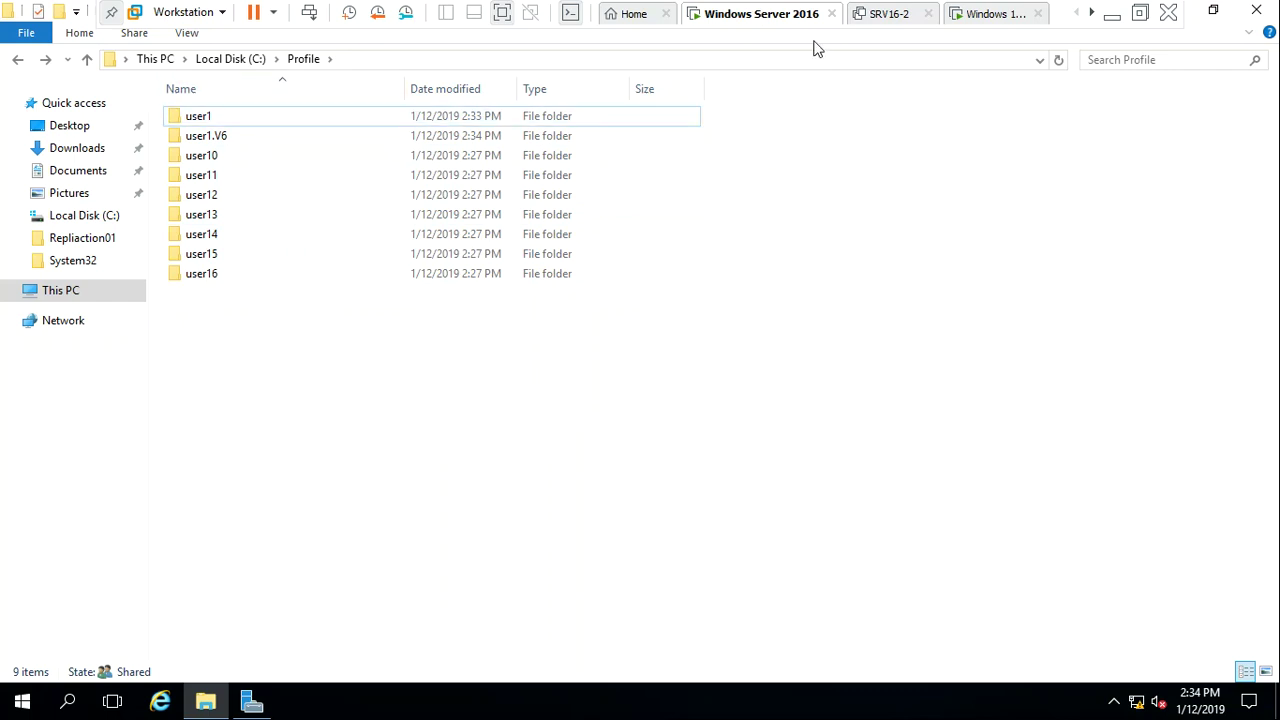
pyautogui.click(200, 118)
pyautogui.doubleClick(200, 118)
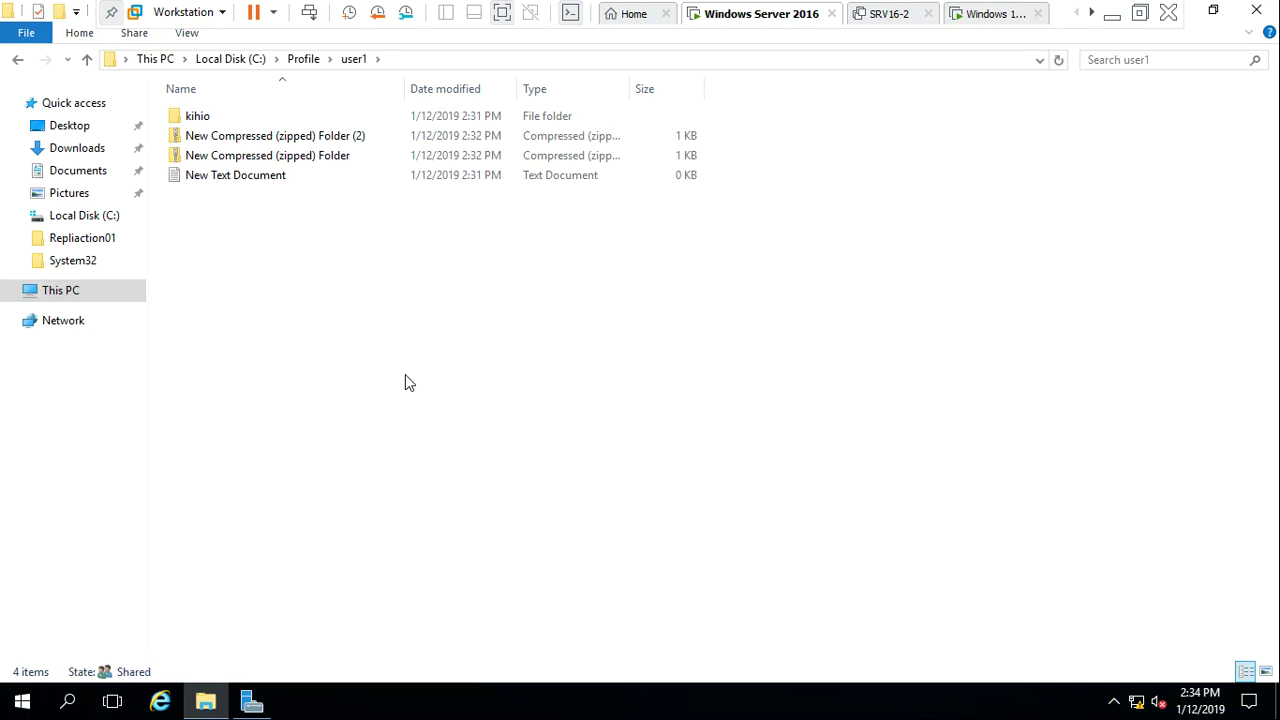
pyautogui.press('BackSpace')
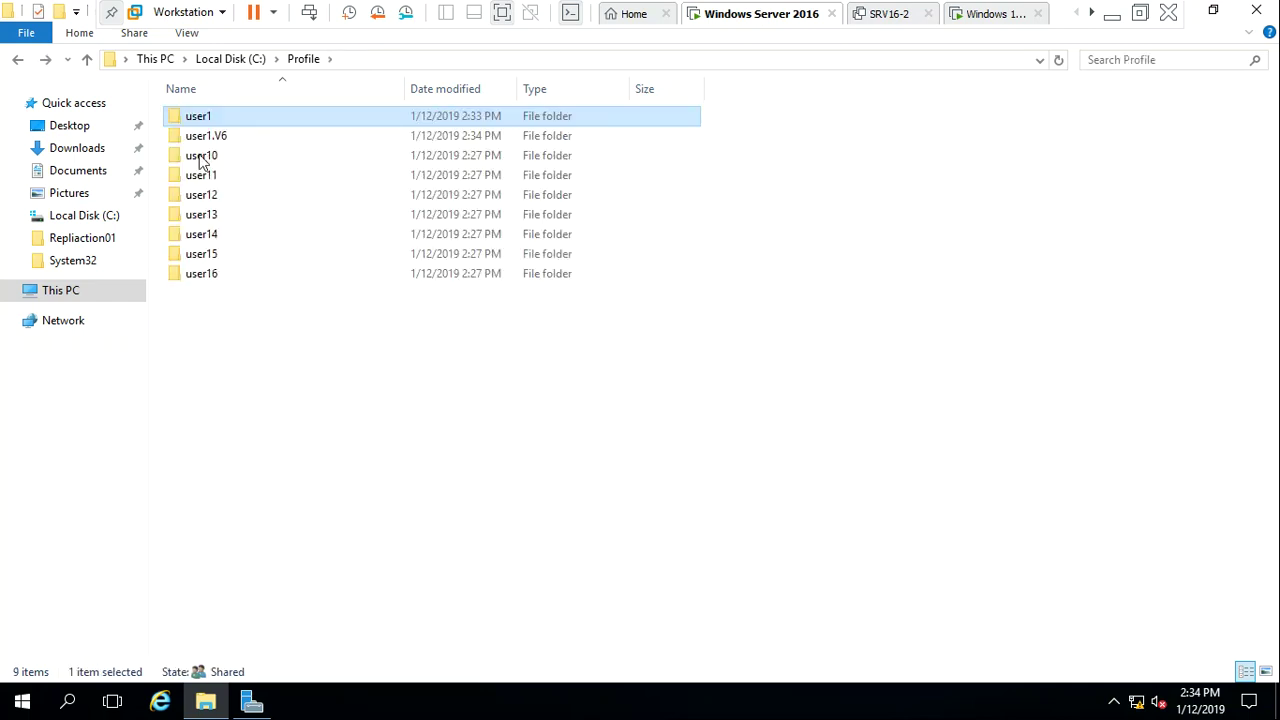
# Attempt opening user1.V6, accept the access denial, close Explorer, minimize Server Manager, open Start
pyautogui.doubleClick(207, 139)
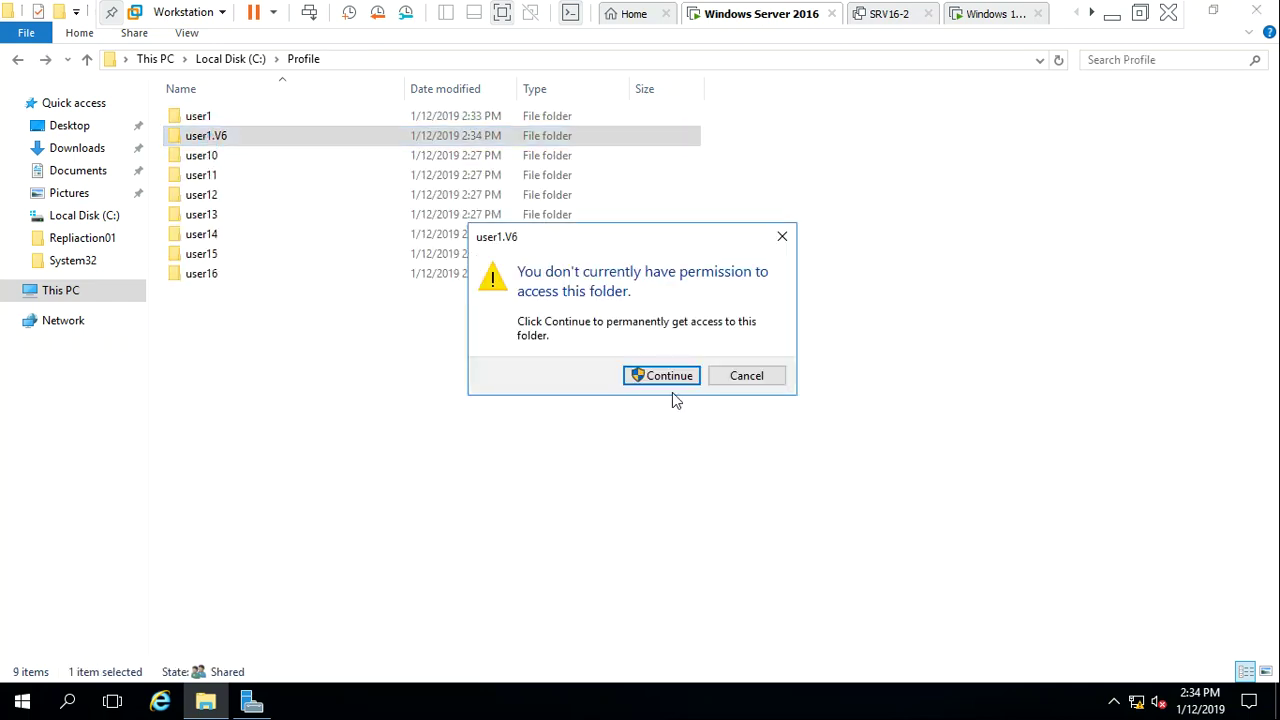
pyautogui.click(670, 378)
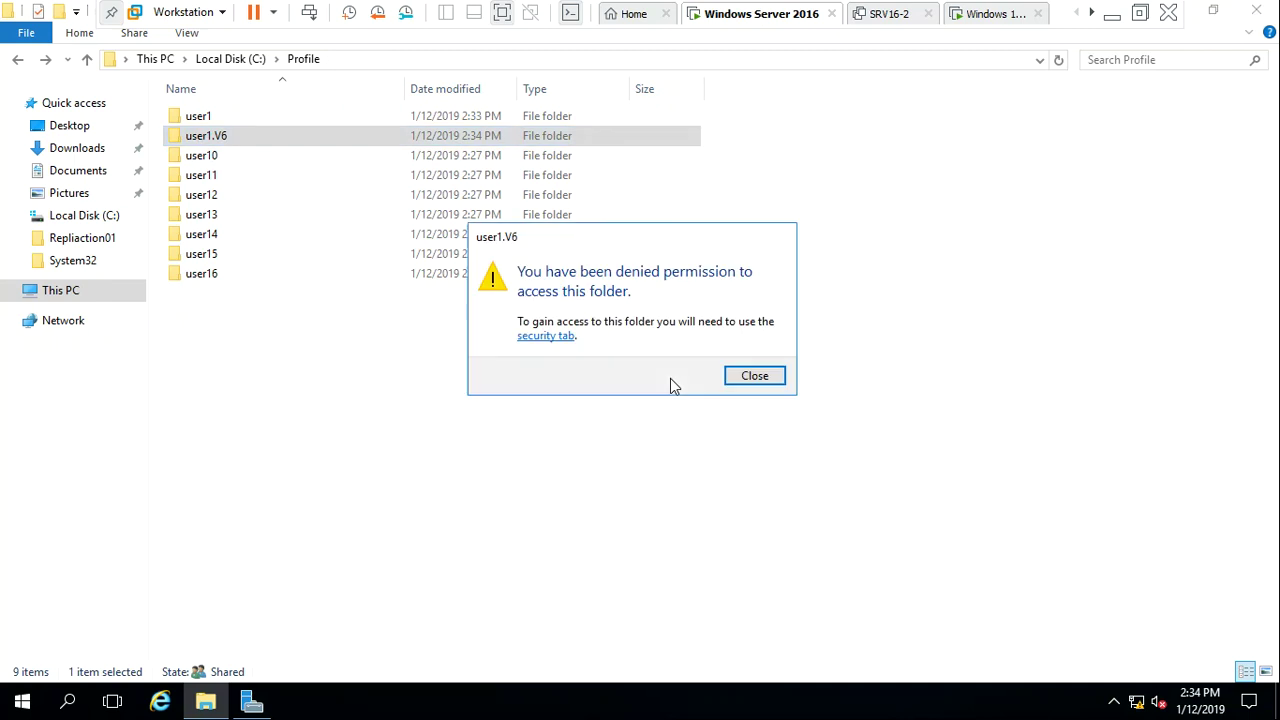
pyautogui.click(755, 377)
pyautogui.click(529, 480)
pyautogui.moveTo(854, 309); pyautogui.dragTo(858, 164)
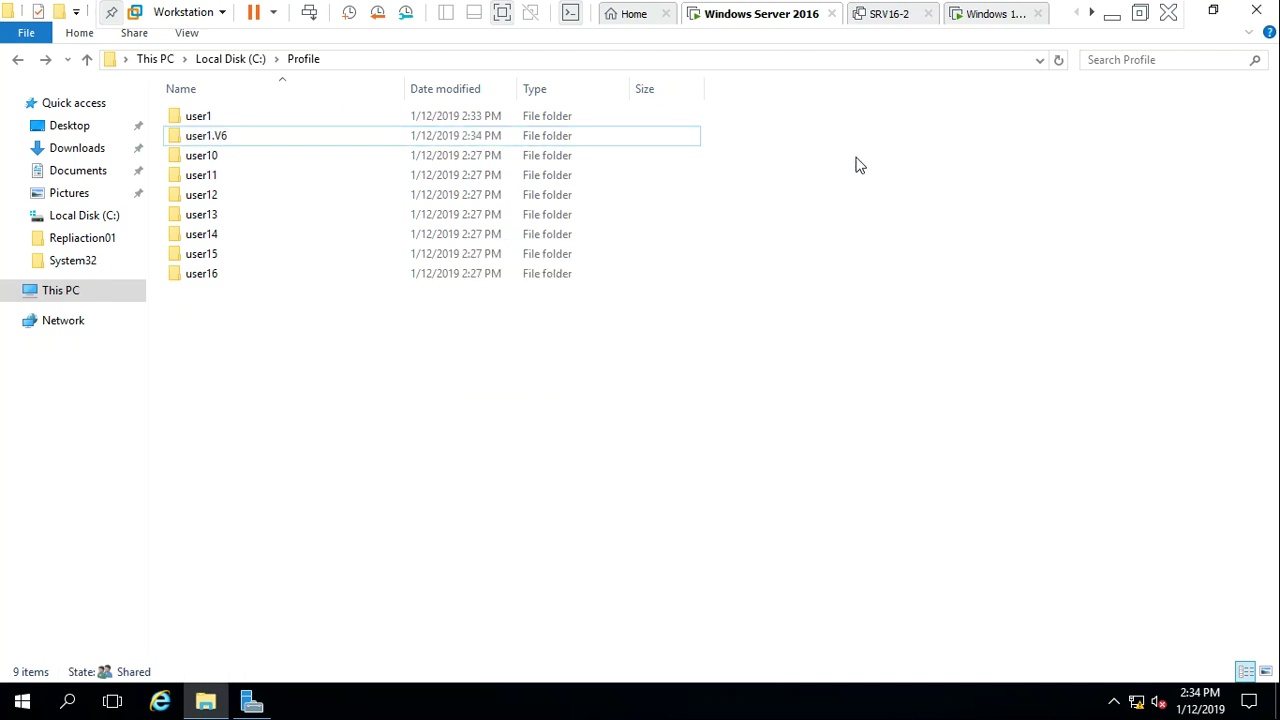
pyautogui.click(1256, 10)
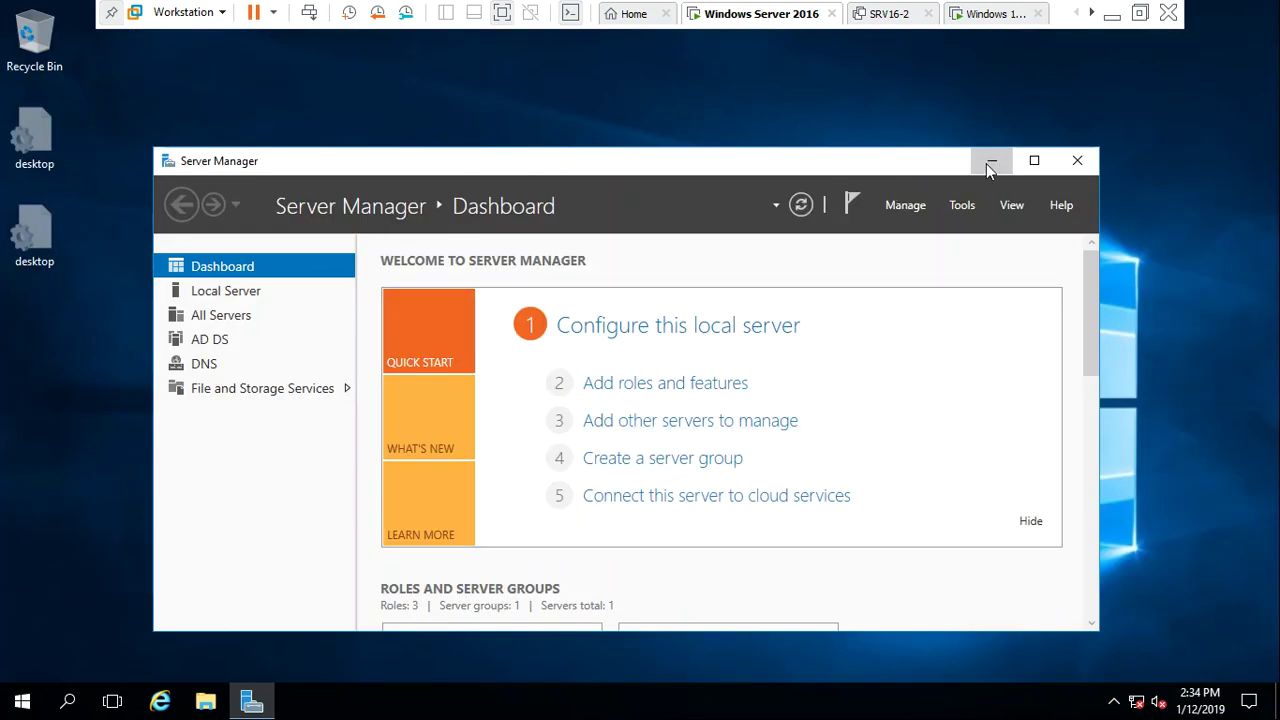
pyautogui.click(988, 161)
pyautogui.press('super')
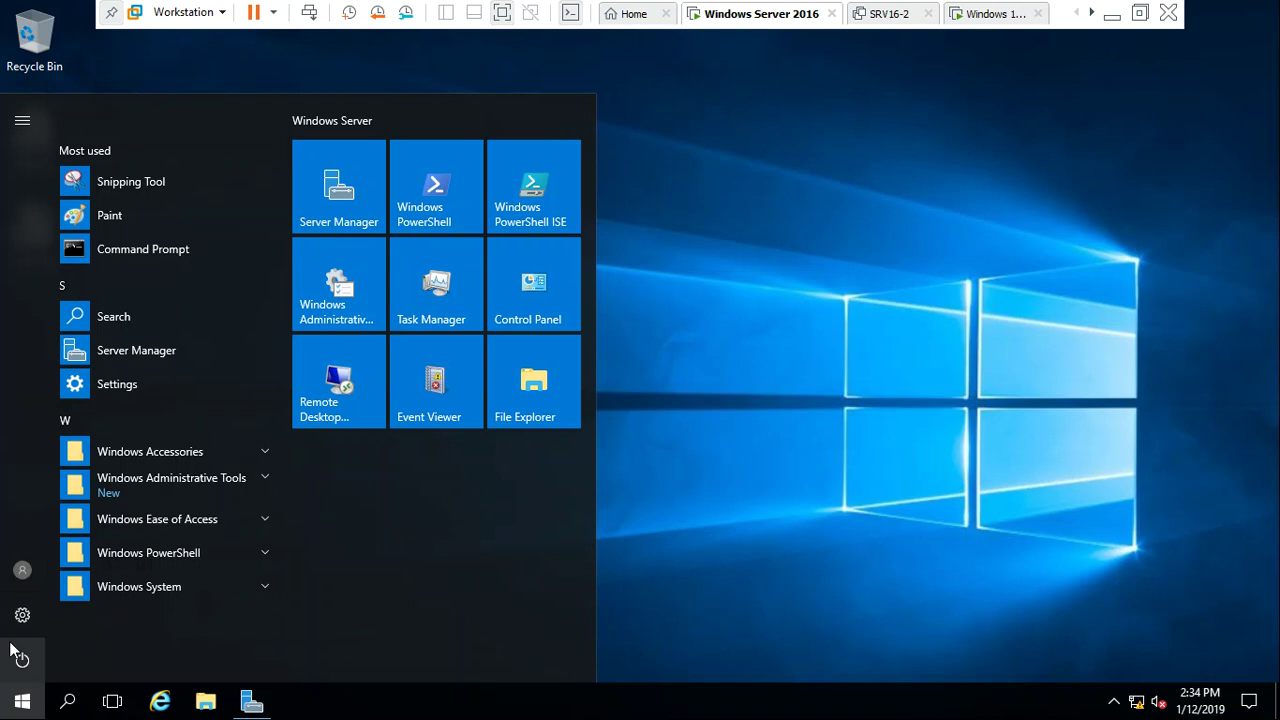
# Sign the administrator out of the server by running logoff from the Run box
pyautogui.click(24, 664)
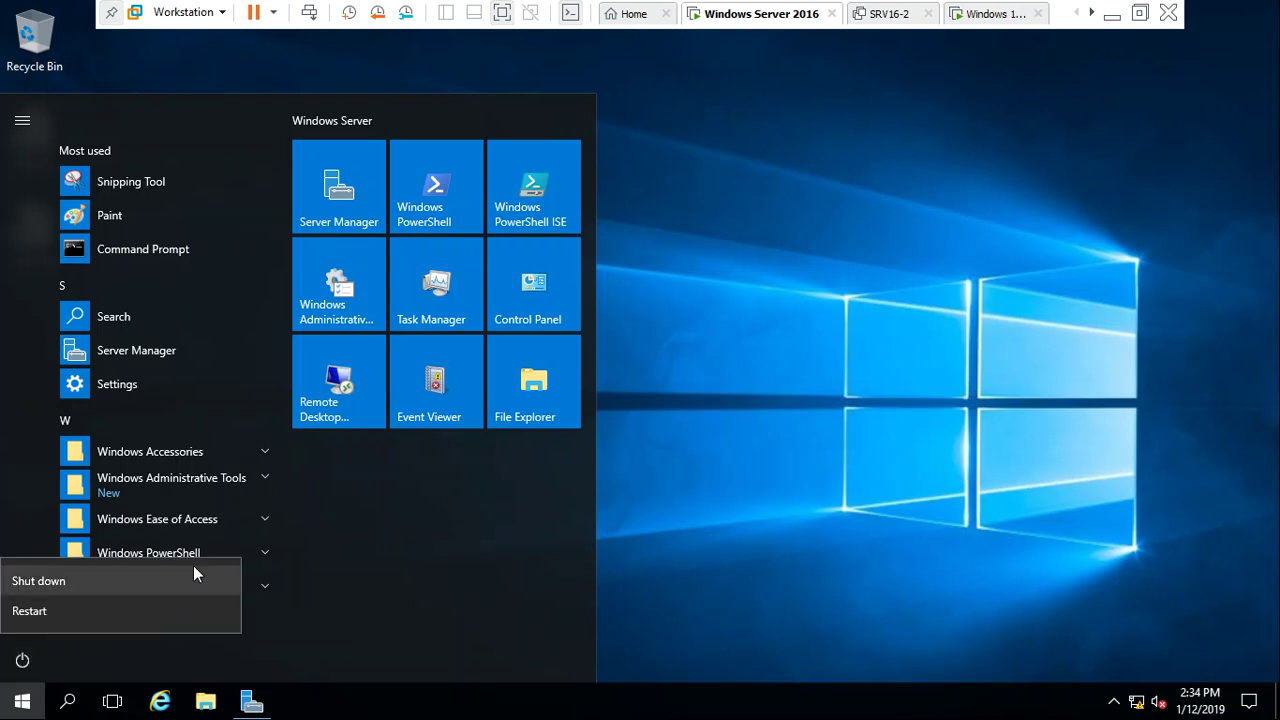
pyautogui.click(770, 516)
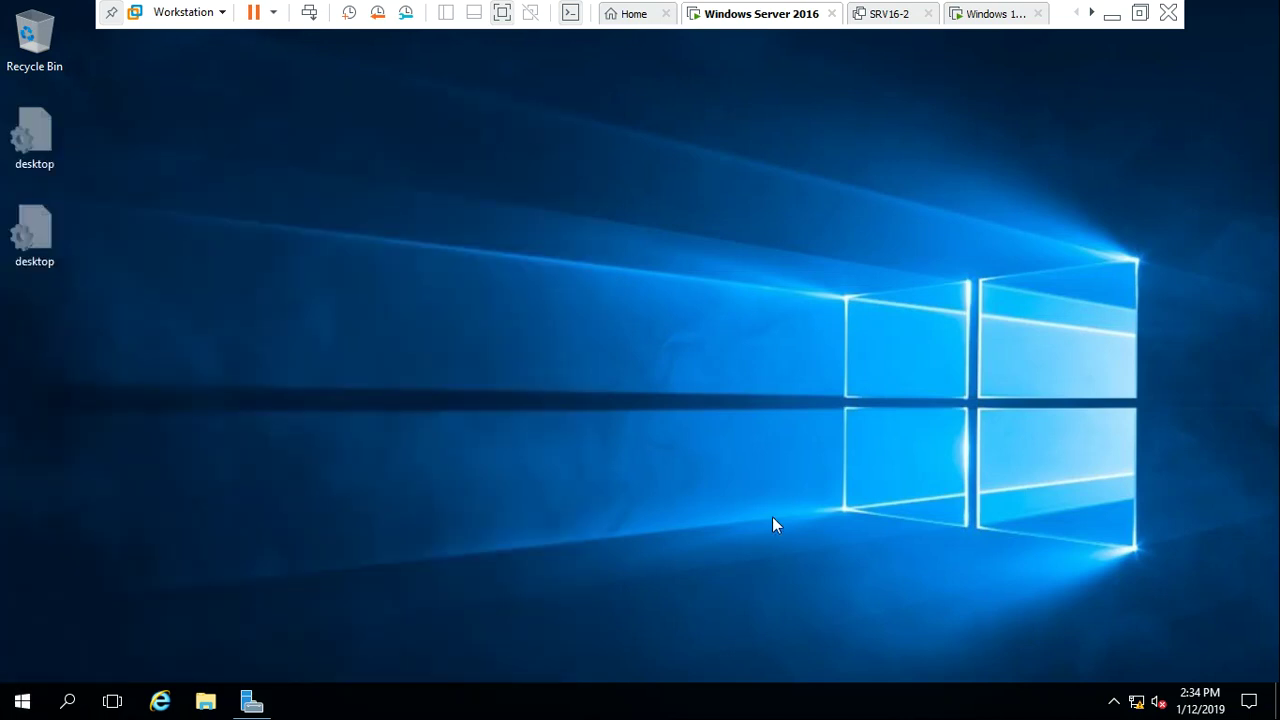
pyautogui.press('super+r')
pyautogui.write('lo')
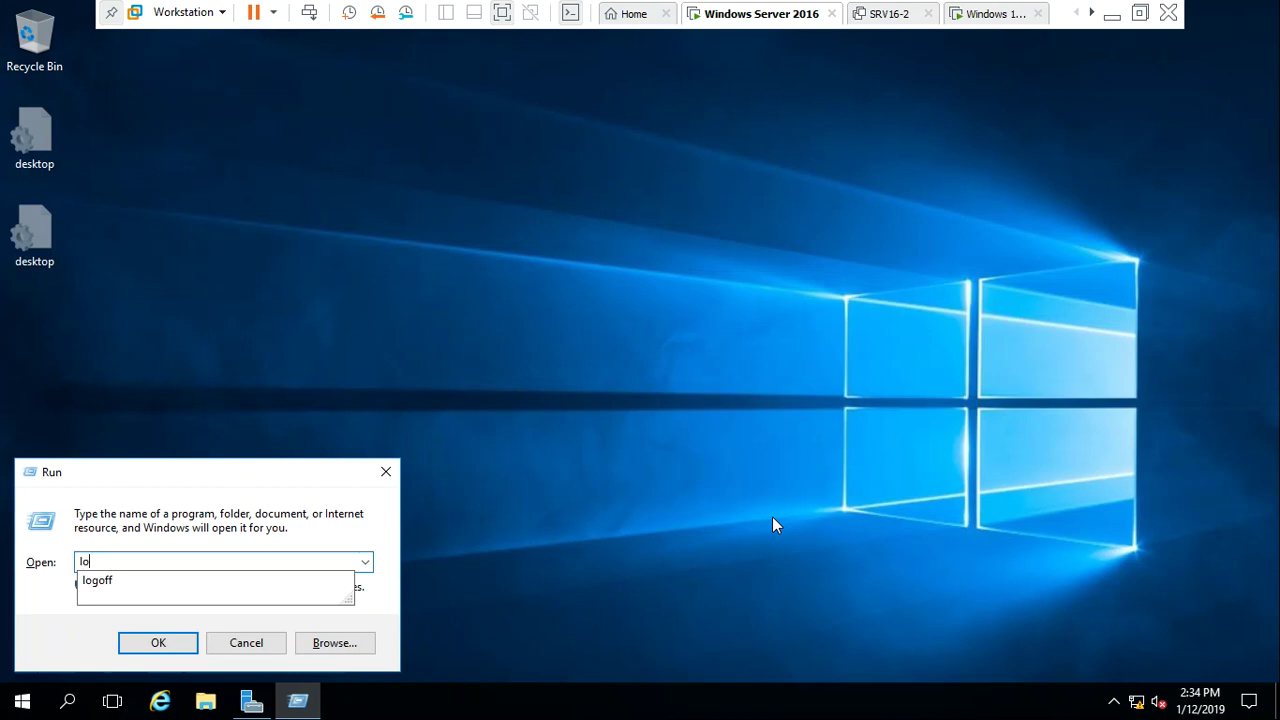
pyautogui.press('Down')
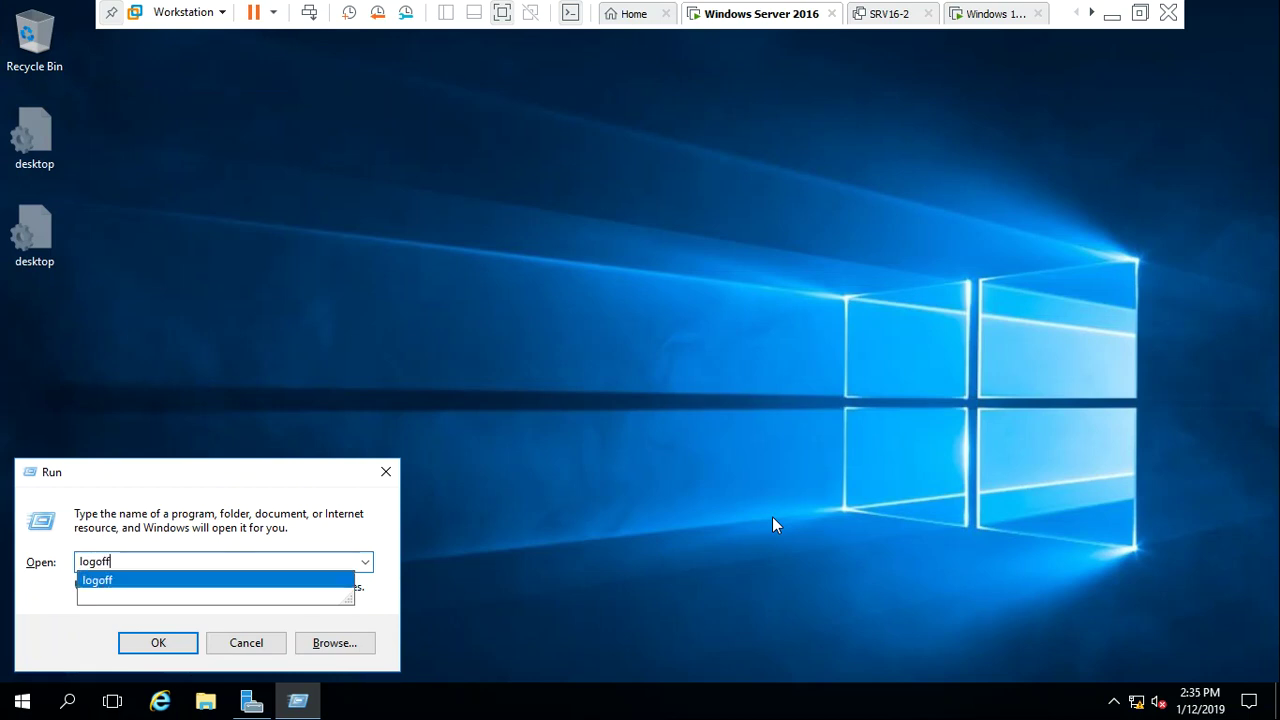
pyautogui.press('Return')
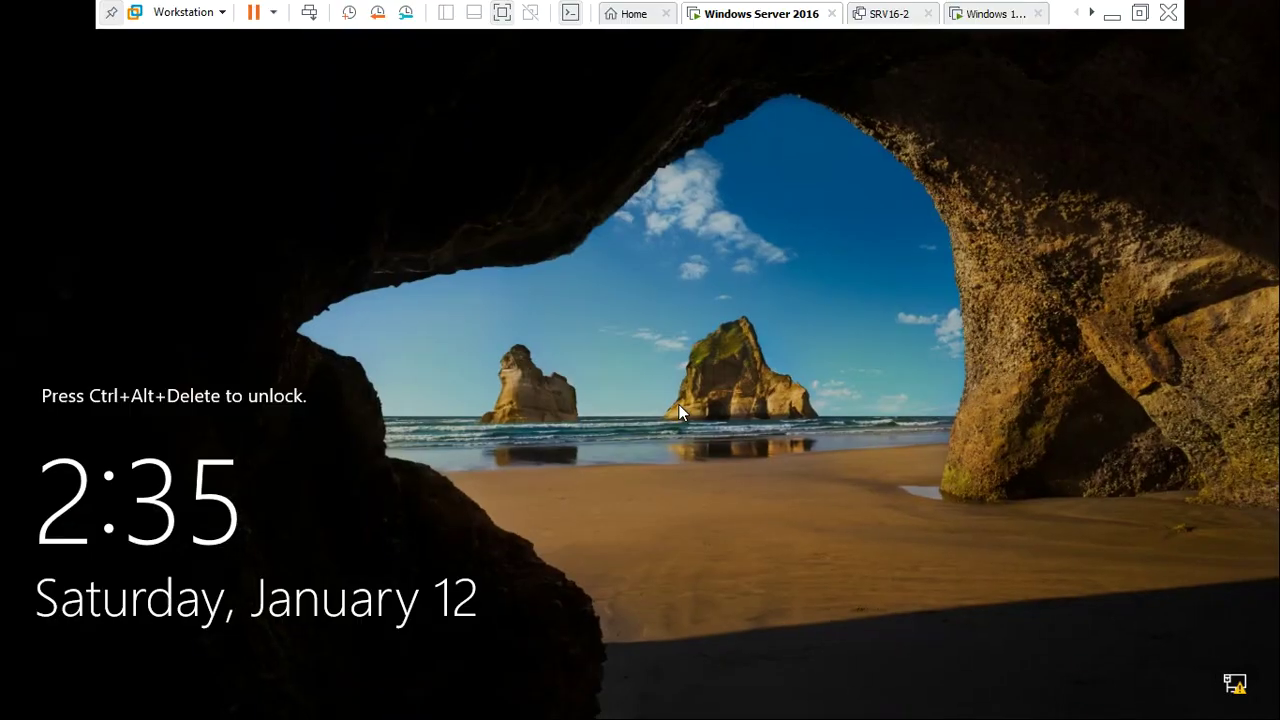
# Try signing in on the server as user1 with its password and dismiss the refusal
pyautogui.press('ctrl+alt+Insert')
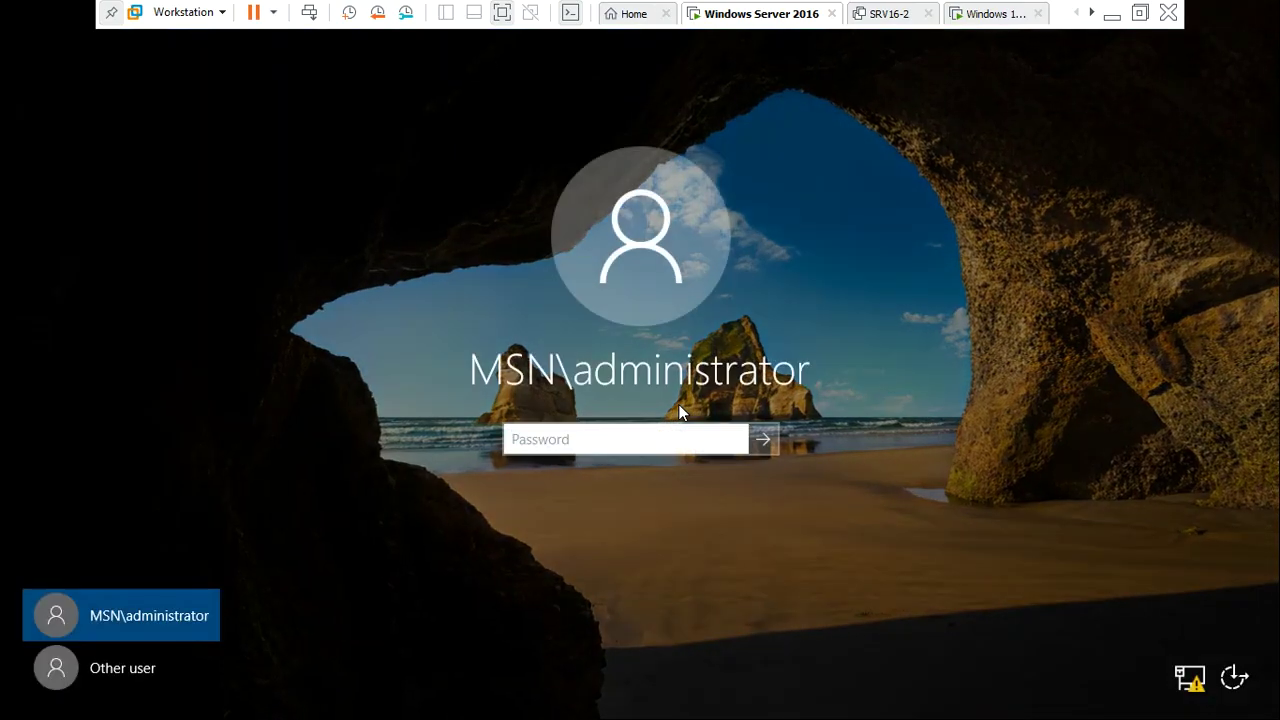
pyautogui.click(122, 668)
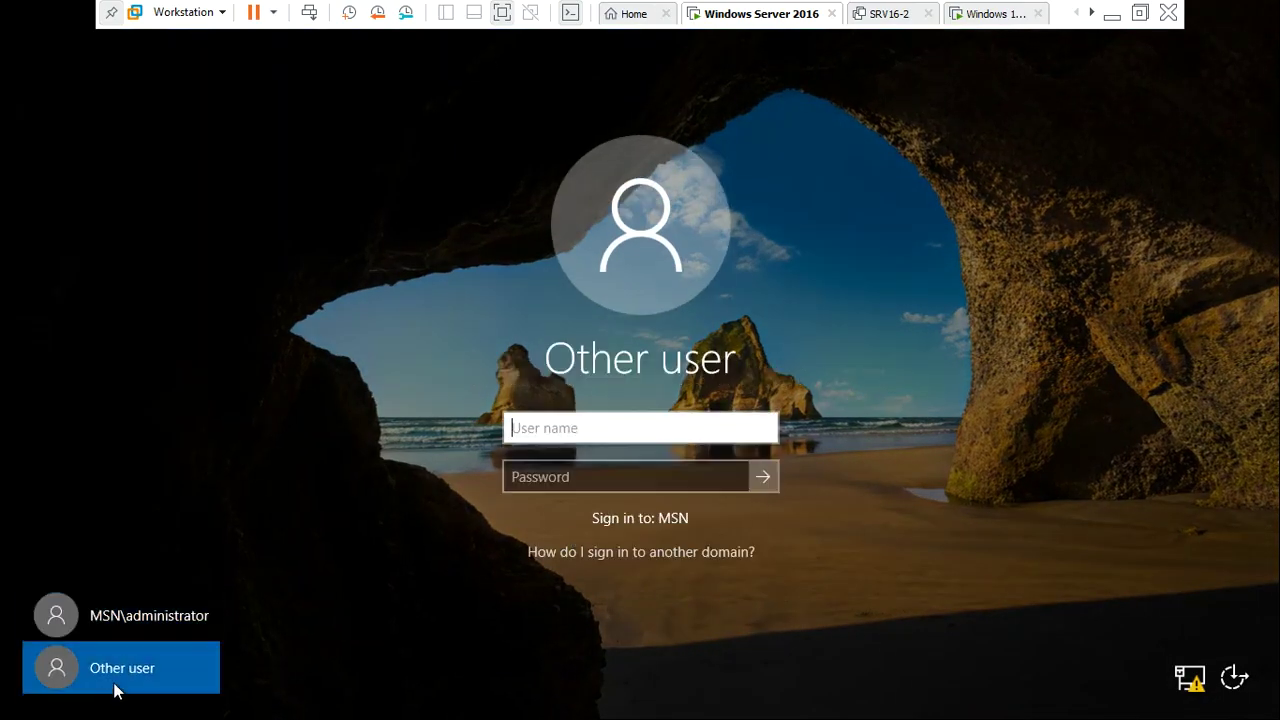
pyautogui.click(614, 431)
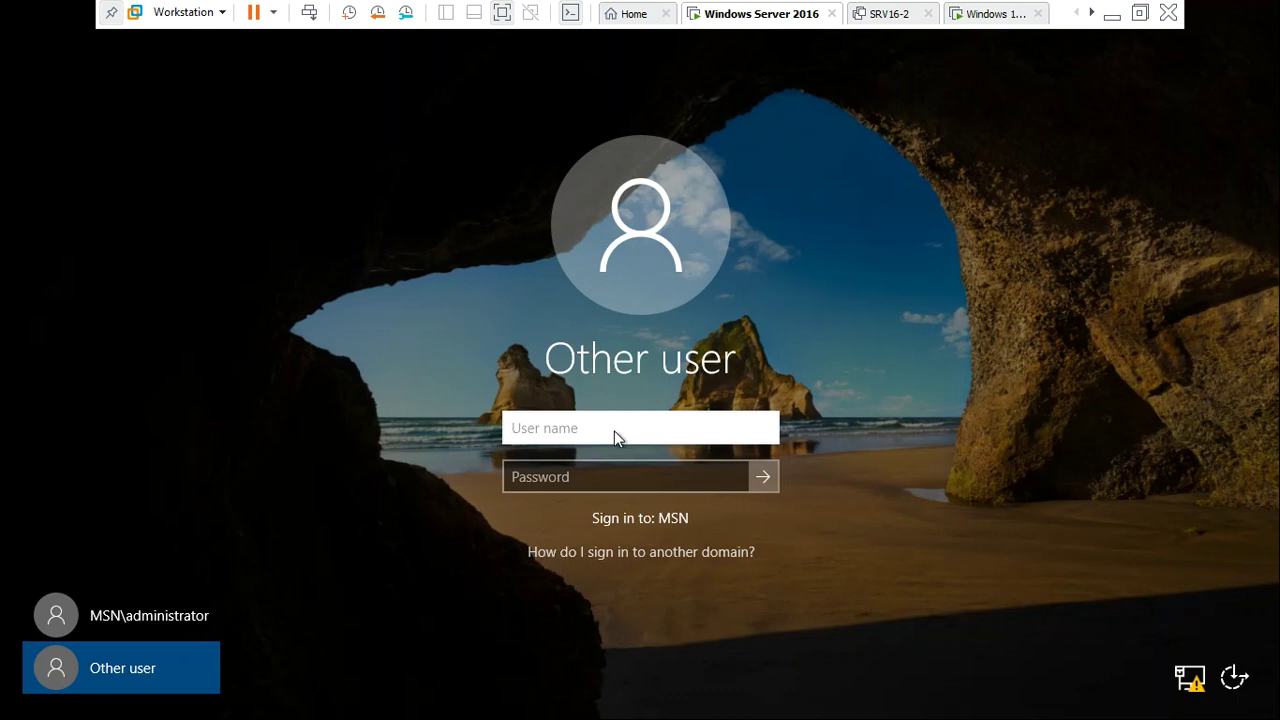
pyautogui.write('user1')
pyautogui.press('Tab')
pyautogui.write('Pa$$w0')
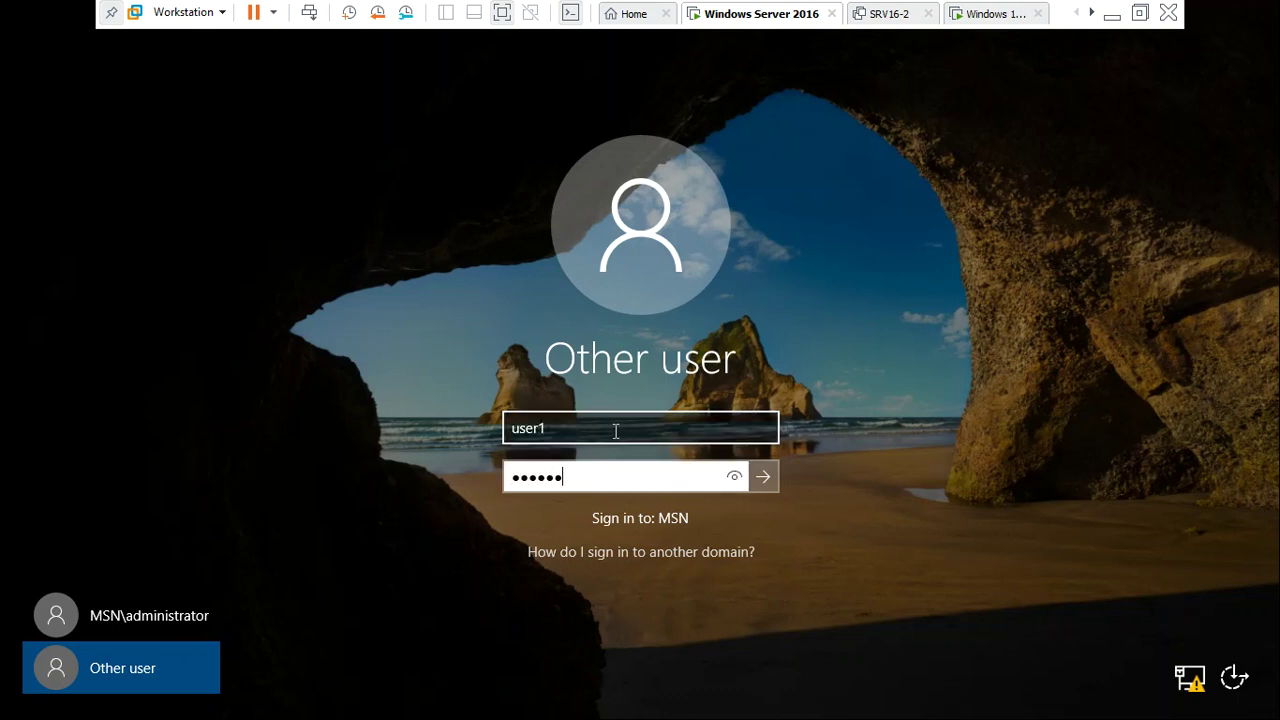
pyautogui.press('Return')
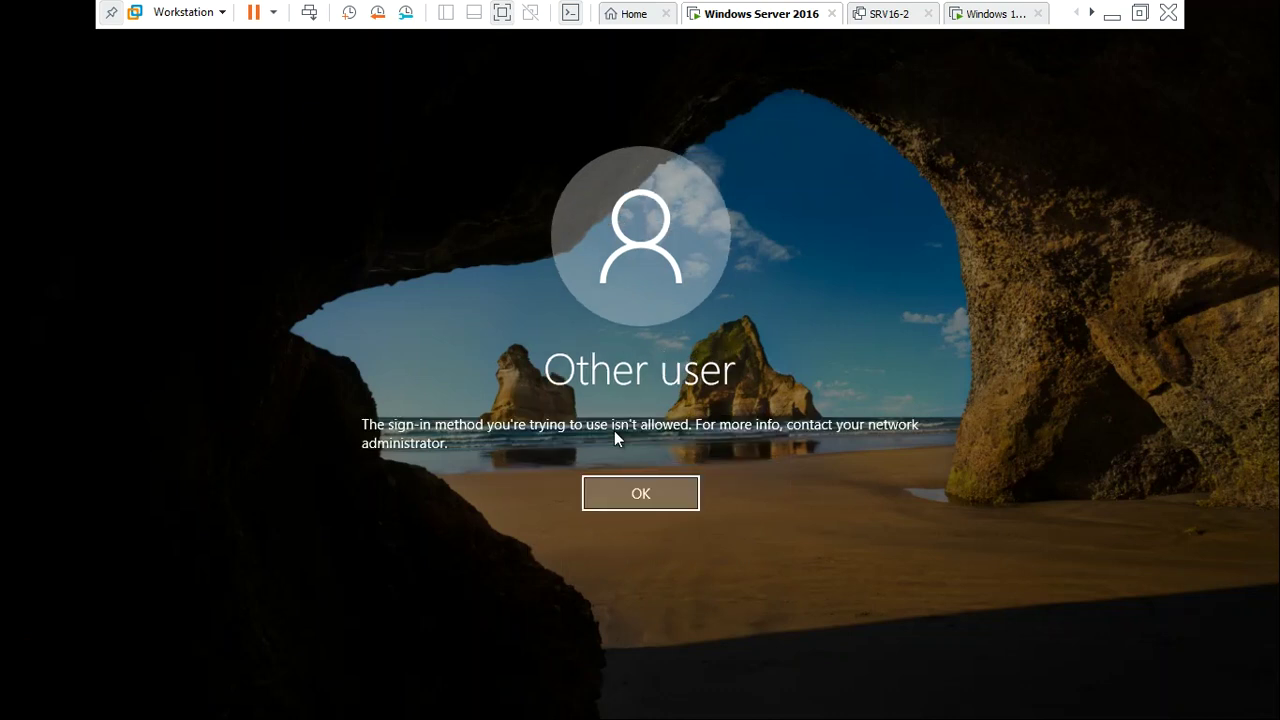
pyautogui.press('Return')
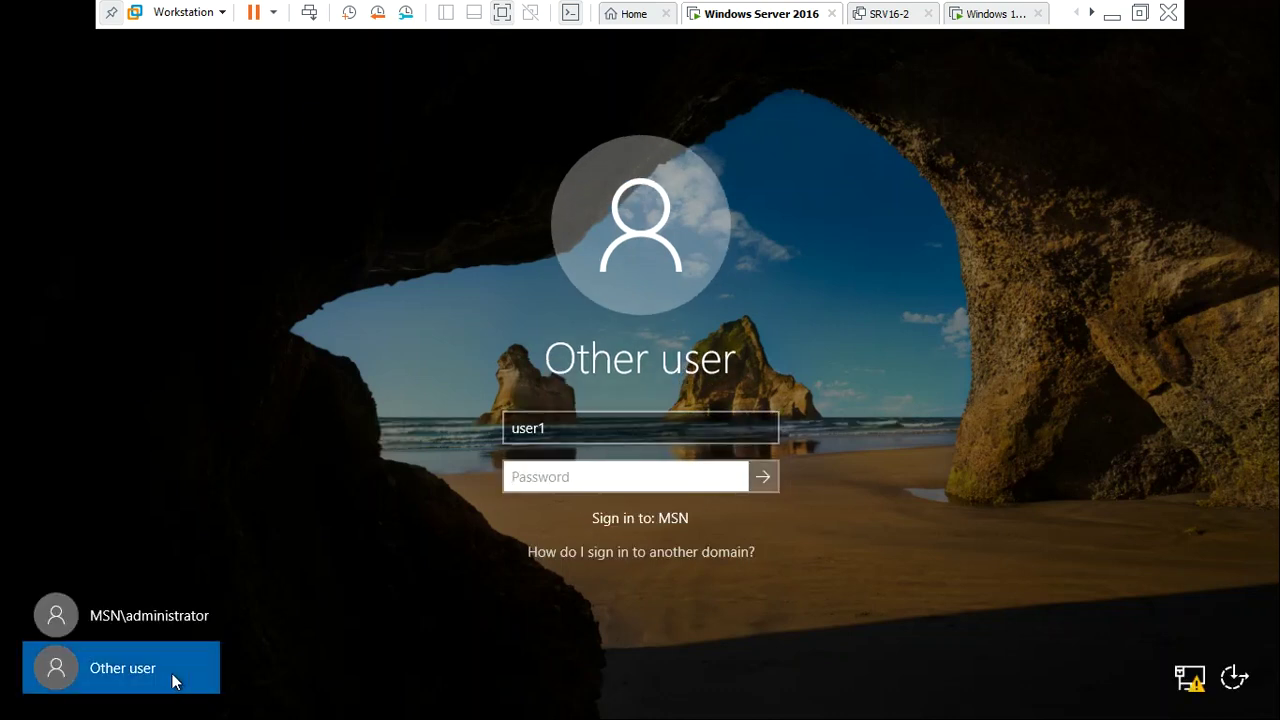
# Sign back in as the domain administrator with the account password
pyautogui.click(153, 620)
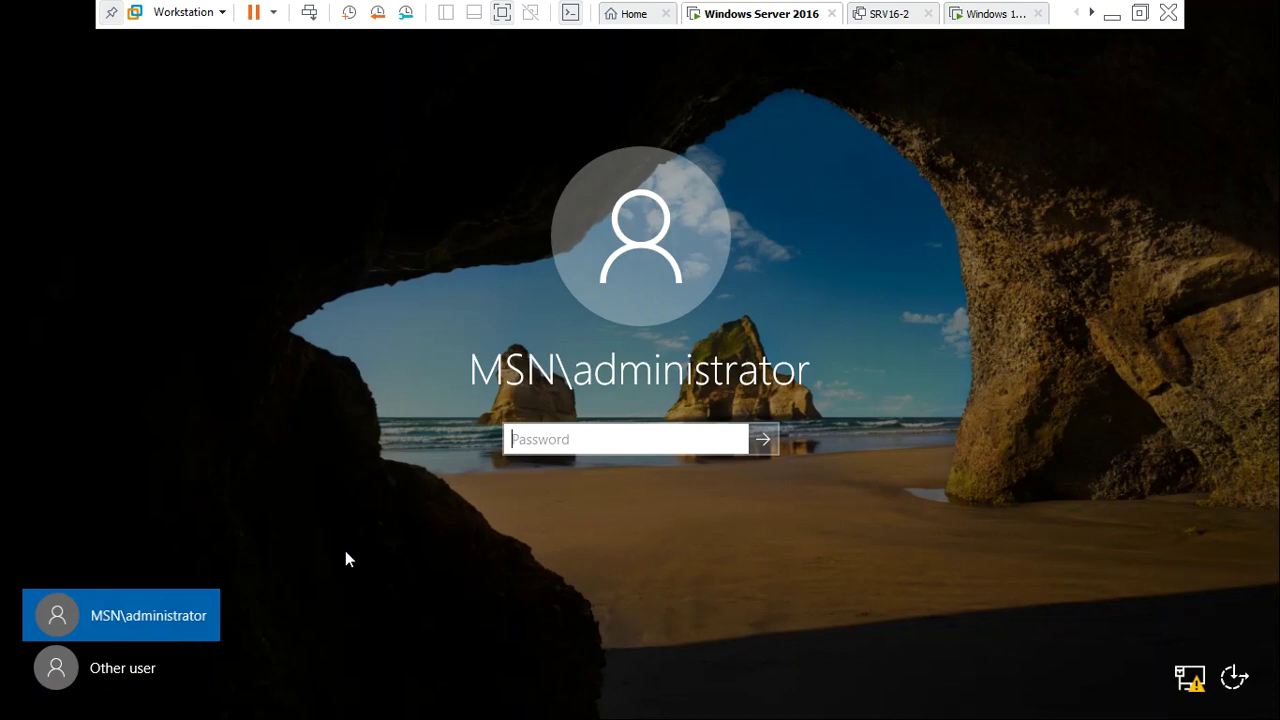
pyautogui.click(610, 441)
pyautogui.write('******')
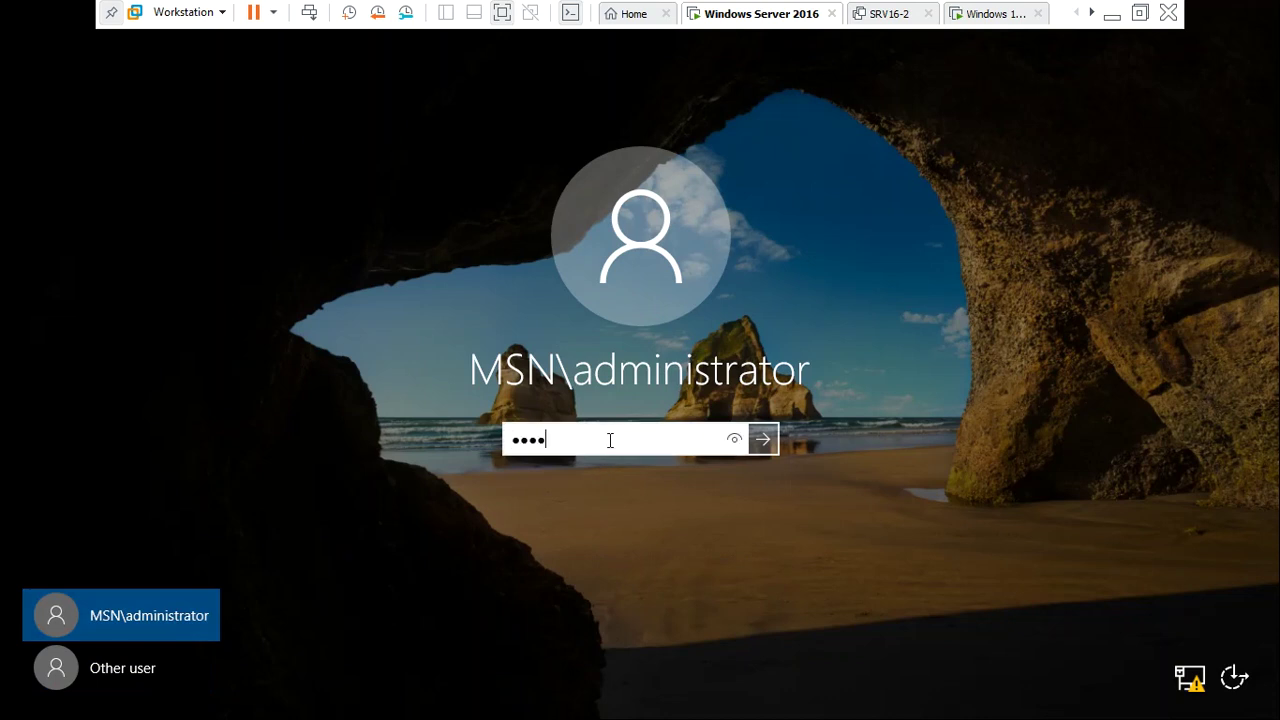
pyautogui.write('***')
pyautogui.press('Return')
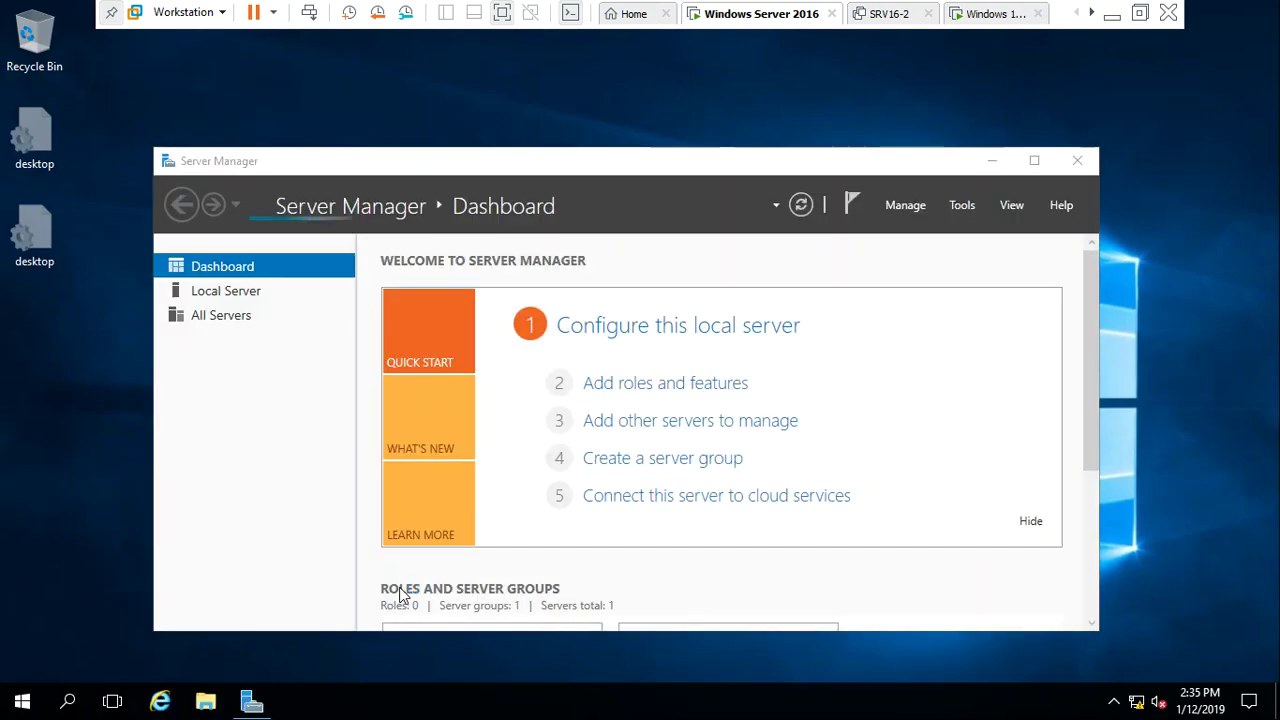
# Minimize Server Manager and launch the Group Policy Management console with gpmc.msc
pyautogui.click(984, 166)
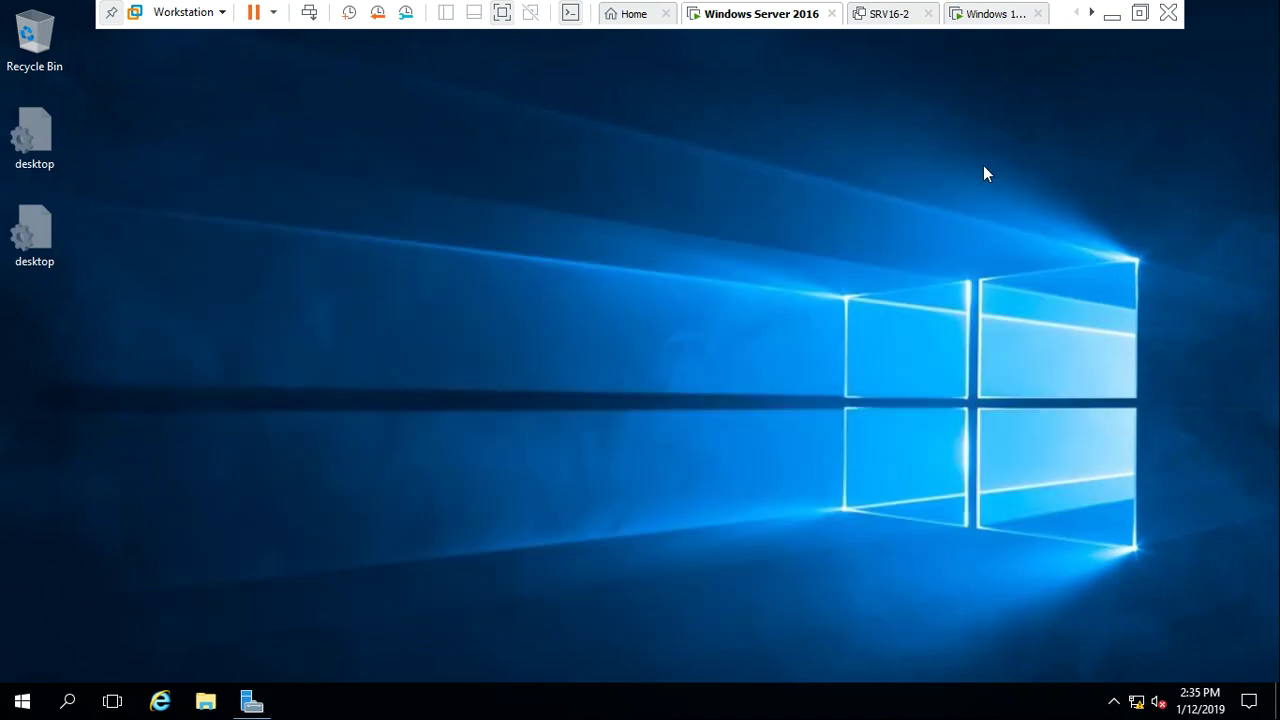
pyautogui.press('super+r')
pyautogui.write('gpm')
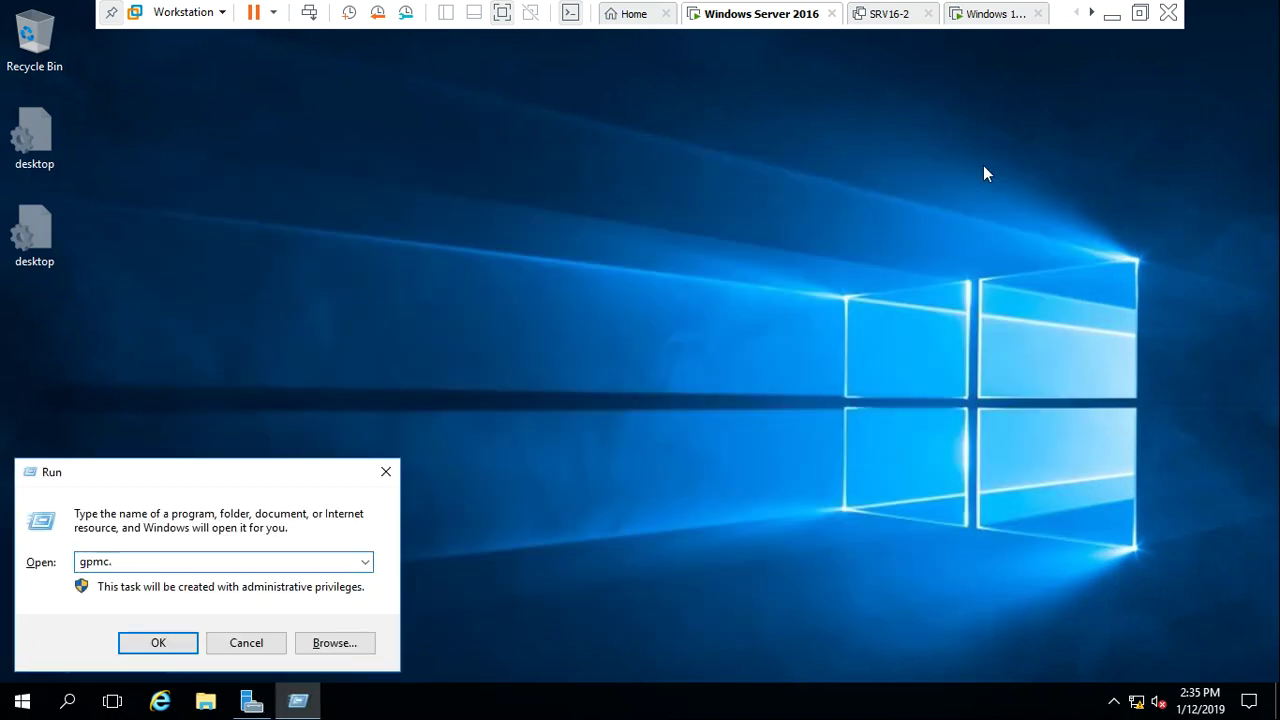
pyautogui.write('c.msc')
pyautogui.press('Return')
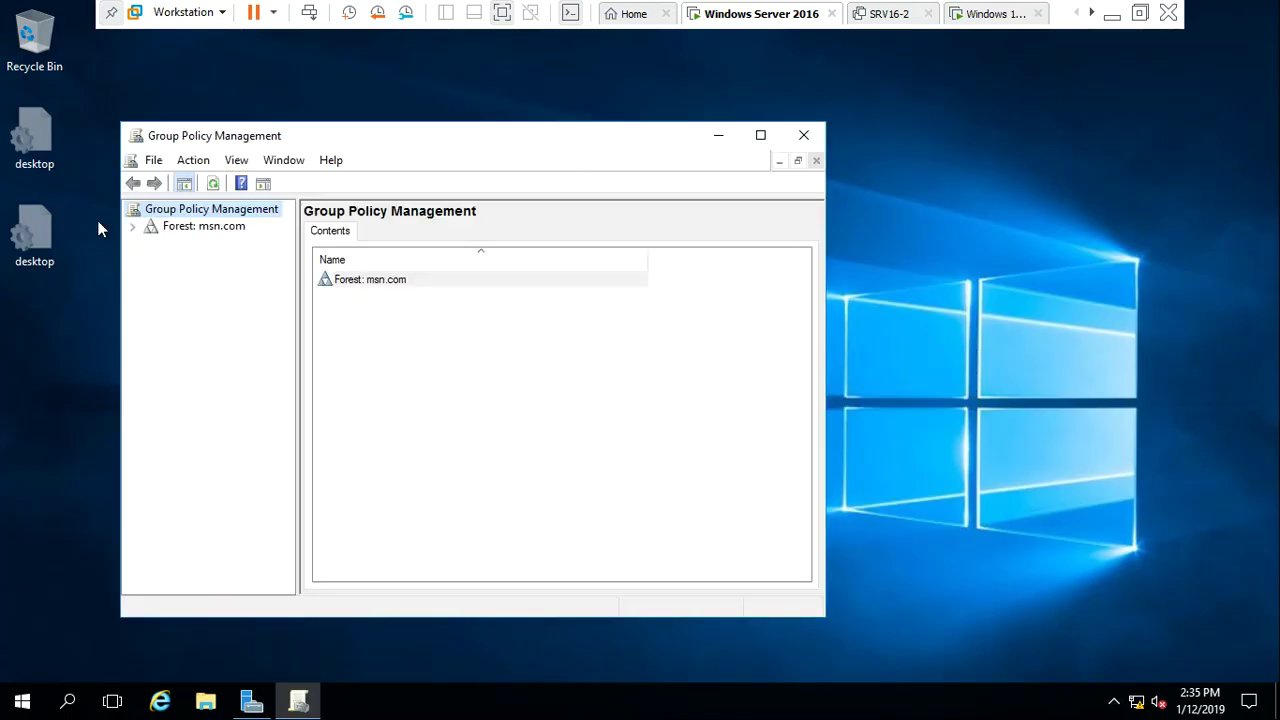
# Expand Forest > Domains > msn.com > Domain Controllers and edit Default Domain Controllers Policy
pyautogui.click(132, 226)
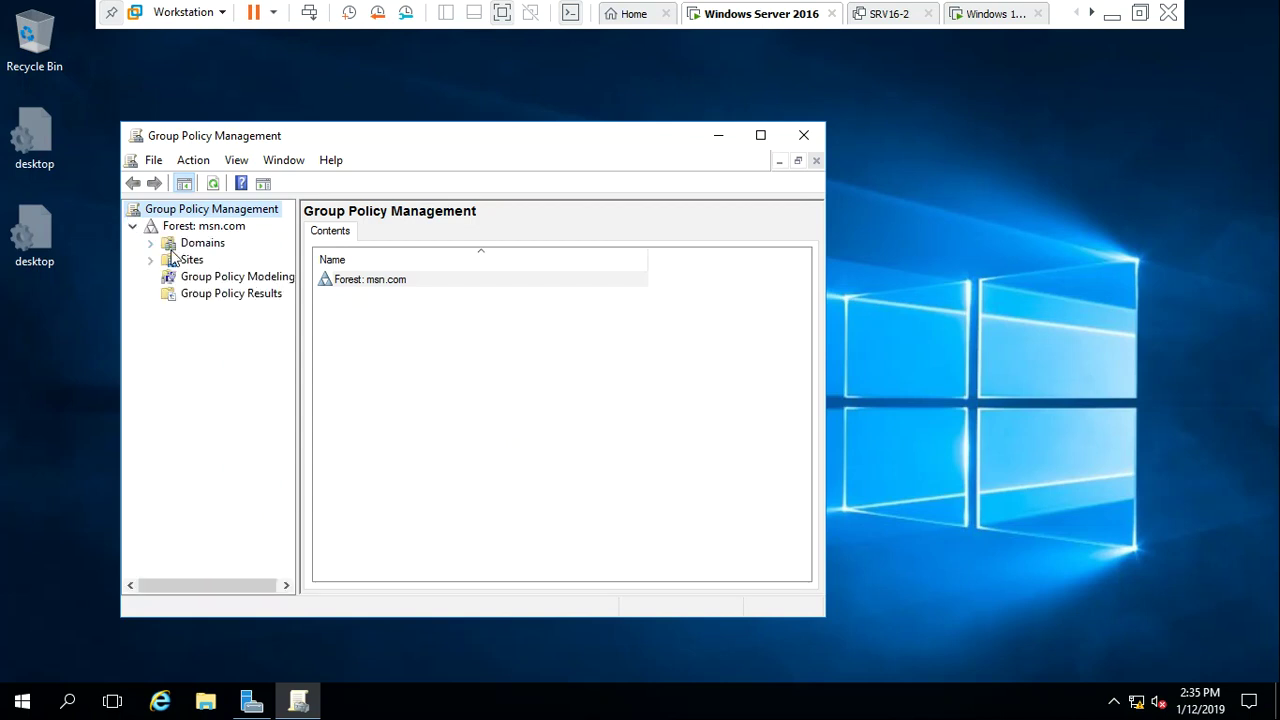
pyautogui.click(151, 243)
pyautogui.click(168, 260)
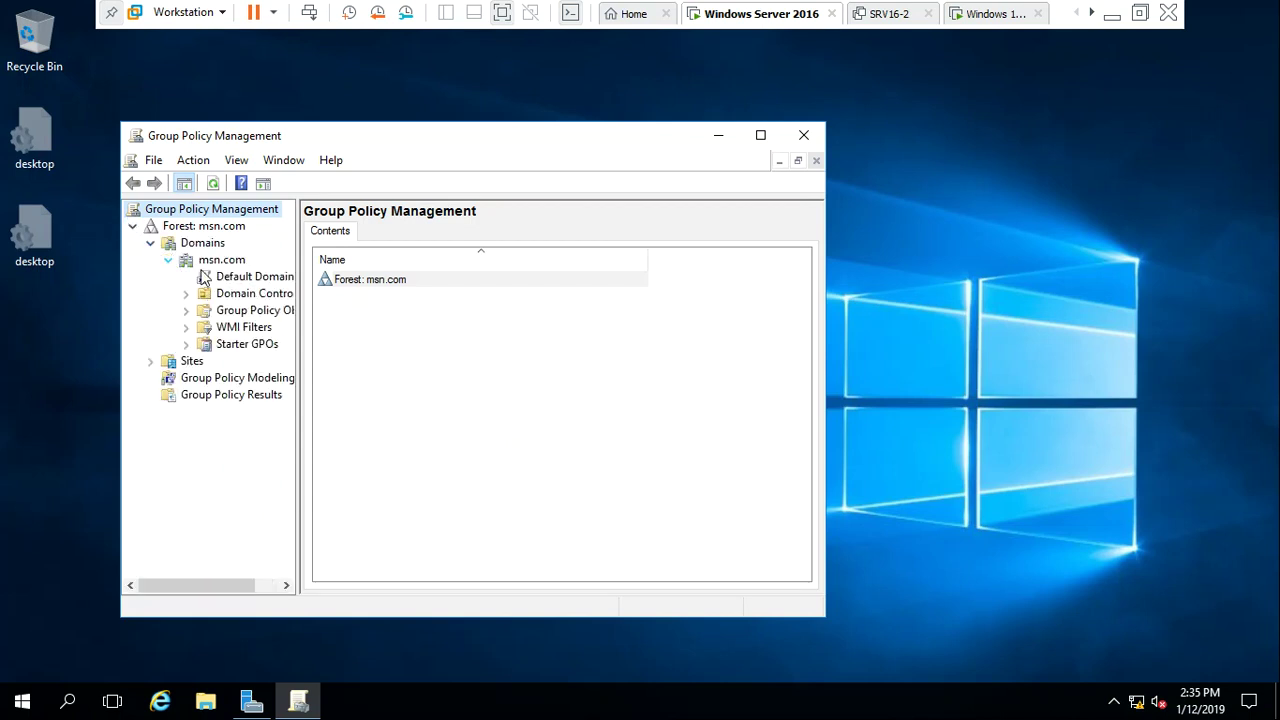
pyautogui.moveTo(297, 372); pyautogui.dragTo(517, 397)
pyautogui.click(265, 293)
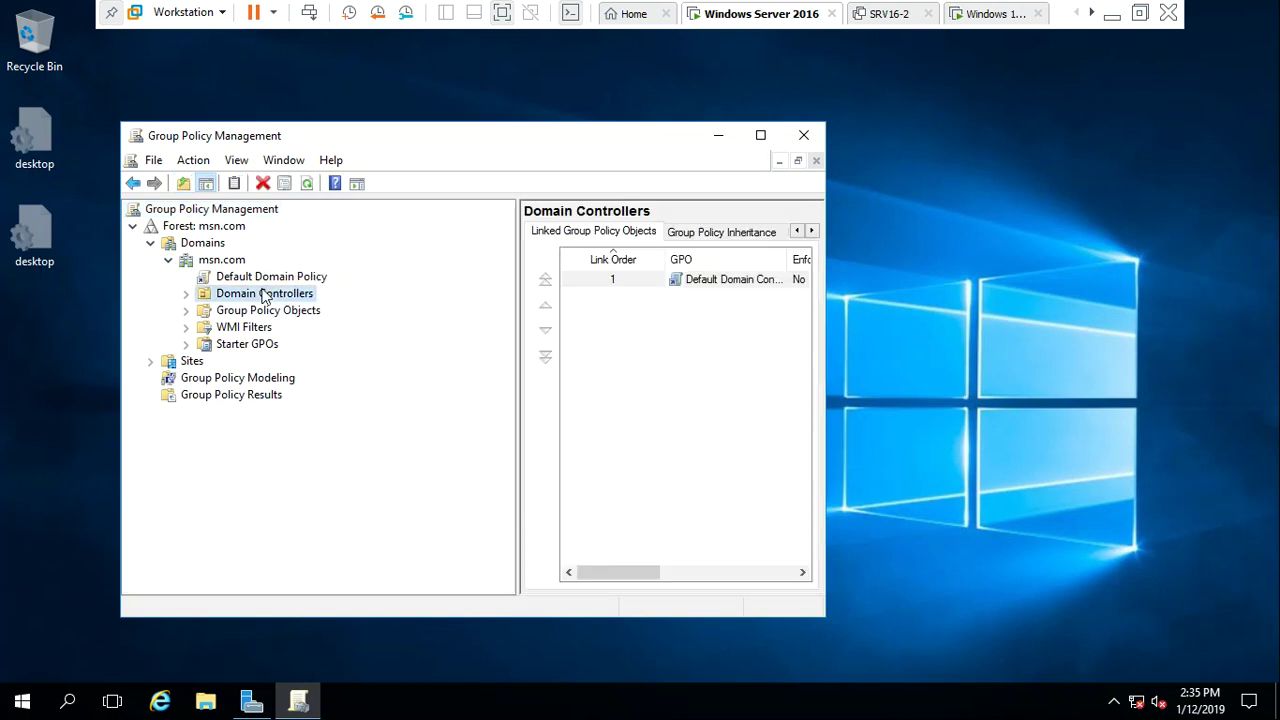
pyautogui.doubleClick(268, 296)
pyautogui.click(290, 312)
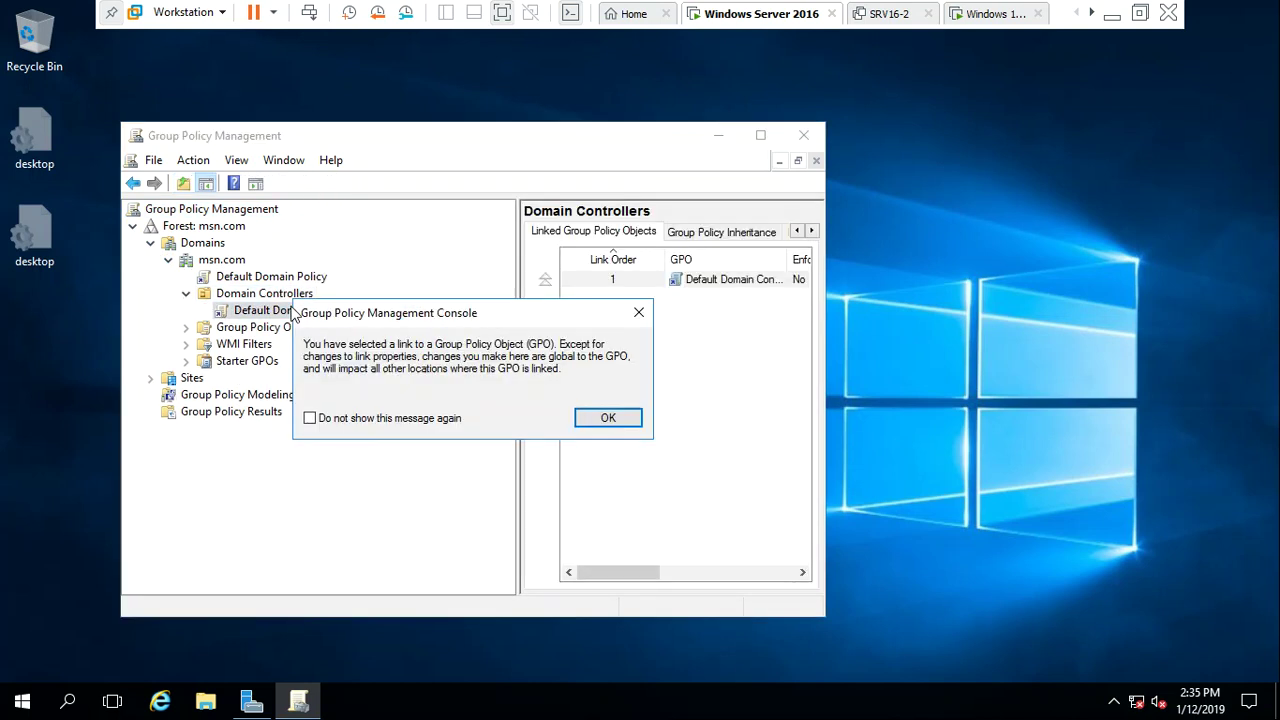
pyautogui.click(607, 418)
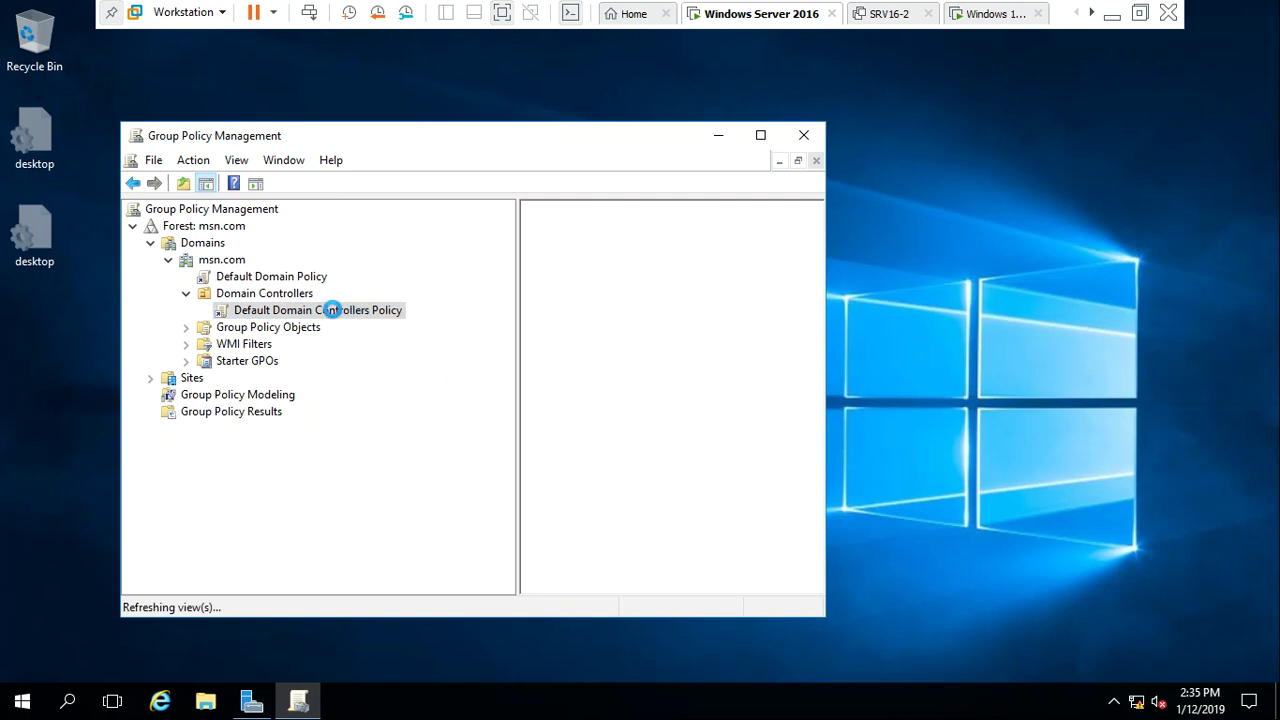
pyautogui.rightClick(336, 315)
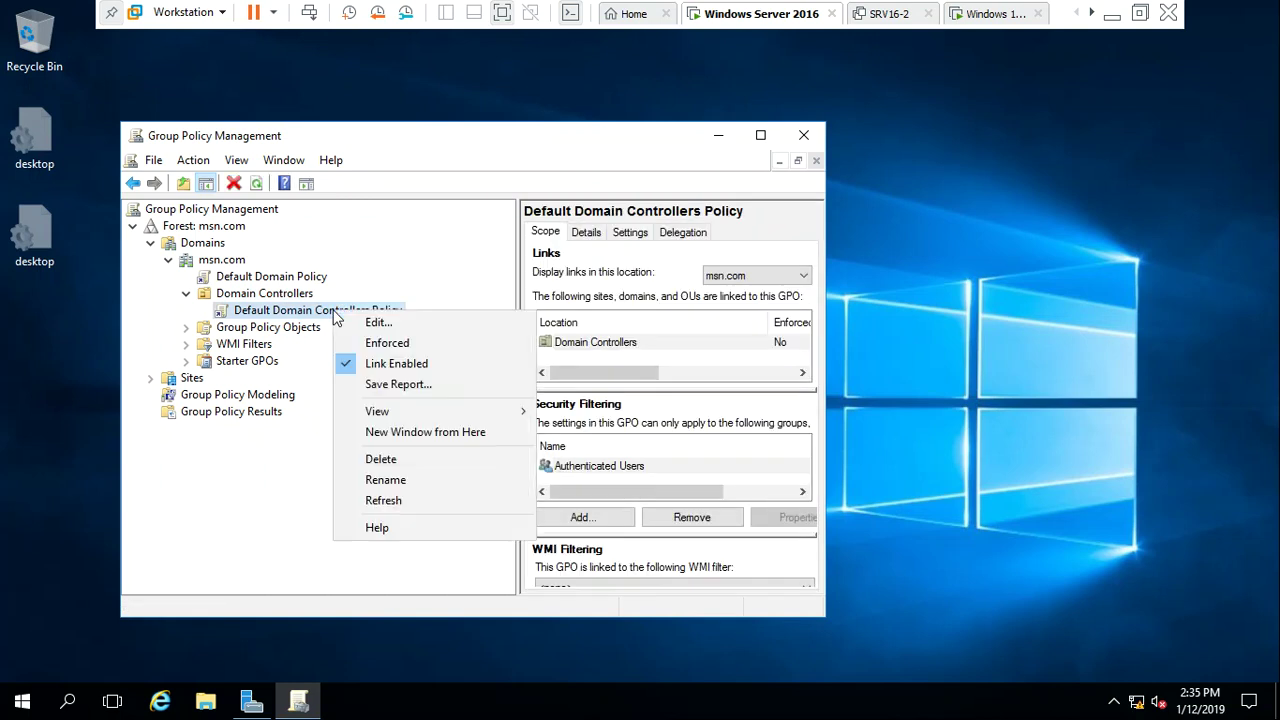
pyautogui.click(358, 322)
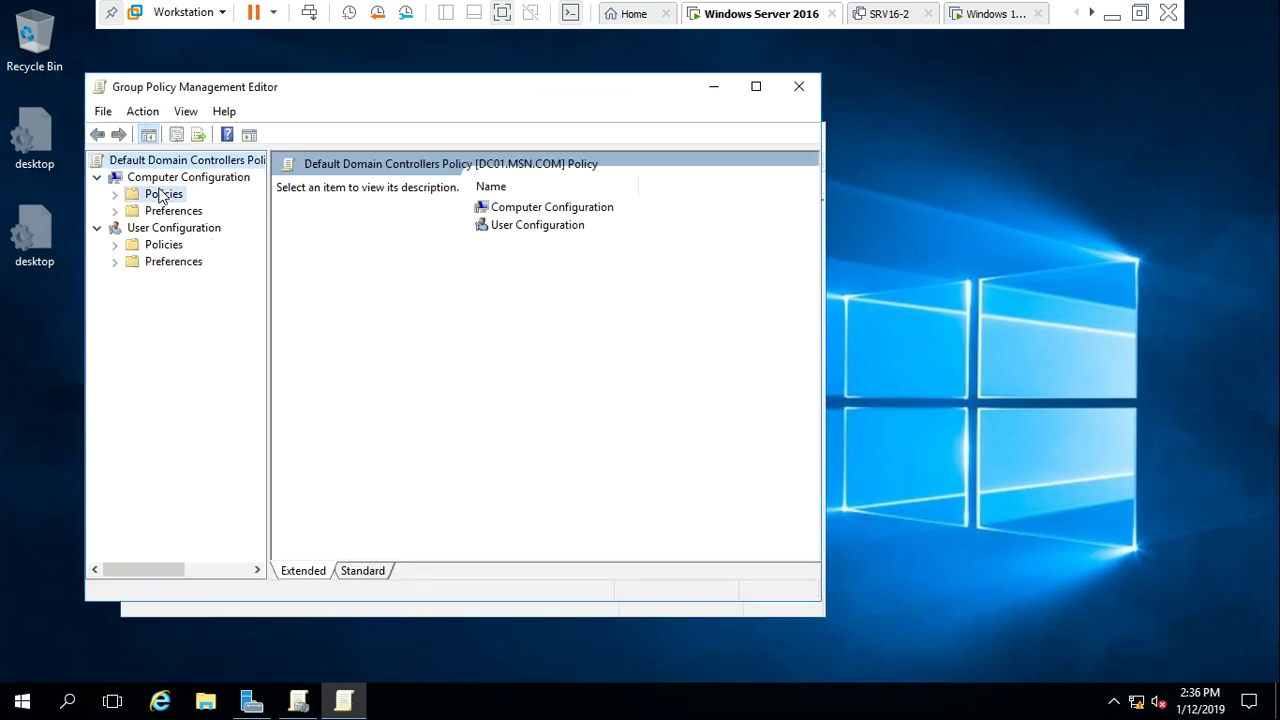
# Expand Policies > Windows Settings > Security Settings > Local Policies and select User Rights Assignment
pyautogui.doubleClick(160, 196)
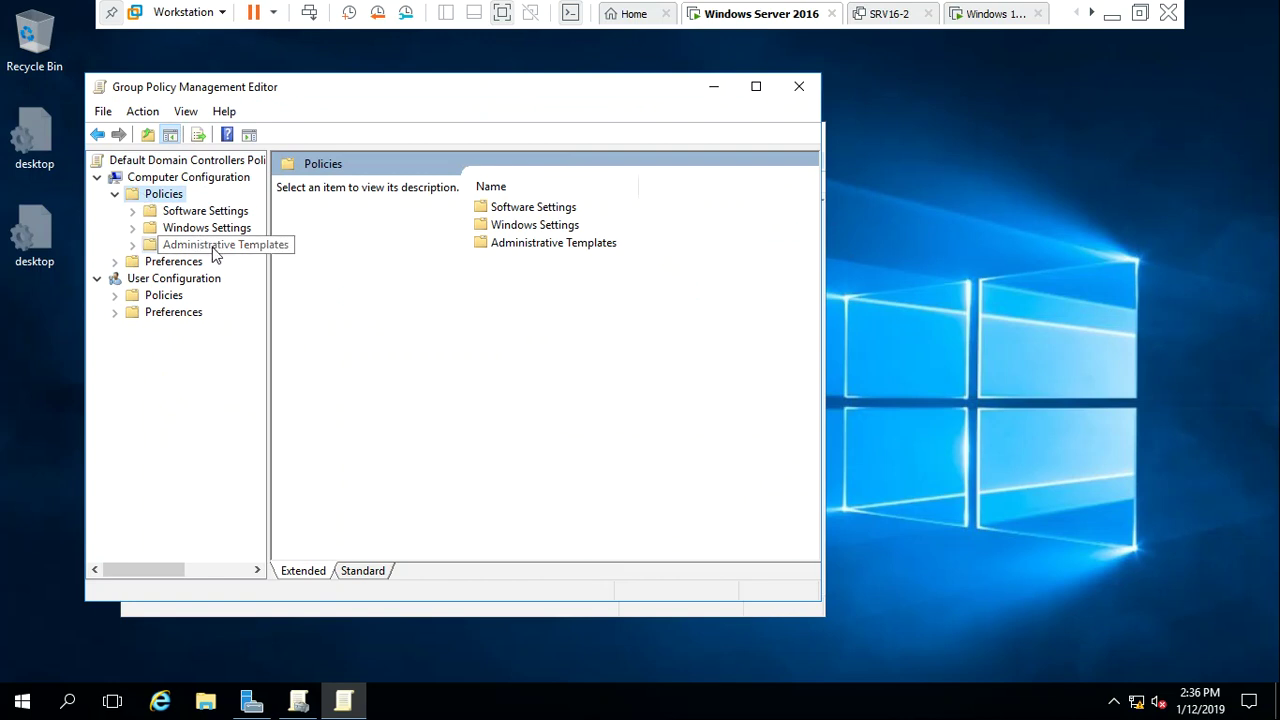
pyautogui.click(208, 246)
pyautogui.click(205, 230)
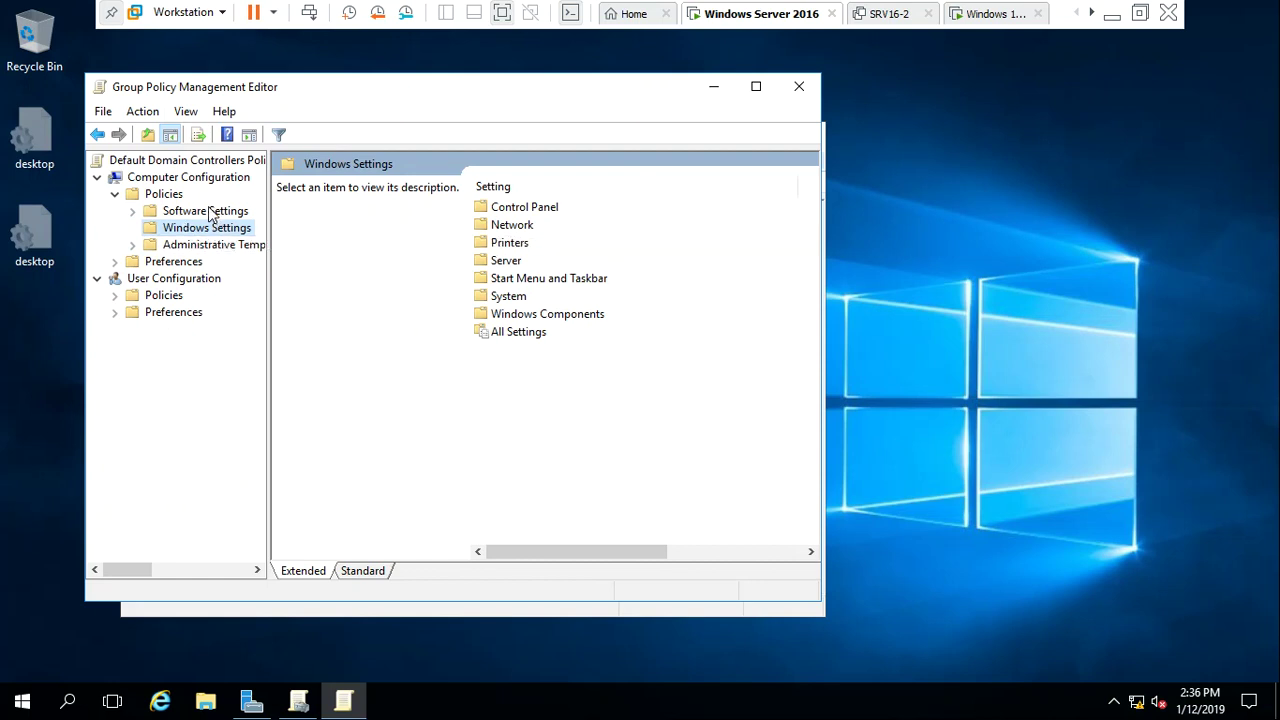
pyautogui.doubleClick(207, 211)
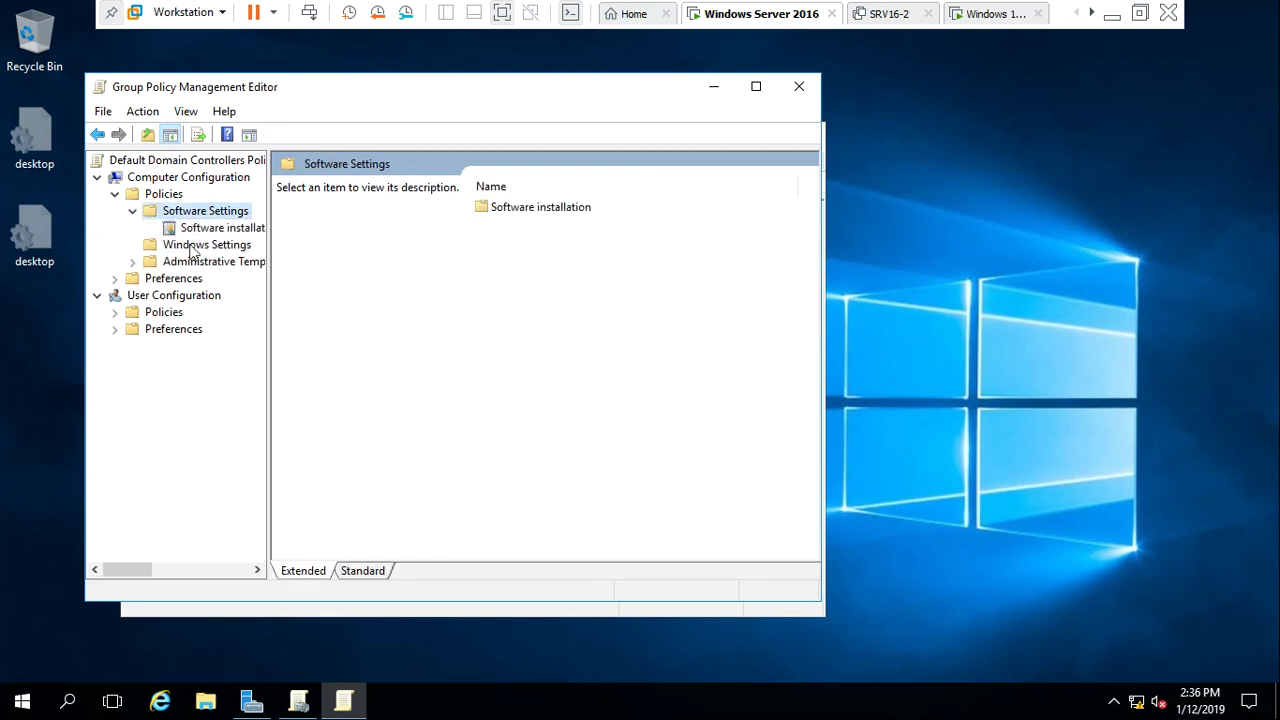
pyautogui.click(132, 211)
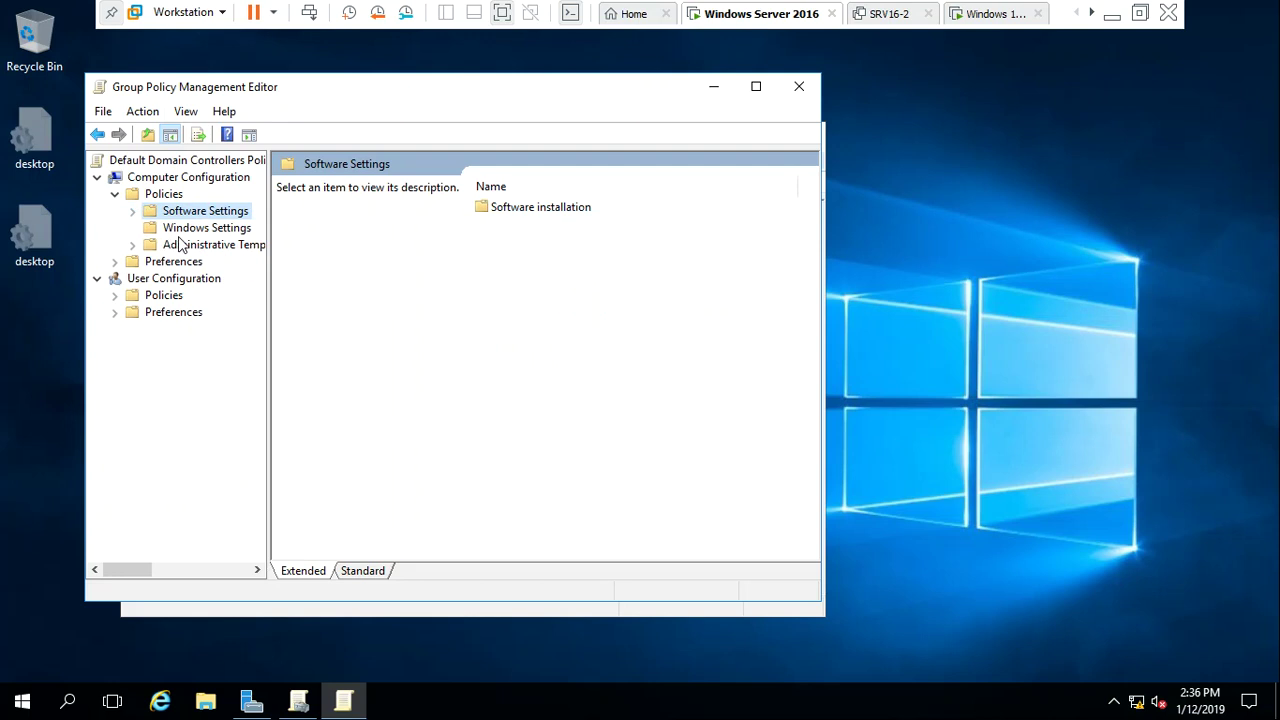
pyautogui.doubleClick(198, 229)
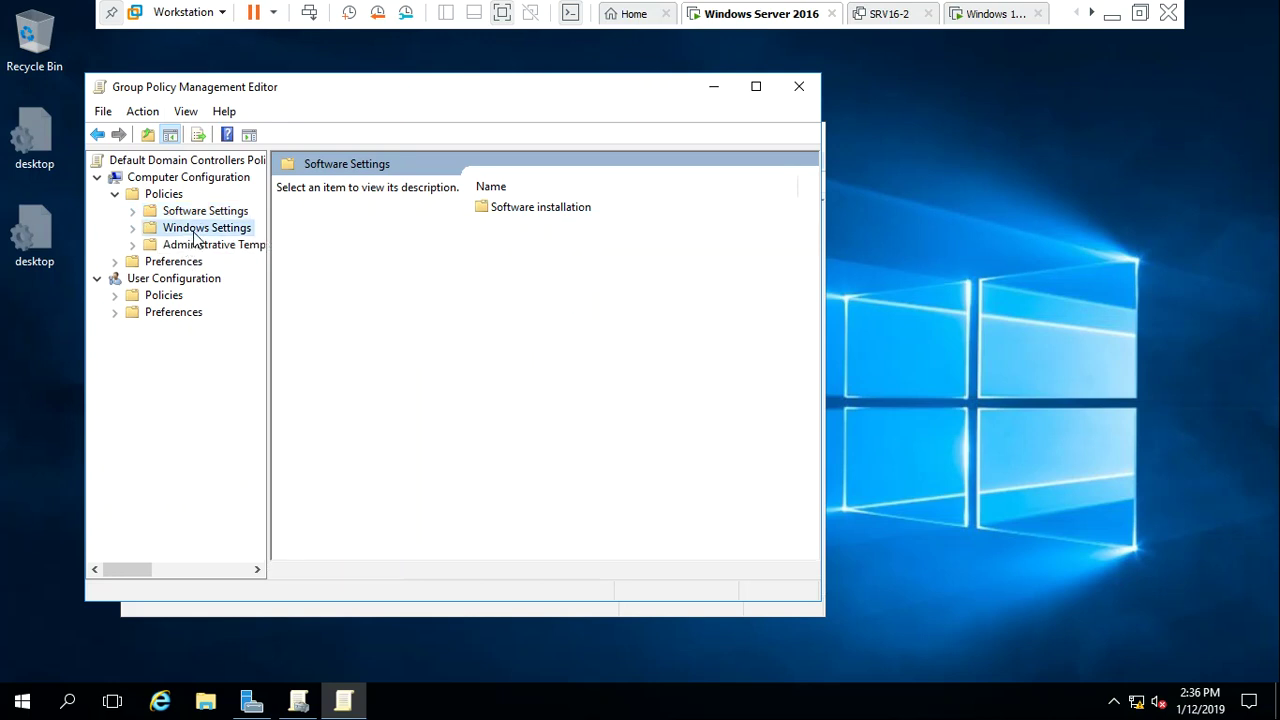
pyautogui.click(190, 299)
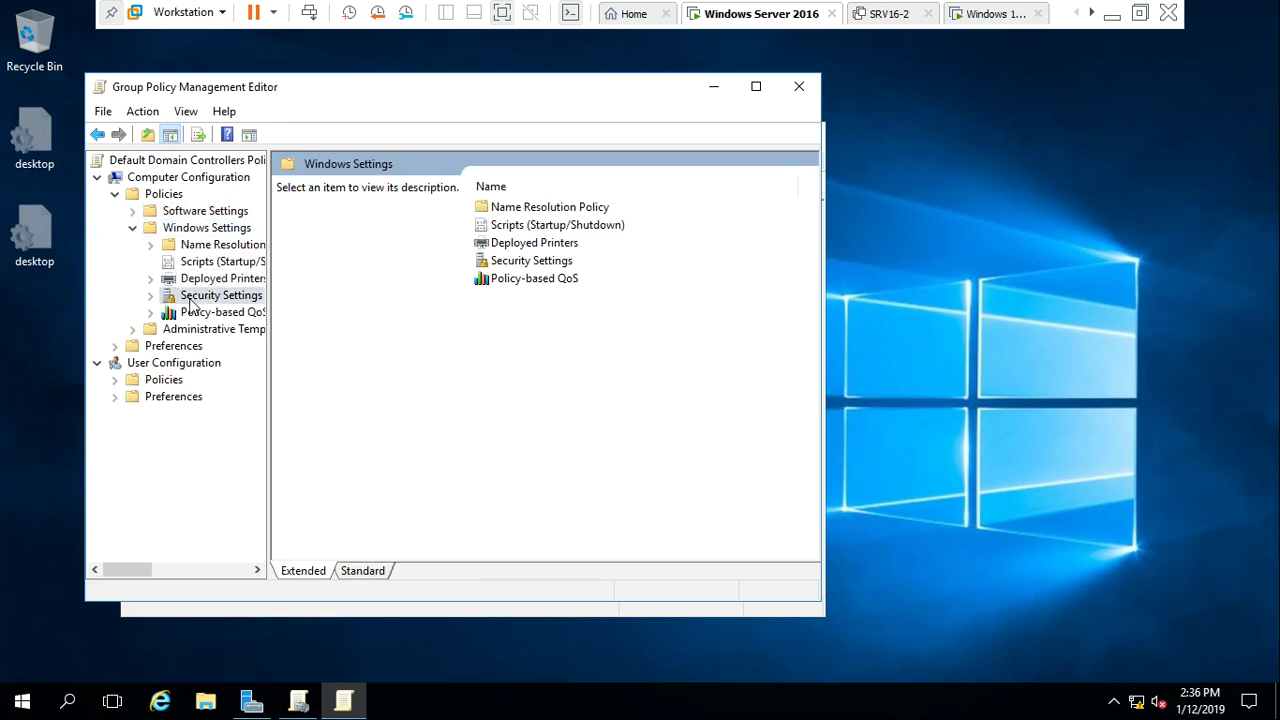
pyautogui.doubleClick(191, 300)
pyautogui.click(205, 295)
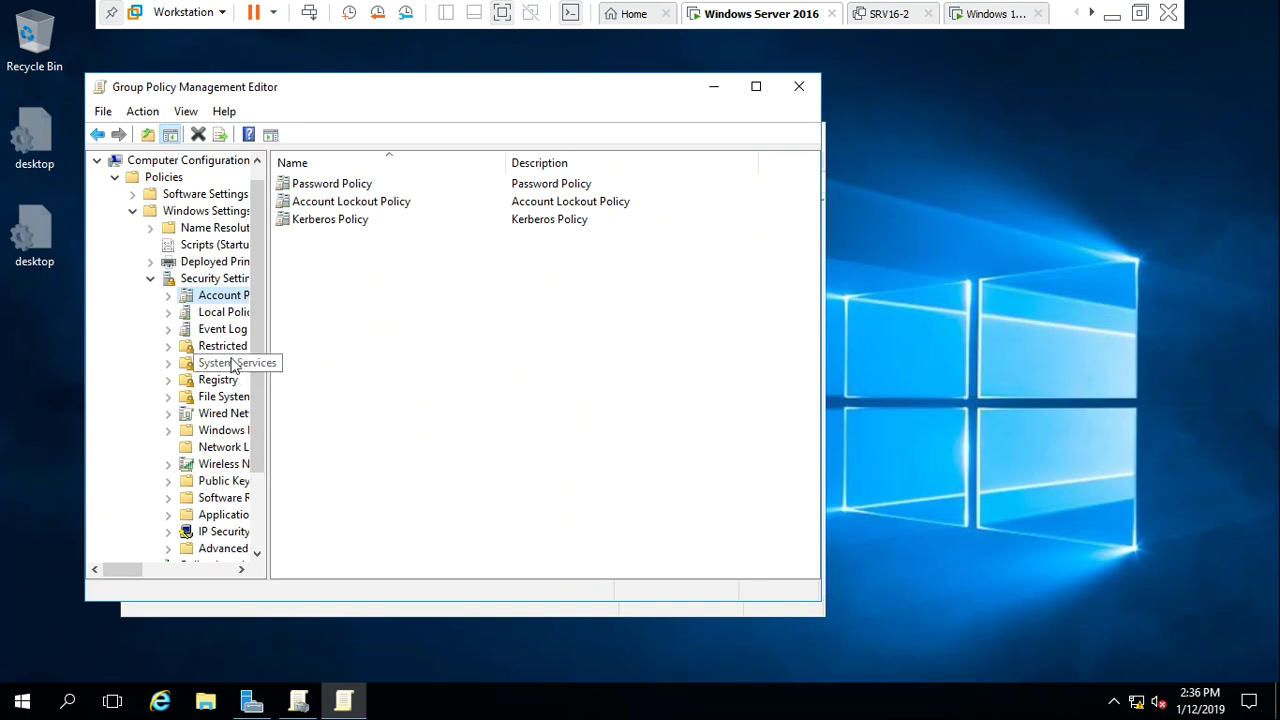
pyautogui.doubleClick(230, 312)
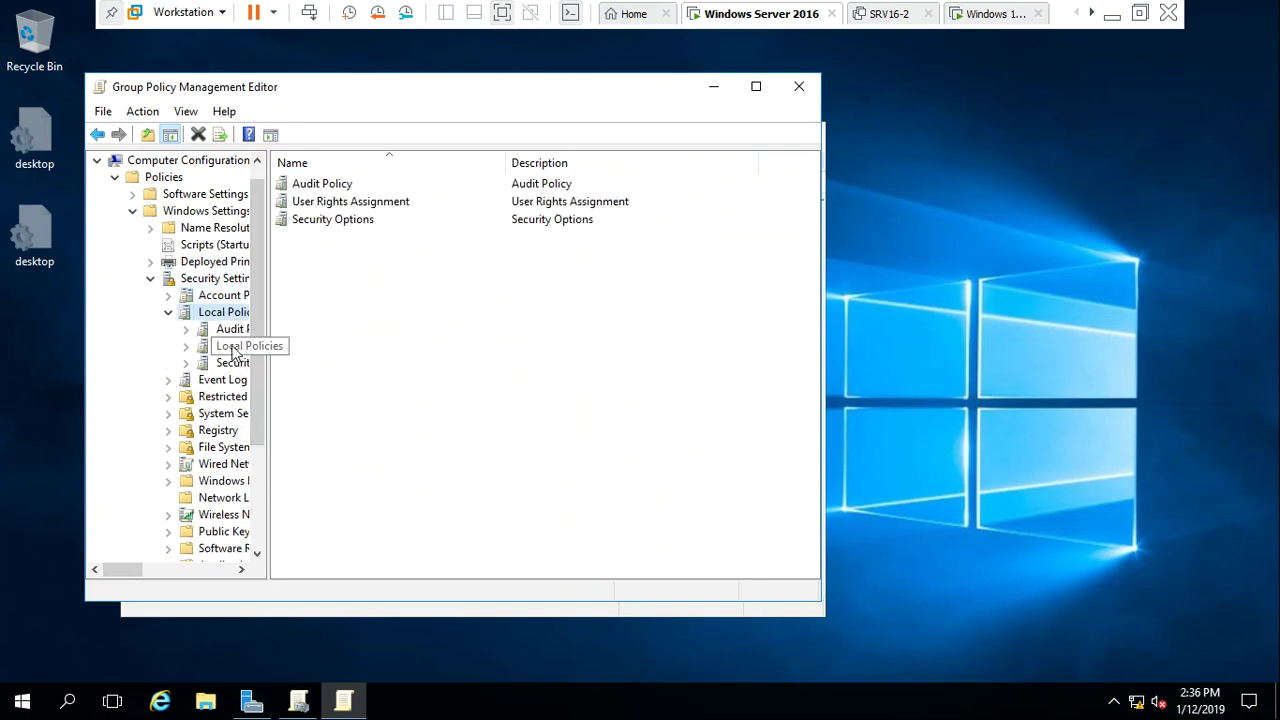
pyautogui.click(231, 349)
# Add the Users group to the Allow log on locally policy and apply it
pyautogui.doubleClick(333, 273)
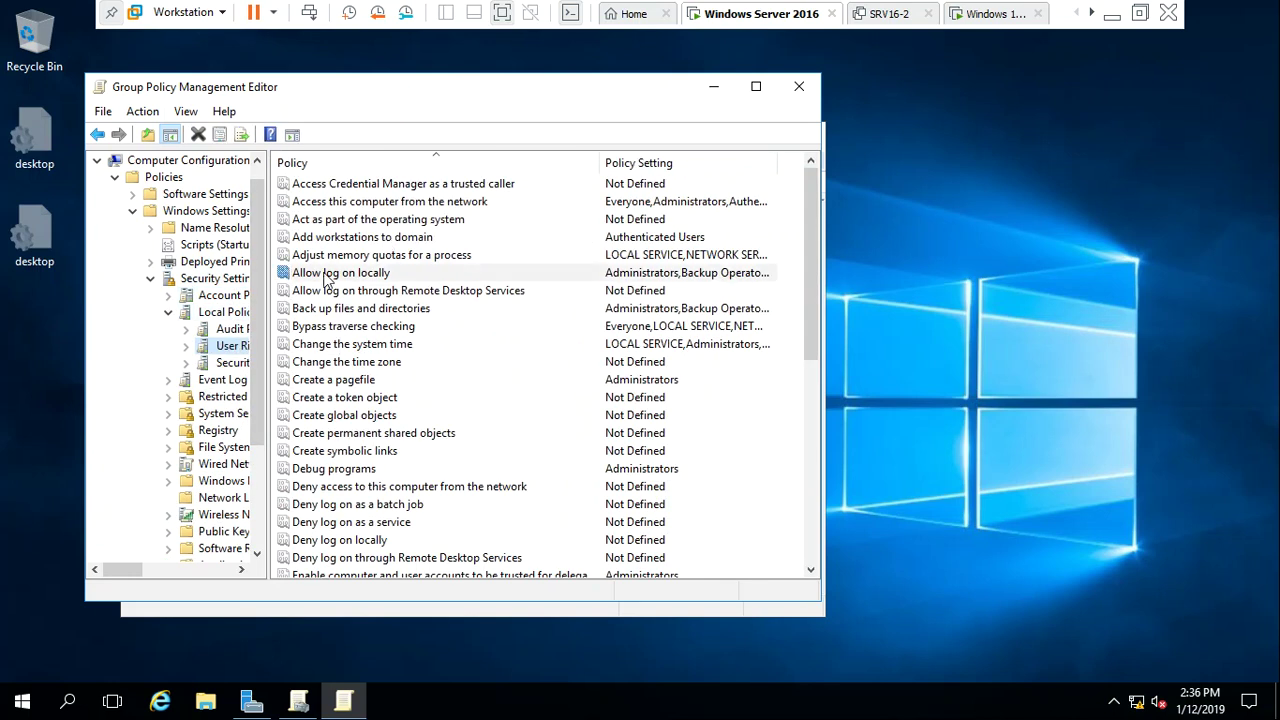
pyautogui.click(365, 413)
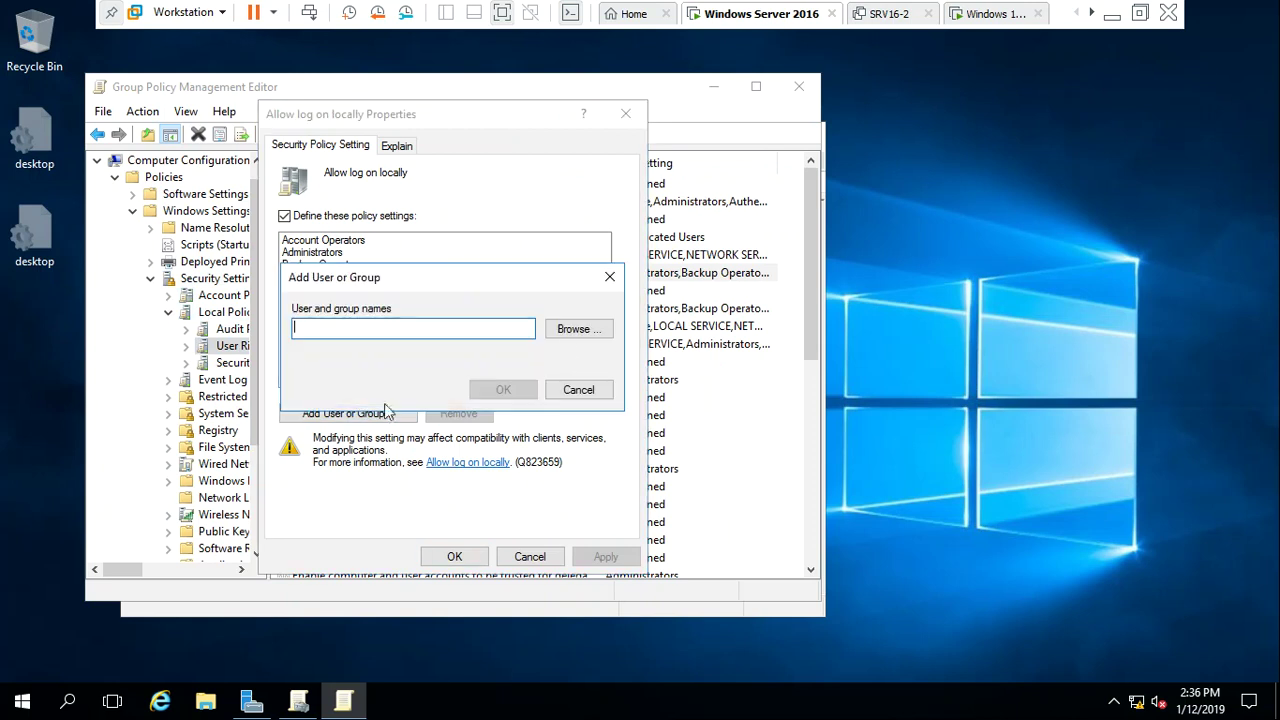
pyautogui.click(582, 332)
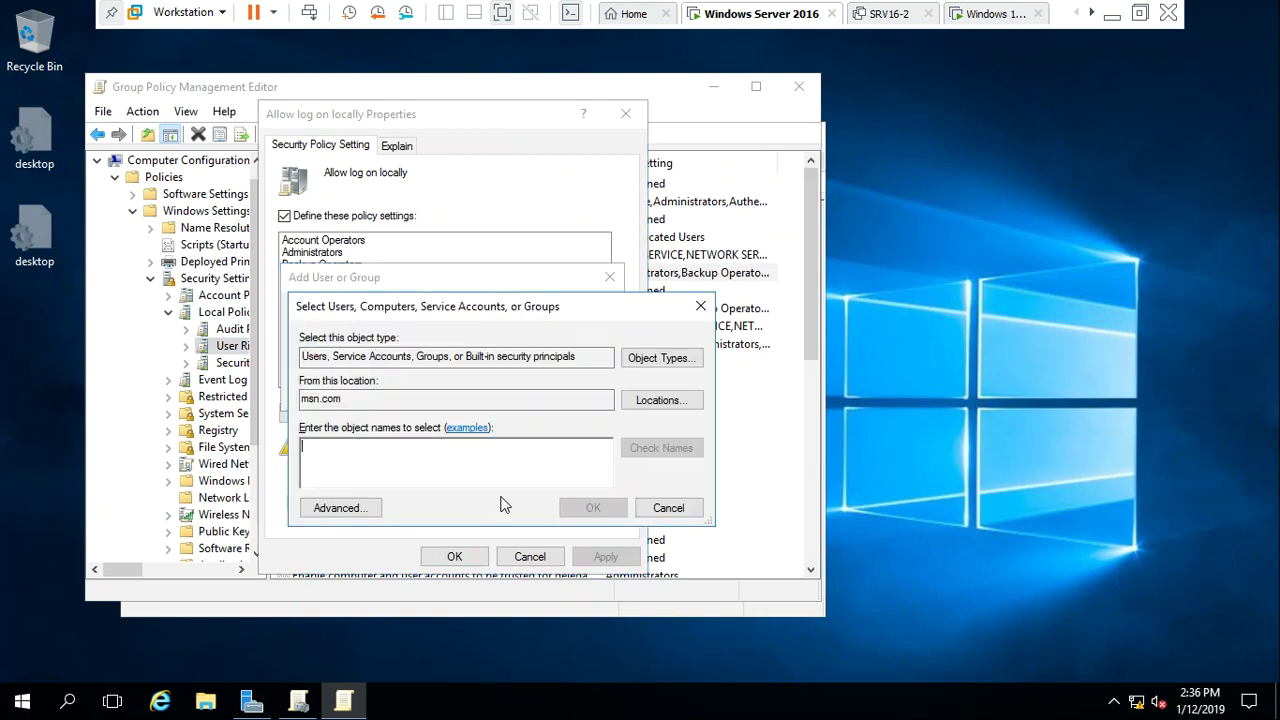
pyautogui.write('users')
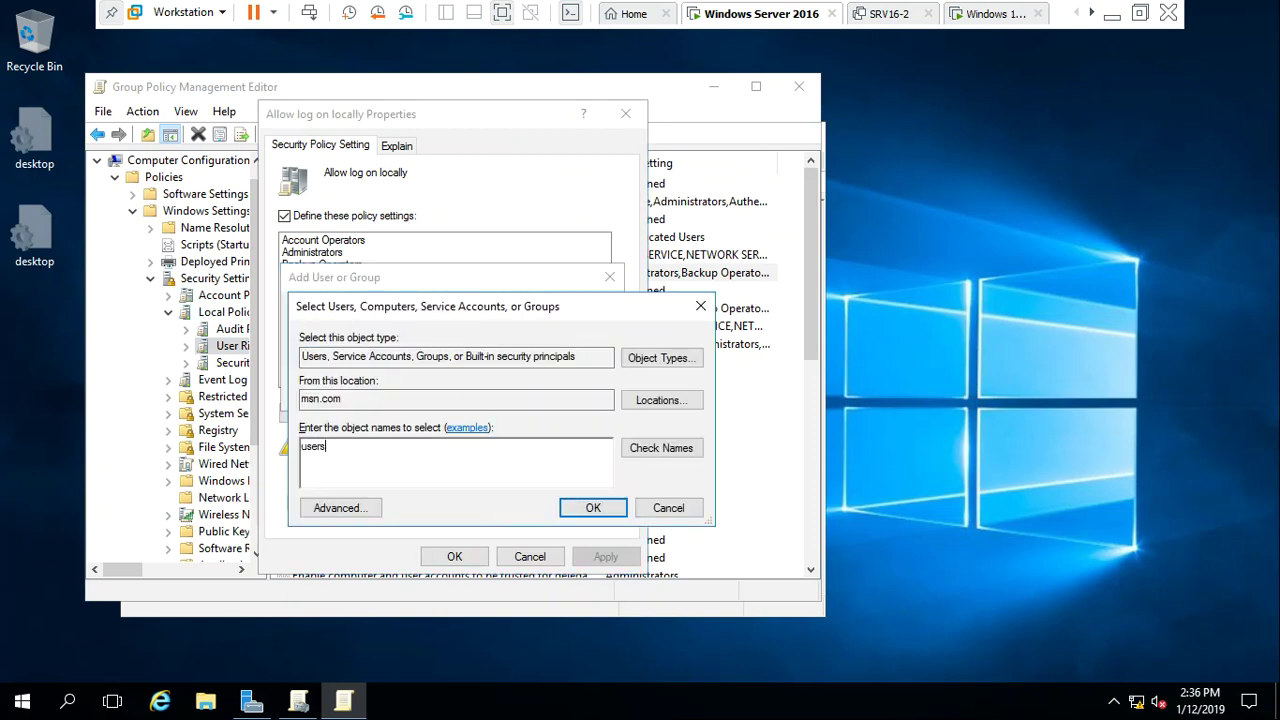
pyautogui.press('Return')
pyautogui.click(590, 508)
pyautogui.click(512, 393)
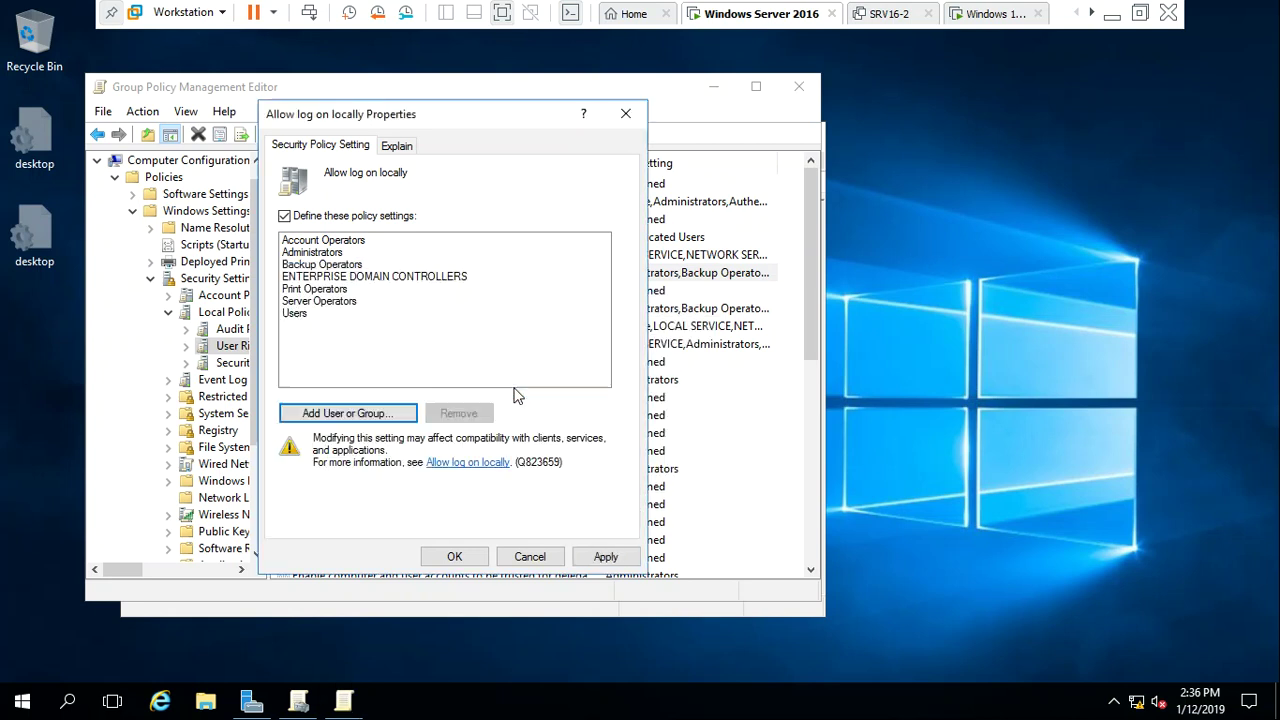
pyautogui.click(598, 557)
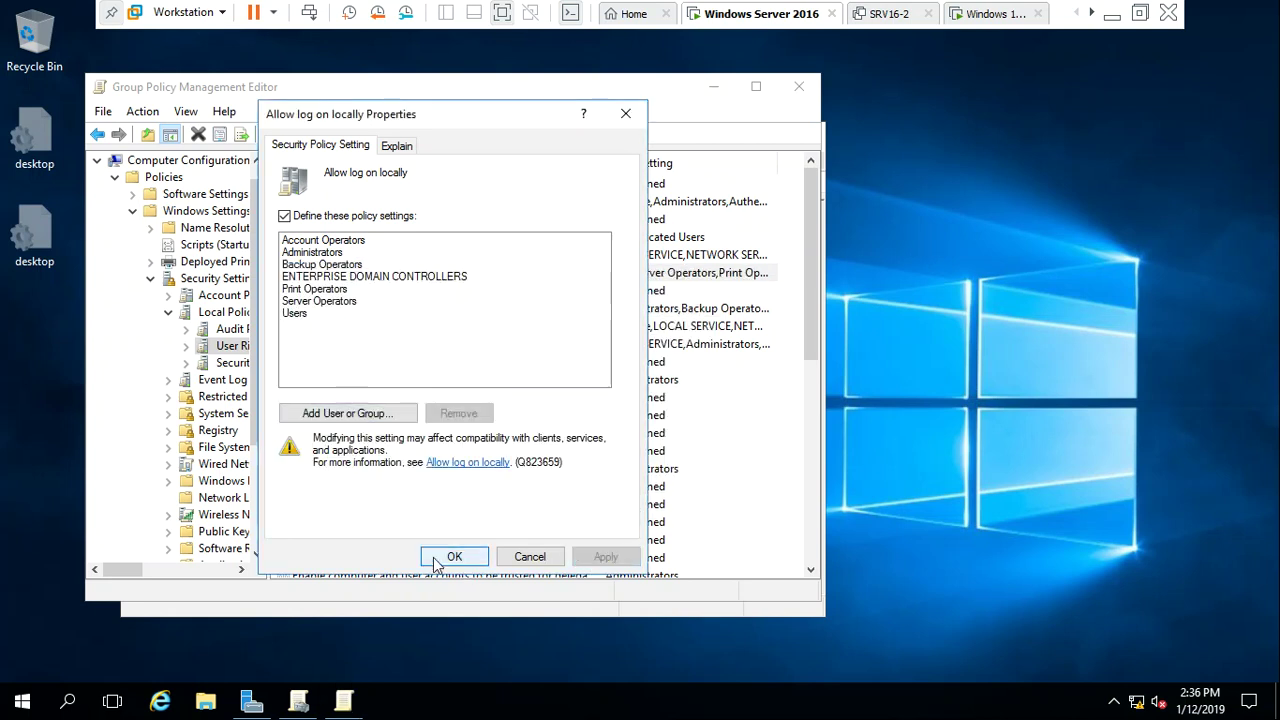
pyautogui.click(442, 558)
# Close the Group Policy Management Editor and Group Policy Management windows
pyautogui.click(799, 86)
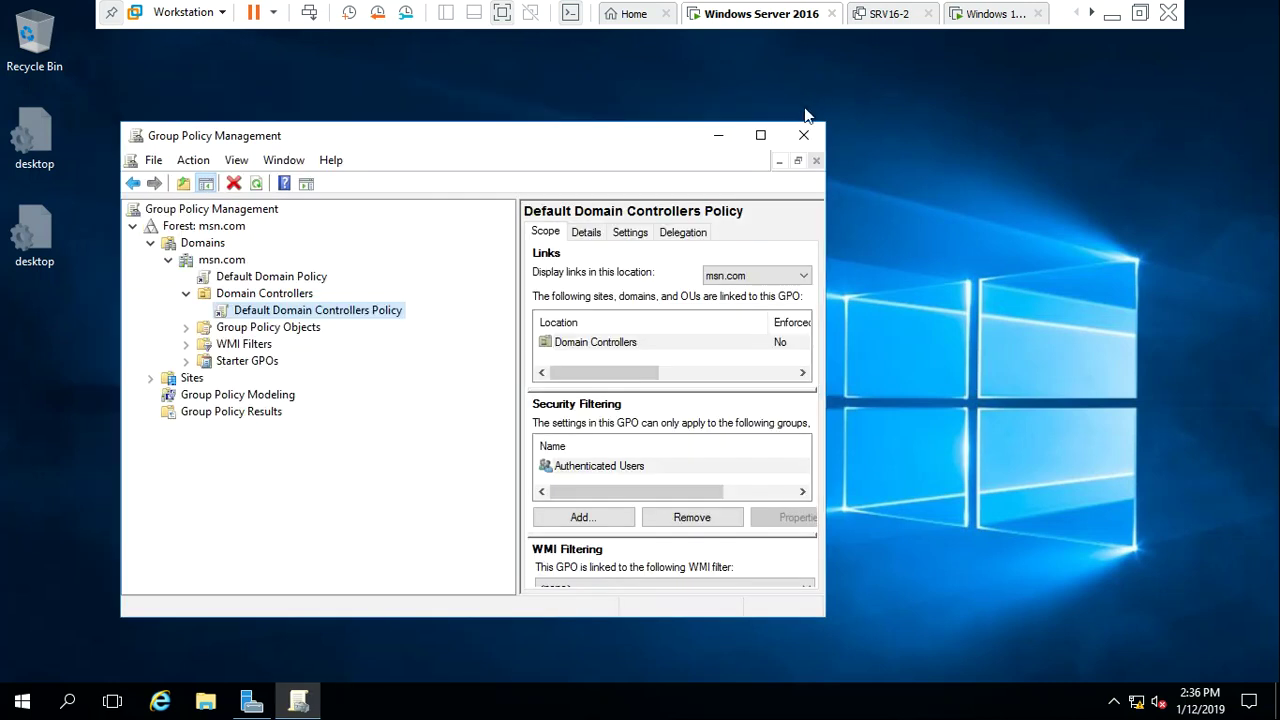
pyautogui.click(804, 135)
pyautogui.press('super+r')
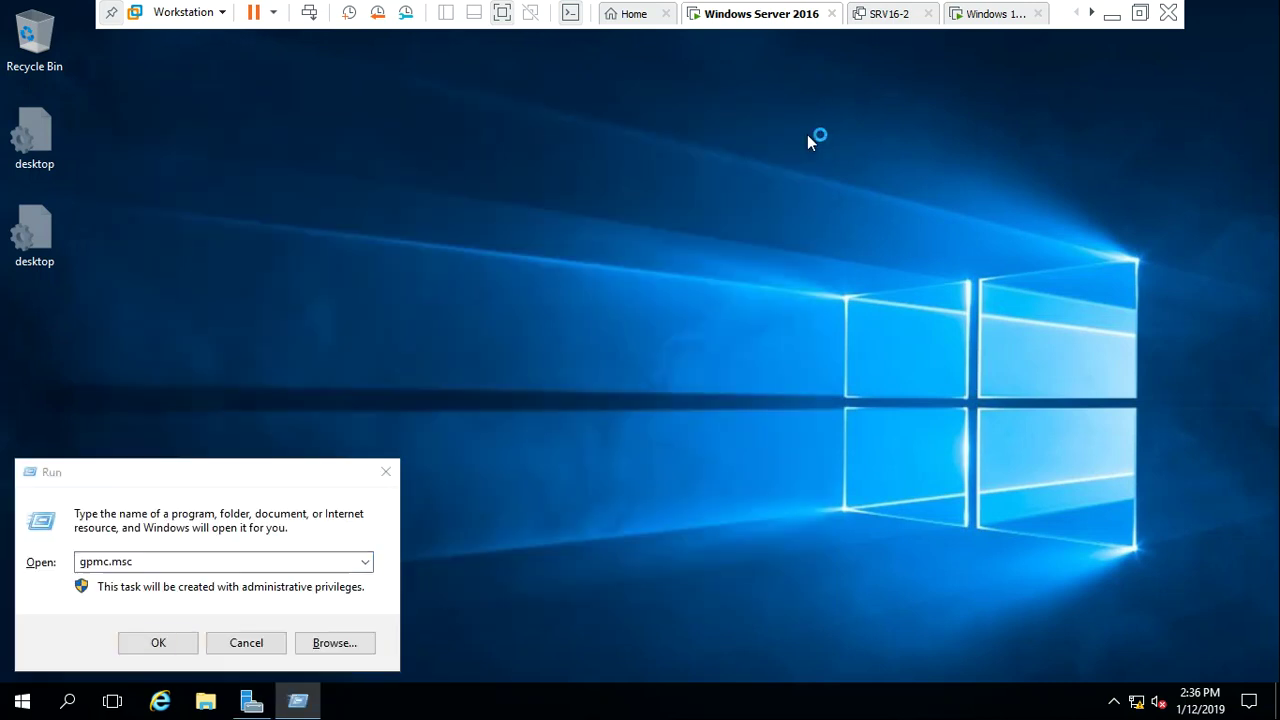
pyautogui.press('Return')
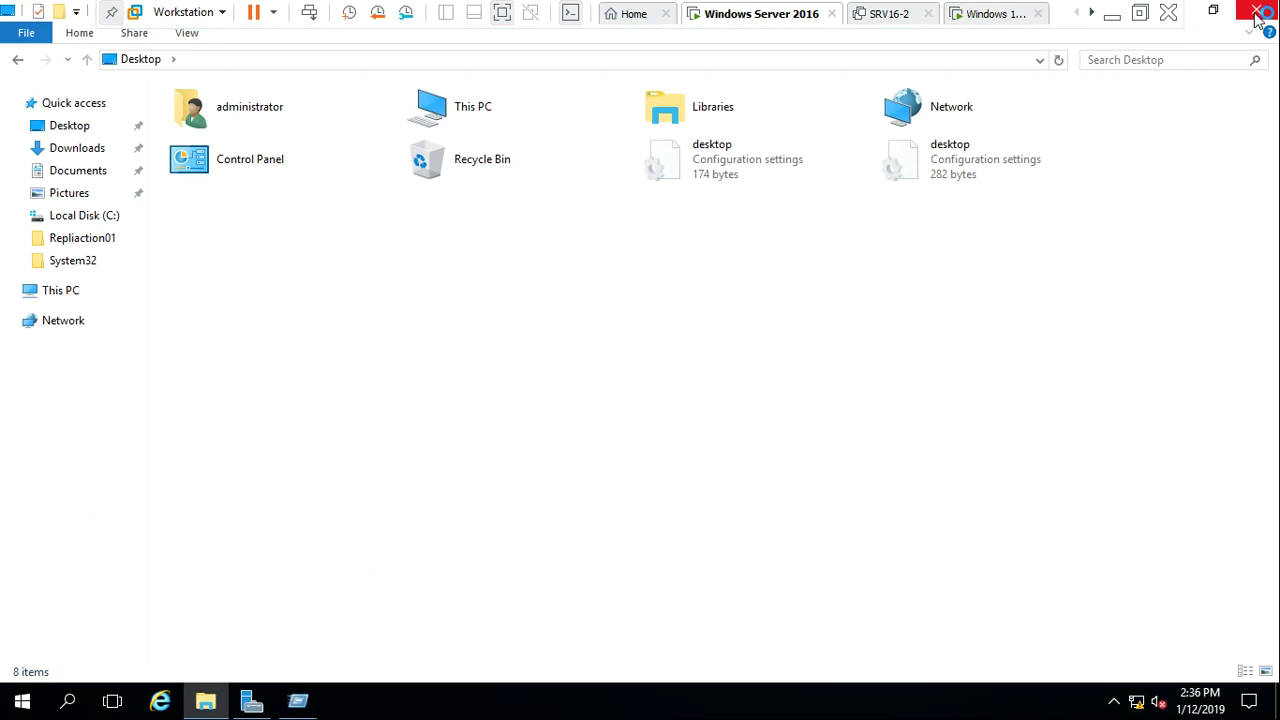
pyautogui.click(1256, 10)
# Force a group policy refresh with gpupdate /force from the Run box
pyautogui.press('super+r')
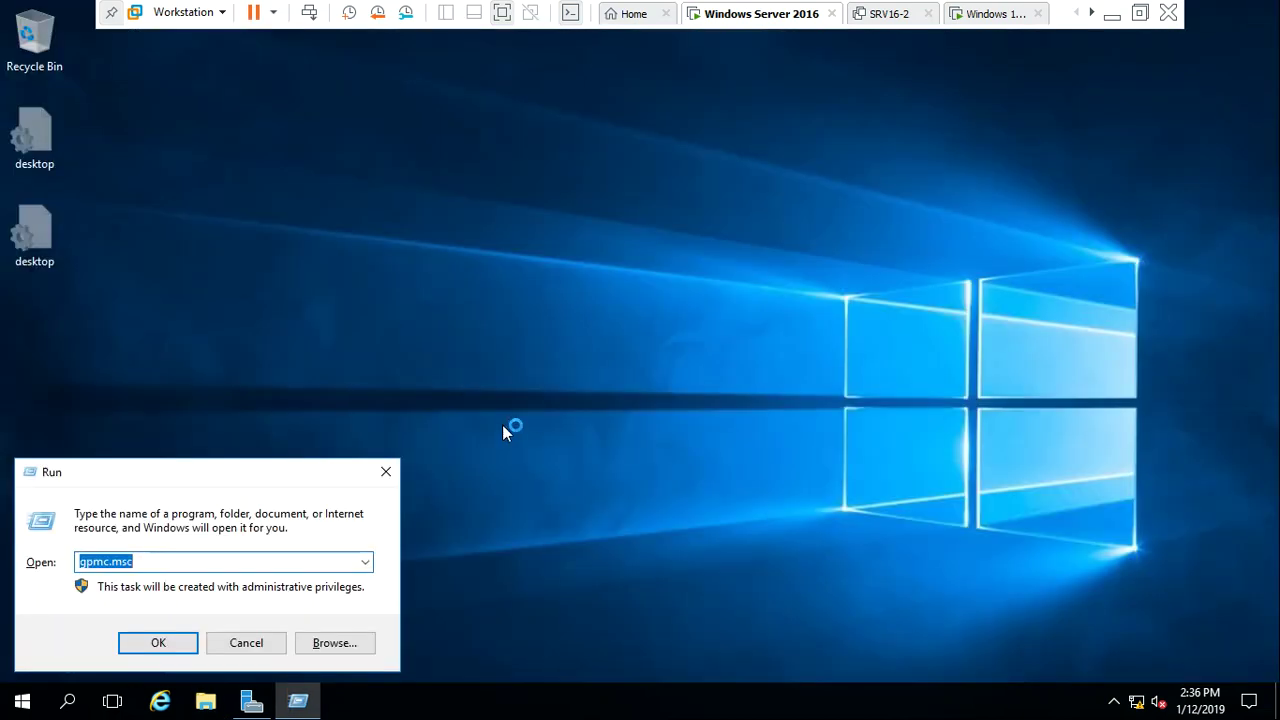
pyautogui.press('BackSpace')
pyautogui.write('gpu')
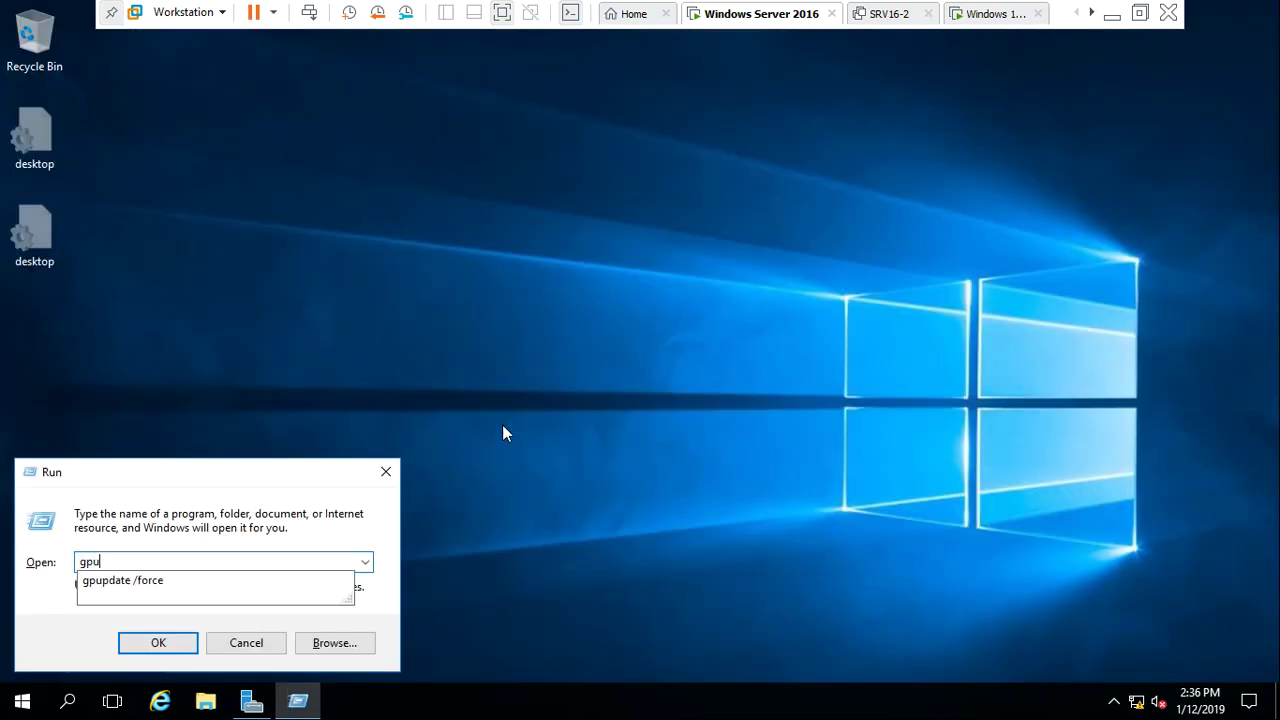
pyautogui.press('Down')
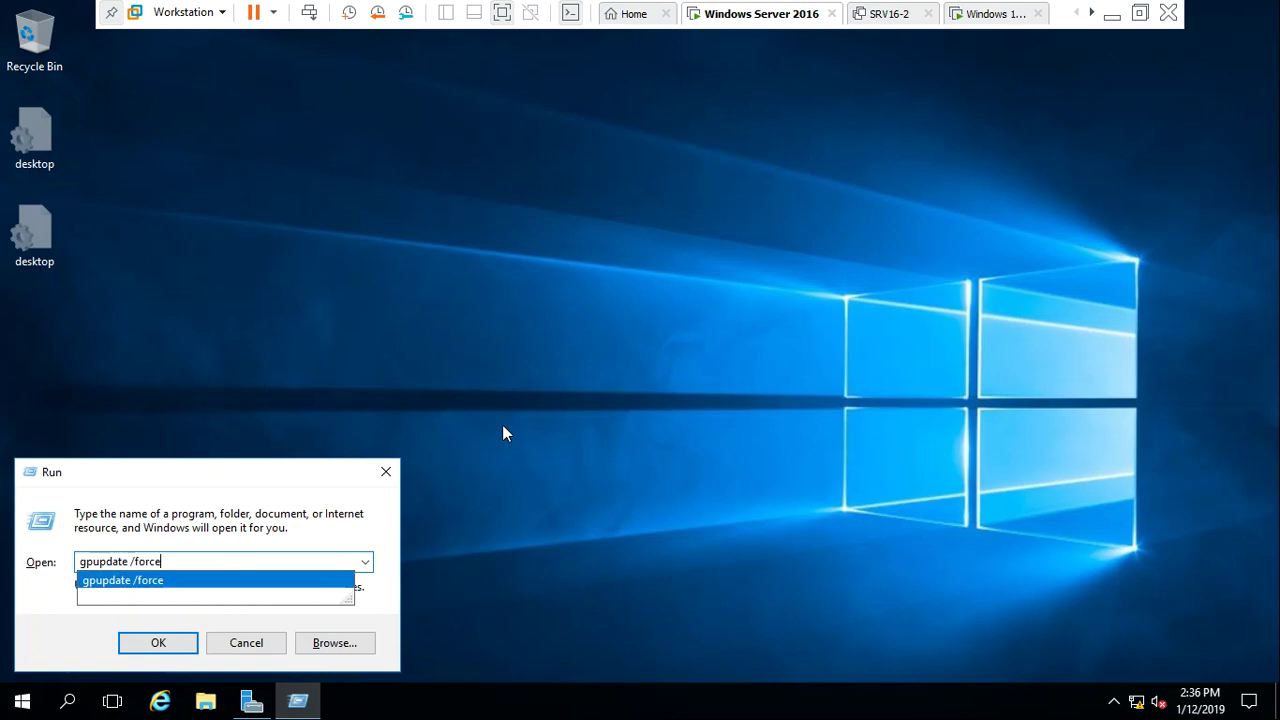
pyautogui.press('Return')
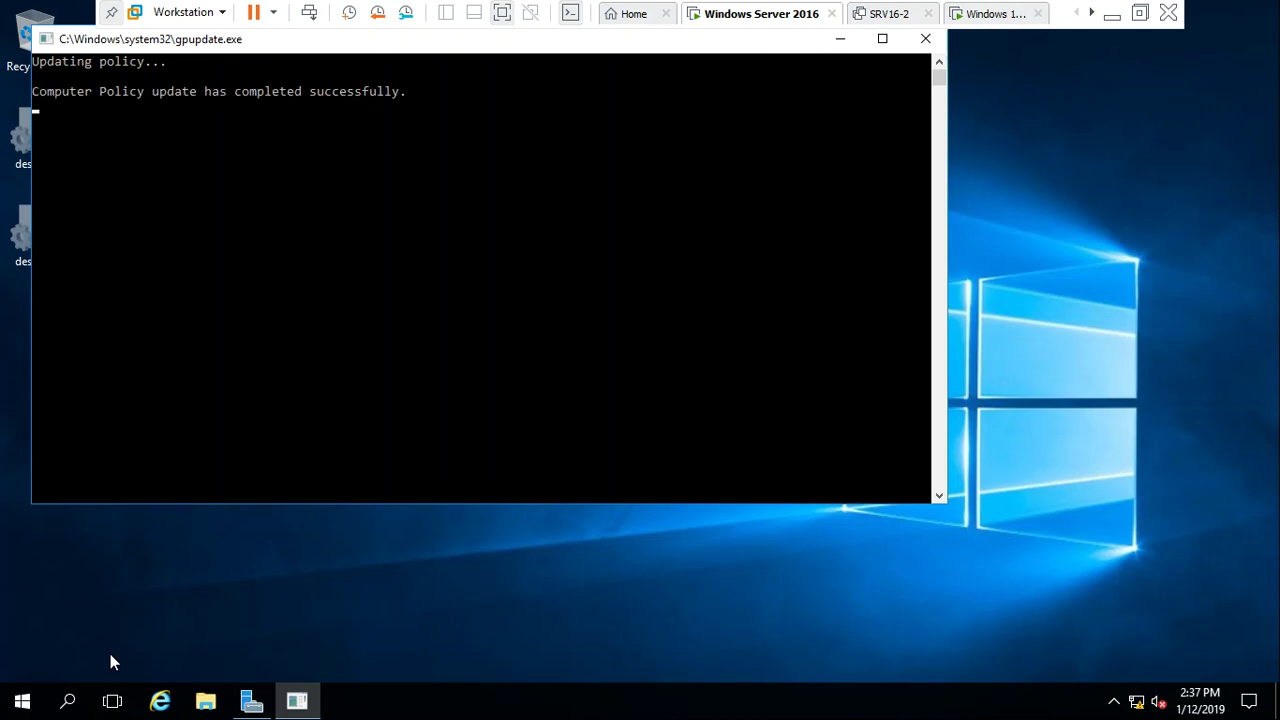
# Sign out of the server with the logoff command
pyautogui.press('super+r')
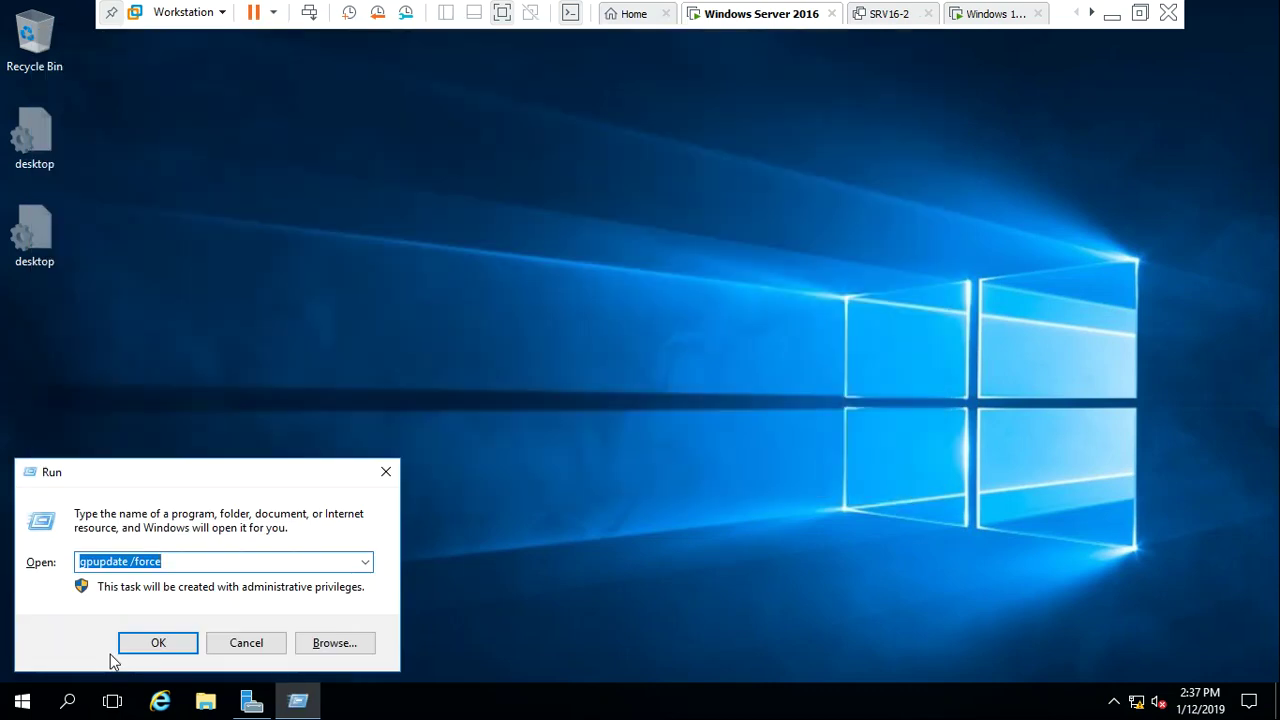
pyautogui.write('logoff')
pyautogui.press('Return')
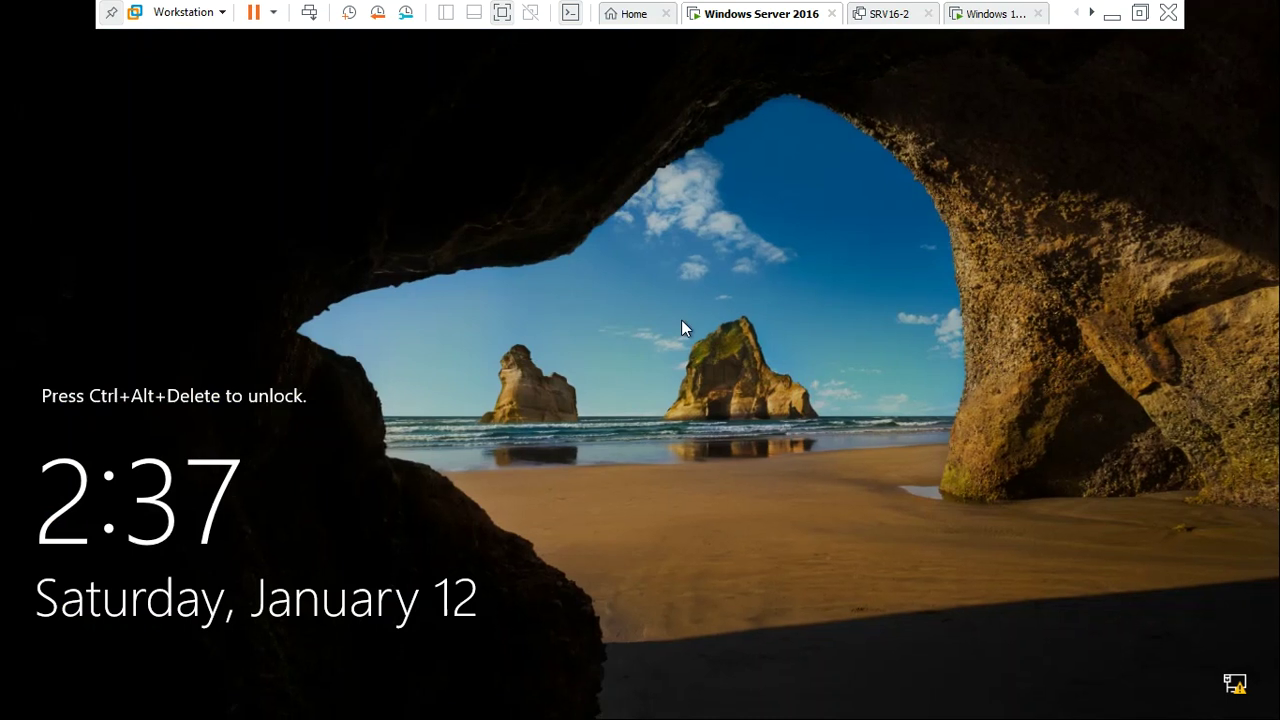
# Sign in through Other user as domain account user1 with its password
pyautogui.press('ctrl+alt+Insert')
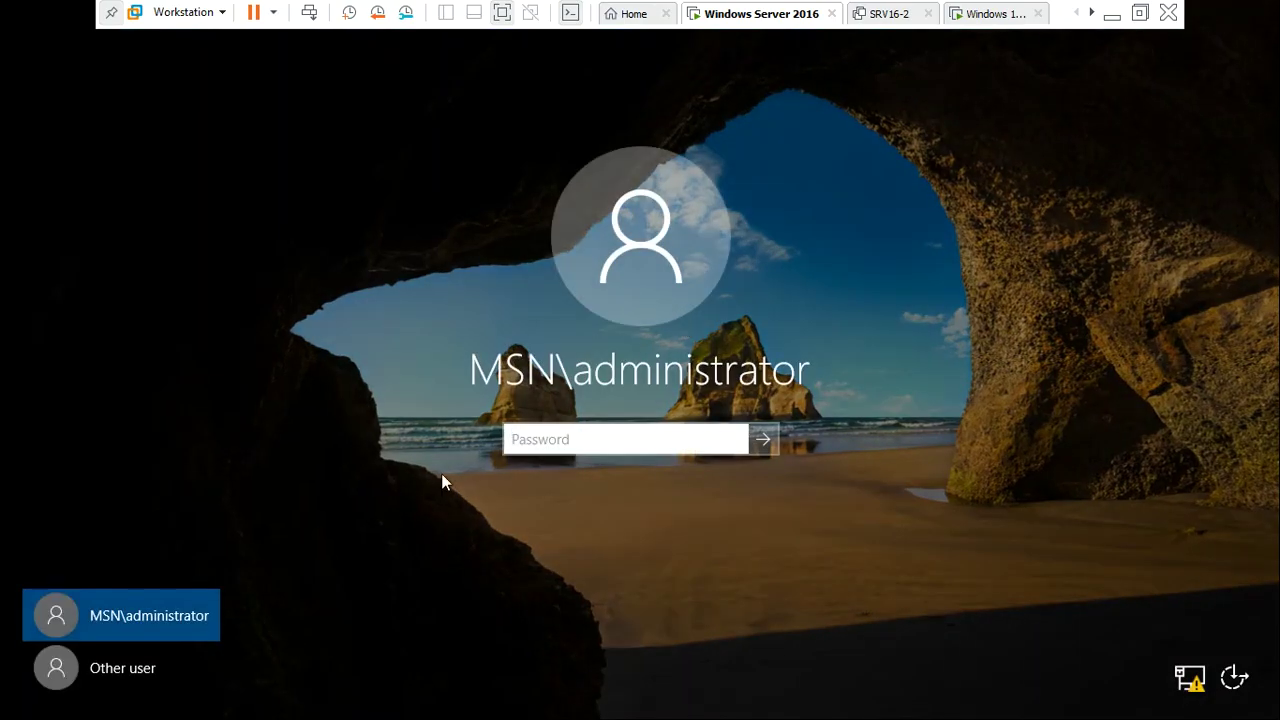
pyautogui.click(95, 672)
pyautogui.write('user1')
pyautogui.press('Tab')
pyautogui.write('•••••••••')
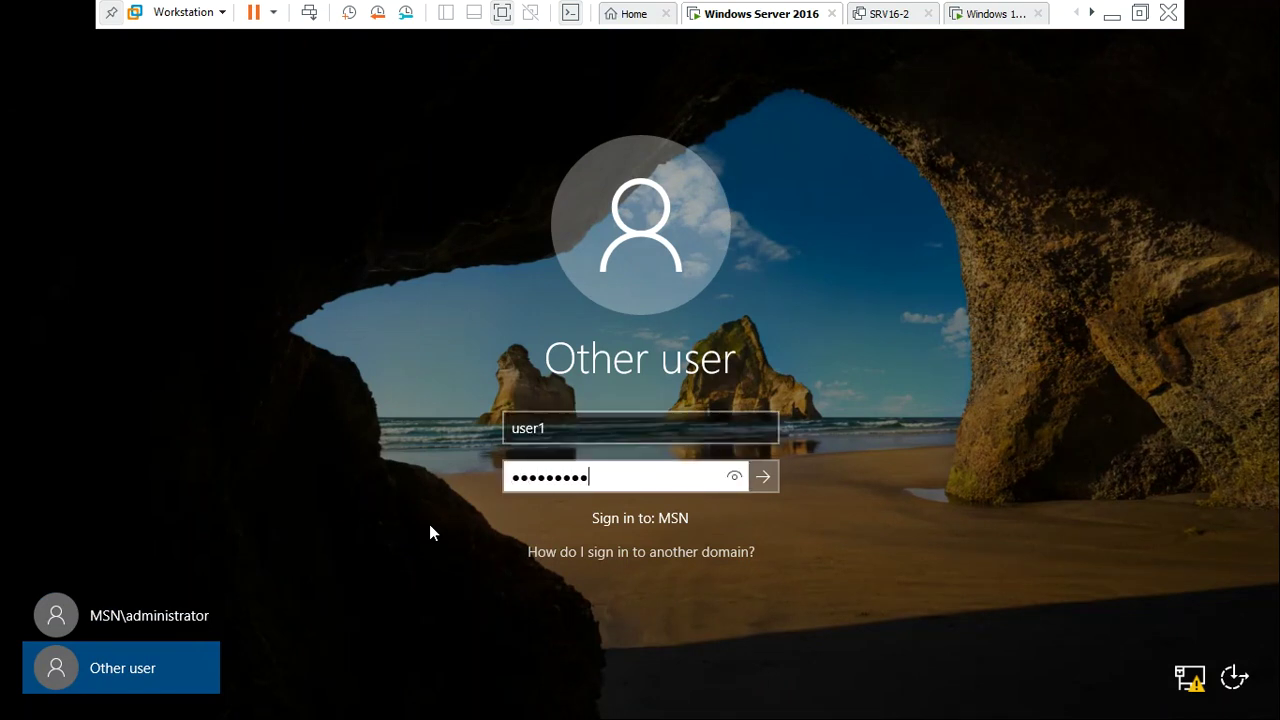
pyautogui.press('Return')
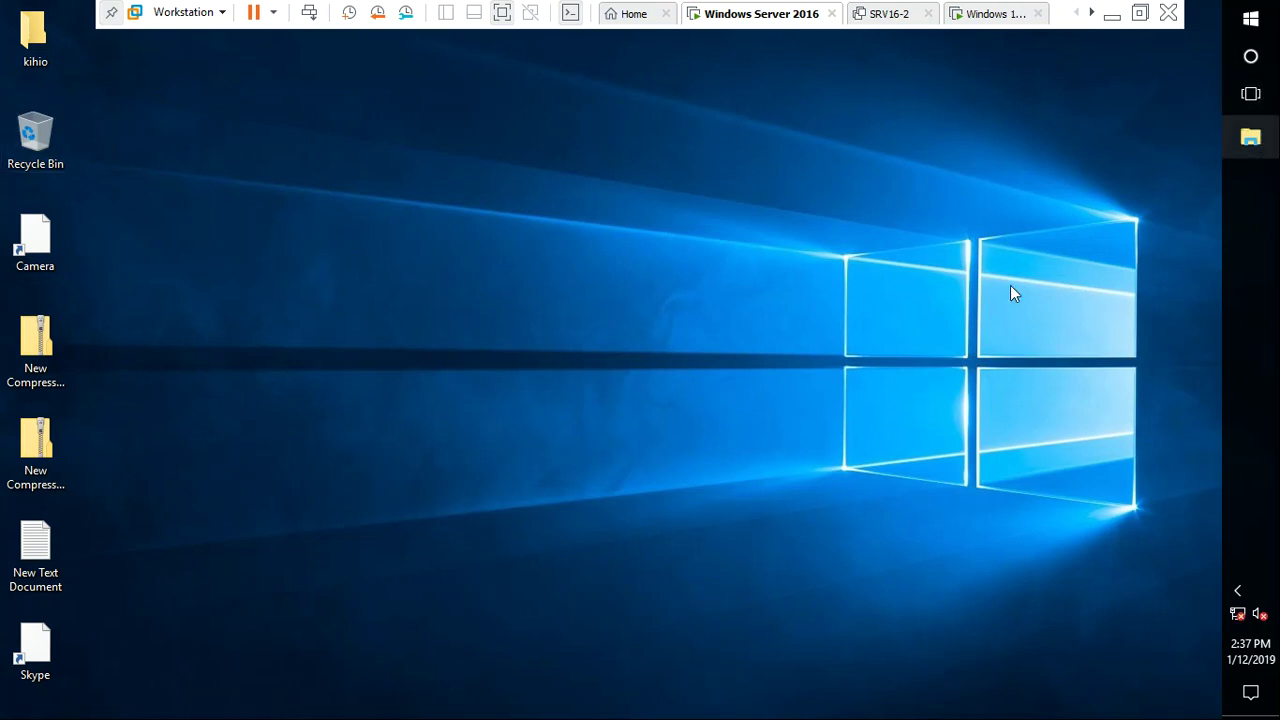
pyautogui.press('super+e')
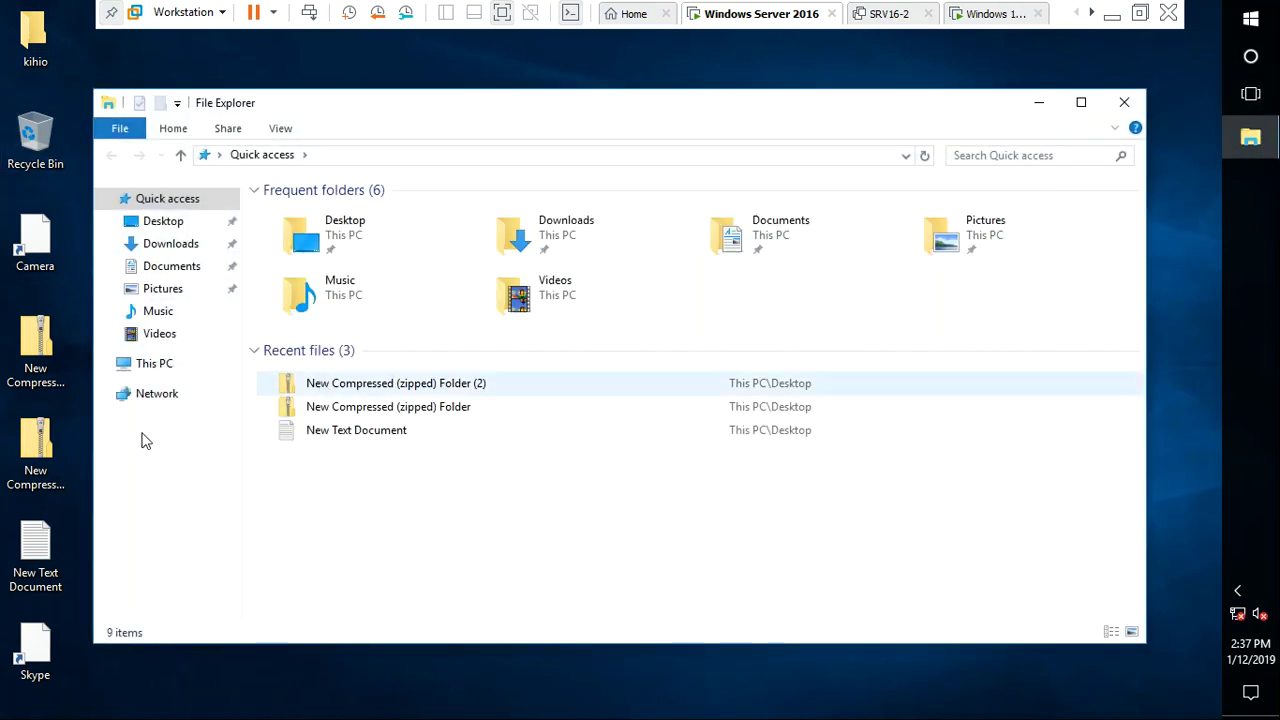
pyautogui.click(165, 245)
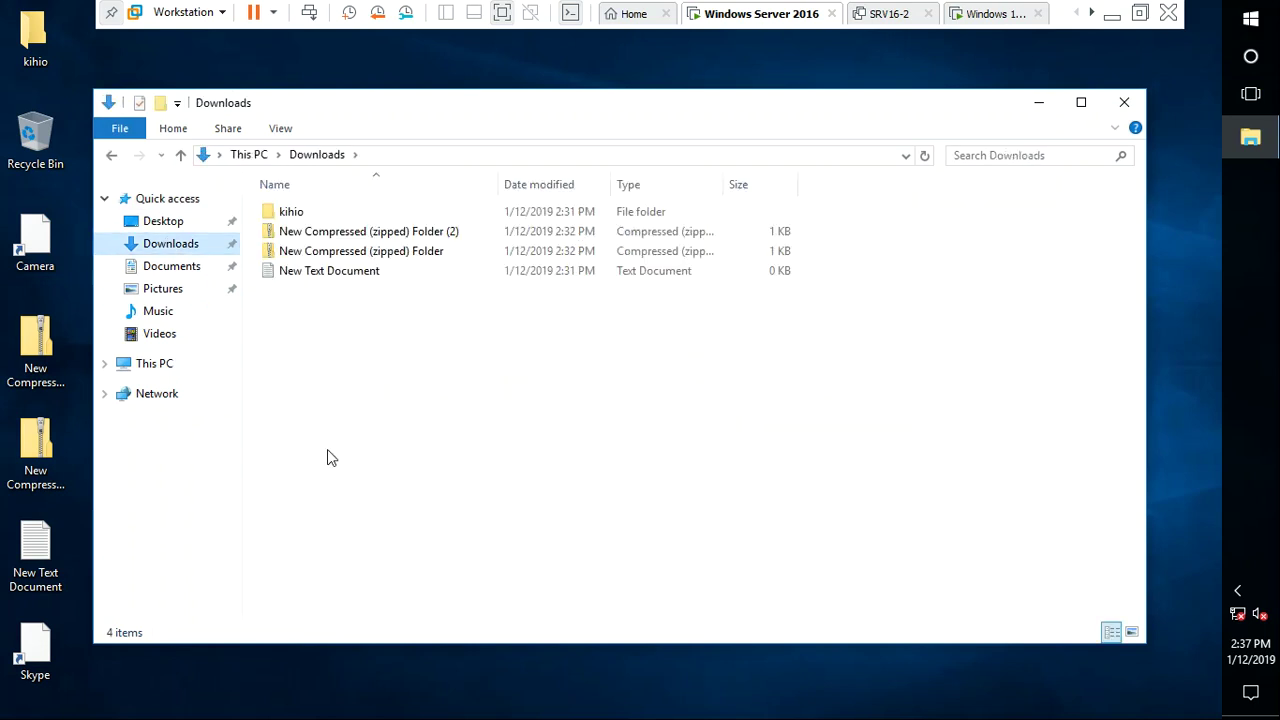
pyautogui.click(150, 264)
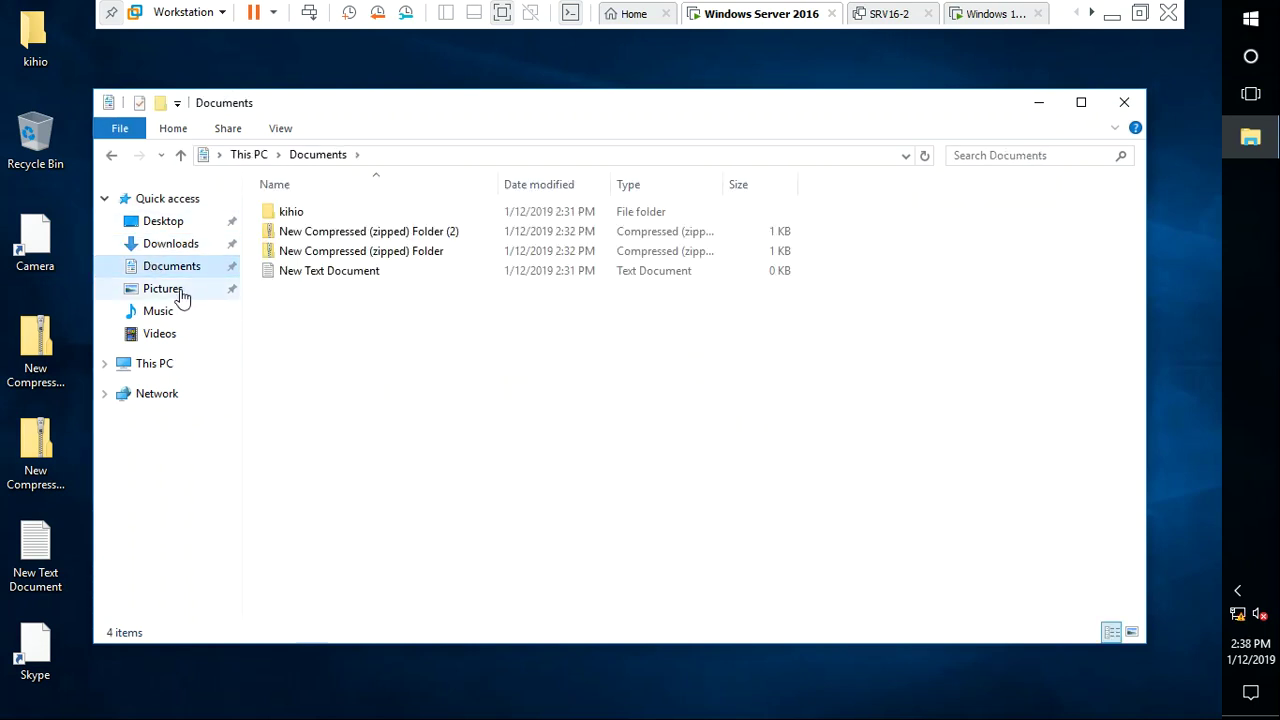
pyautogui.click(181, 291)
pyautogui.click(193, 311)
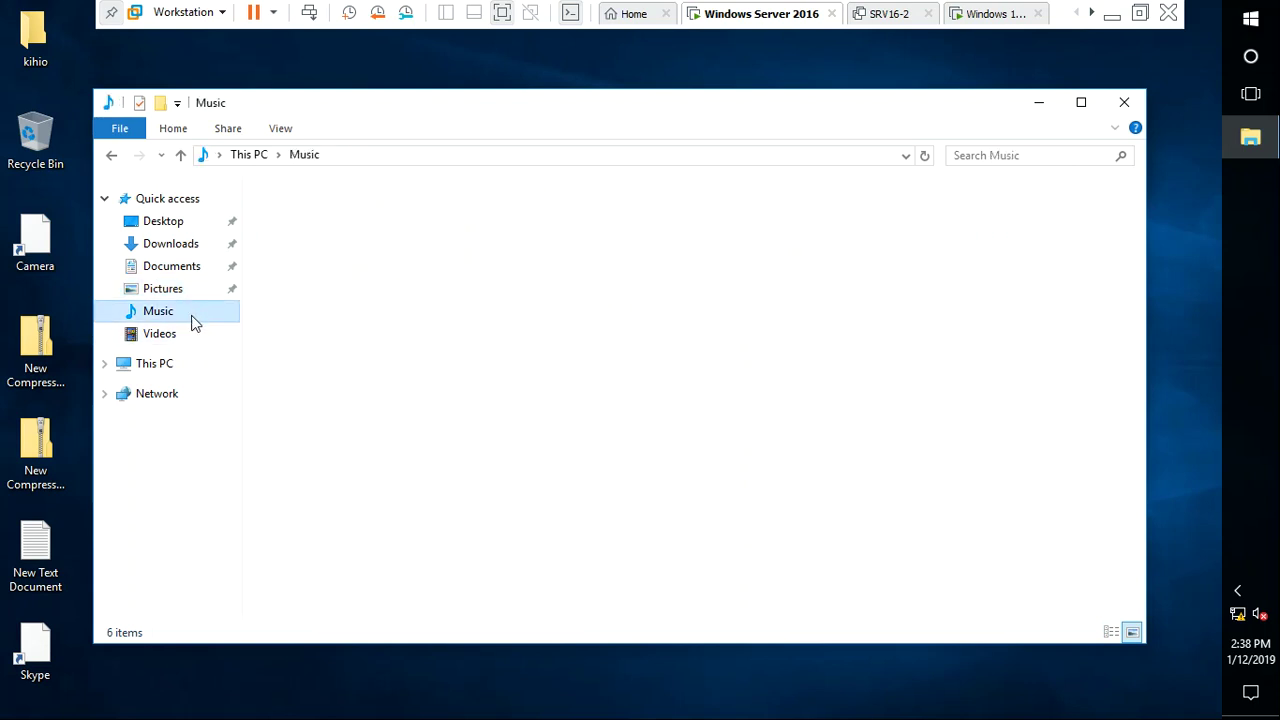
pyautogui.click(184, 338)
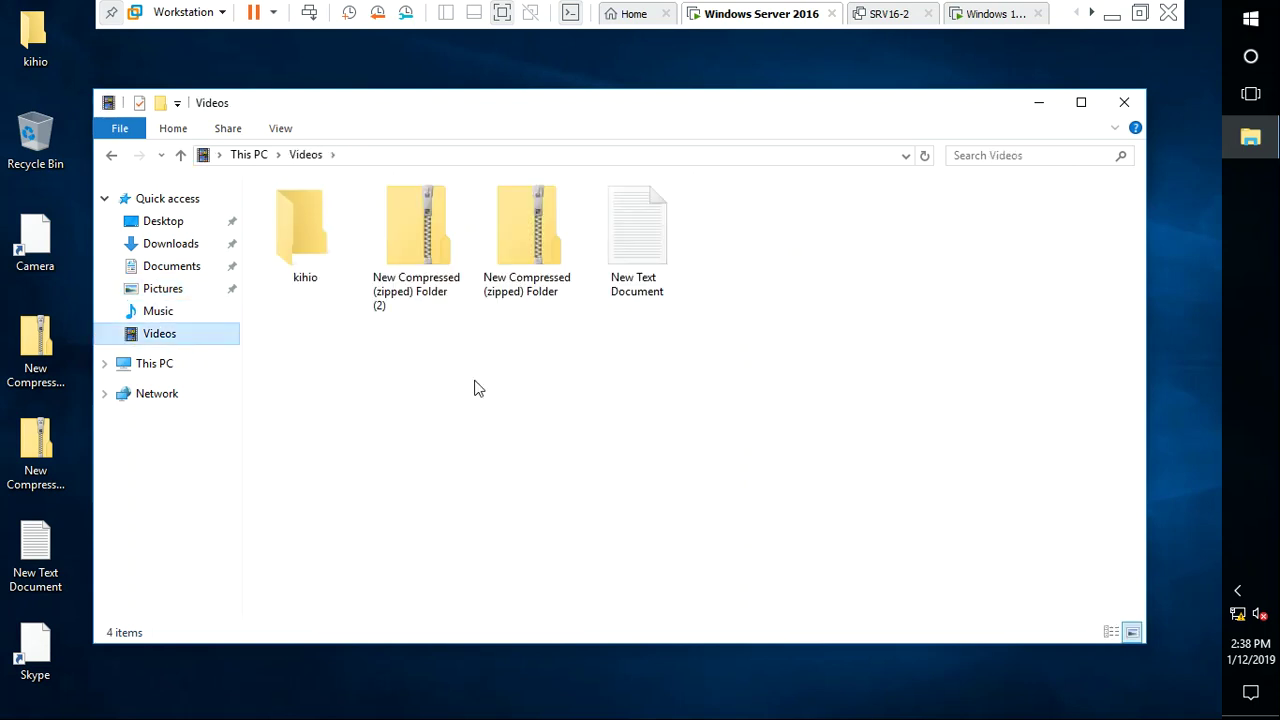
pyautogui.click(1124, 103)
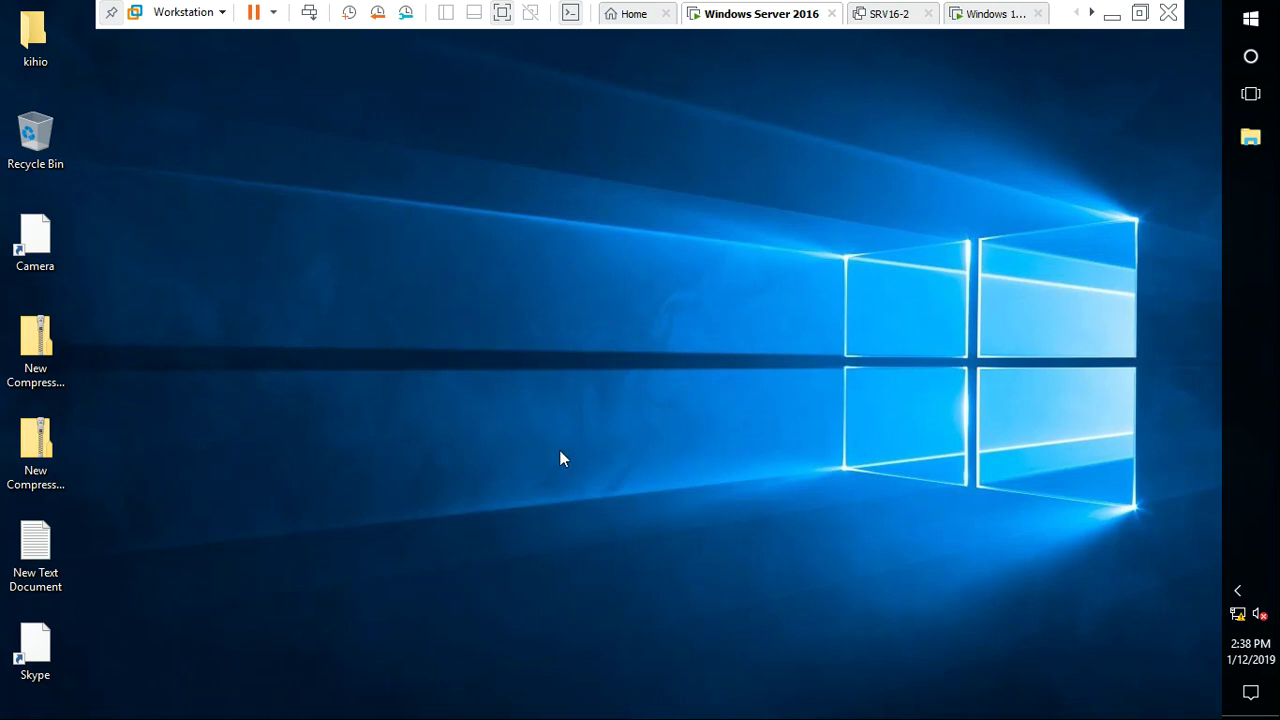
# Launch sysdm.cpl, supplying the administrator account and its password to open System Properties
pyautogui.press('super+r')
pyautogui.write('sysdm.cpl')
pyautogui.press('Return')
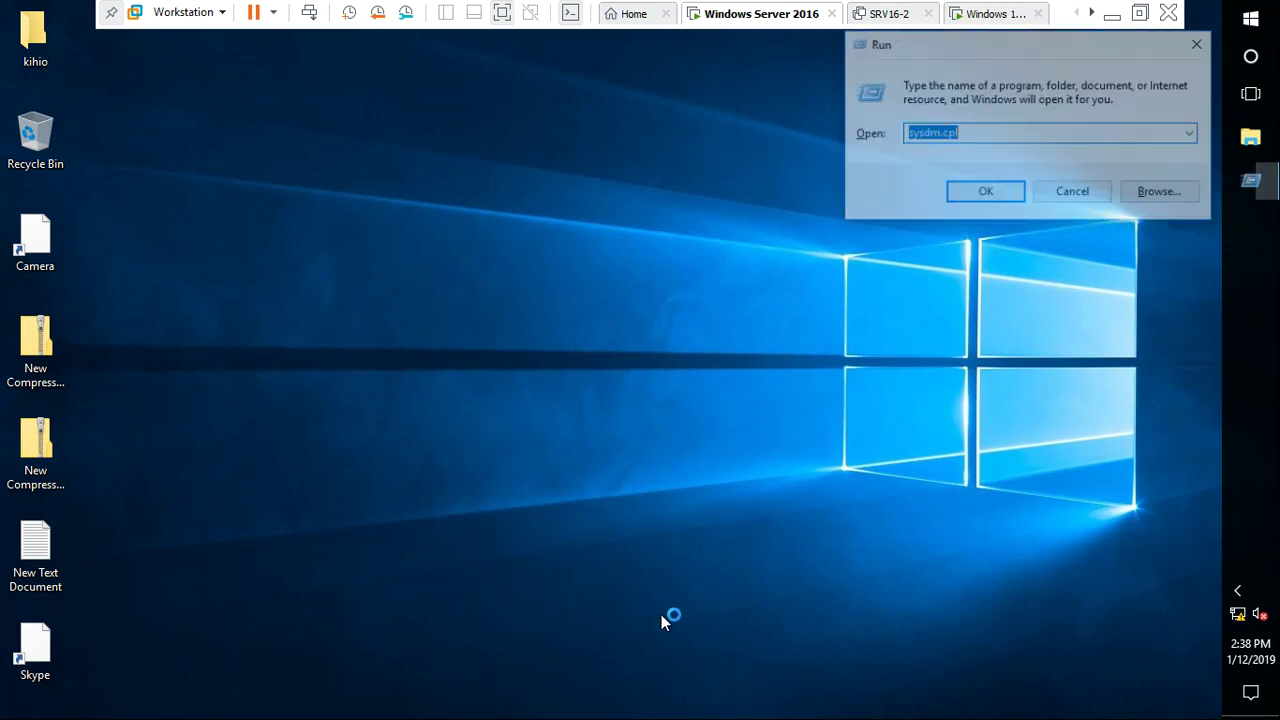
pyautogui.write('administra')
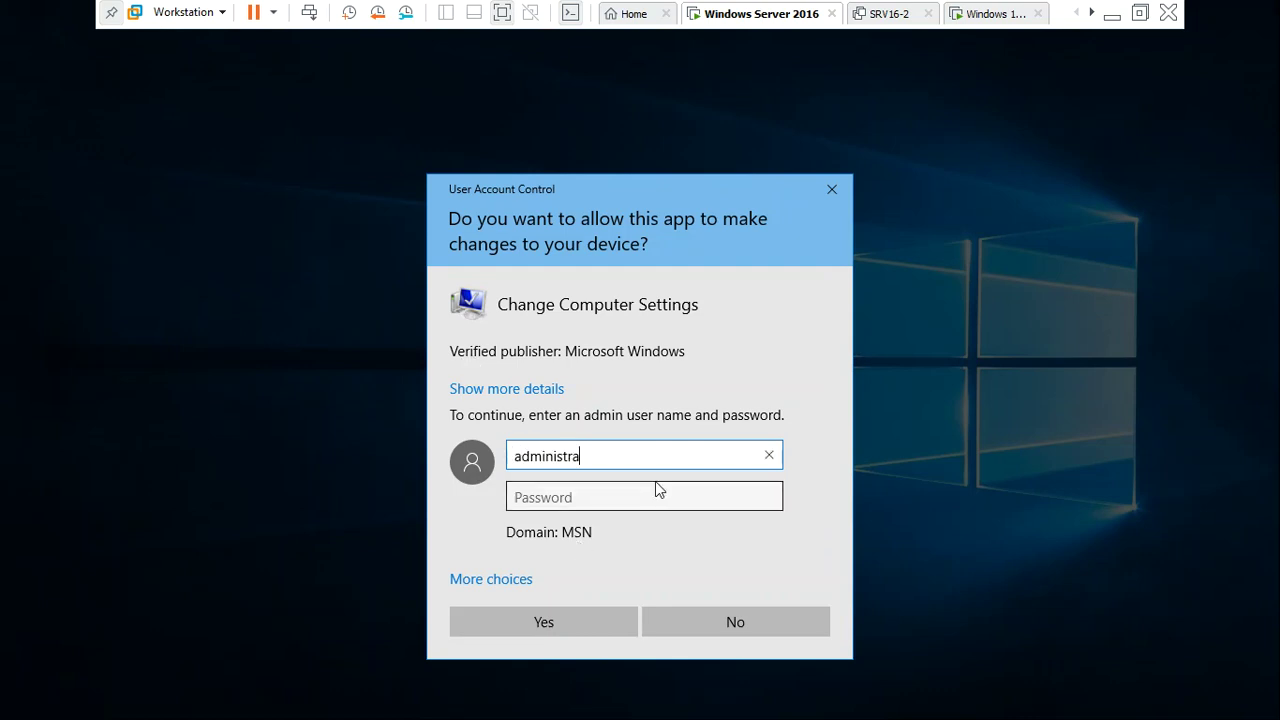
pyautogui.write('tor')
pyautogui.press('Tab')
pyautogui.write('Pa$$w0r')
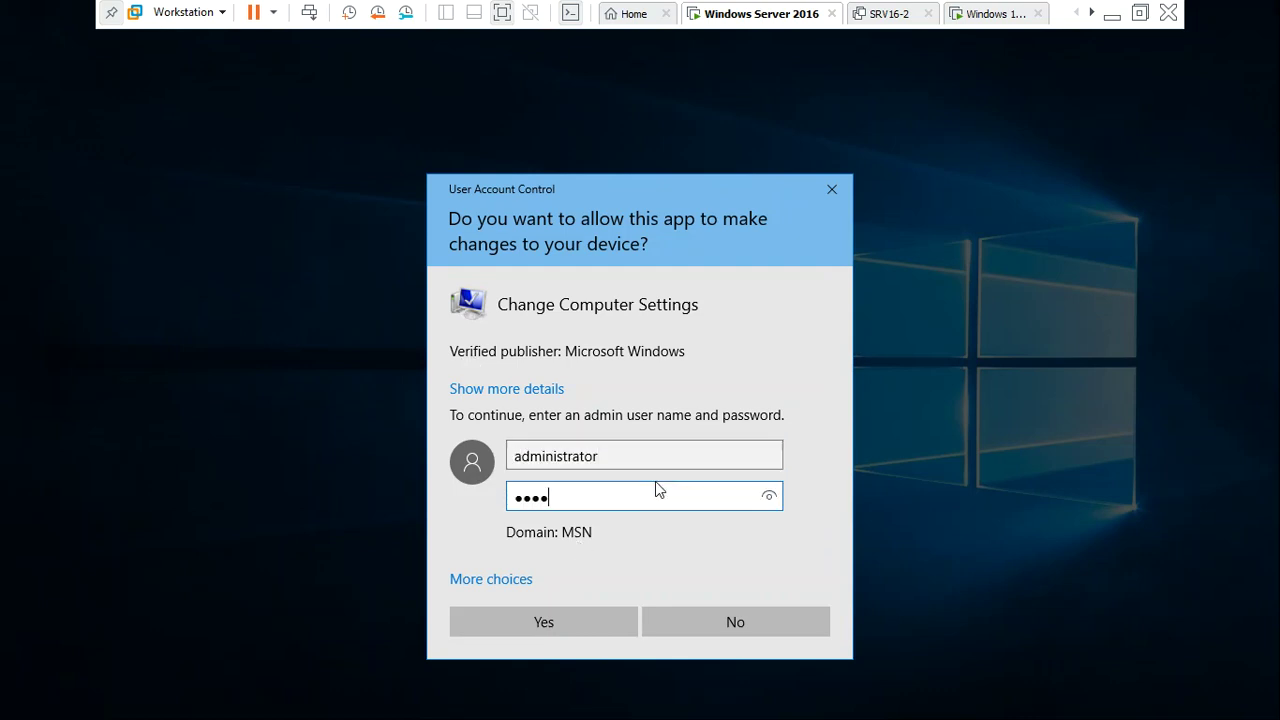
pyautogui.write('d')
pyautogui.press('Return')
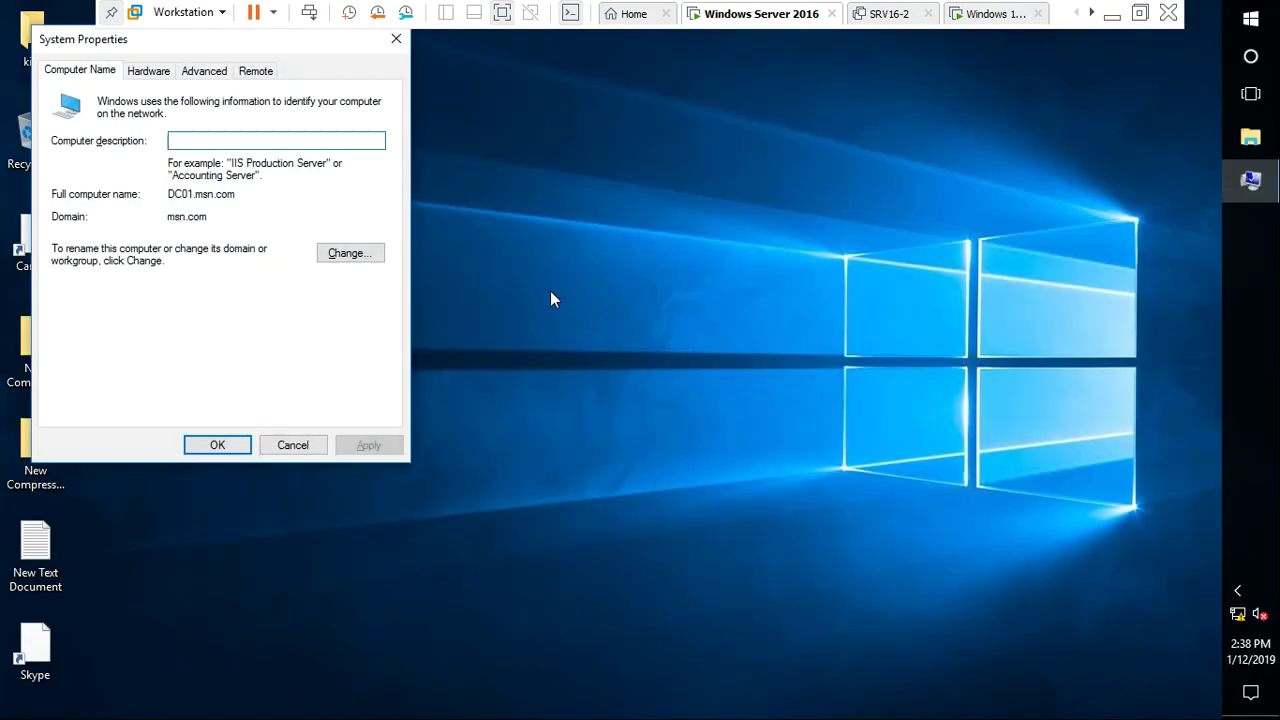
# Verify in Advanced > User Profiles that MSN\user1 is a 1.59 MB roaming profile, then close
pyautogui.click(219, 73)
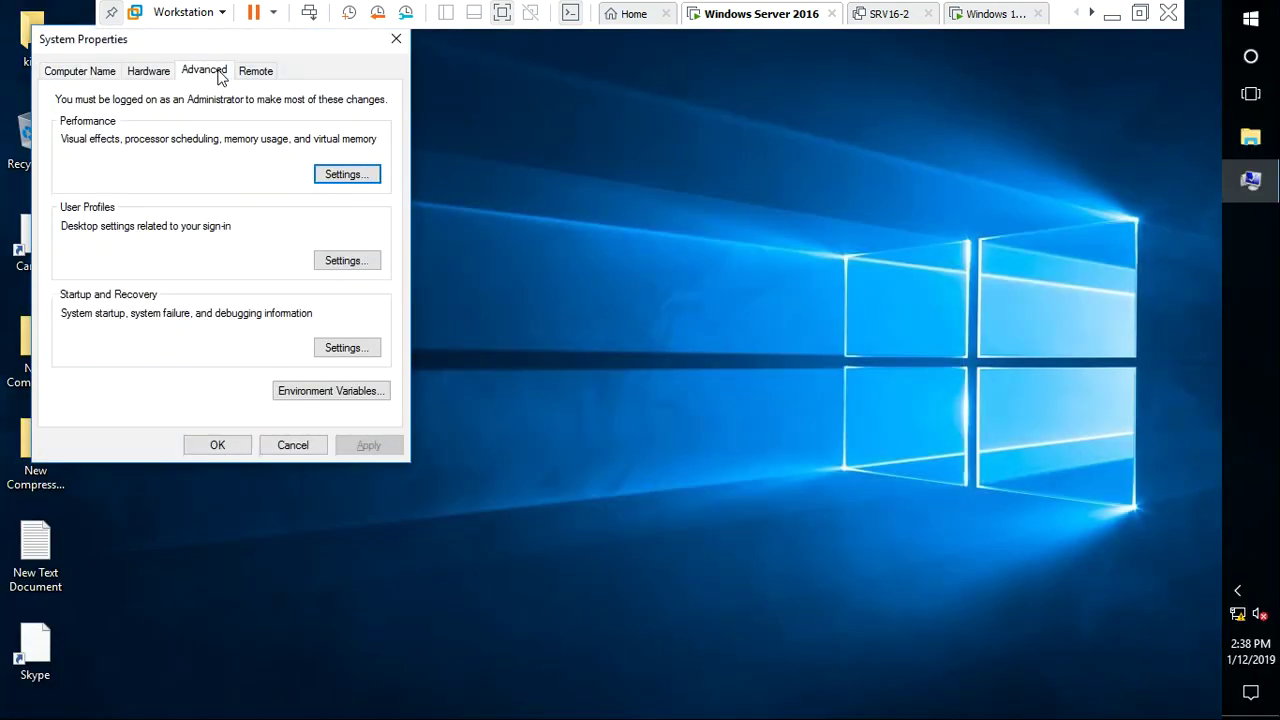
pyautogui.click(364, 262)
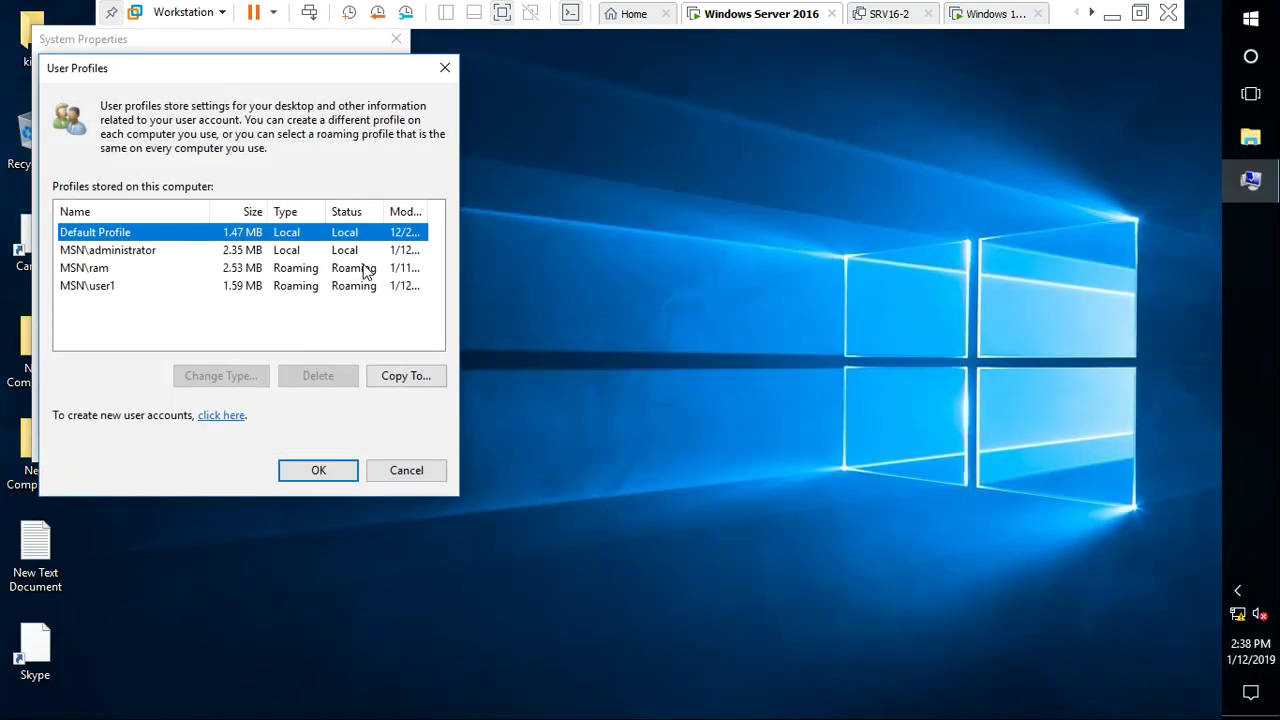
pyautogui.click(106, 286)
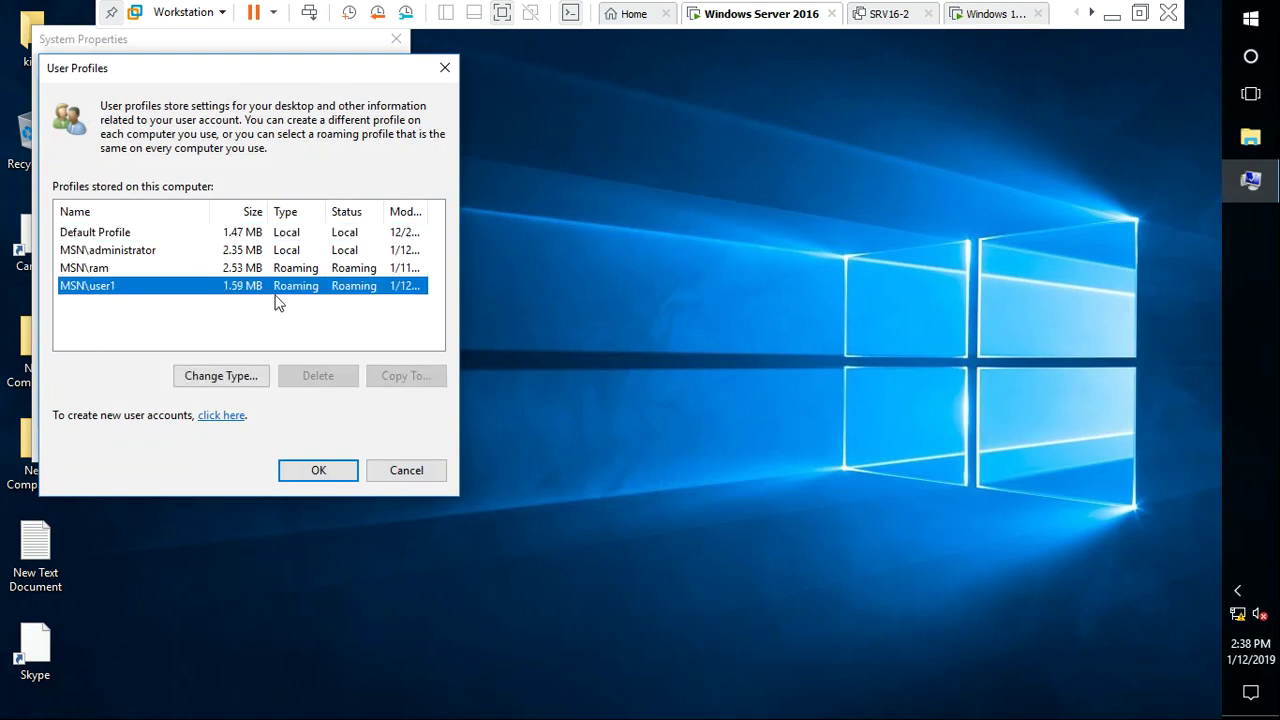
pyautogui.click(330, 476)
pyautogui.click(220, 446)
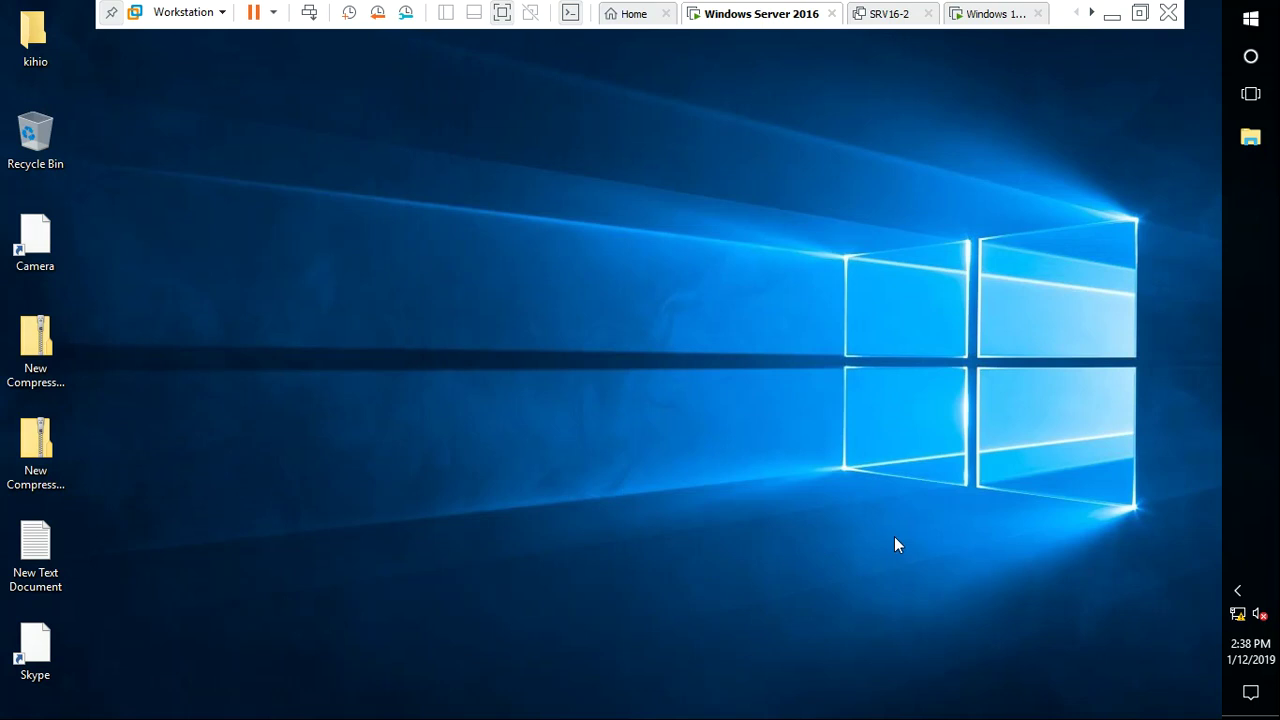
pyautogui.click(1248, 145)
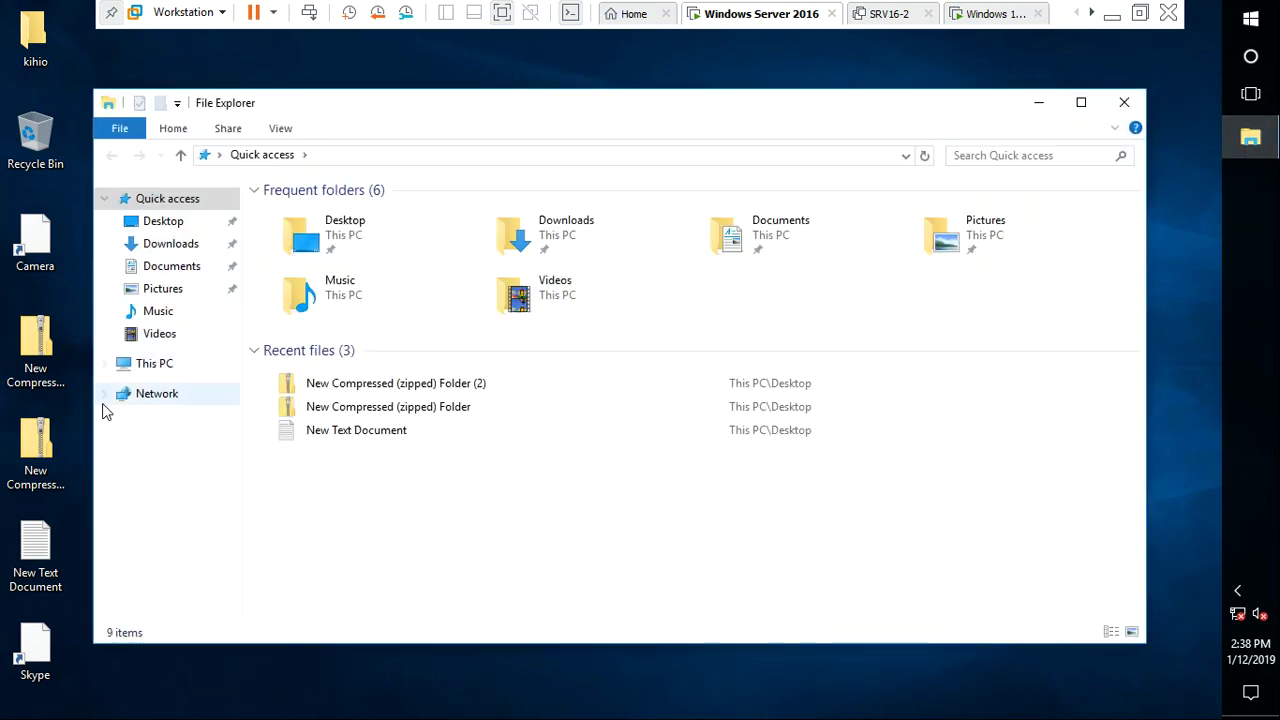
pyautogui.click(145, 363)
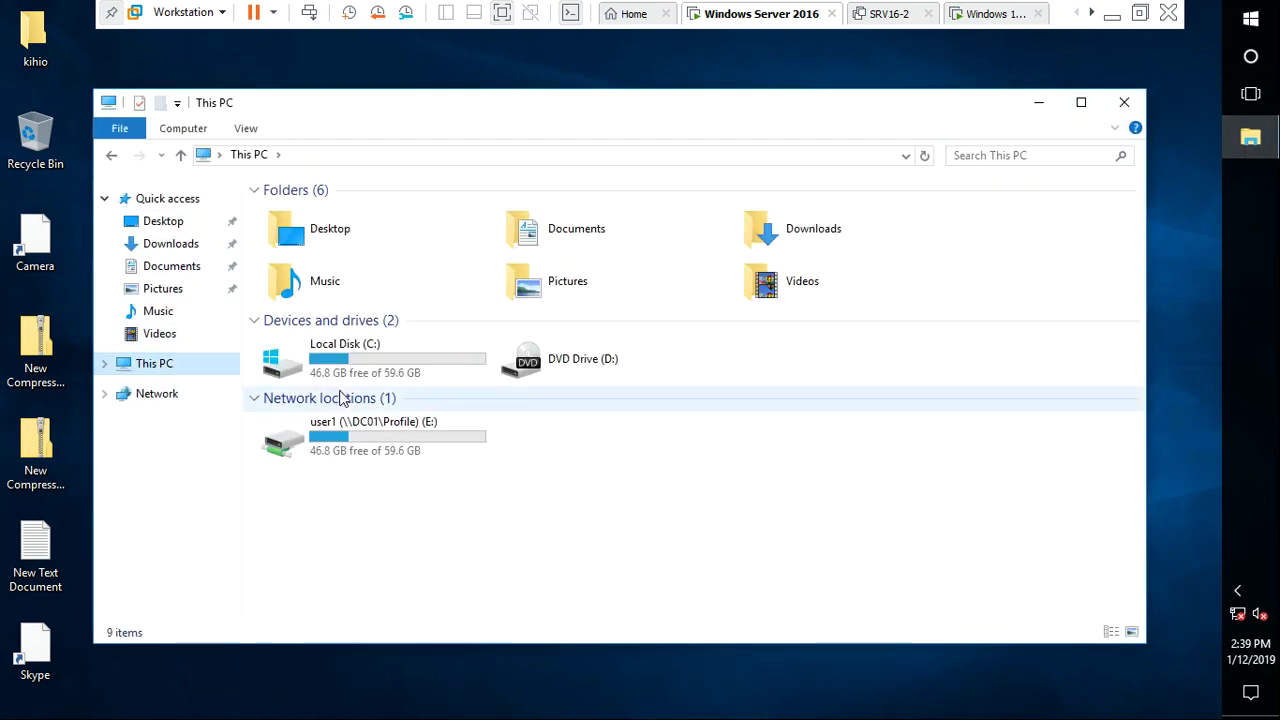
pyautogui.doubleClick(366, 371)
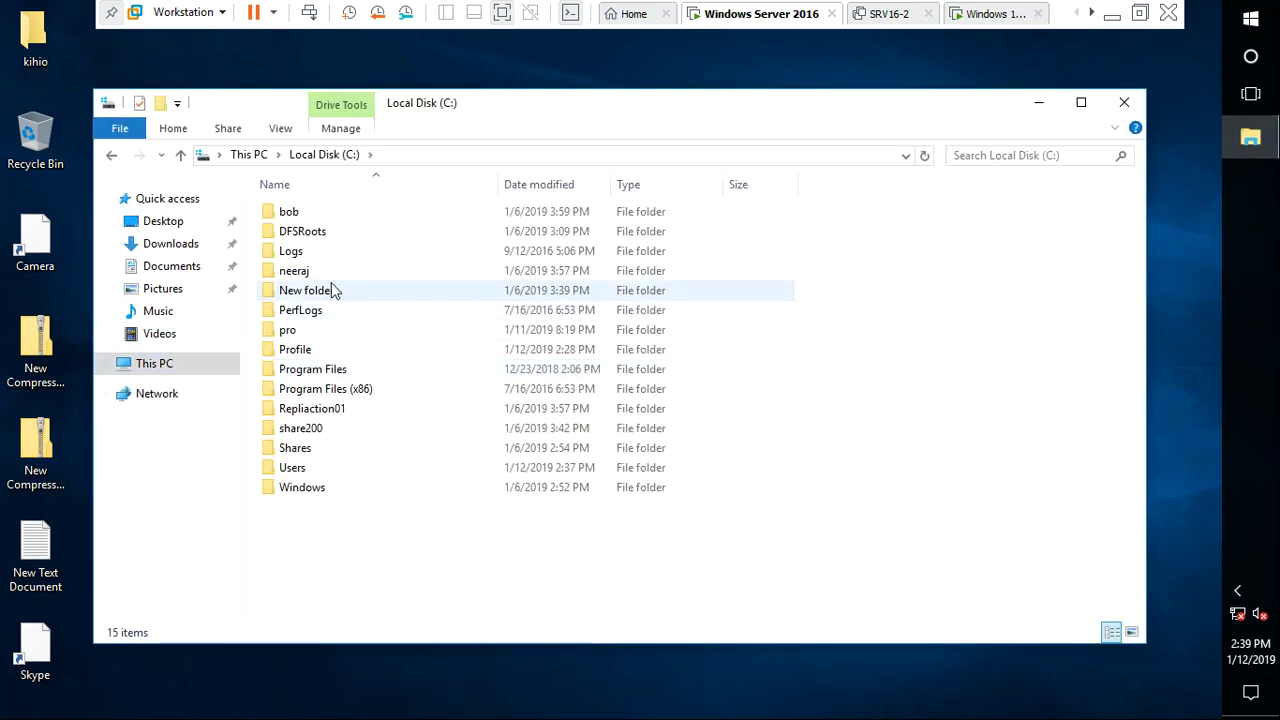
pyautogui.doubleClick(306, 470)
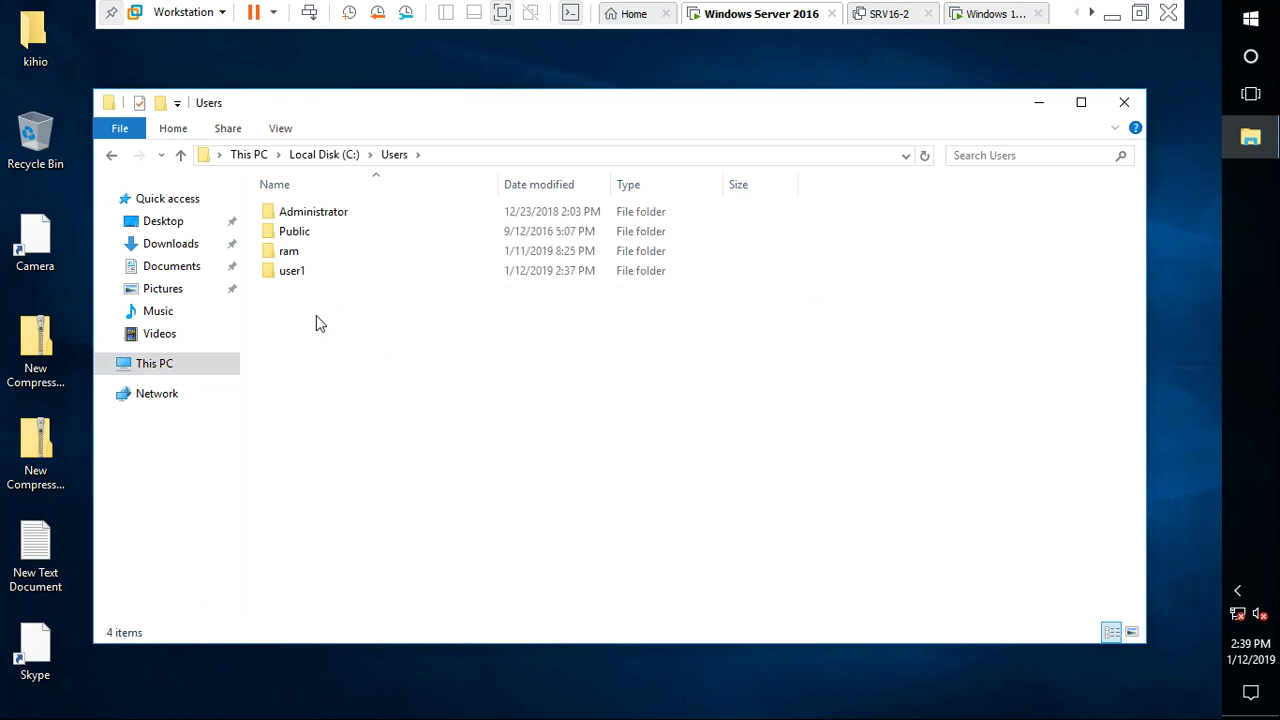
pyautogui.doubleClick(305, 271)
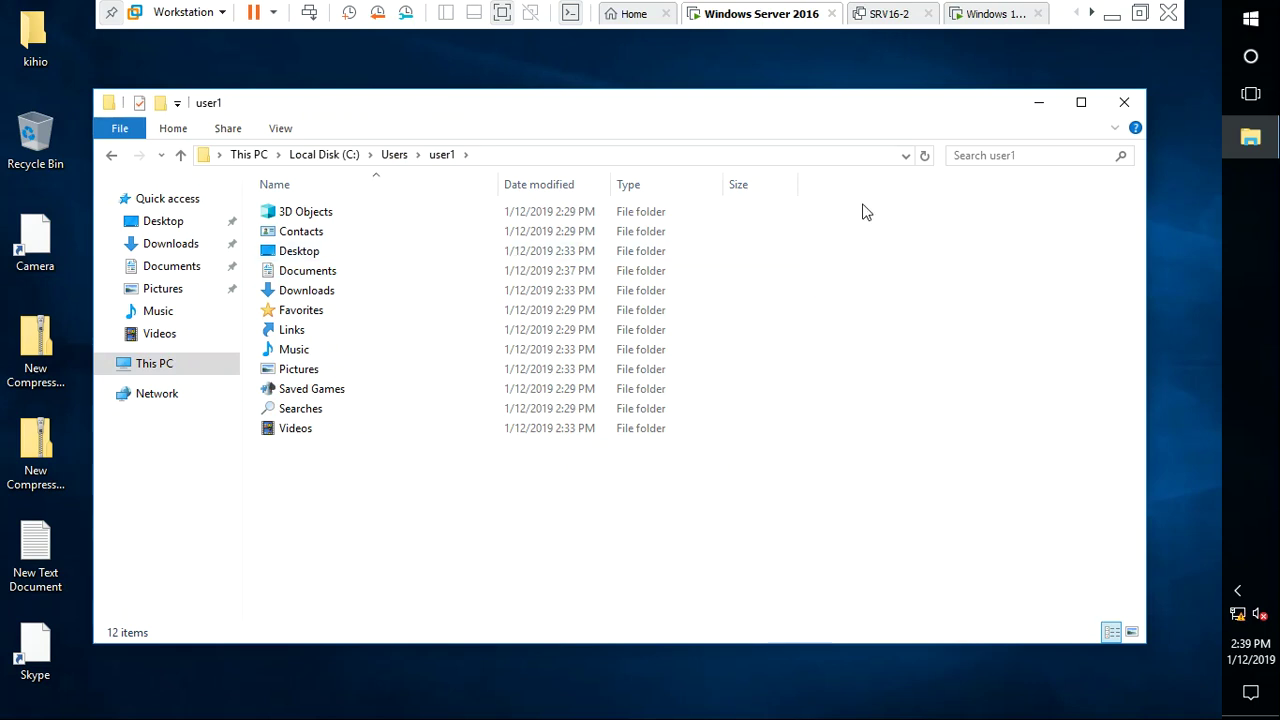
pyautogui.click(292, 279)
pyautogui.doubleClick(292, 279)
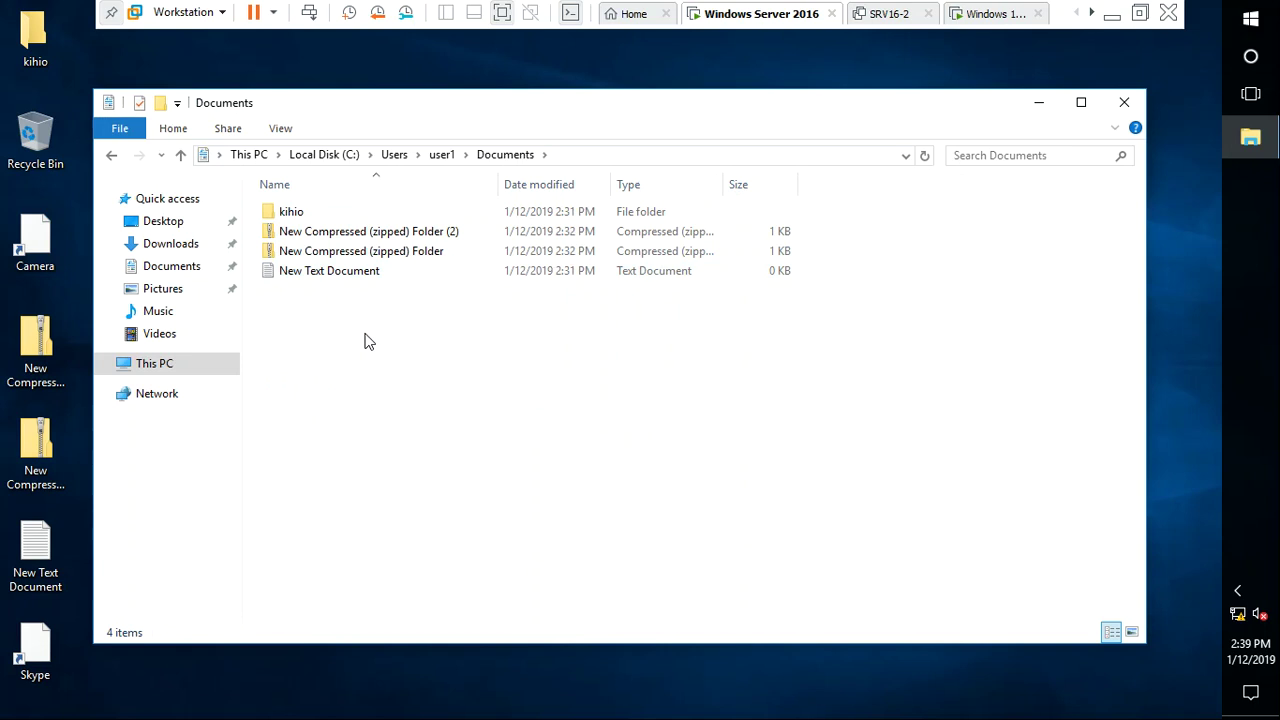
pyautogui.click(193, 331)
pyautogui.click(183, 305)
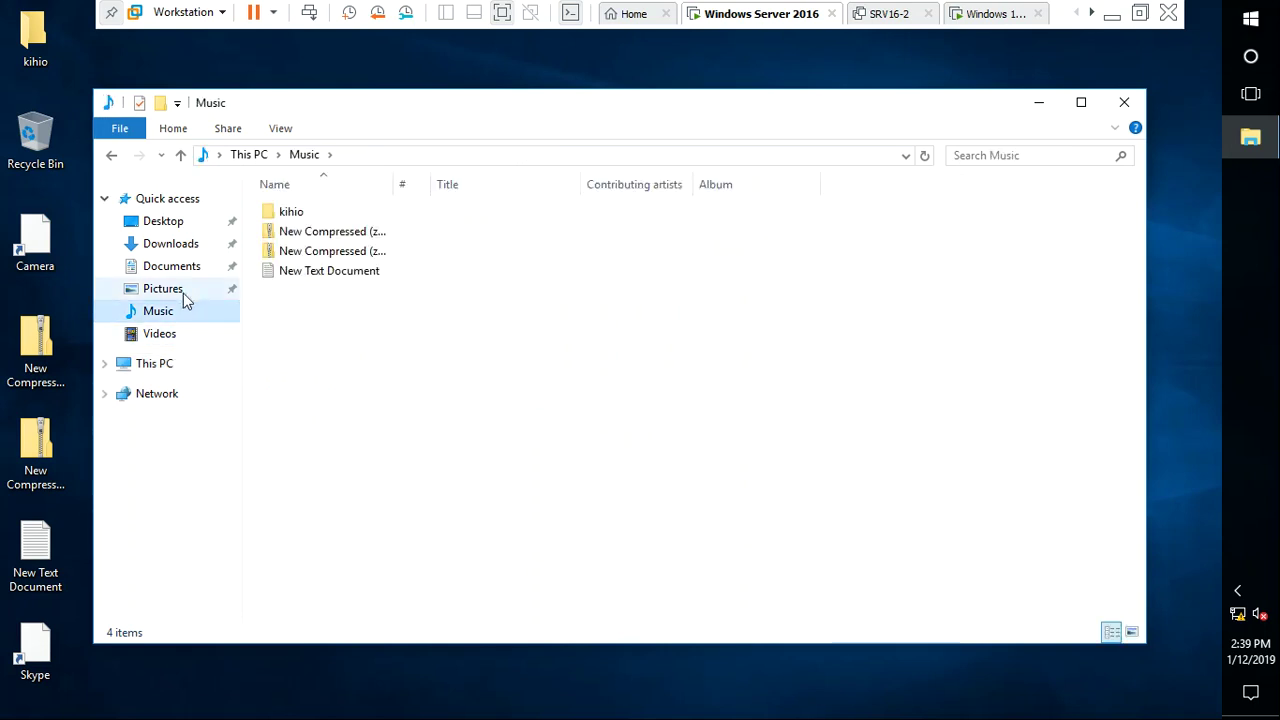
pyautogui.click(183, 289)
pyautogui.click(185, 266)
pyautogui.click(172, 244)
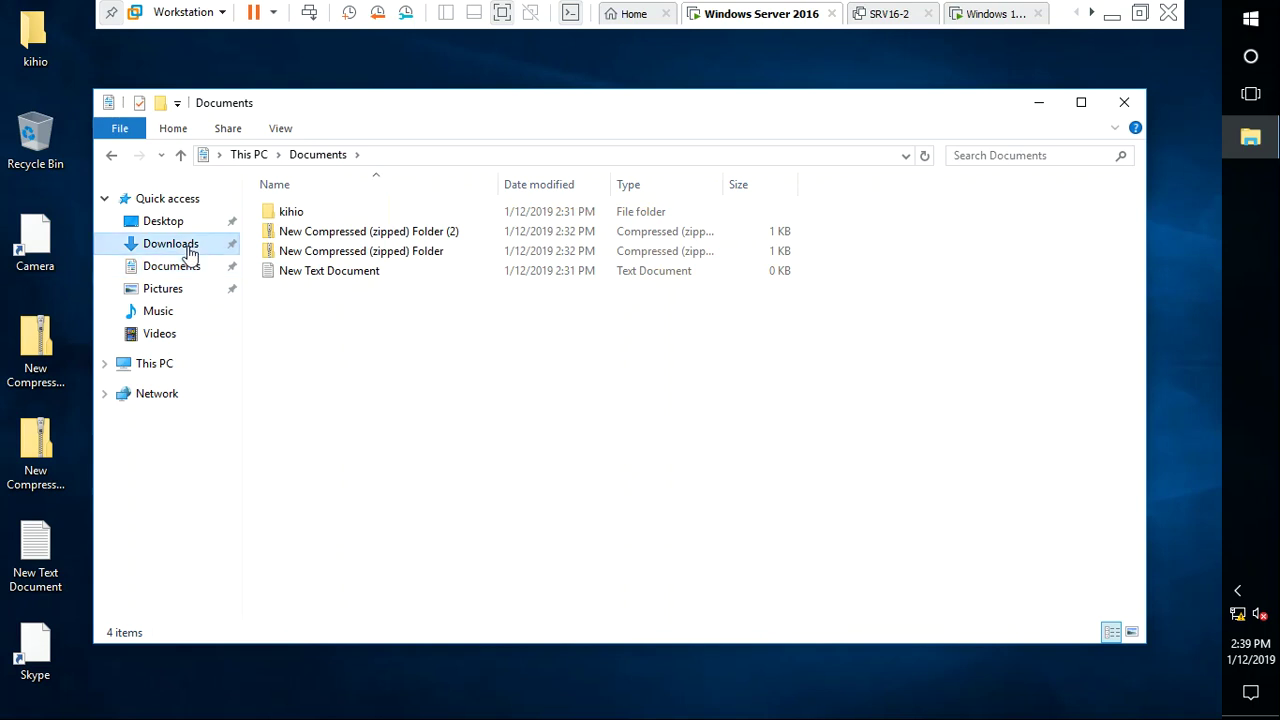
pyautogui.click(1124, 102)
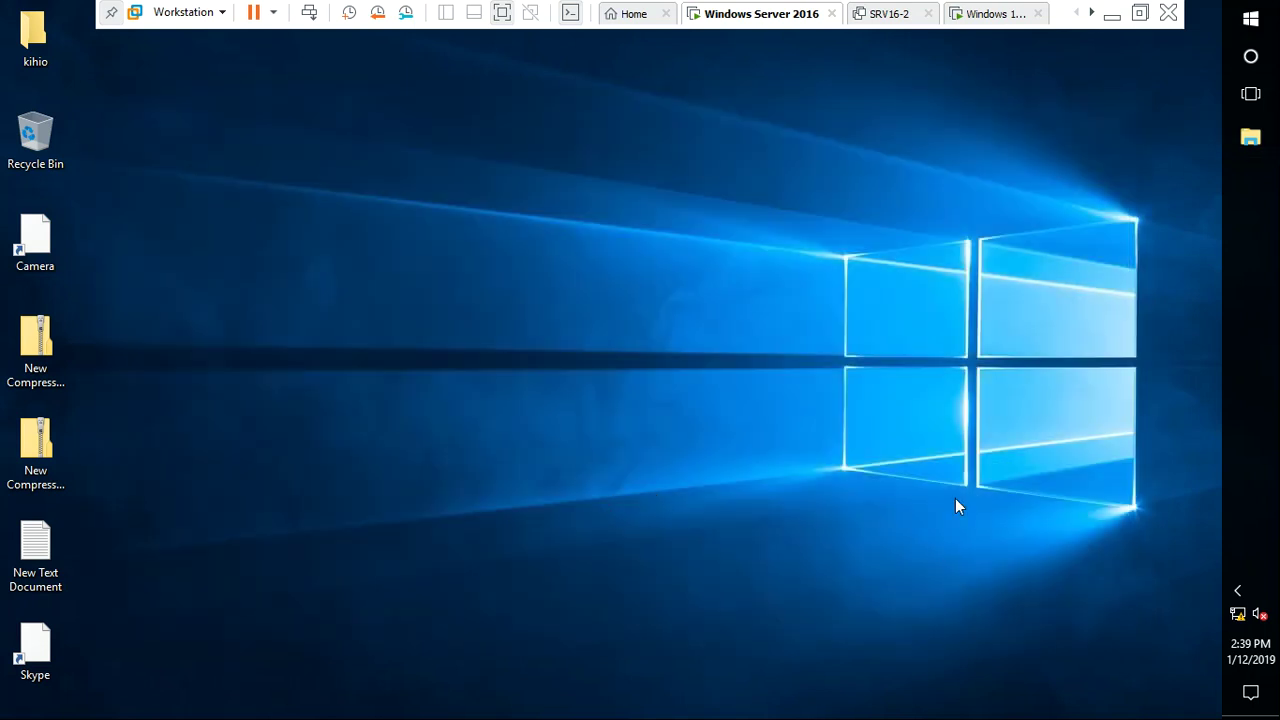
# Run logoff from the Run box to sign user1 out
pyautogui.press('super+r')
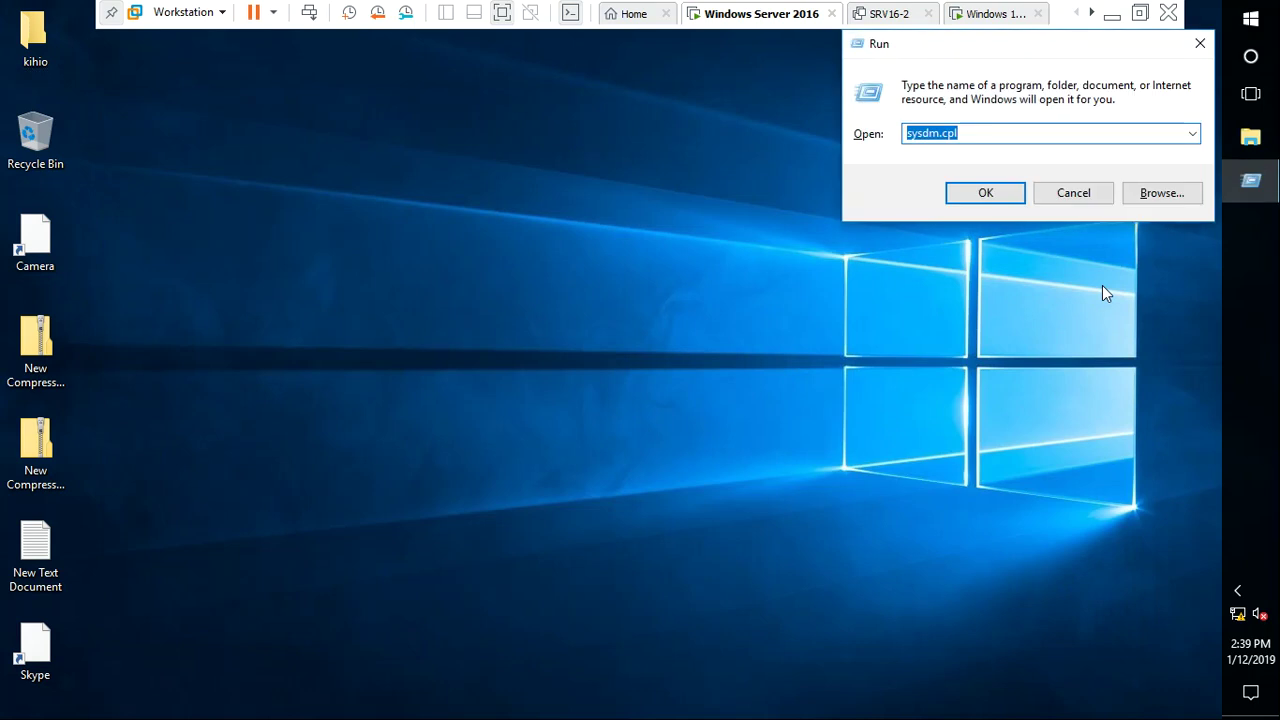
pyautogui.write('logoff')
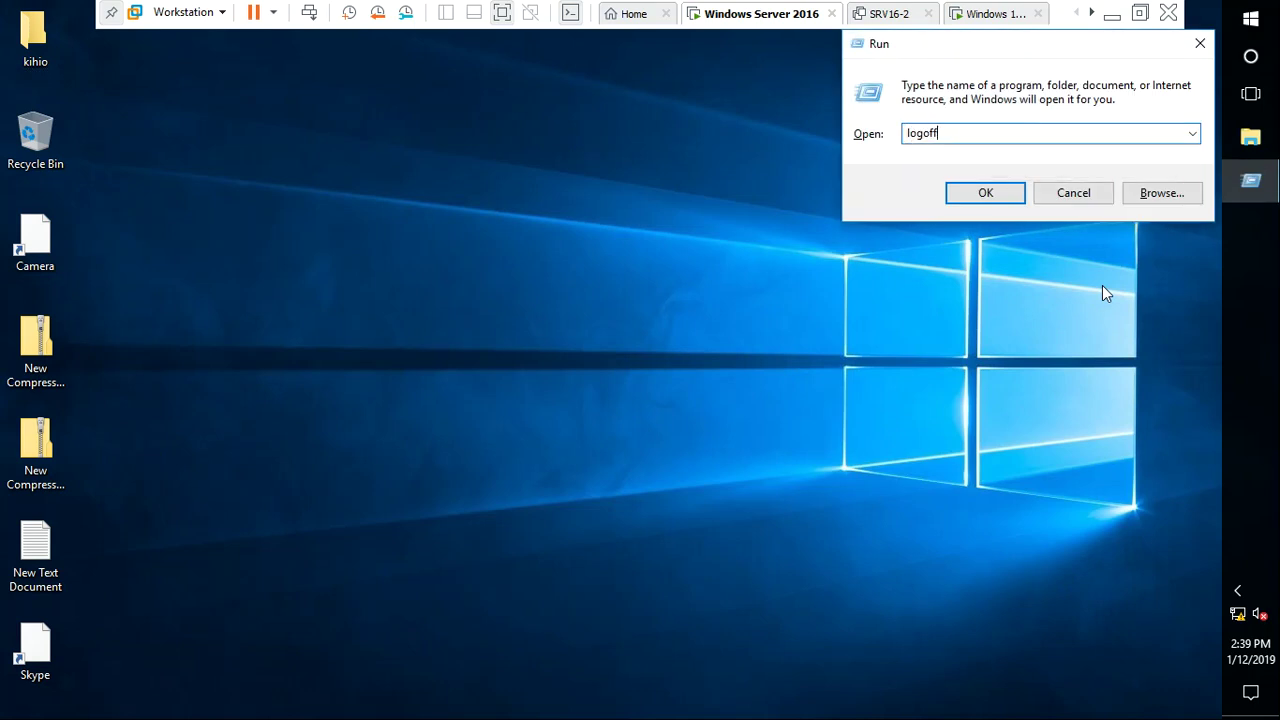
pyautogui.press('Return')
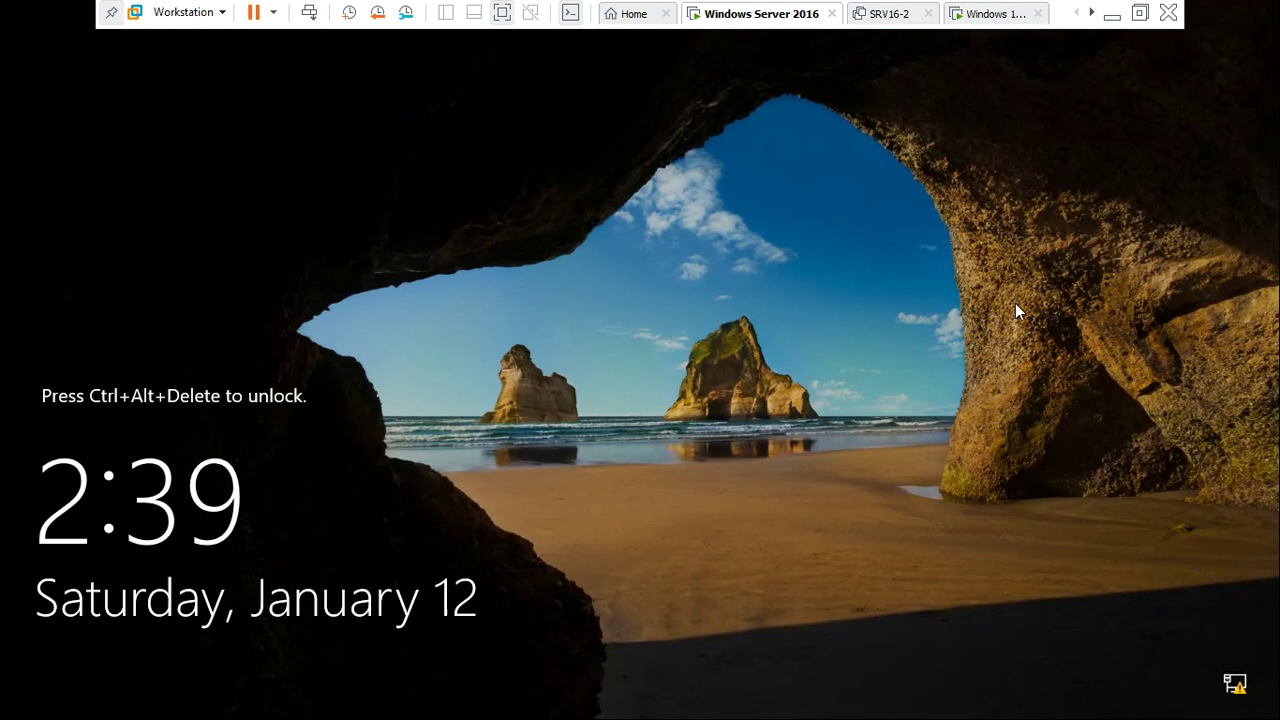
# Sign in through Other user as administrator with its password
pyautogui.press('ctrl+alt+Insert')
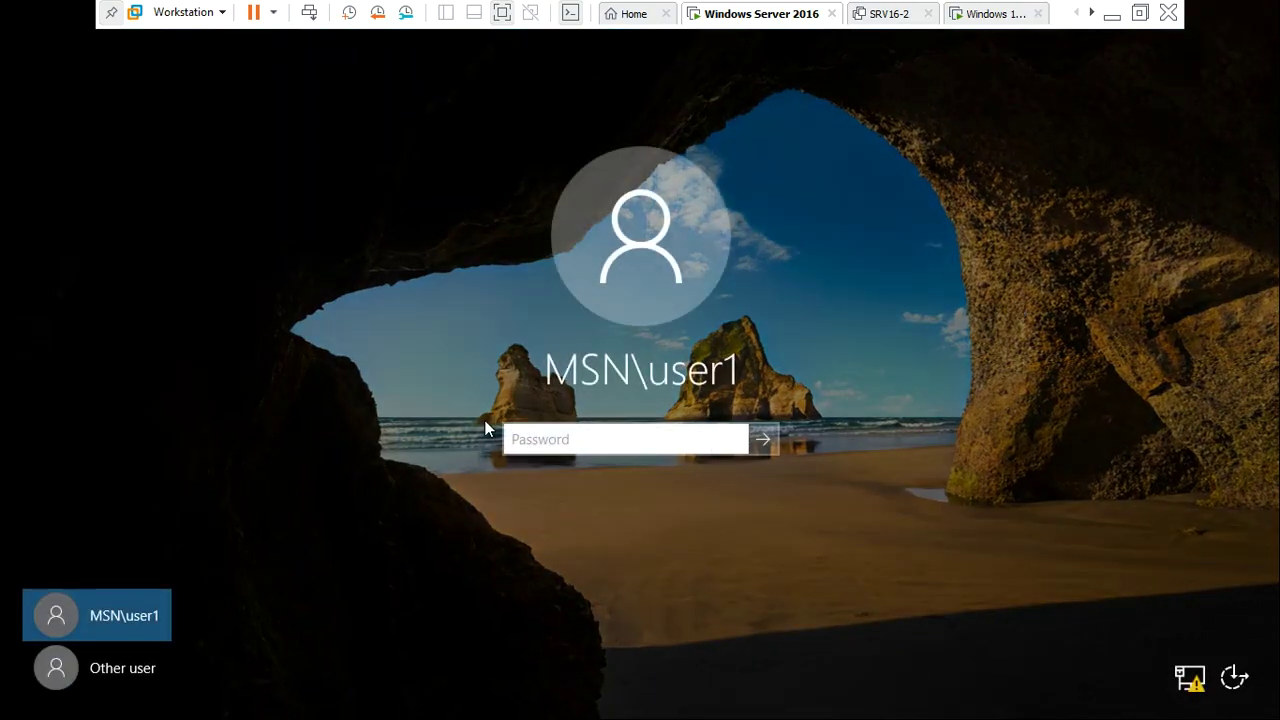
pyautogui.click(144, 677)
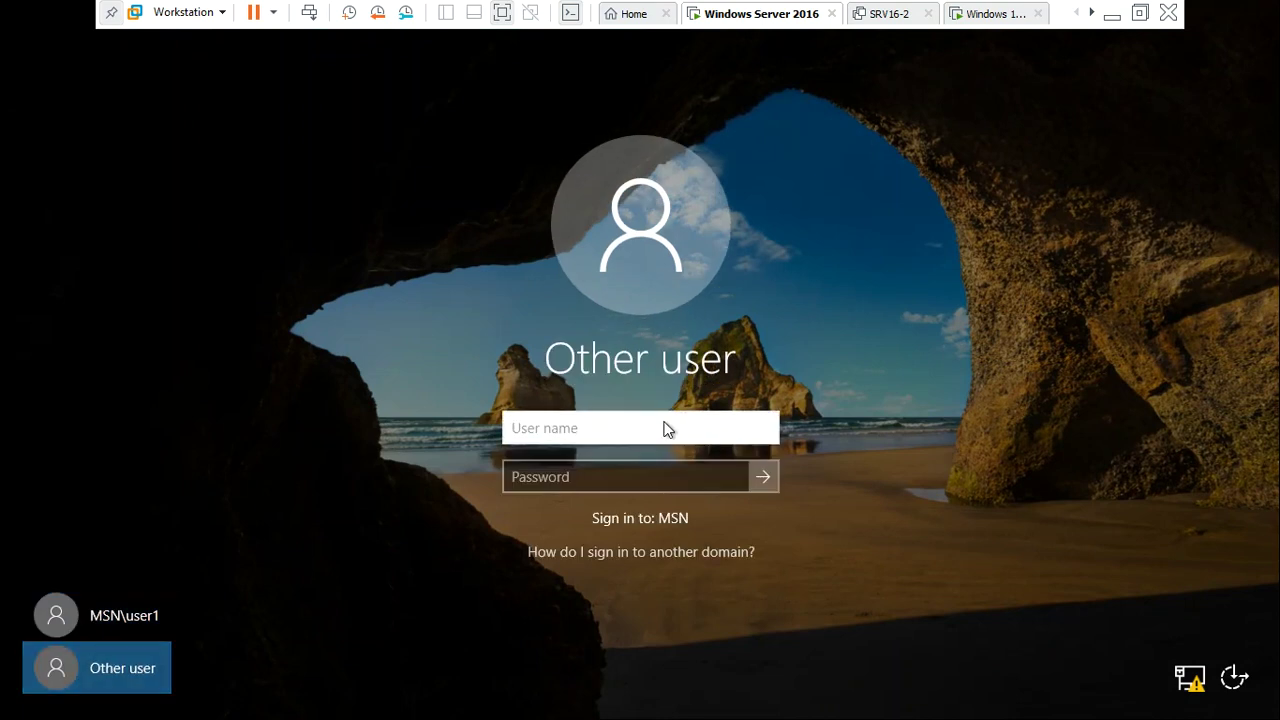
pyautogui.write('administrator')
pyautogui.press('Tab')
pyautogui.write('Pa$$w0rd')
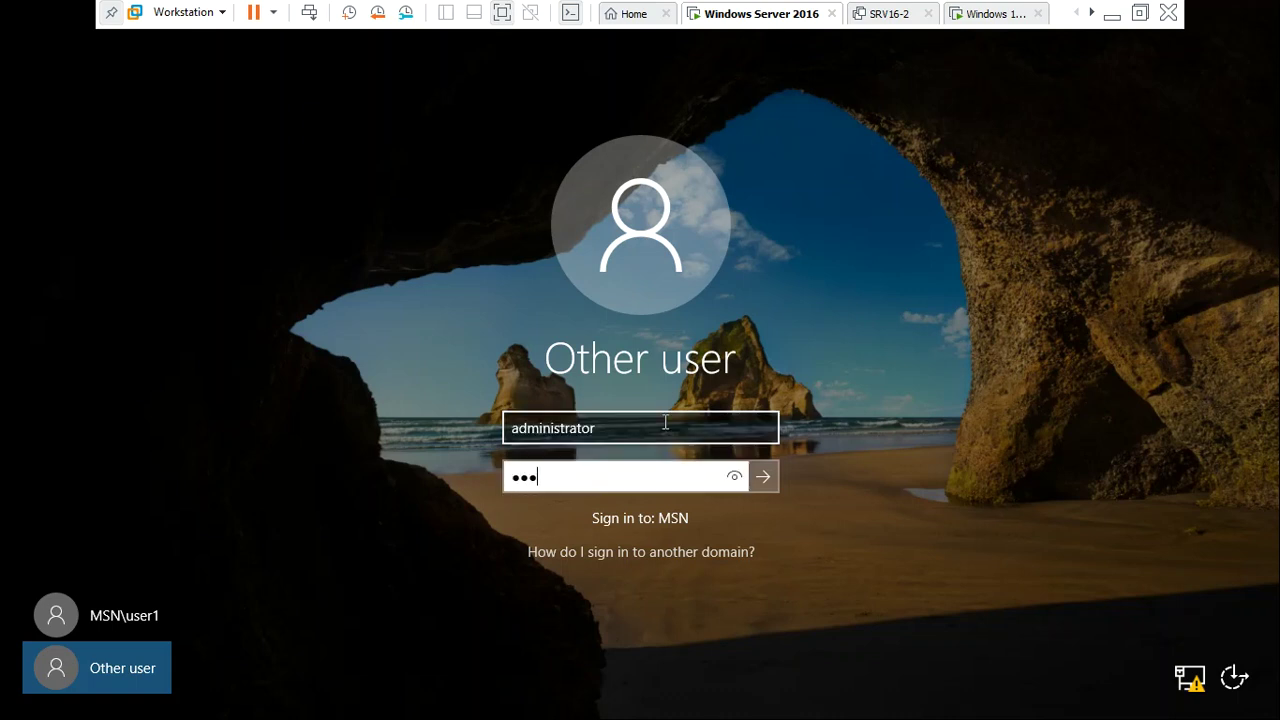
pyautogui.press('Return')
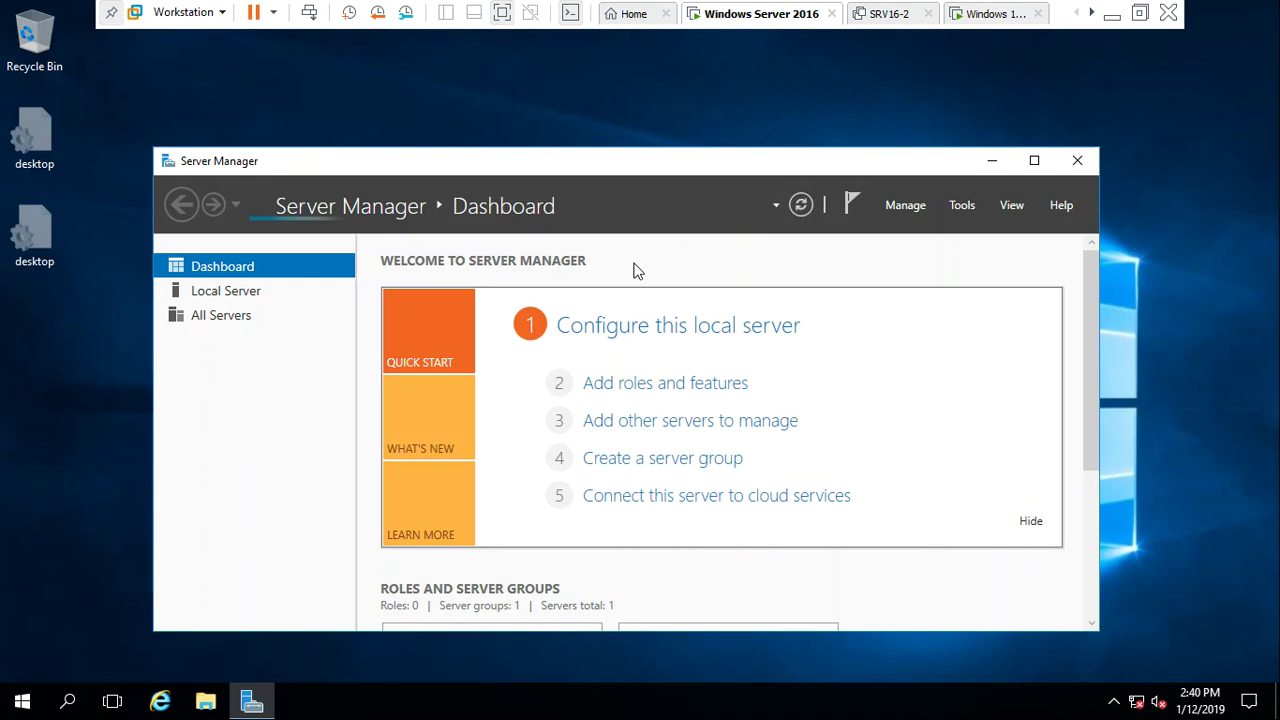
# Minimize Server Manager and power on the Windows 10 x64 virtual machine
pyautogui.click(996, 161)
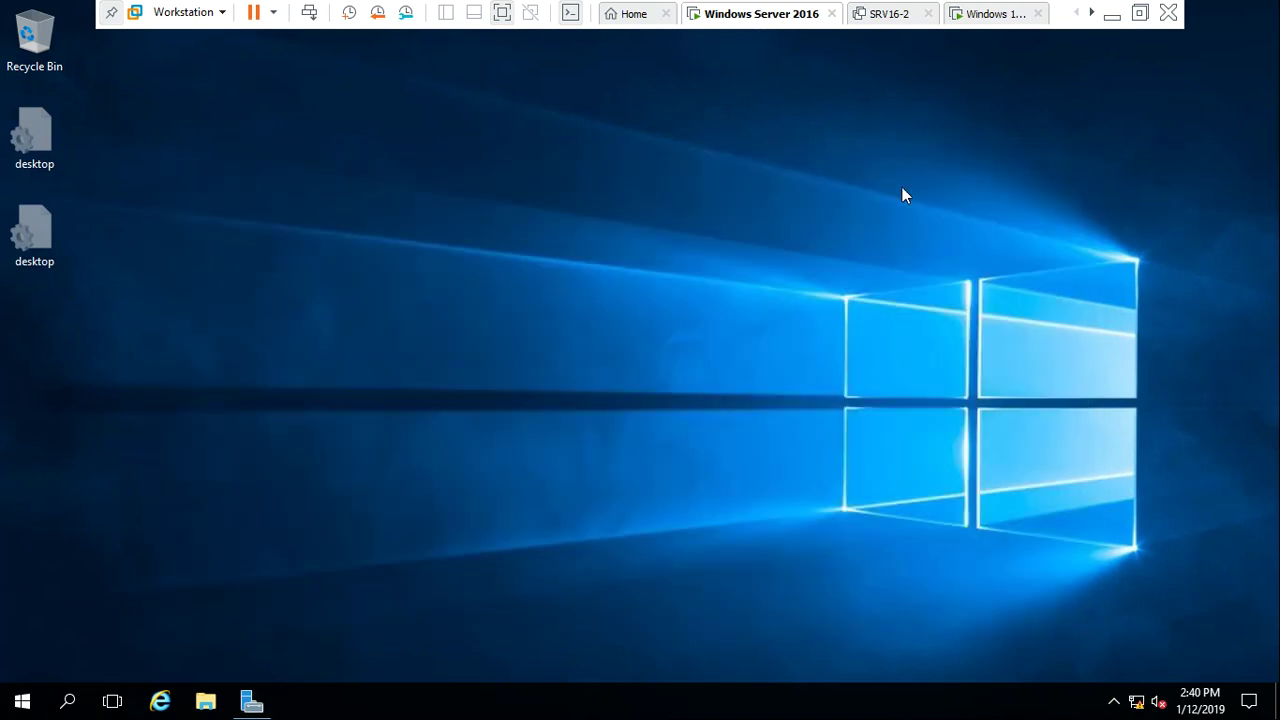
pyautogui.click(990, 16)
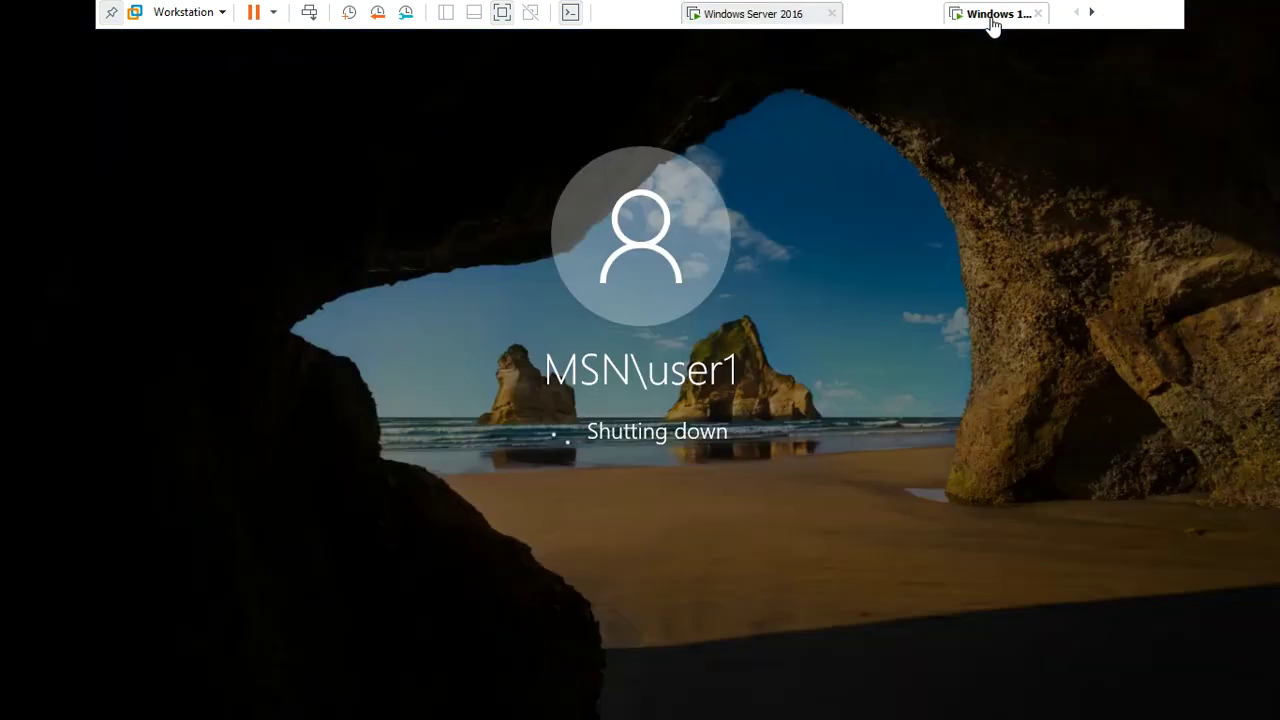
pyautogui.click(775, 31)
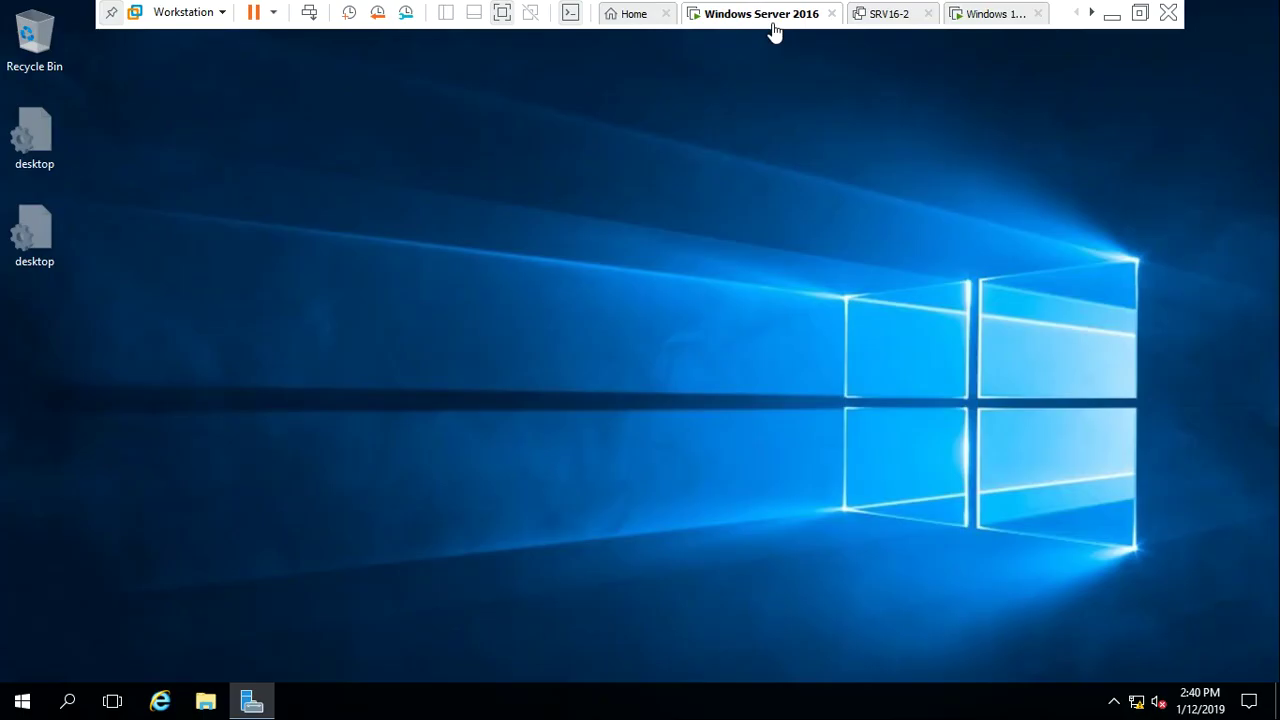
pyautogui.click(1006, 12)
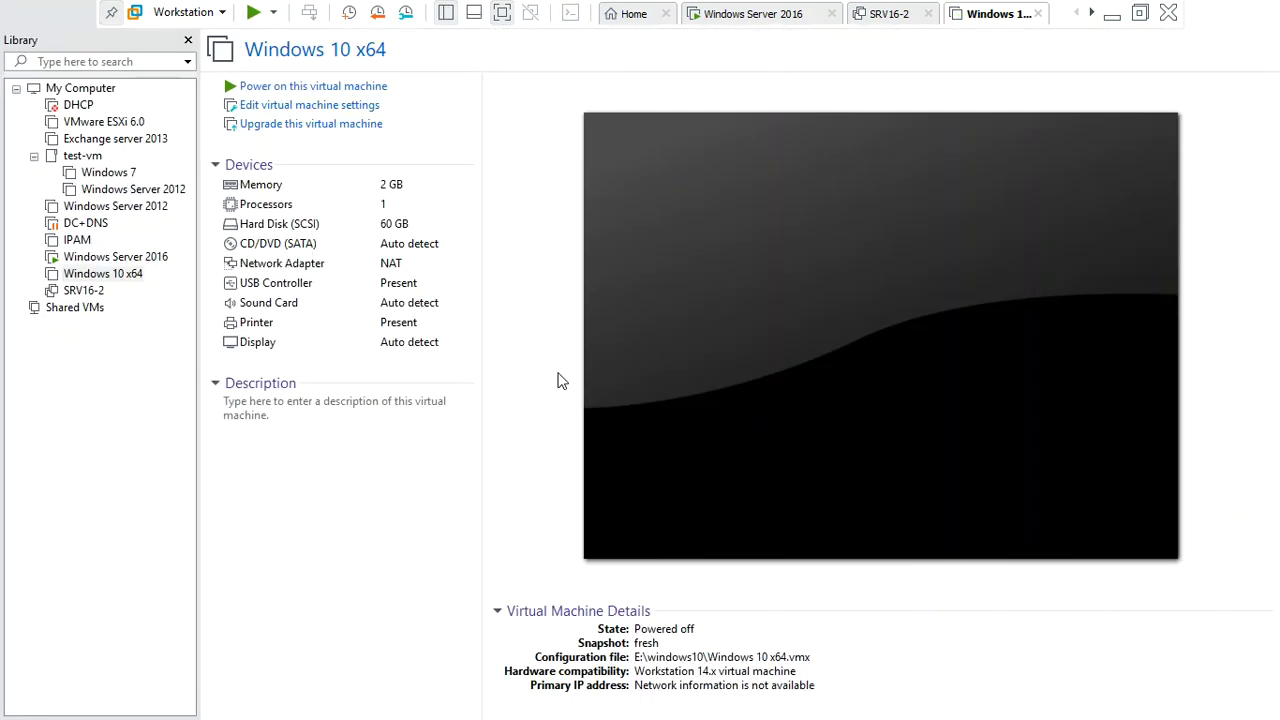
pyautogui.click(336, 88)
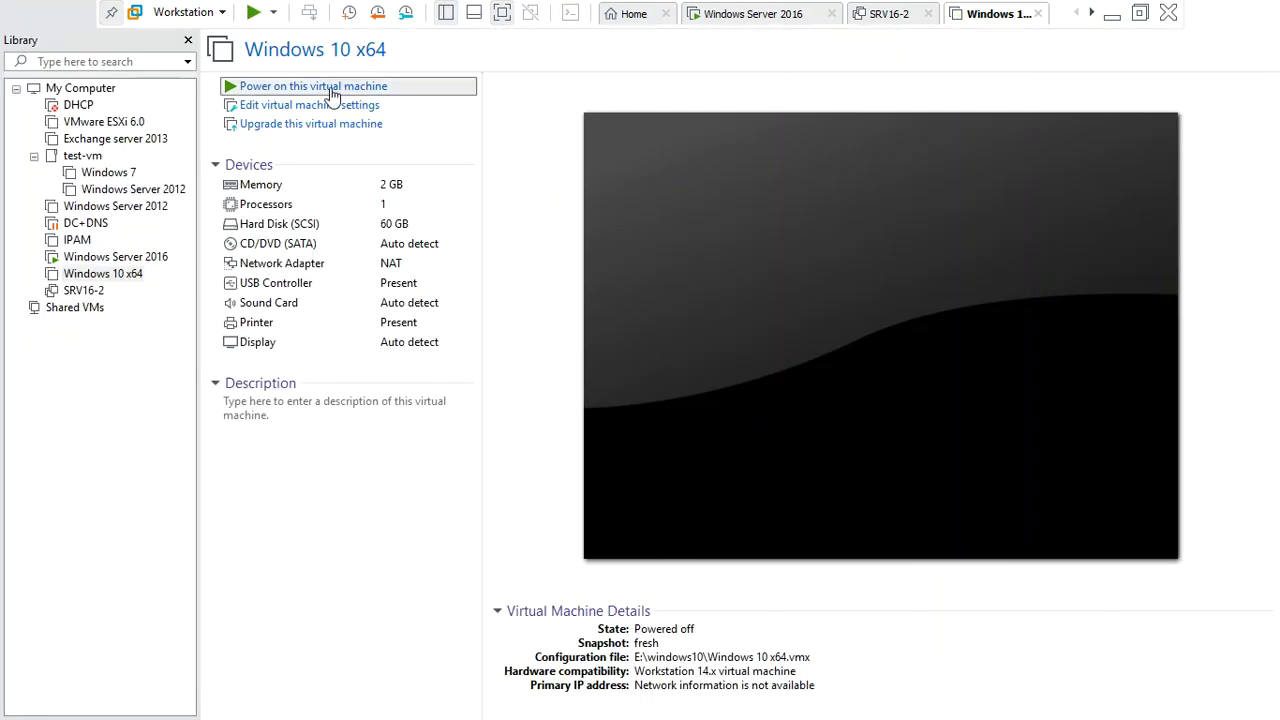
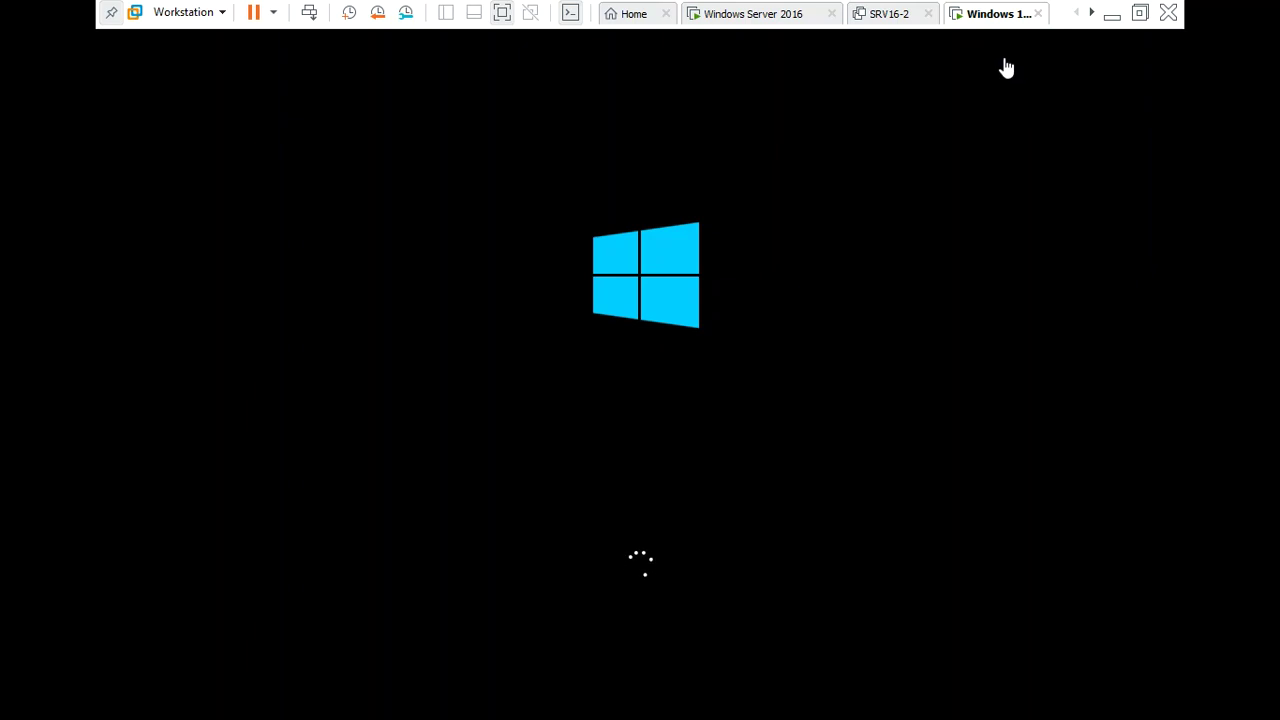
# Leave Windows 10 booting and bring up the Windows Server 2016 virtual machine's desktop
pyautogui.click(1108, 22)
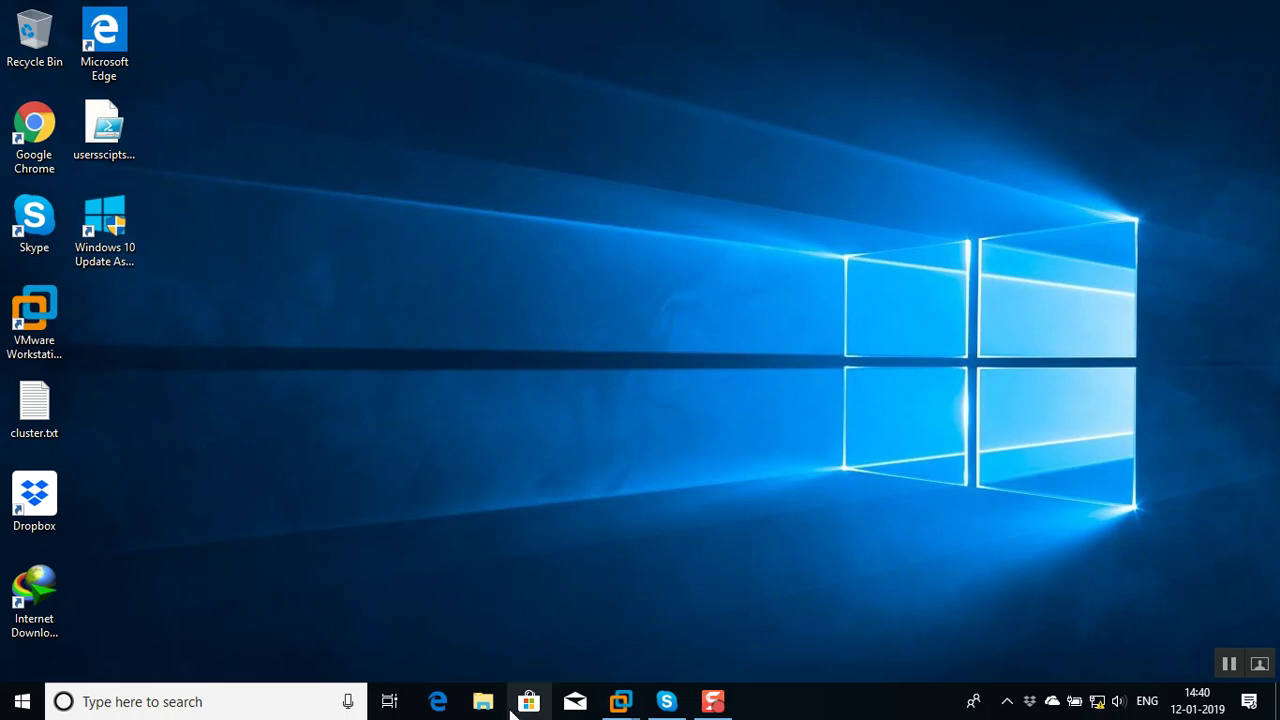
pyautogui.press('super+e')
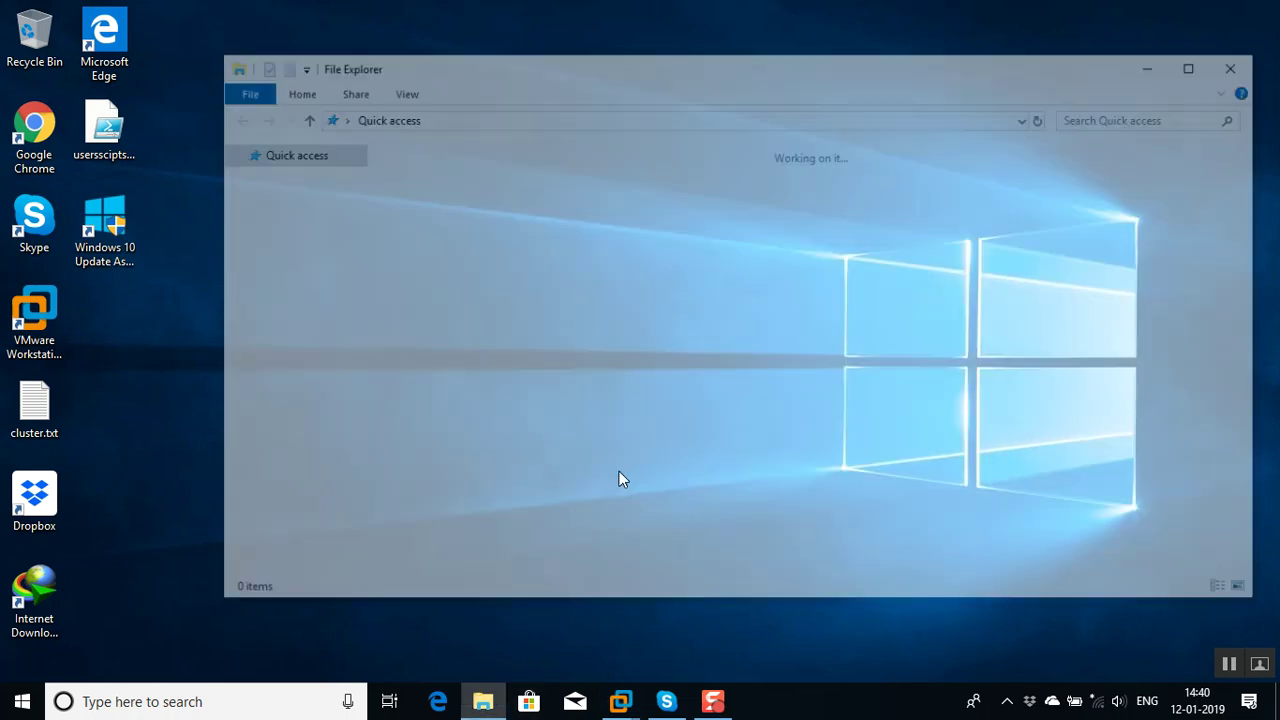
pyautogui.click(1243, 63)
pyautogui.moveTo(622, 700)
pyautogui.click(478, 576)
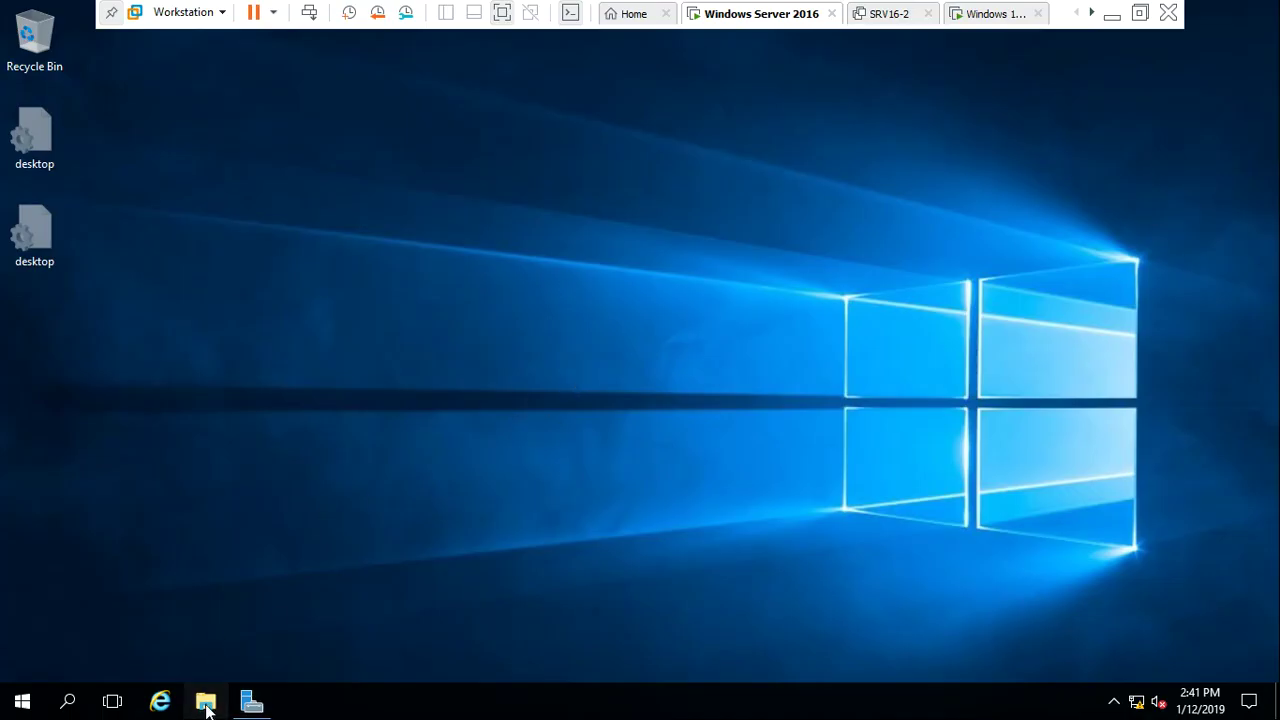
# Browse through This PC and Local Disk (C:) to the Profile folder on the server
pyautogui.click(205, 700)
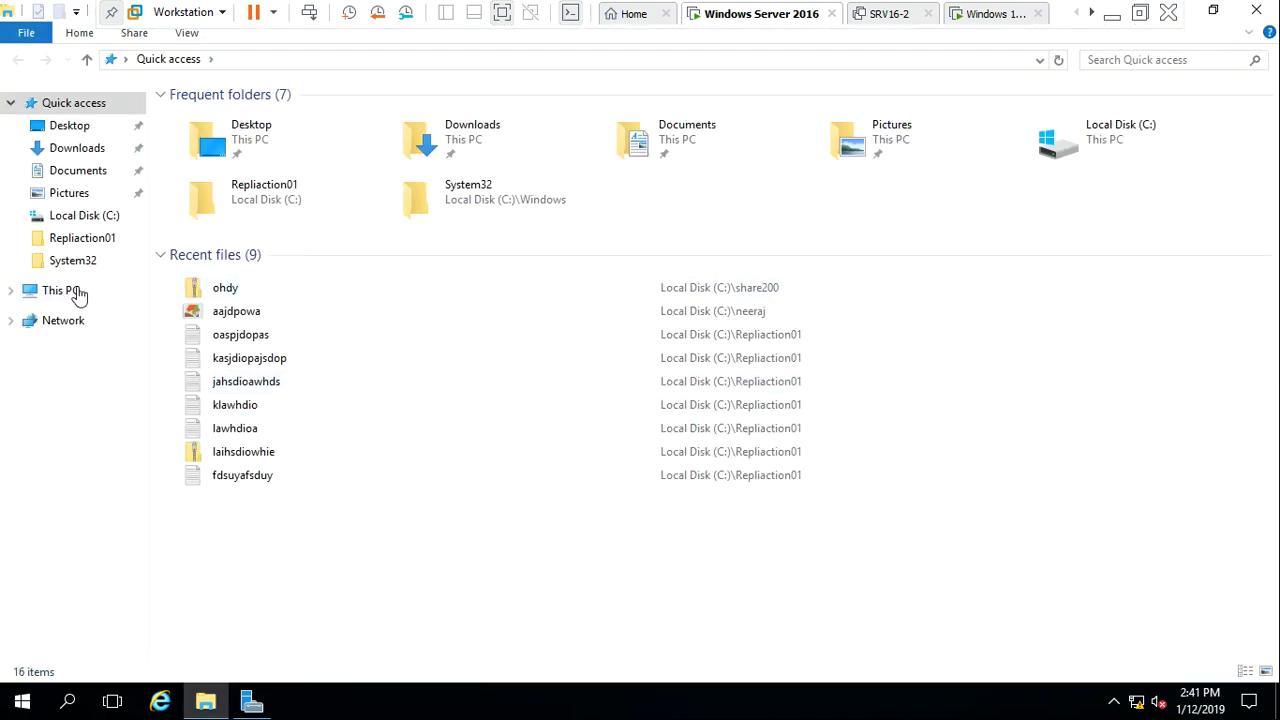
pyautogui.click(75, 290)
pyautogui.doubleClick(291, 277)
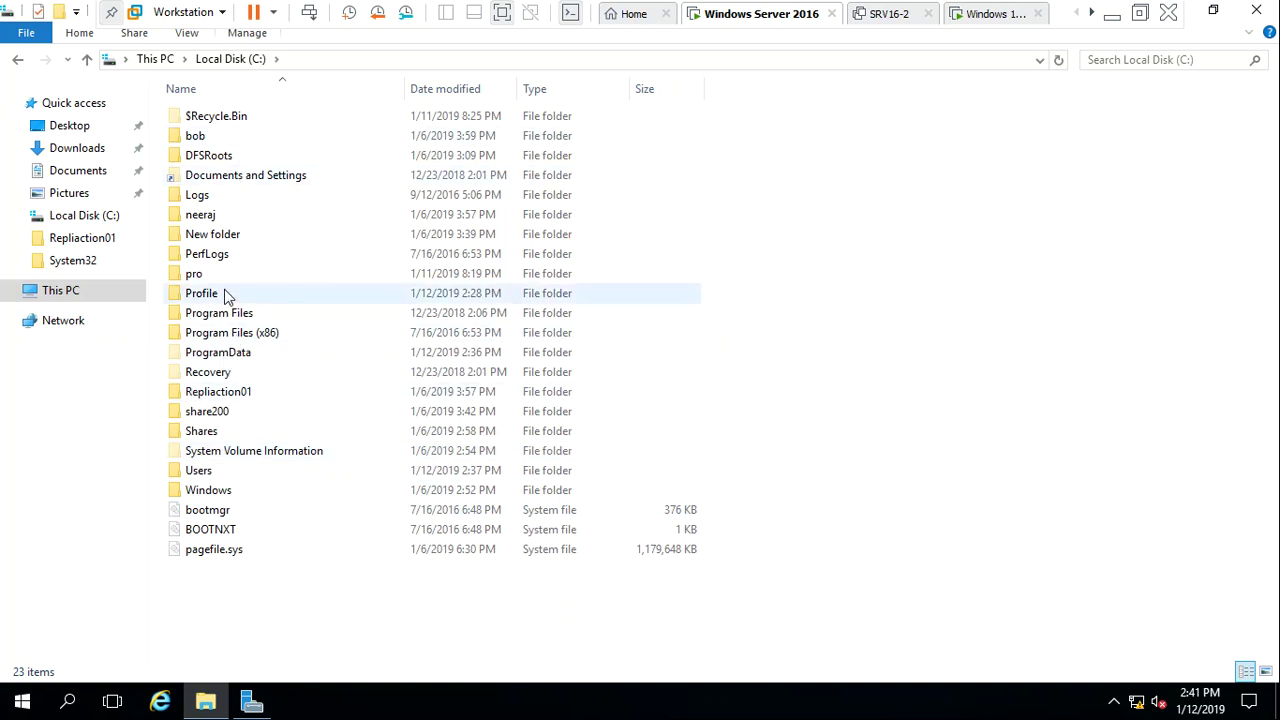
pyautogui.doubleClick(201, 293)
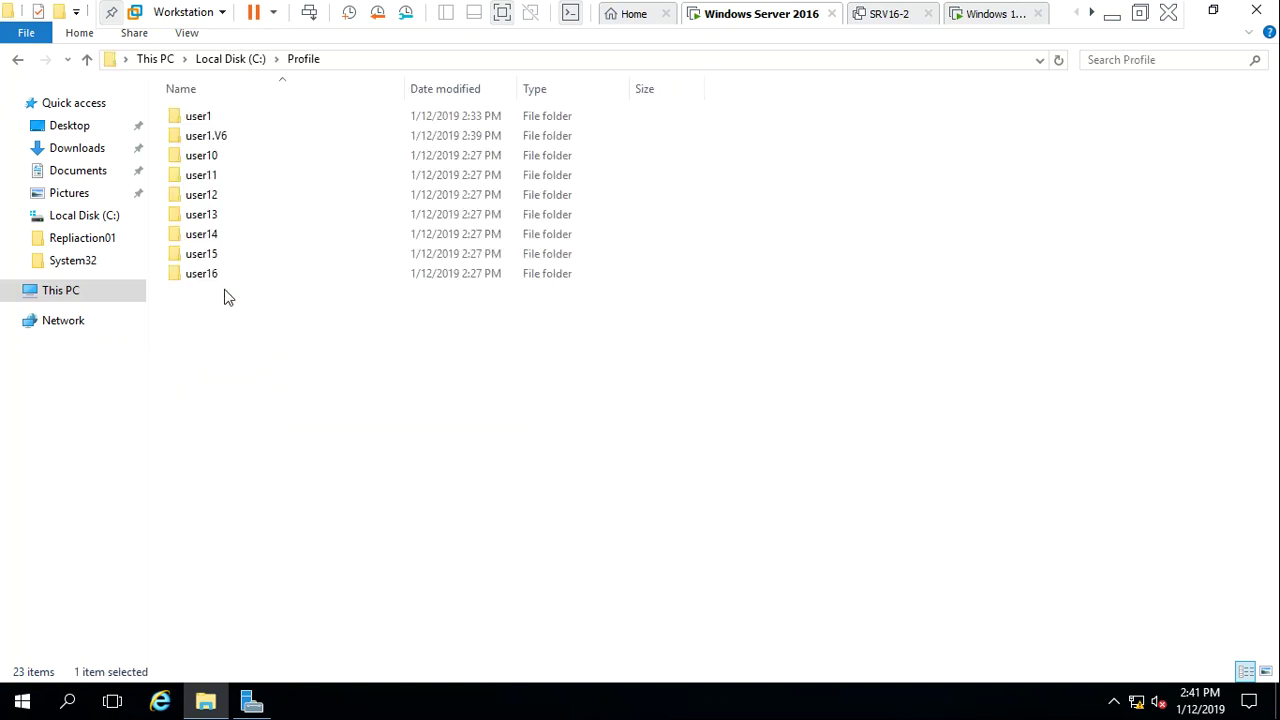
# Peek into the user1 folder, return to Profile, and briefly check the Windows 10 VM
pyautogui.doubleClick(236, 116)
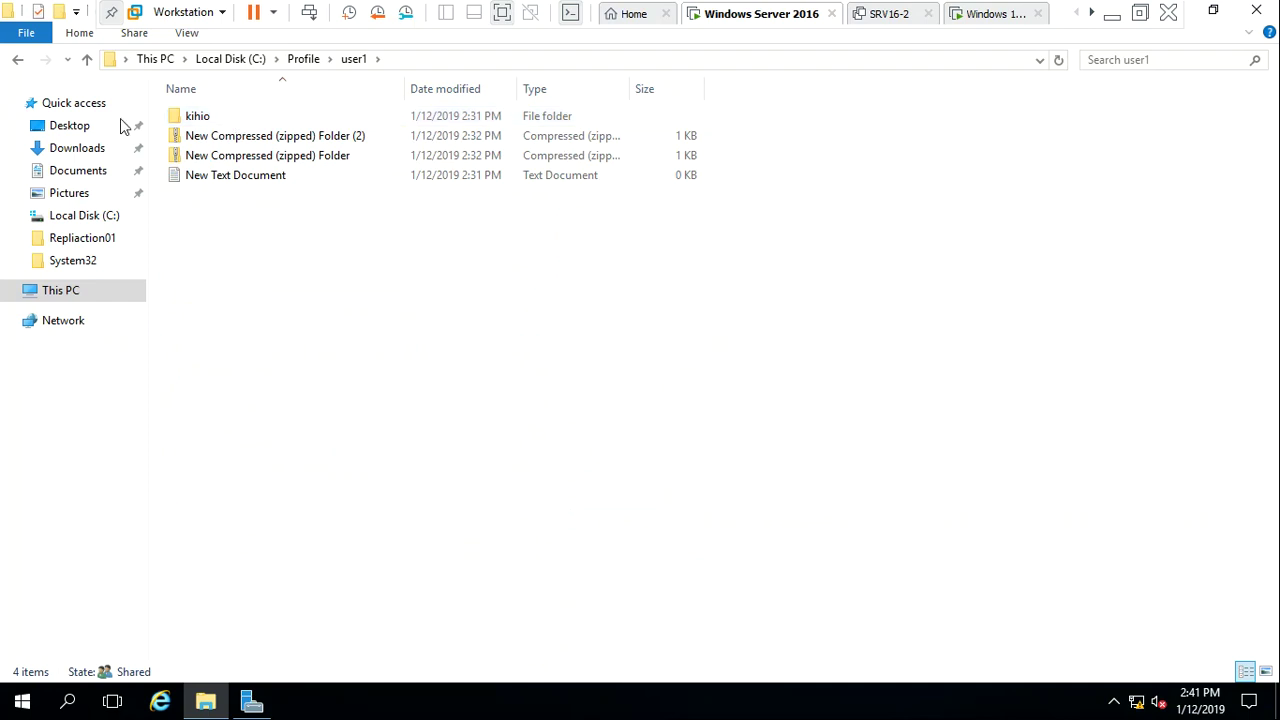
pyautogui.click(15, 60)
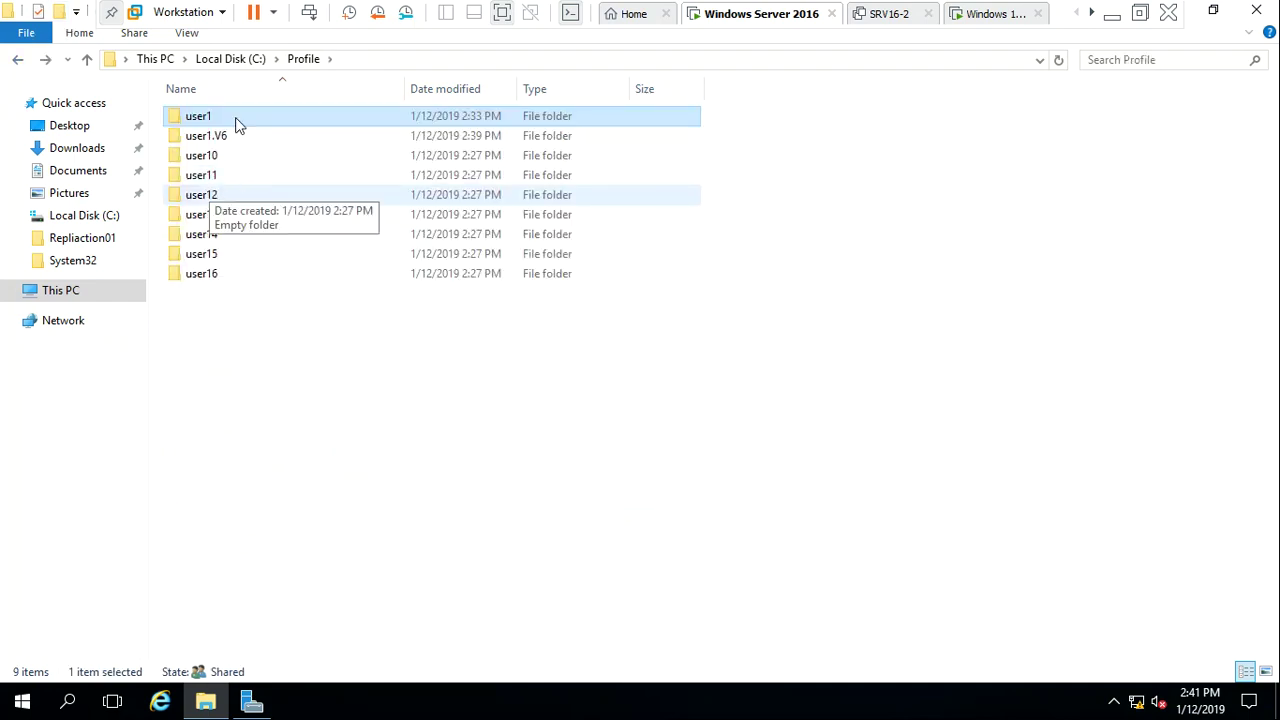
pyautogui.click(373, 463)
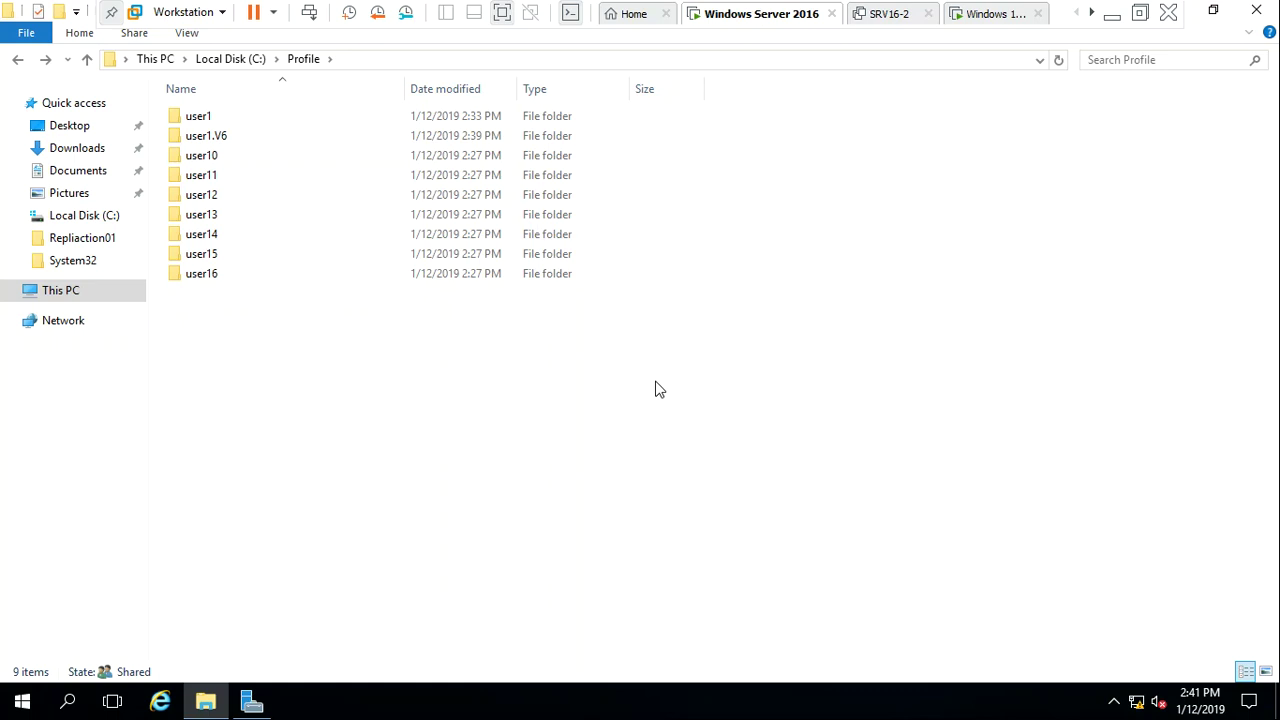
pyautogui.click(993, 14)
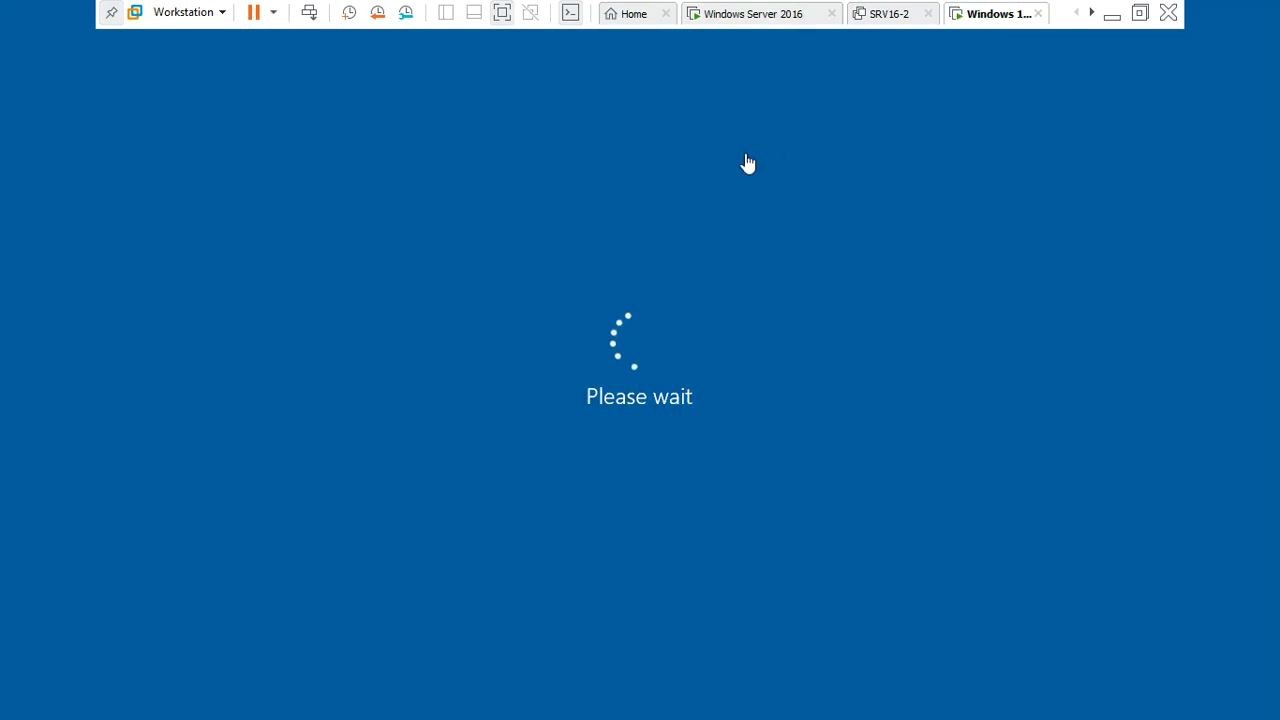
pyautogui.click(772, 16)
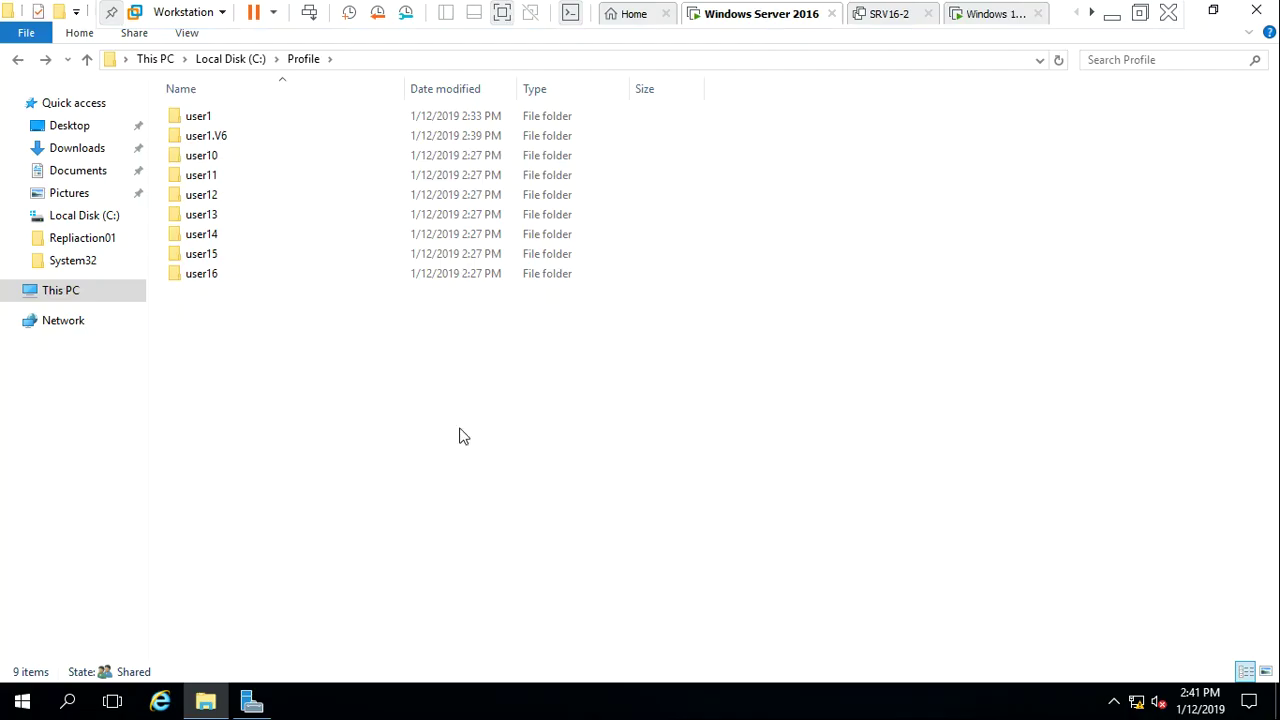
# After access to user1.V6 is denied, set Administrator as its owner in advanced security
pyautogui.doubleClick(222, 137)
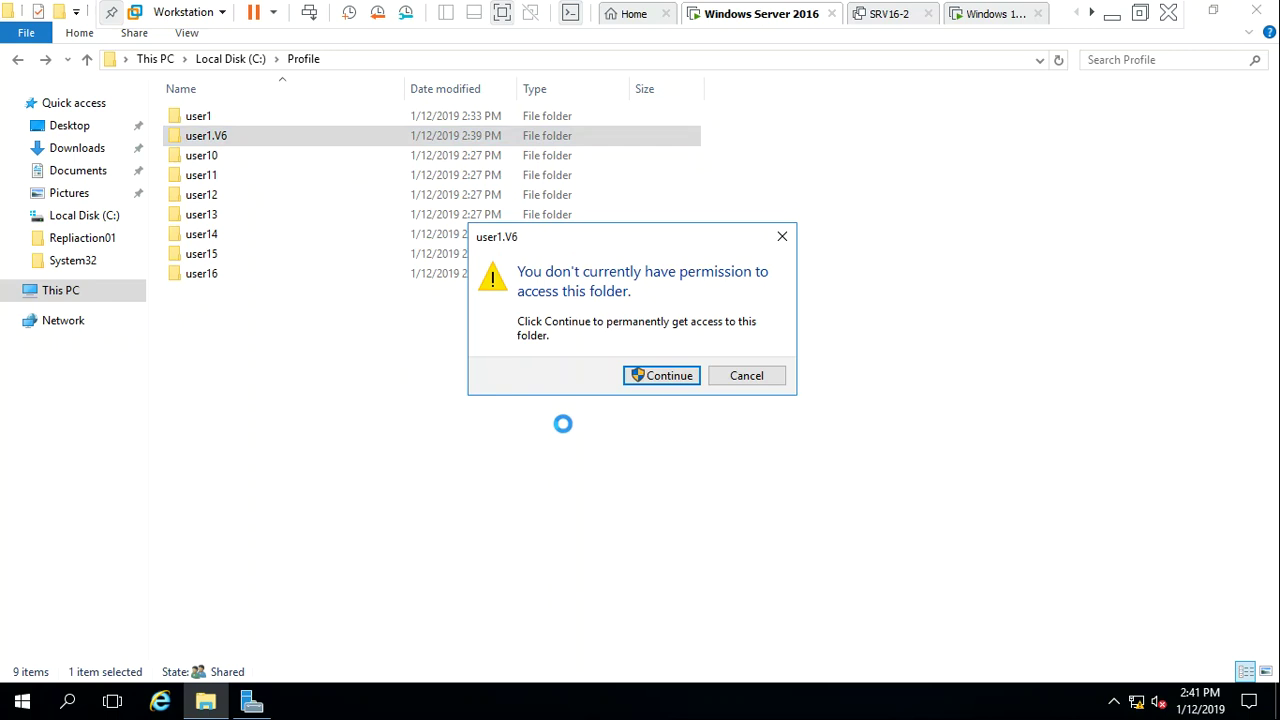
pyautogui.click(667, 378)
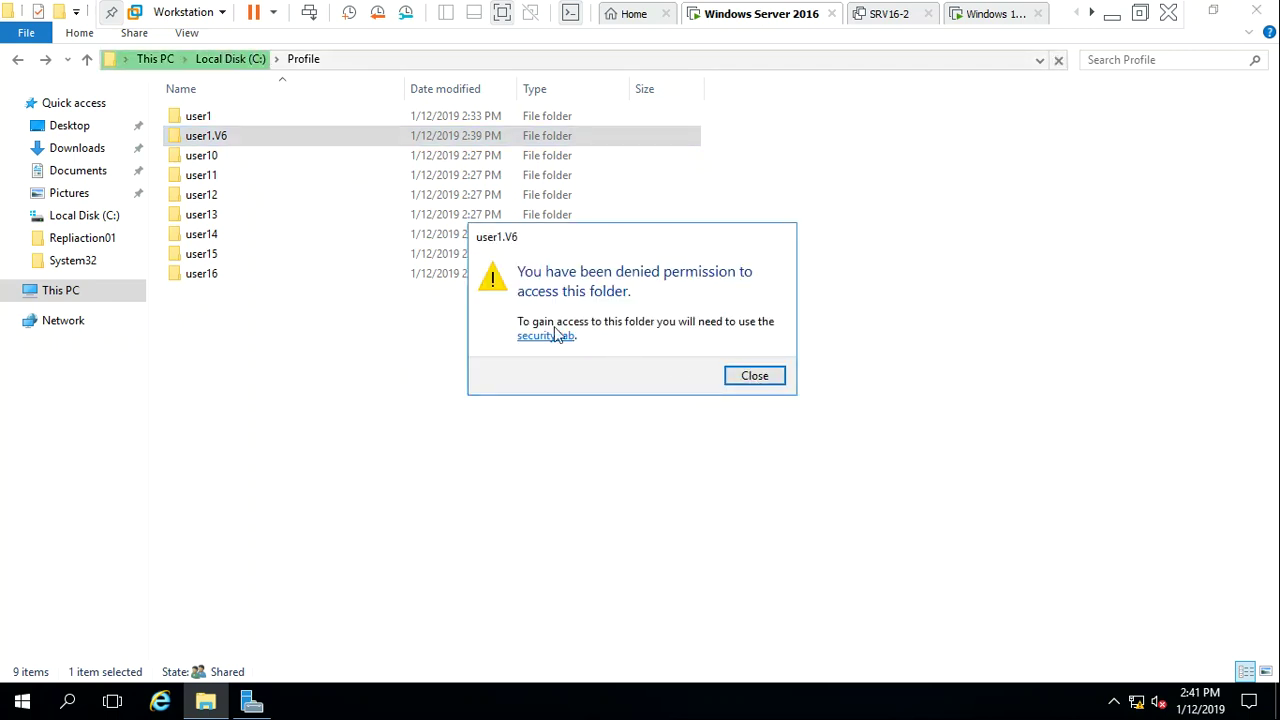
pyautogui.click(545, 336)
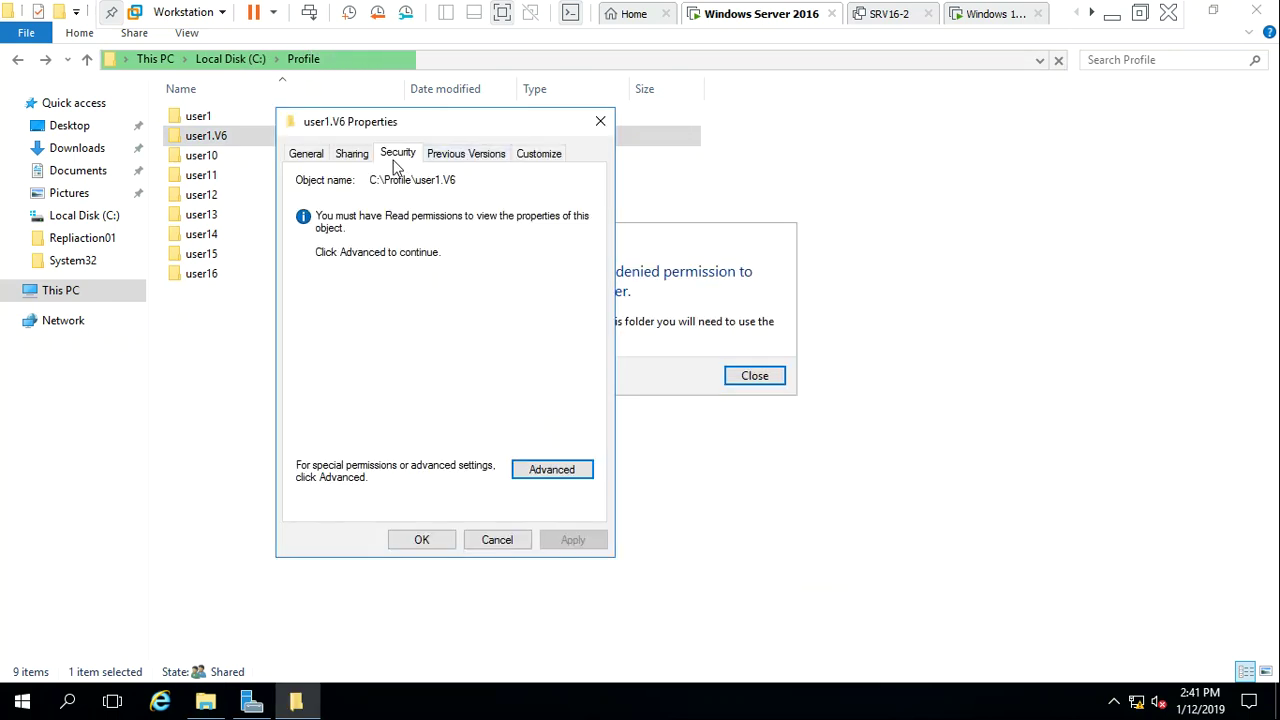
pyautogui.click(565, 469)
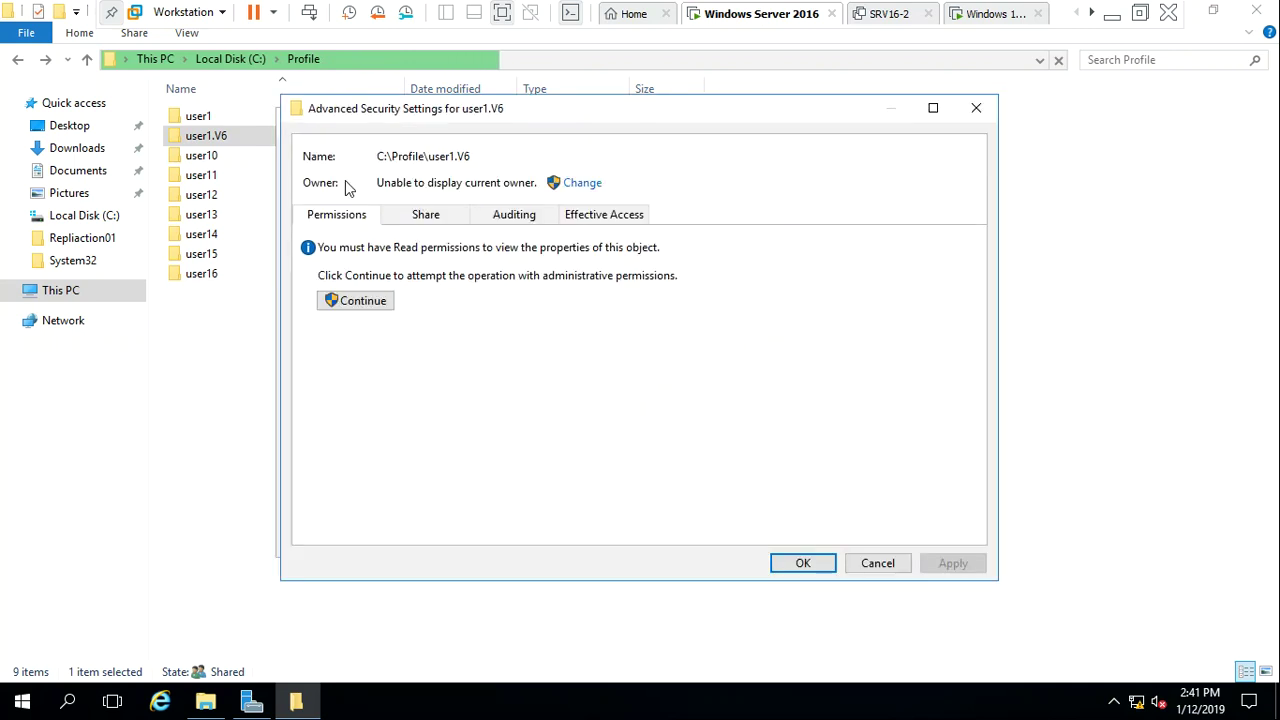
pyautogui.click(583, 186)
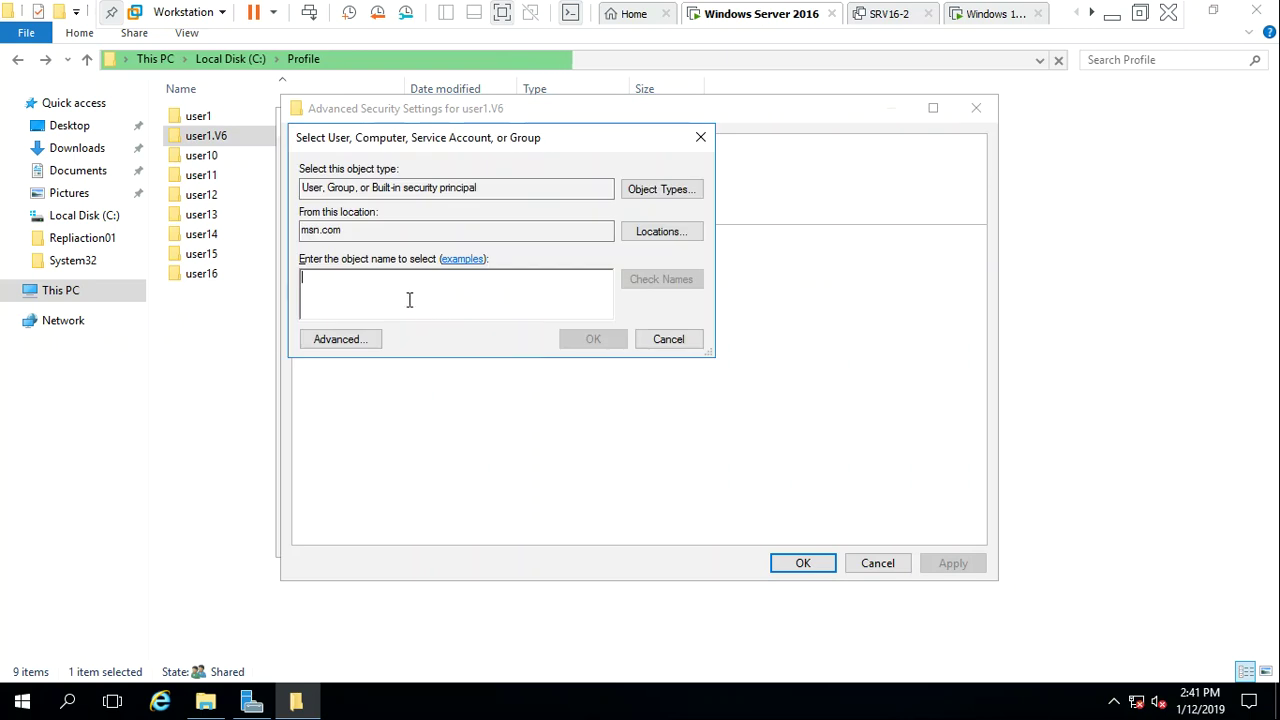
pyautogui.write('admin')
pyautogui.press('Return')
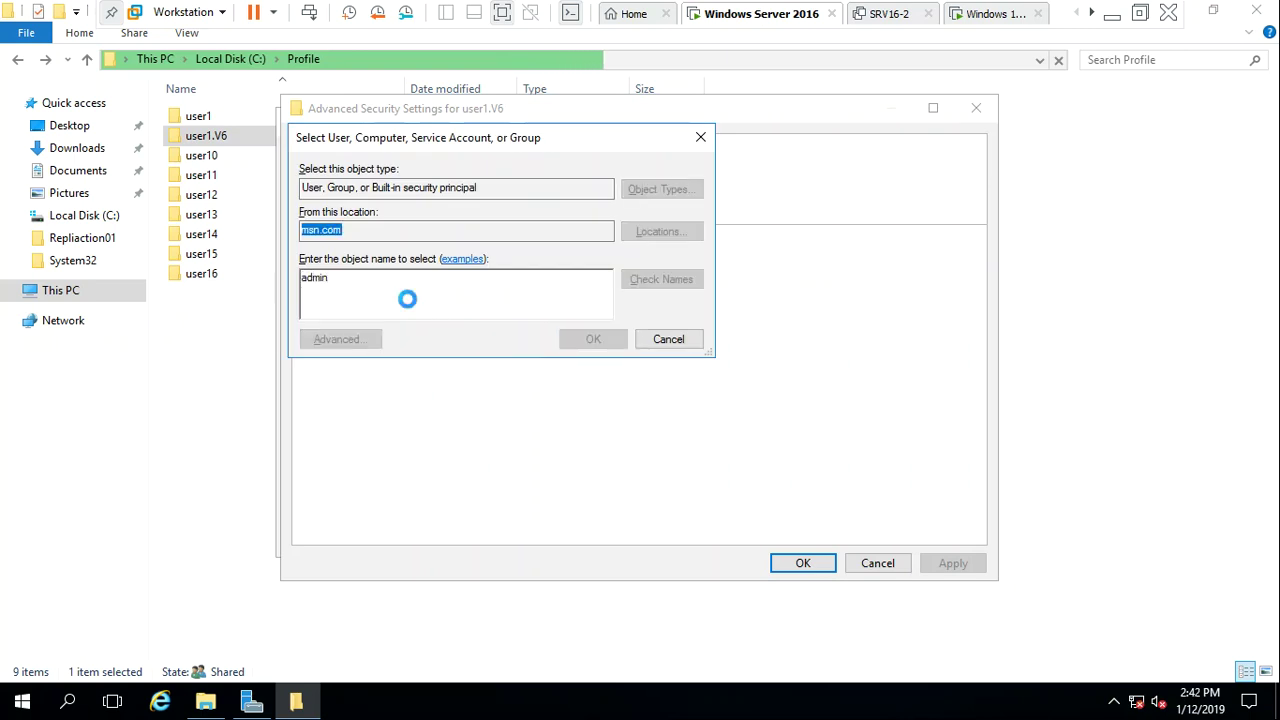
pyautogui.click(408, 290)
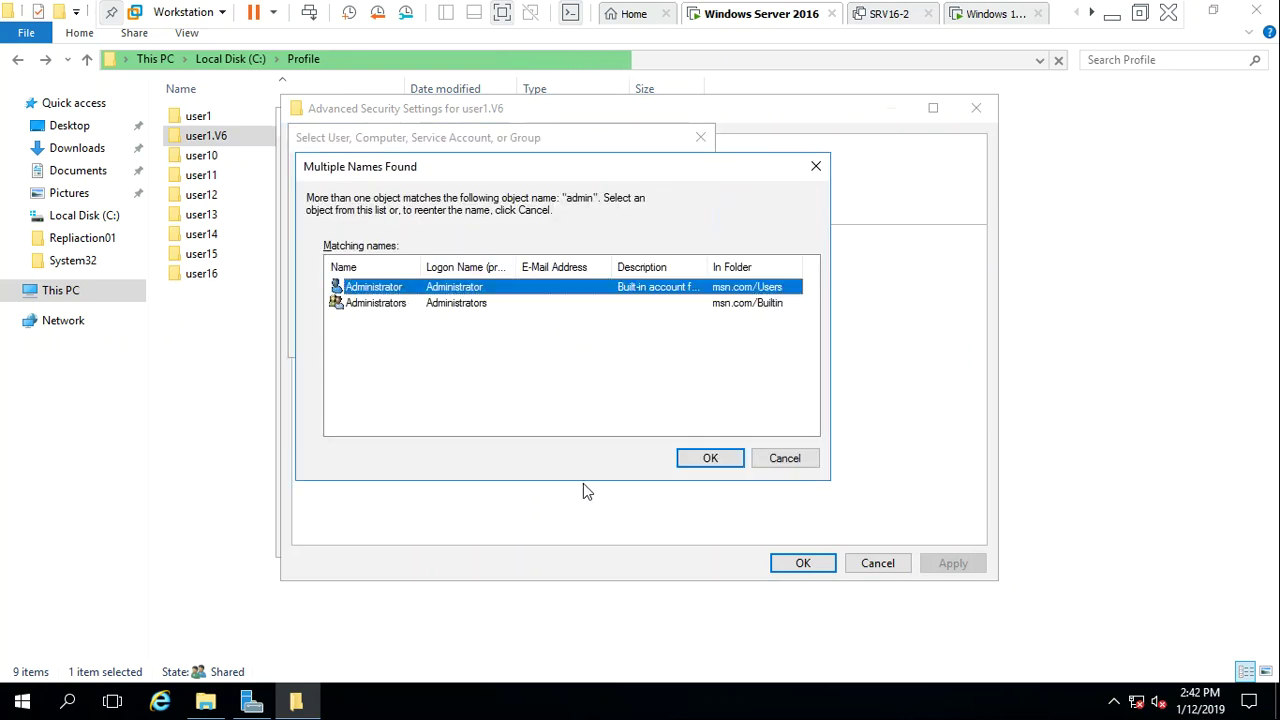
pyautogui.click(708, 460)
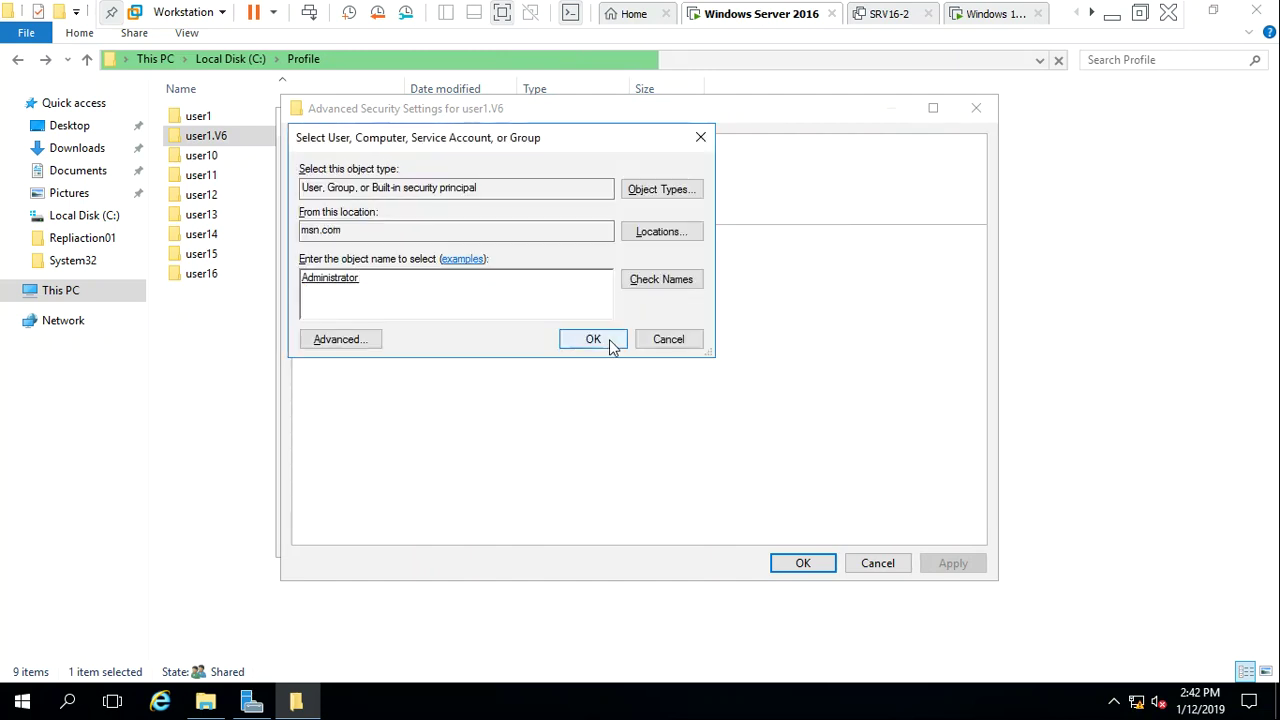
pyautogui.click(608, 346)
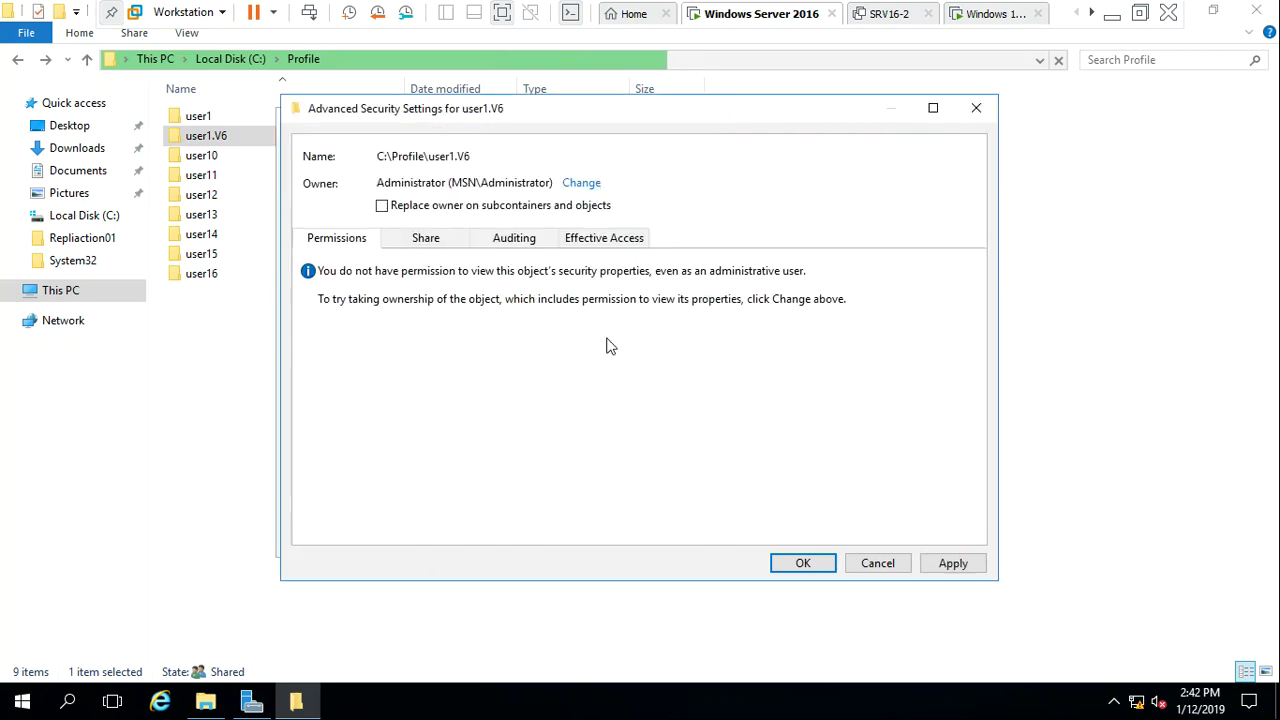
# Extend Administrator ownership to all subfolders and files, granting full control, and close the dialogs
pyautogui.click(425, 210)
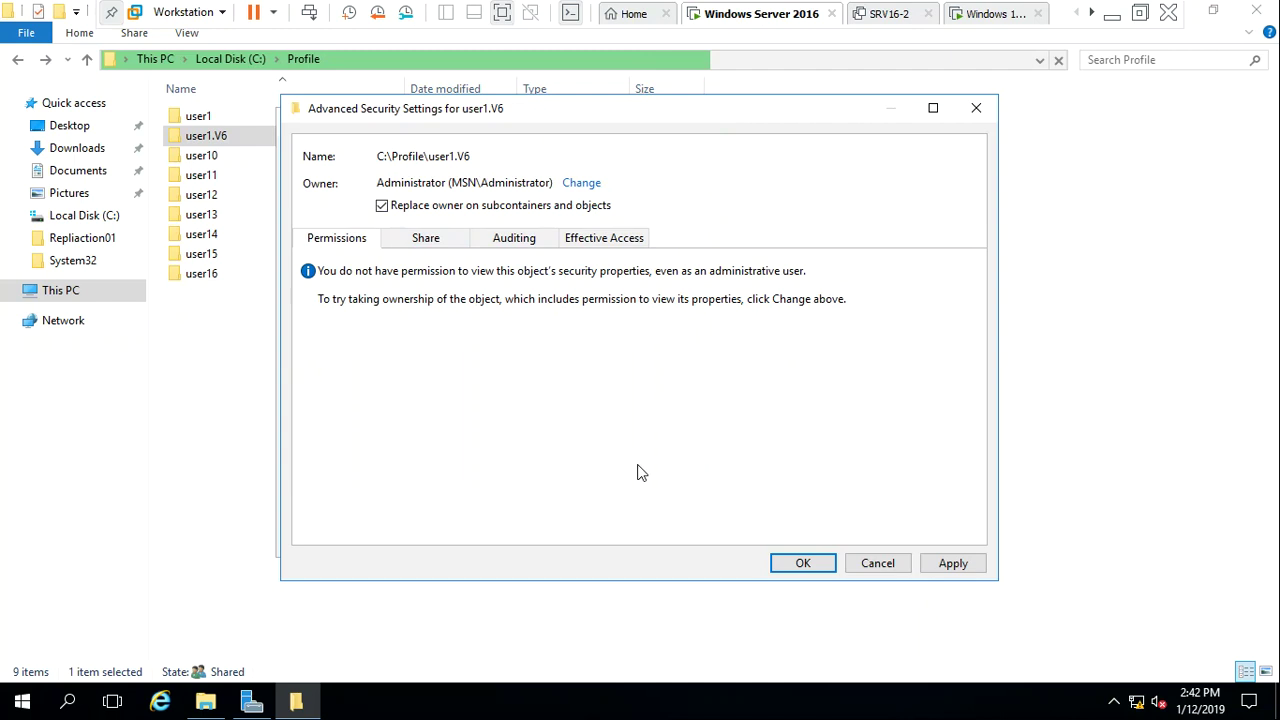
pyautogui.click(953, 564)
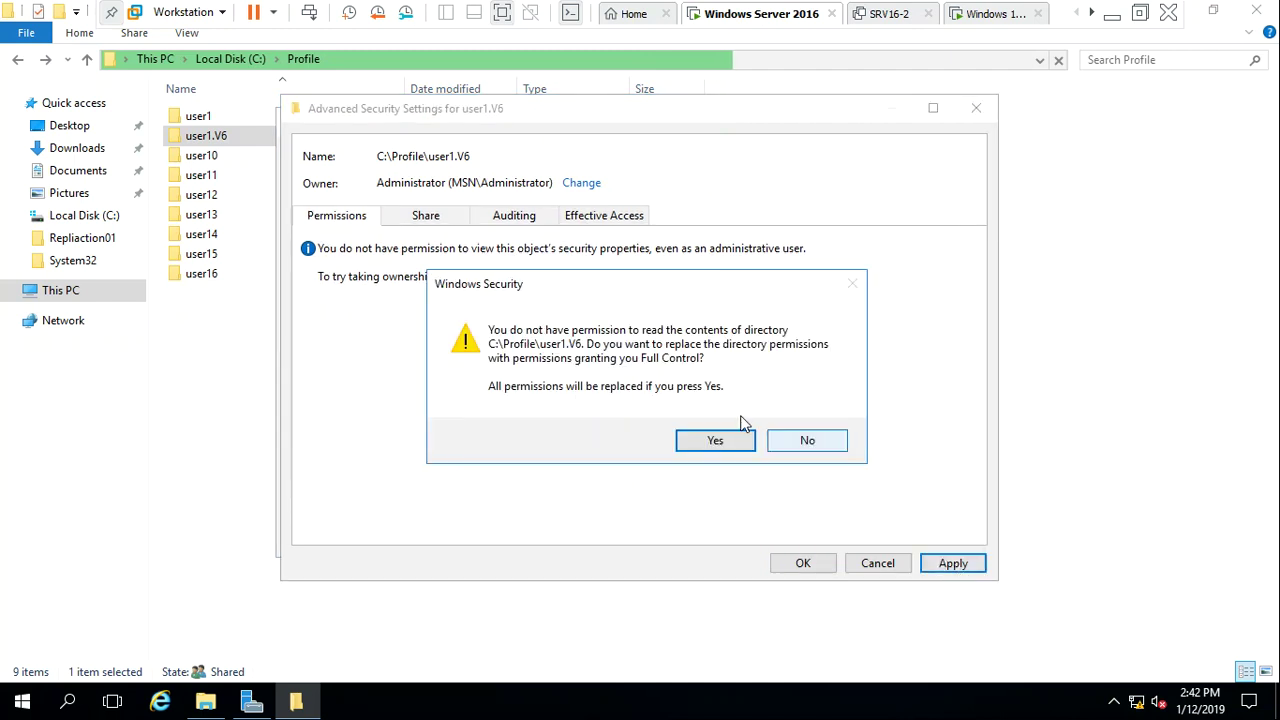
pyautogui.click(716, 441)
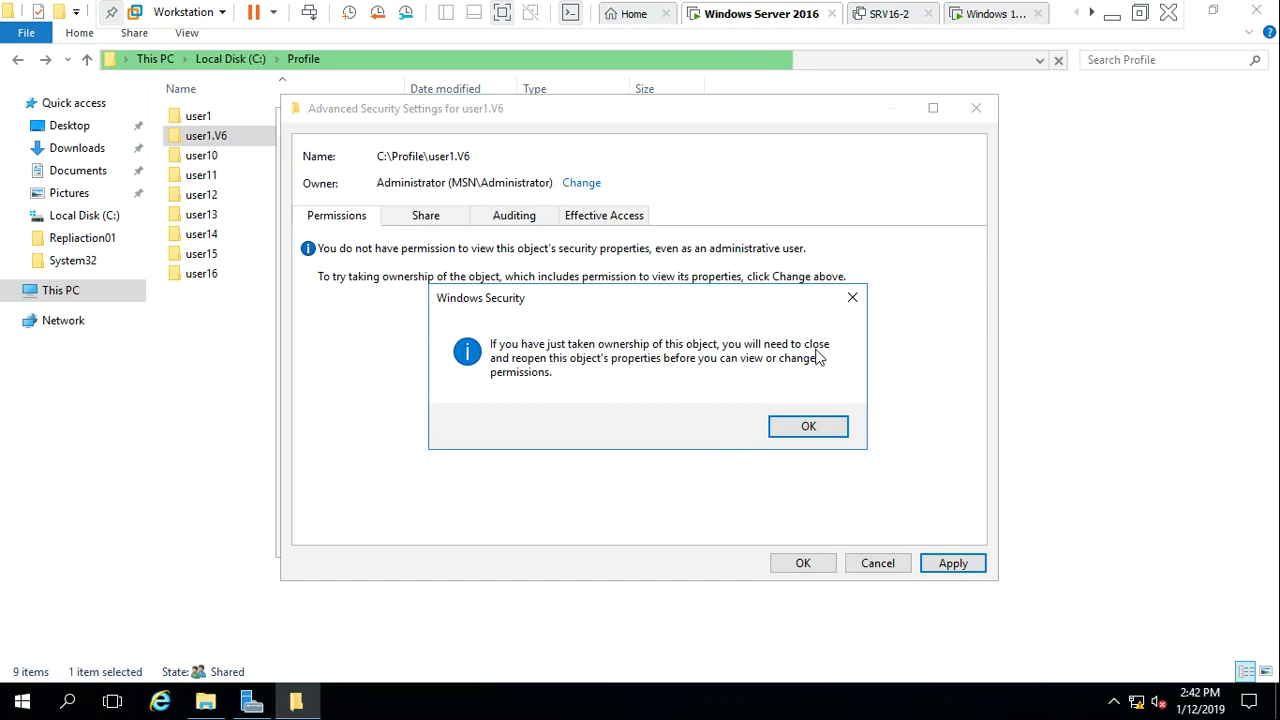
pyautogui.click(810, 428)
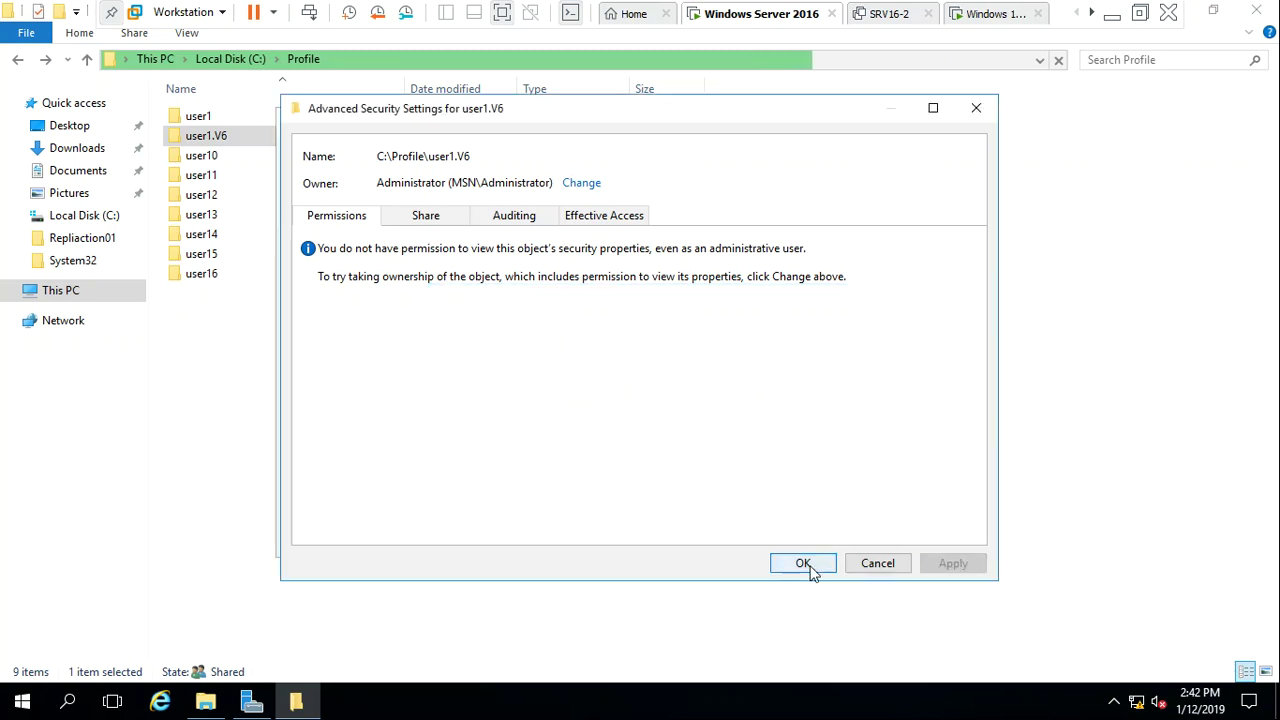
pyautogui.click(805, 564)
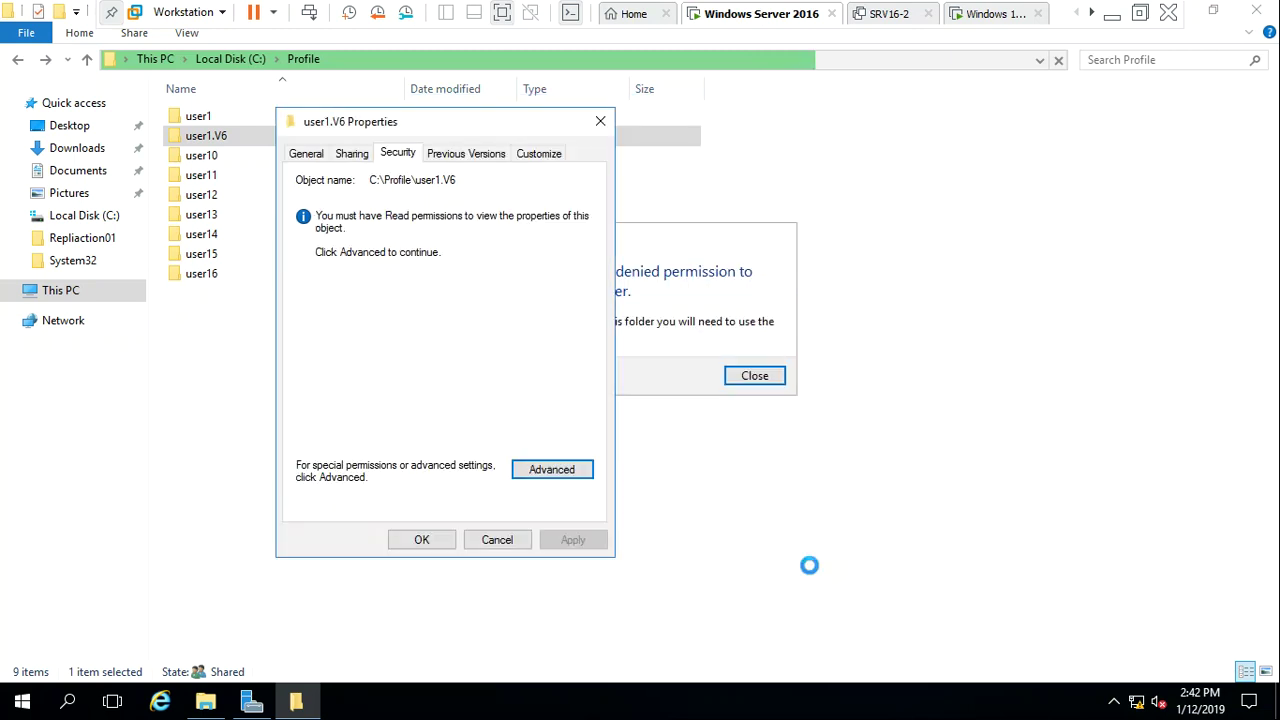
pyautogui.click(425, 543)
# Open user1.V6 and look into its Desktop, Documents and Downloads folders, returning each time
pyautogui.click(752, 376)
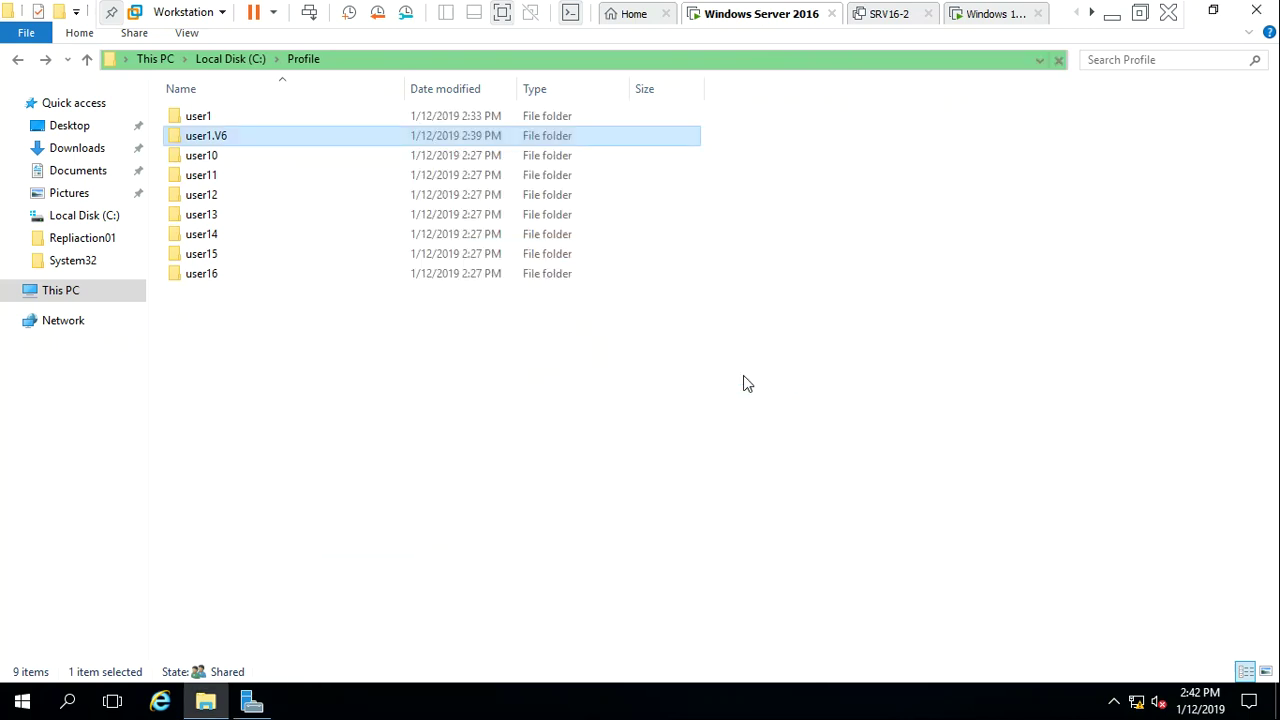
pyautogui.doubleClick(223, 145)
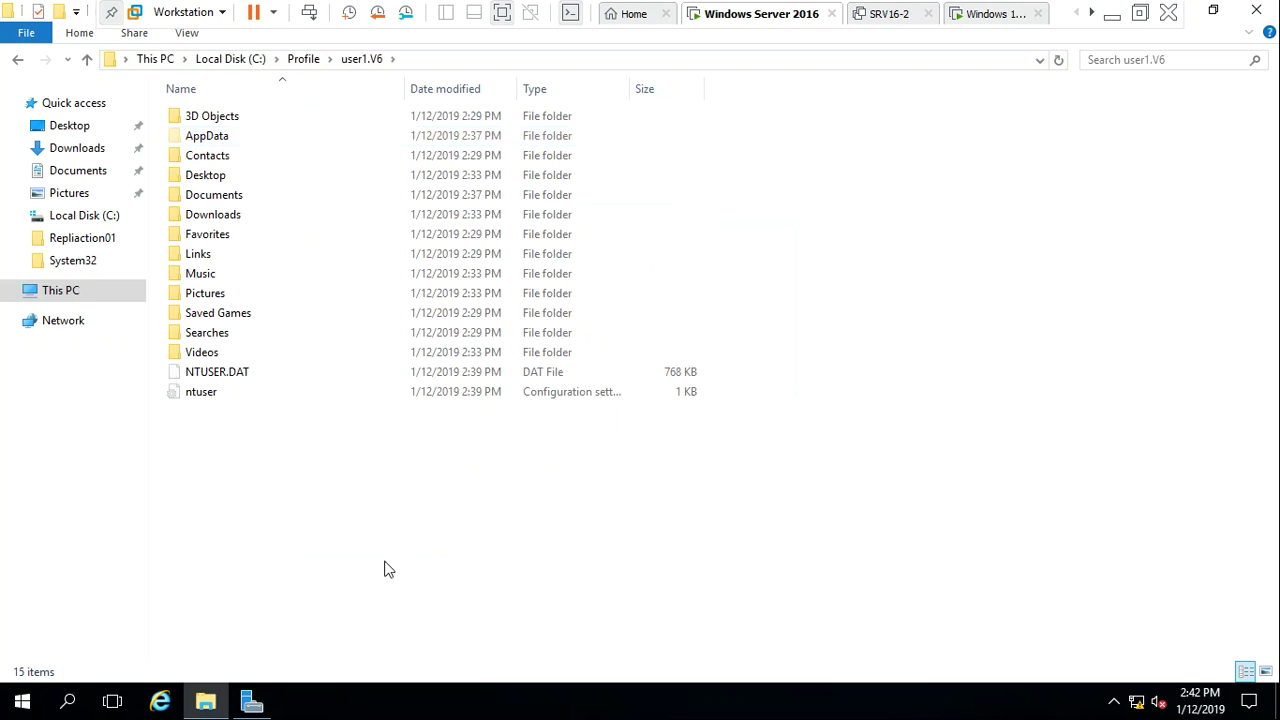
pyautogui.doubleClick(223, 174)
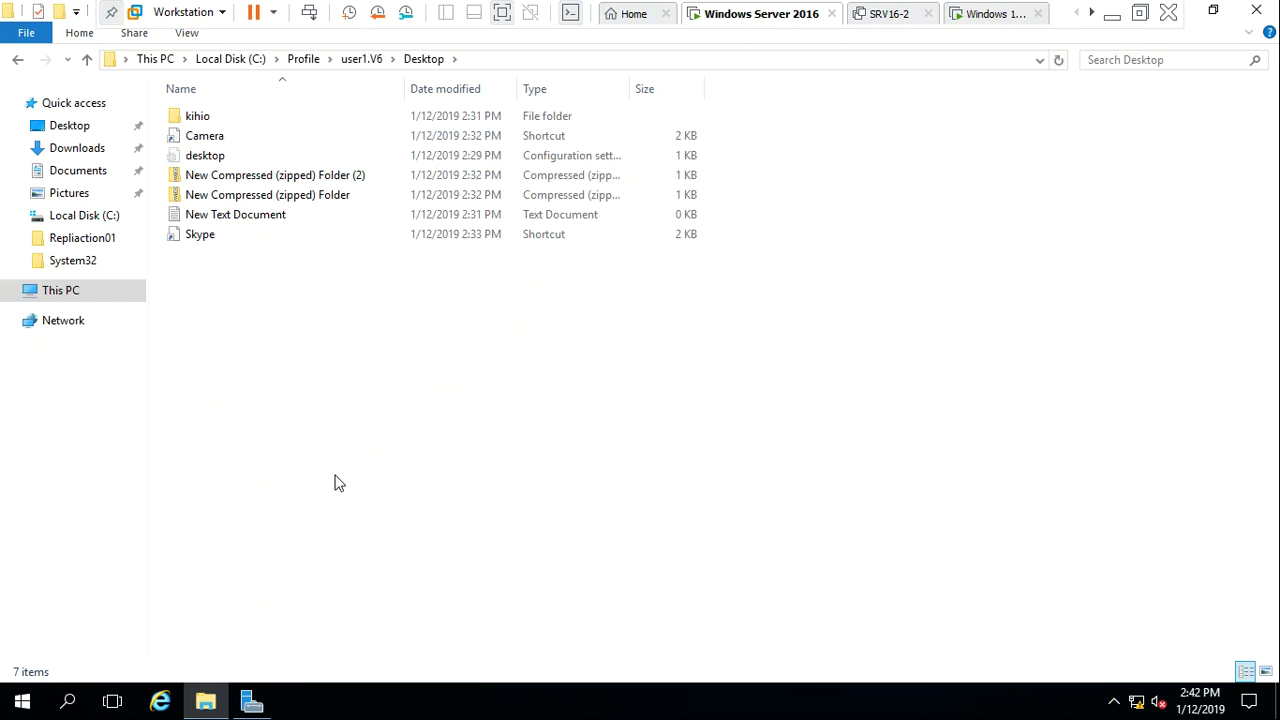
pyautogui.hotkey('alt', 'Left')
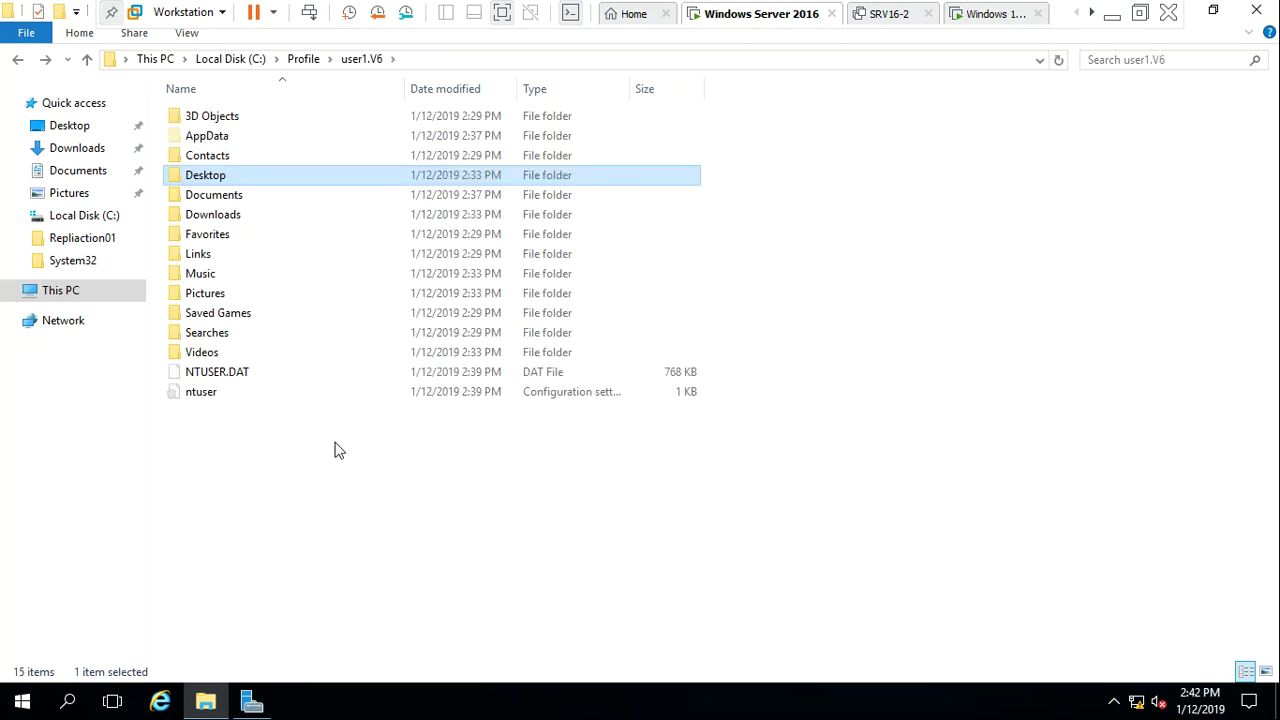
pyautogui.doubleClick(209, 198)
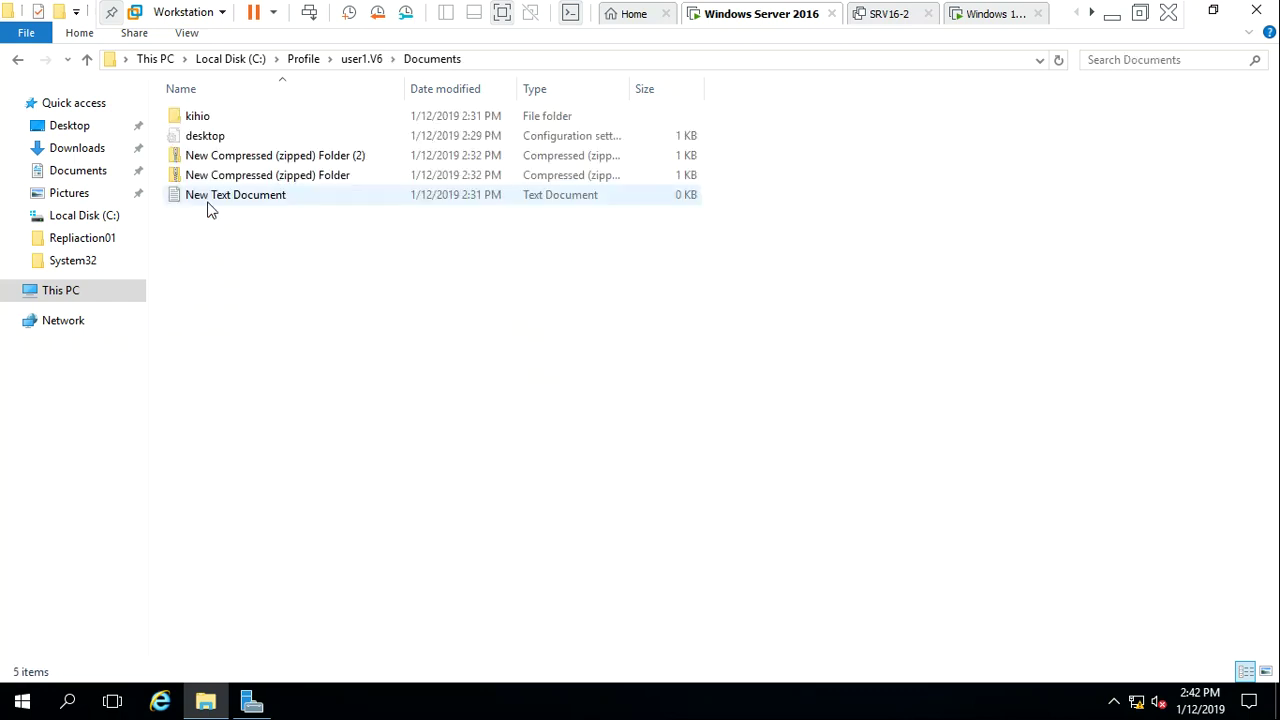
pyautogui.hotkey('alt', 'Left')
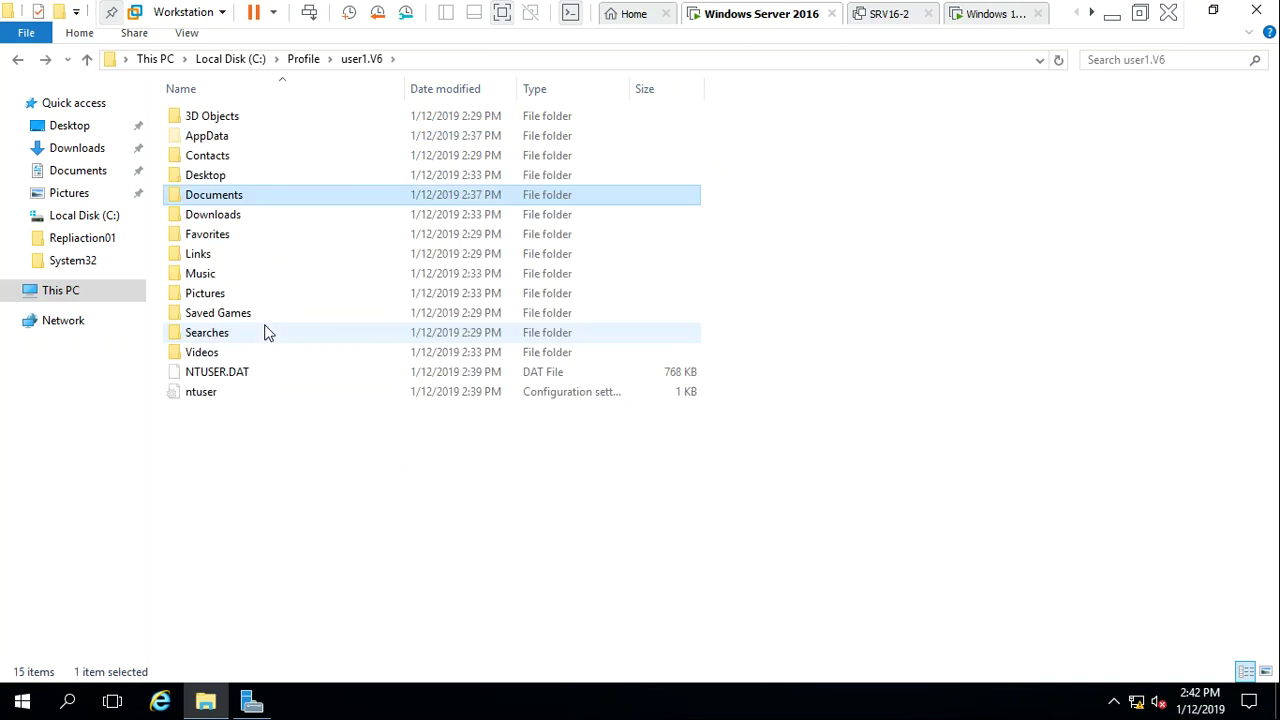
pyautogui.doubleClick(230, 222)
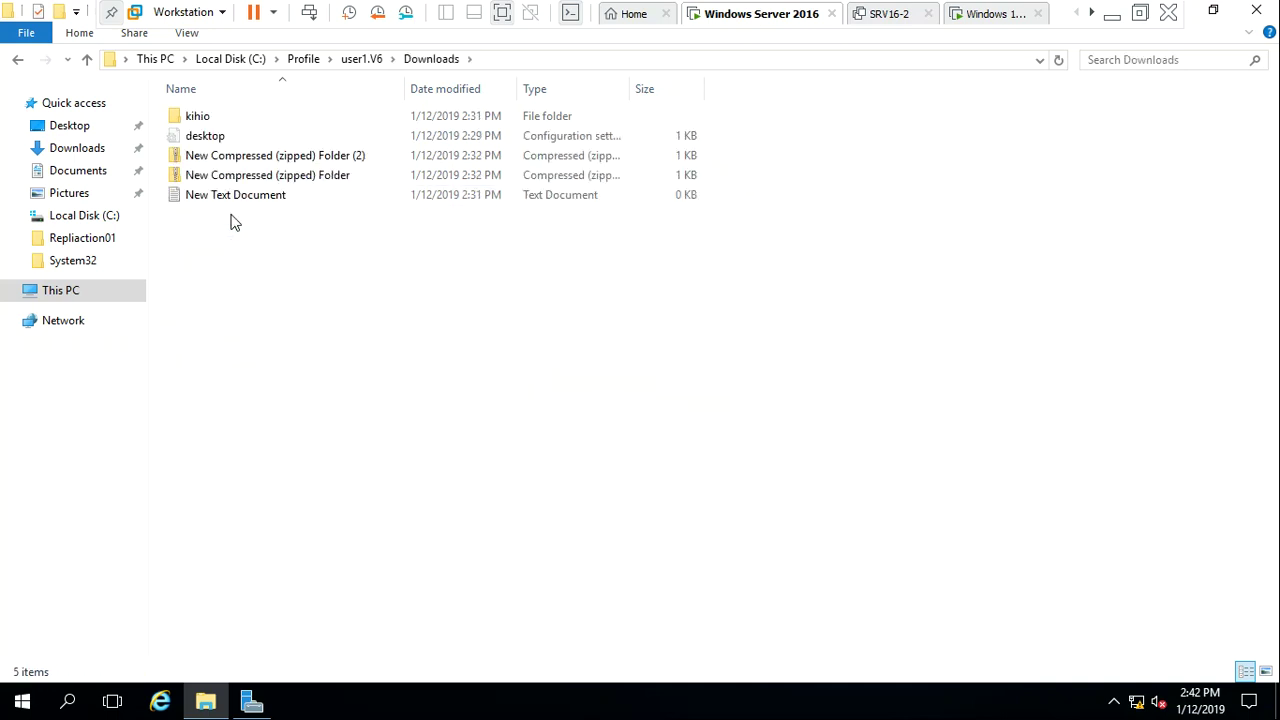
pyautogui.hotkey('alt', 'Left')
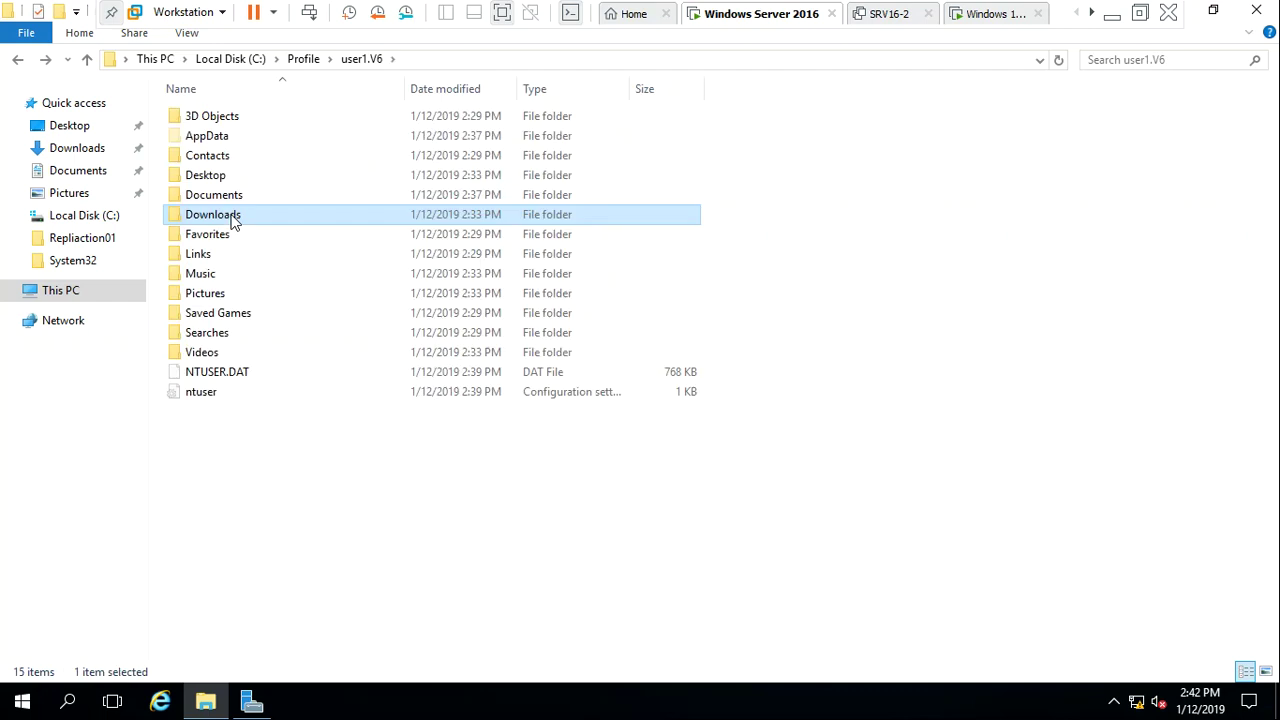
pyautogui.click(287, 477)
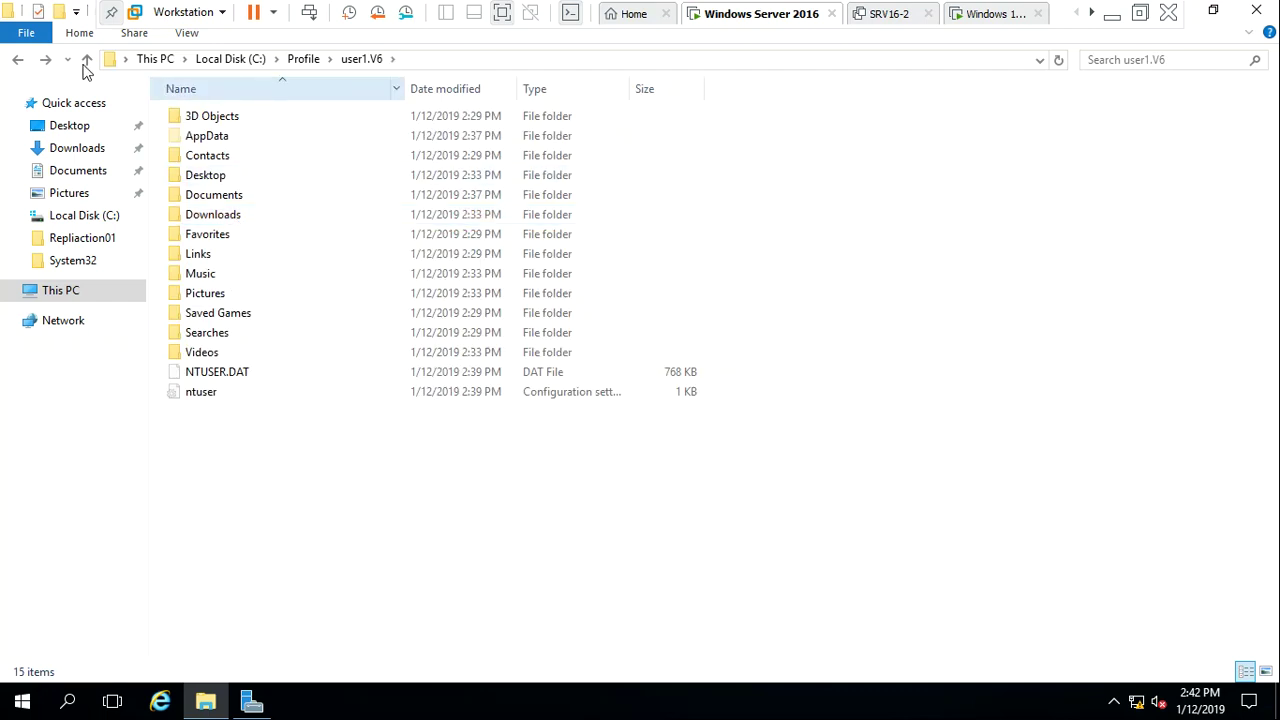
# In Folder Options, try hiding hidden files, then restore the default view settings
pyautogui.click(186, 33)
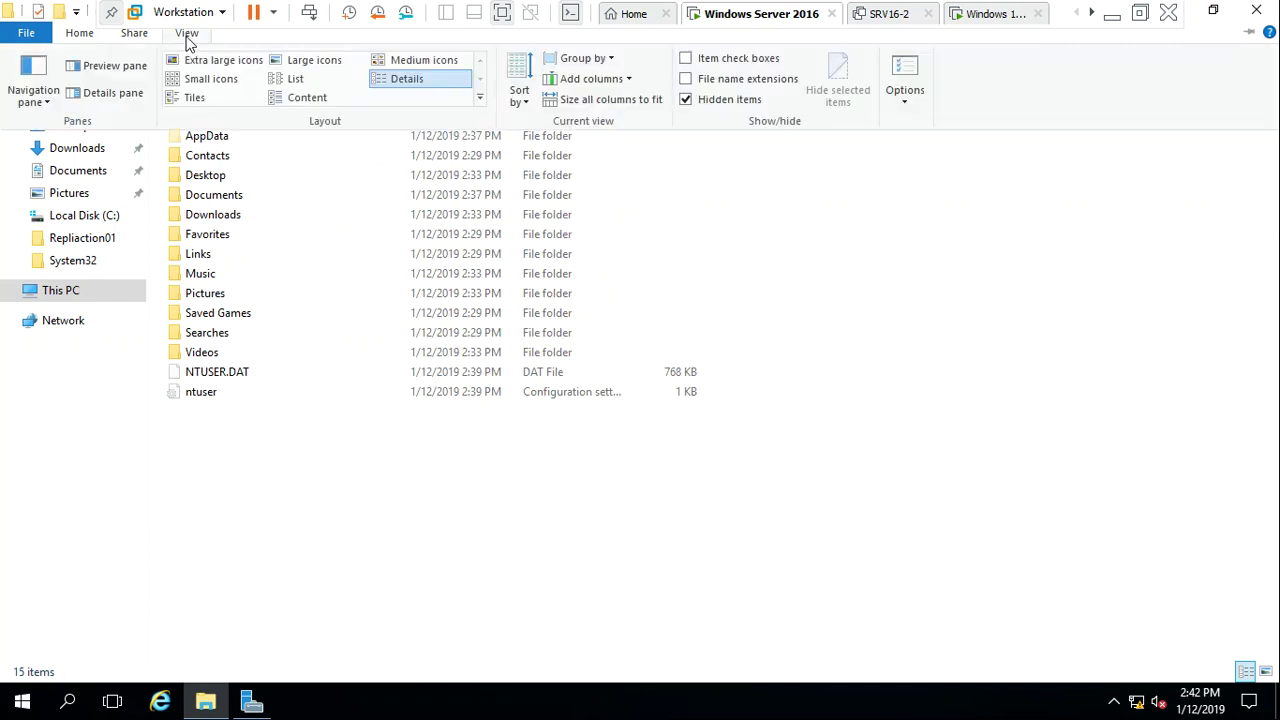
pyautogui.click(914, 86)
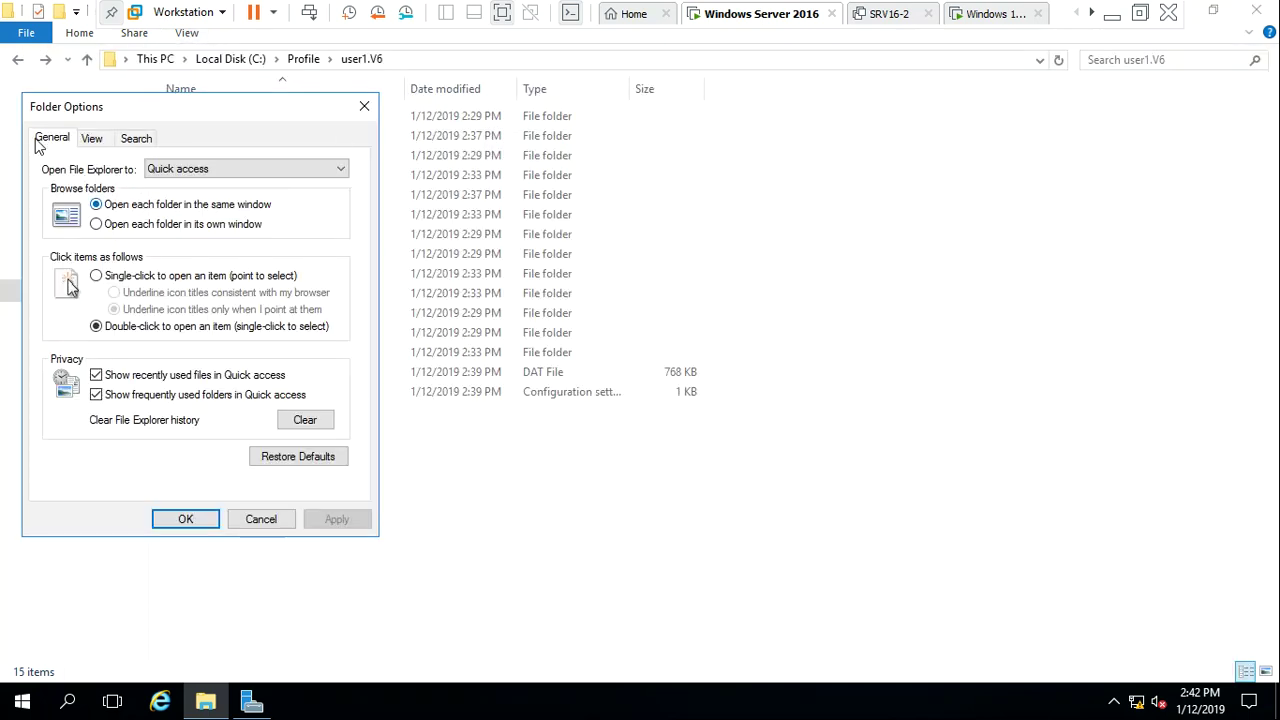
pyautogui.click(106, 142)
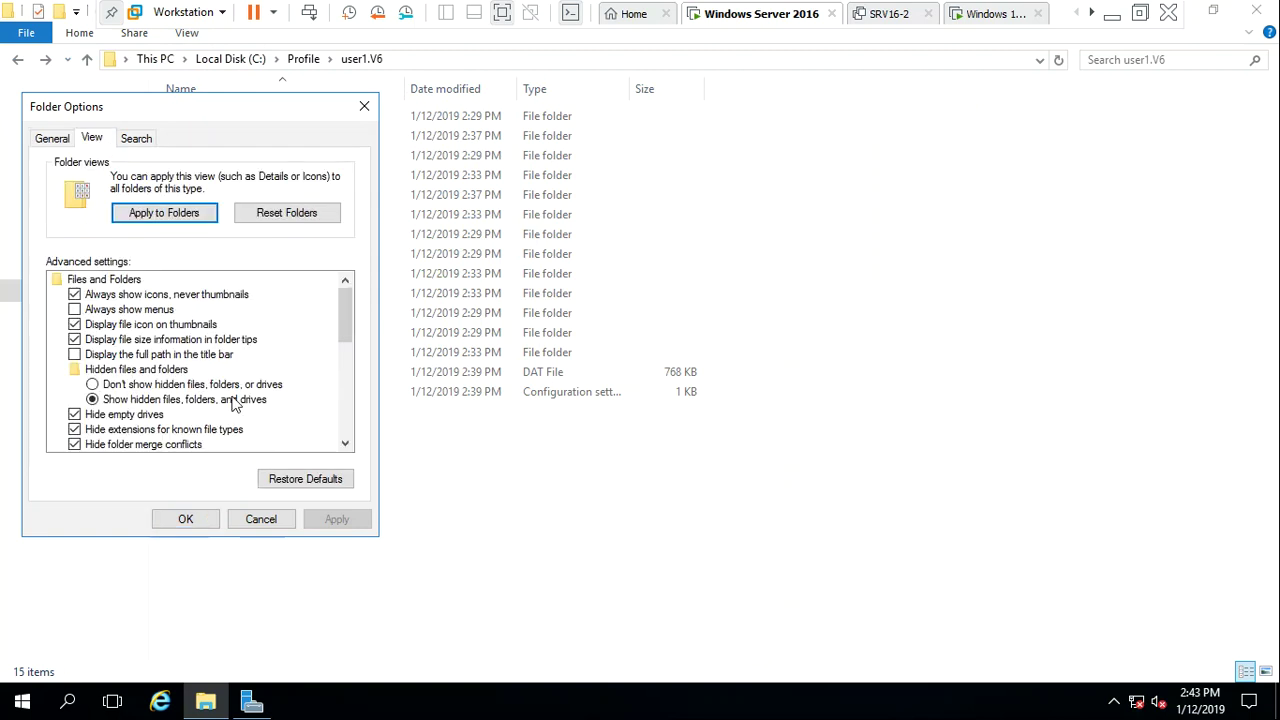
pyautogui.click(181, 387)
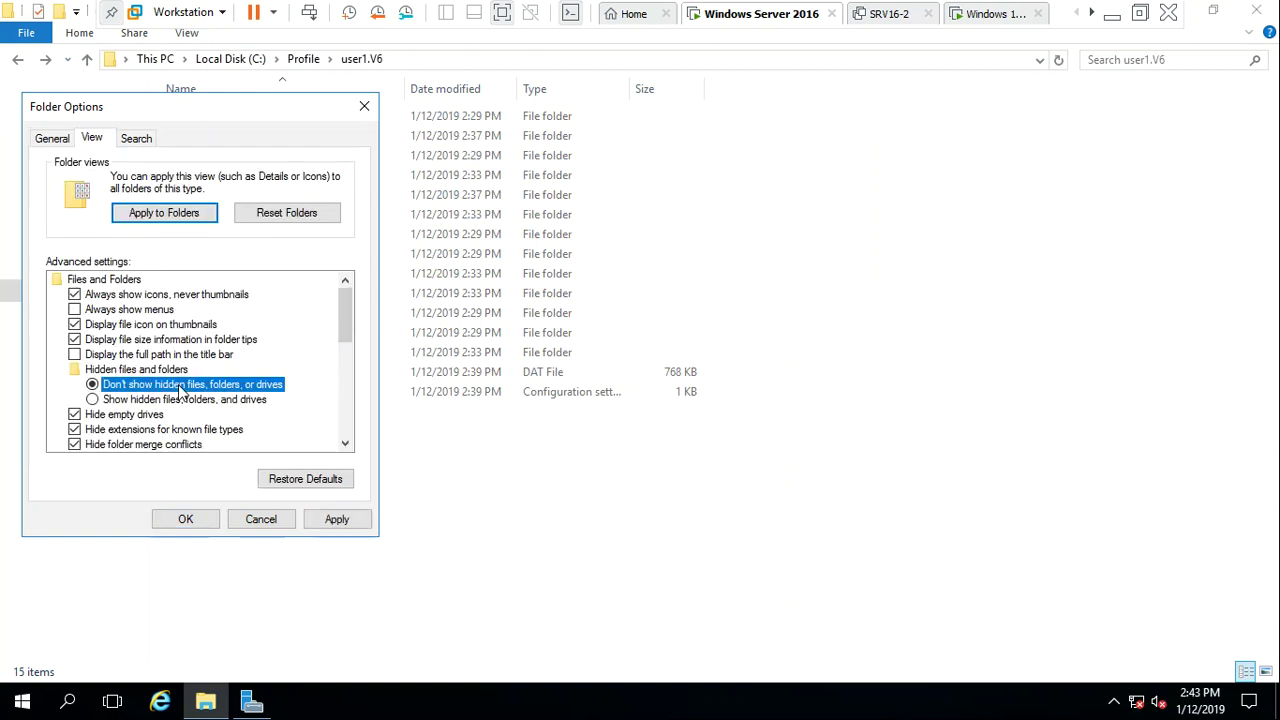
pyautogui.click(338, 523)
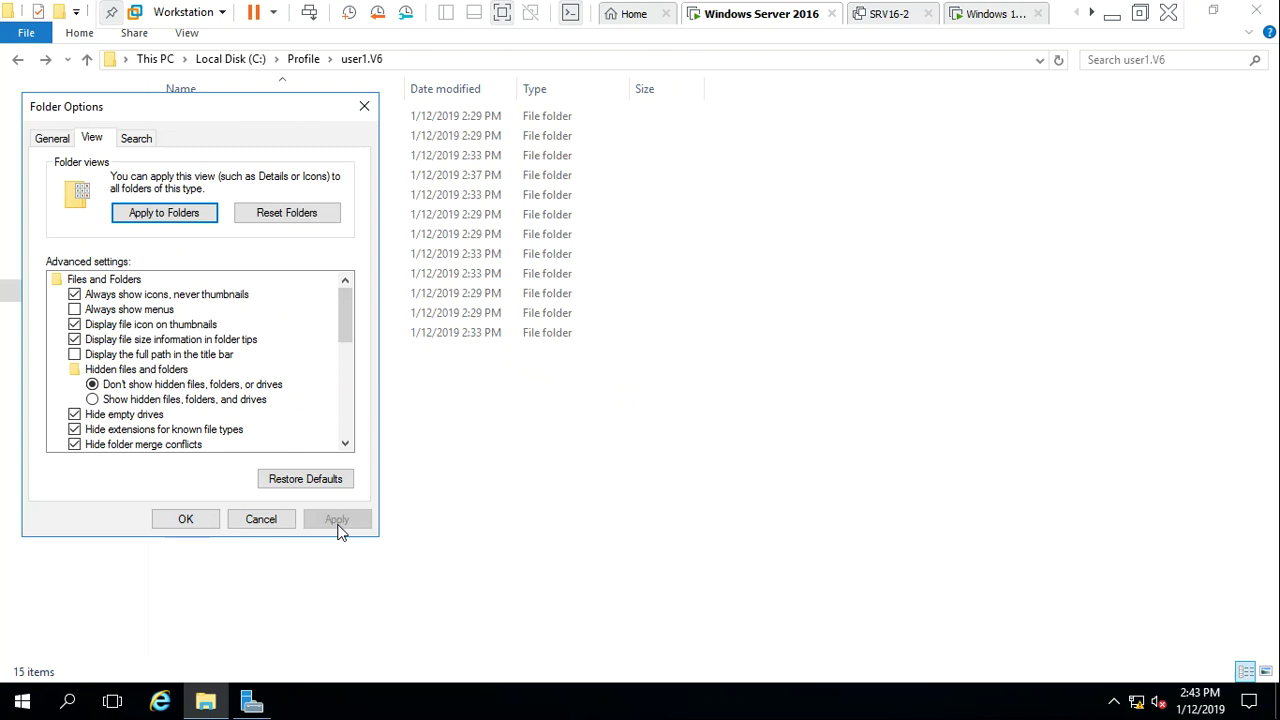
pyautogui.click(345, 443)
pyautogui.click(345, 443)
pyautogui.click(345, 443)
pyautogui.click(345, 443)
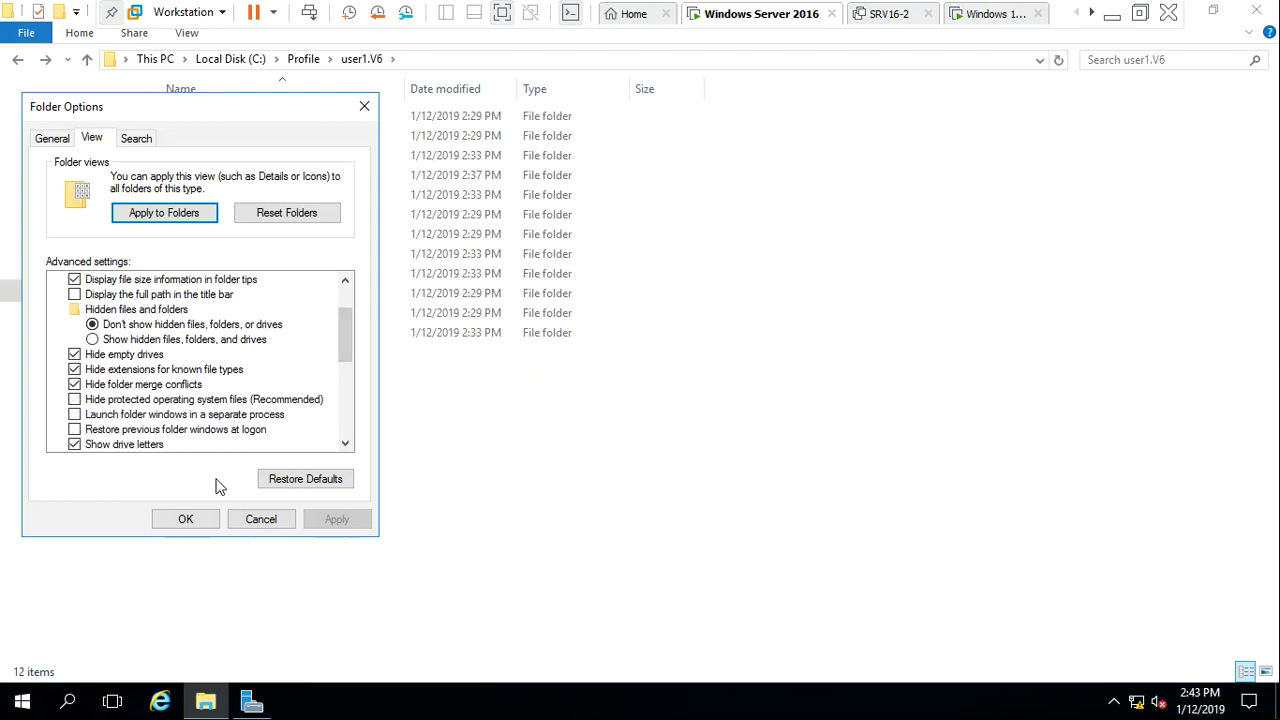
pyautogui.click(313, 482)
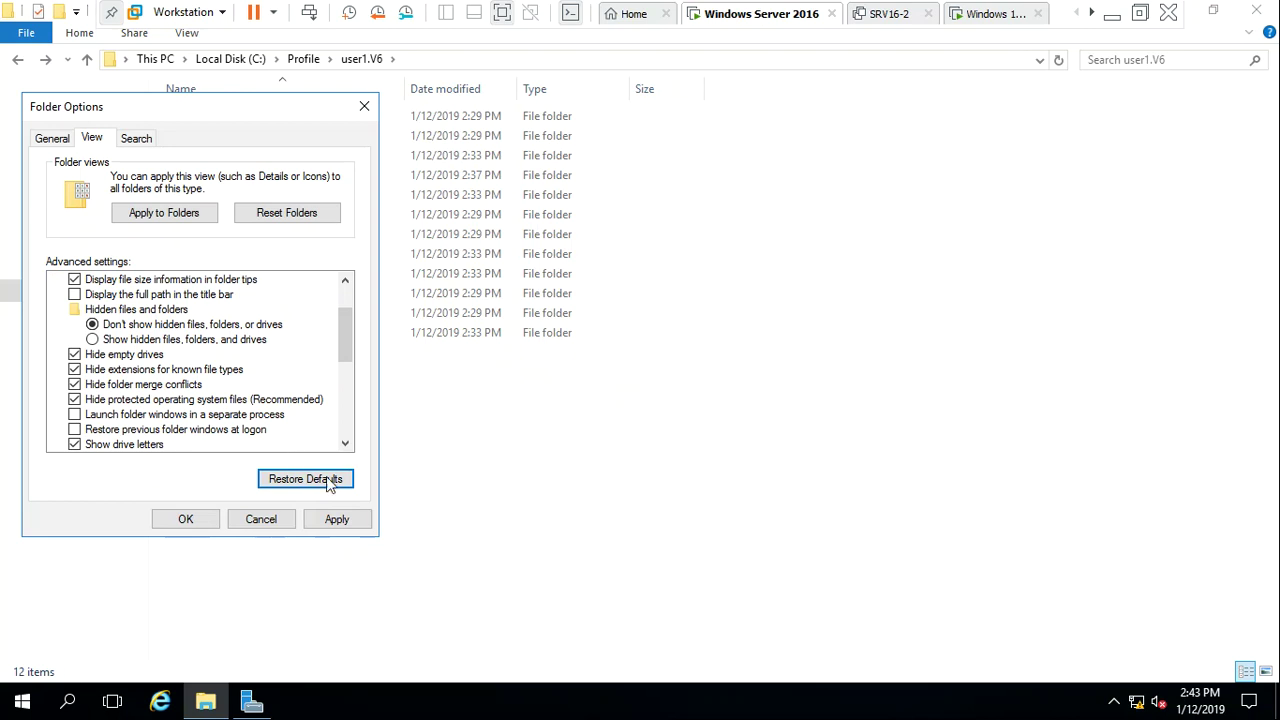
pyautogui.click(334, 518)
pyautogui.click(184, 522)
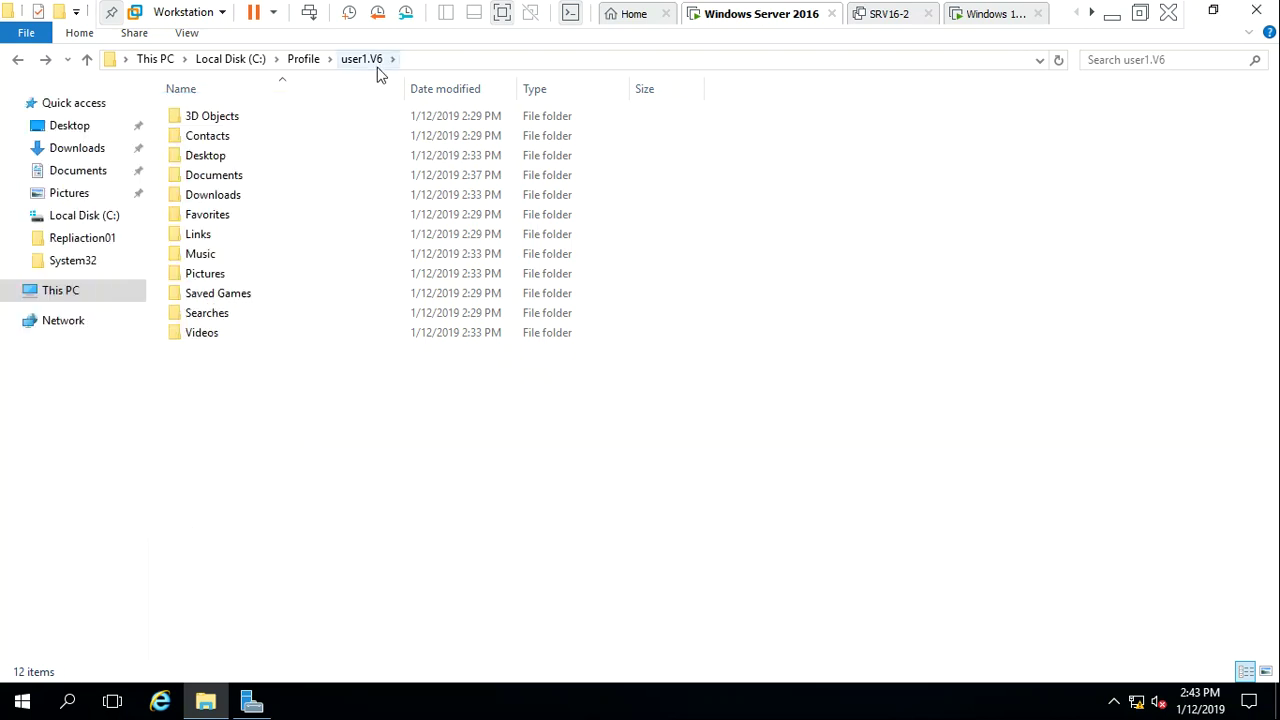
# Show hidden files, folders and drives and stop hiding protected operating system files
pyautogui.click(188, 34)
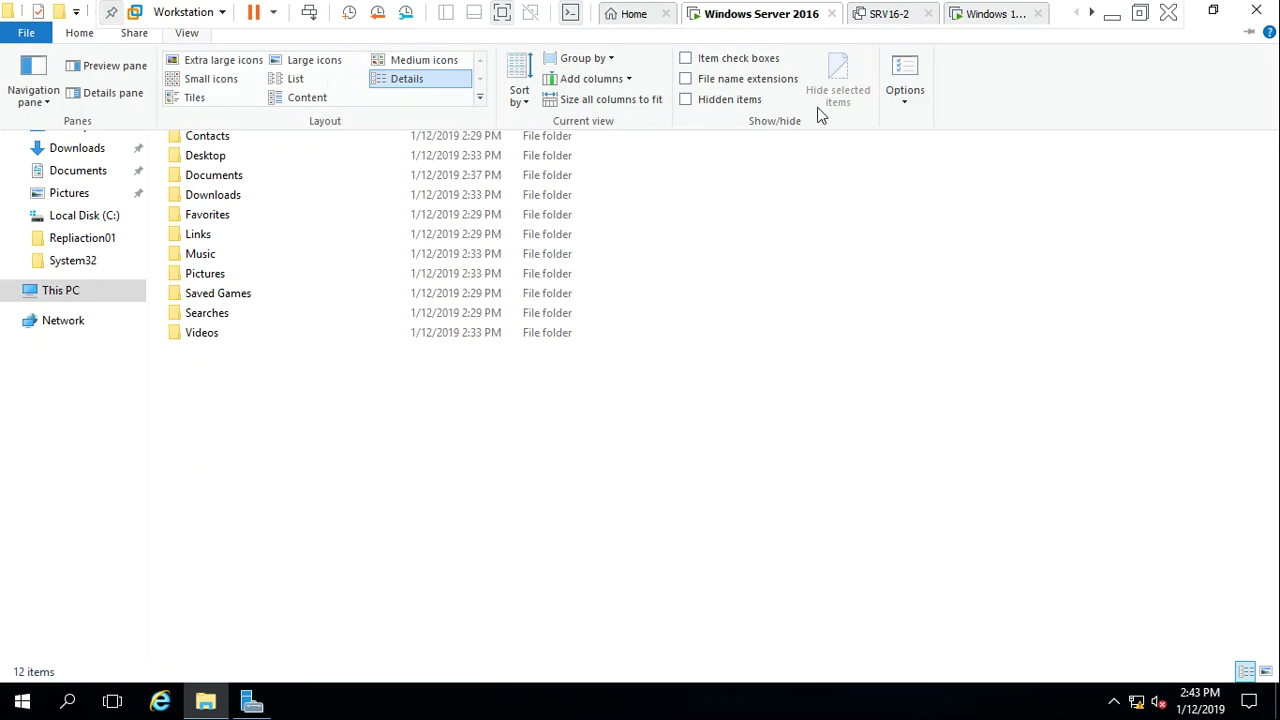
pyautogui.click(909, 85)
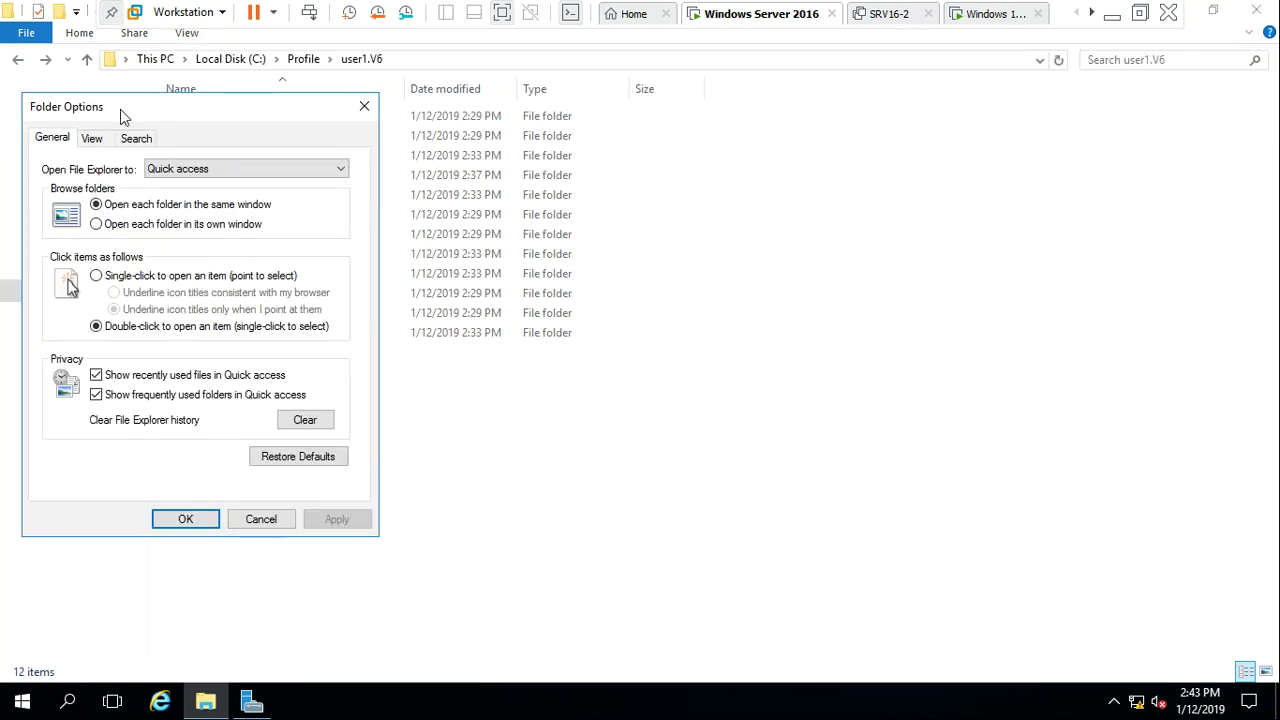
pyautogui.click(91, 138)
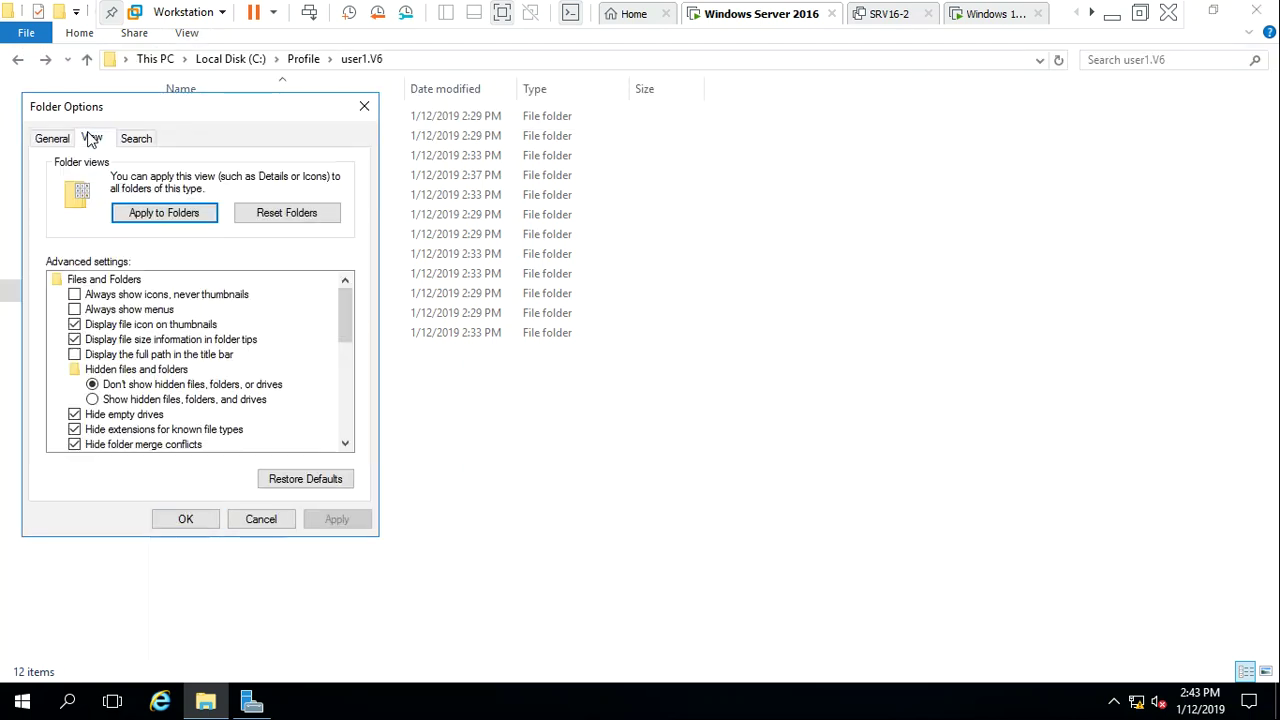
pyautogui.click(193, 400)
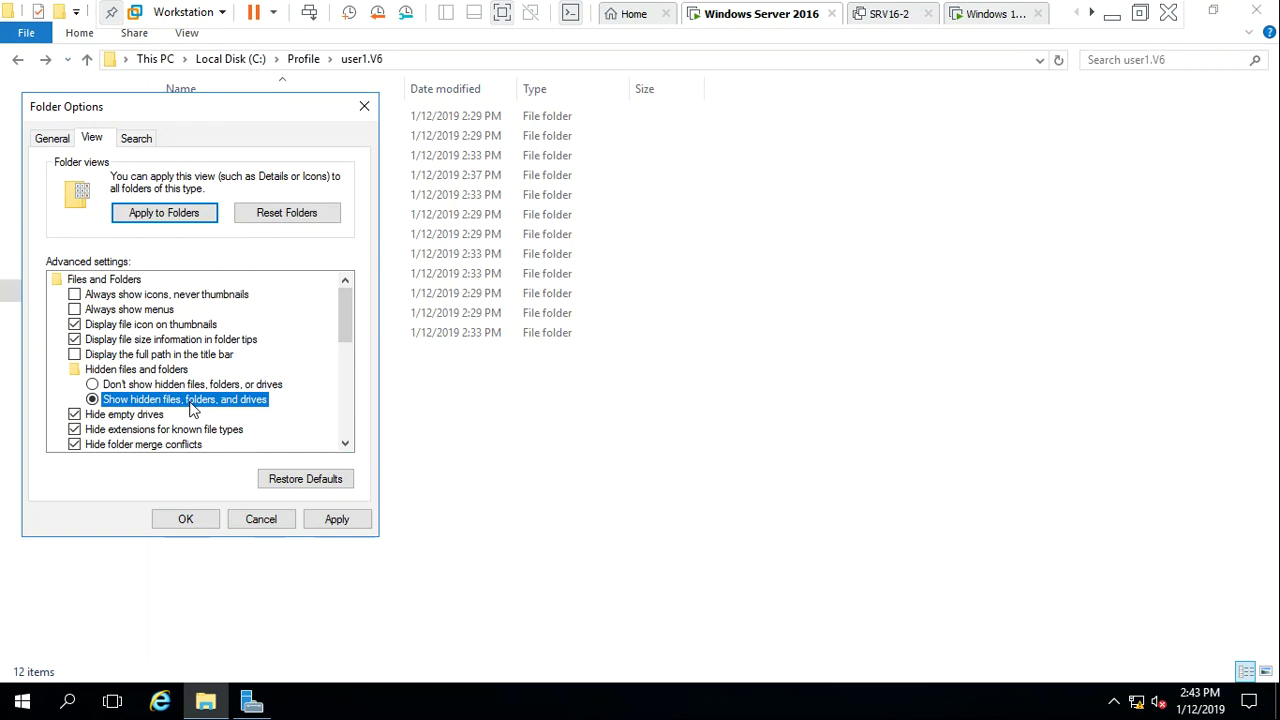
pyautogui.click(336, 519)
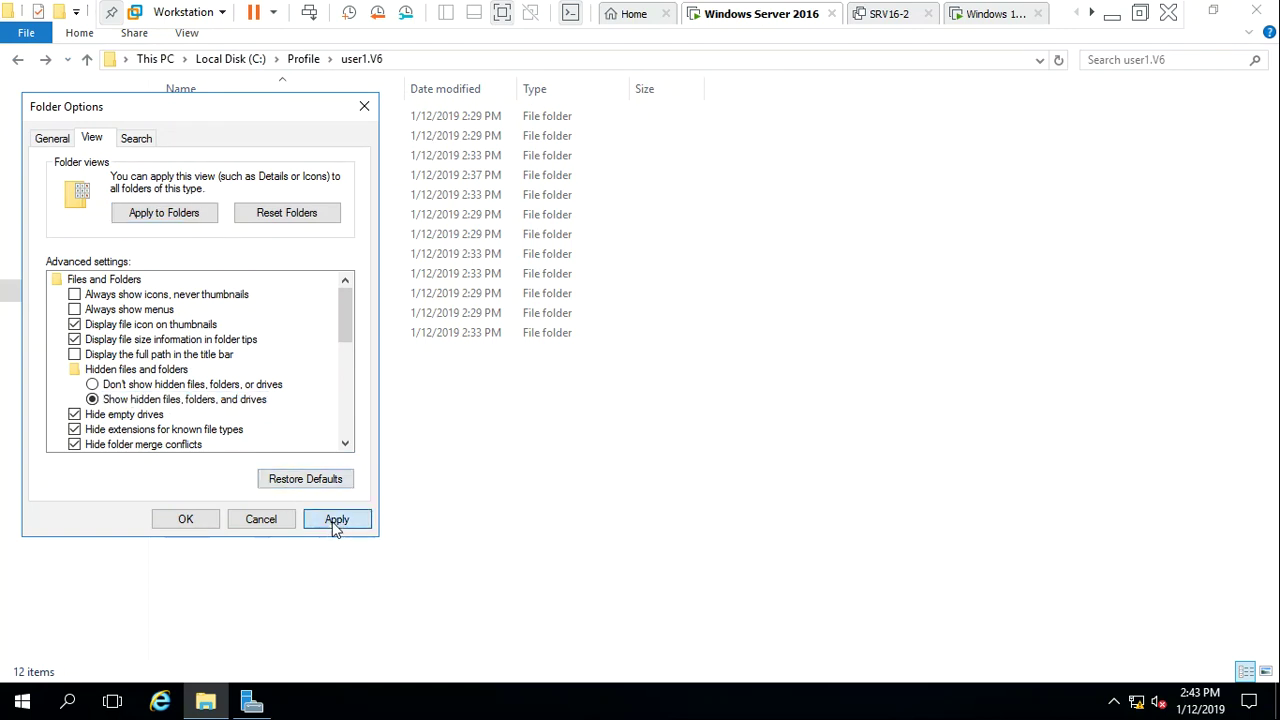
pyautogui.click(345, 445)
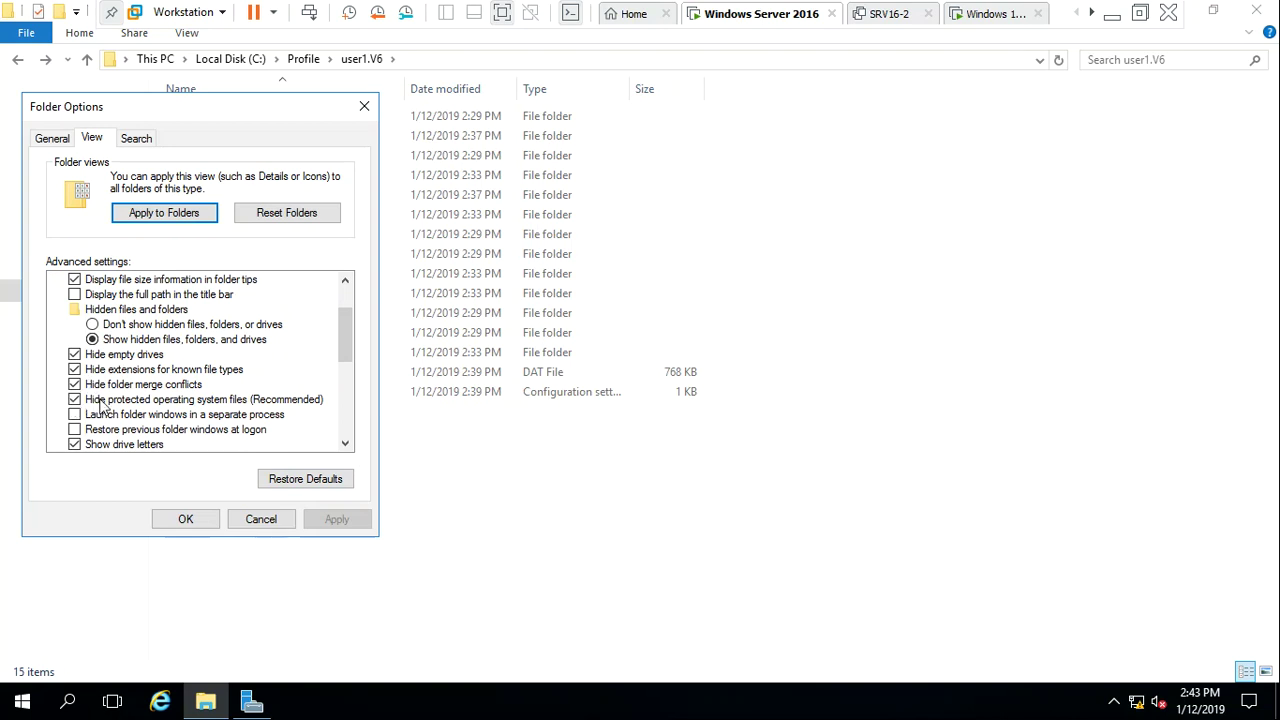
pyautogui.click(103, 401)
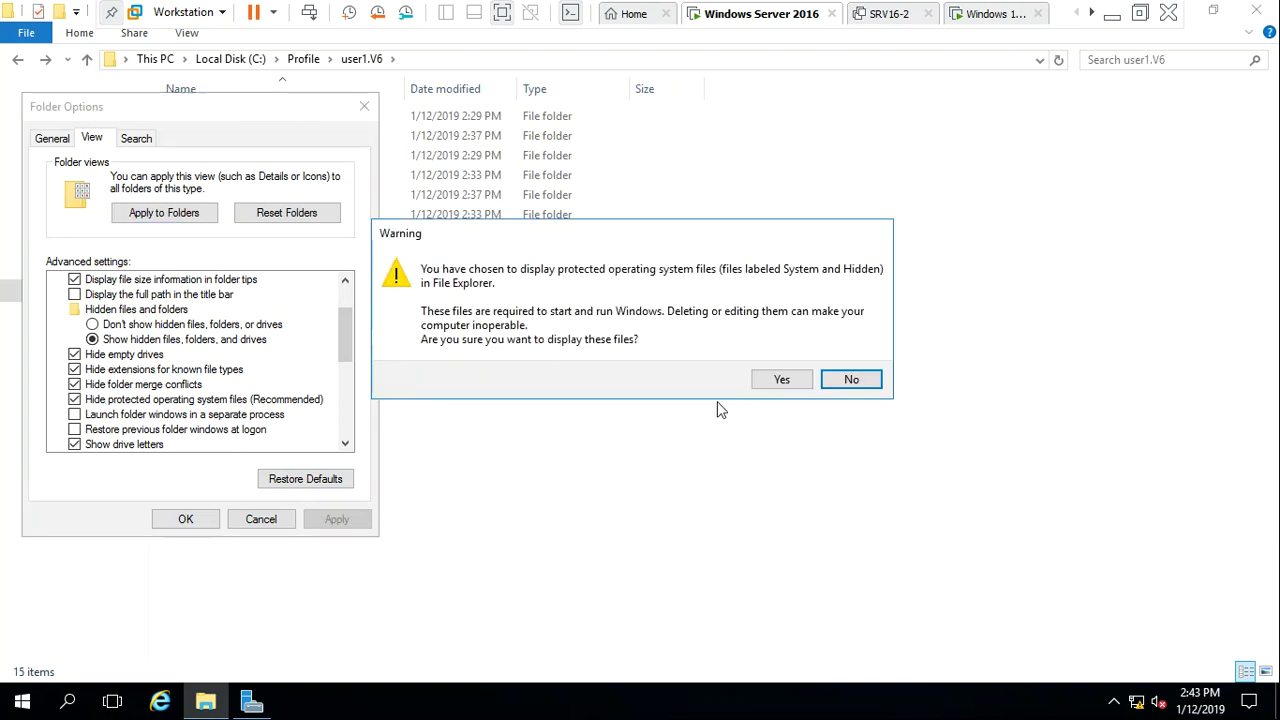
pyautogui.click(780, 381)
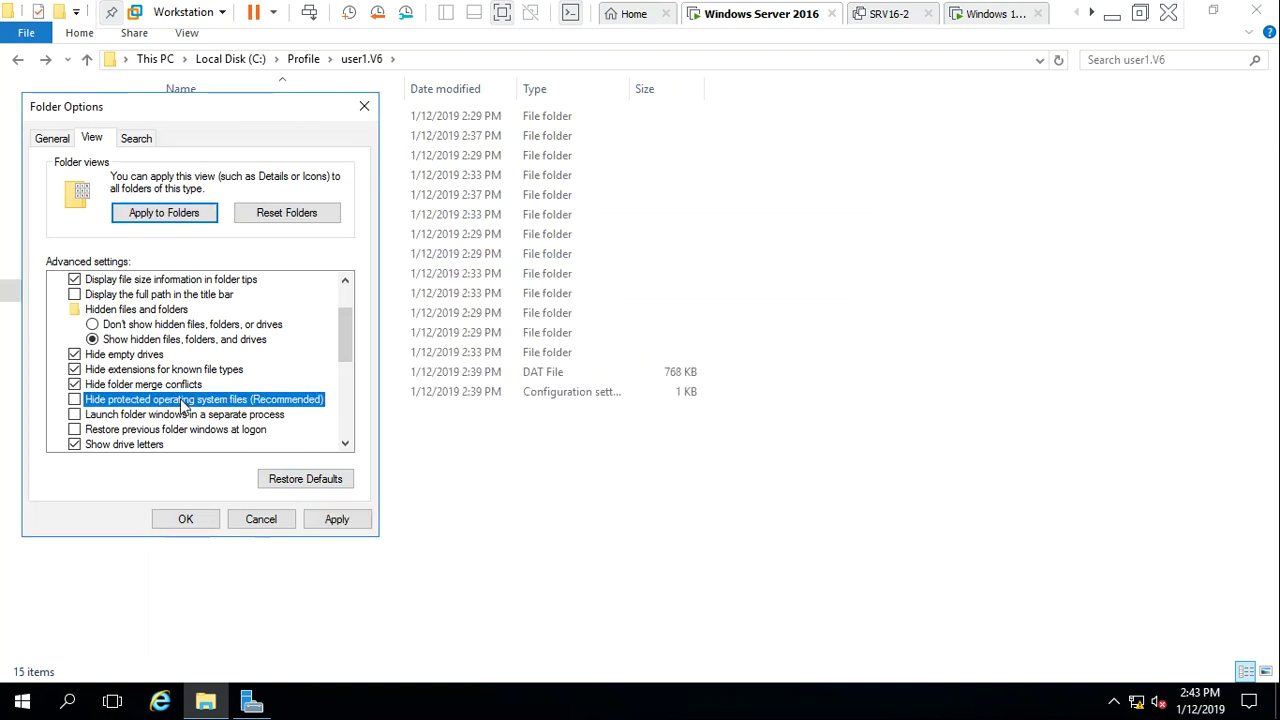
pyautogui.click(320, 522)
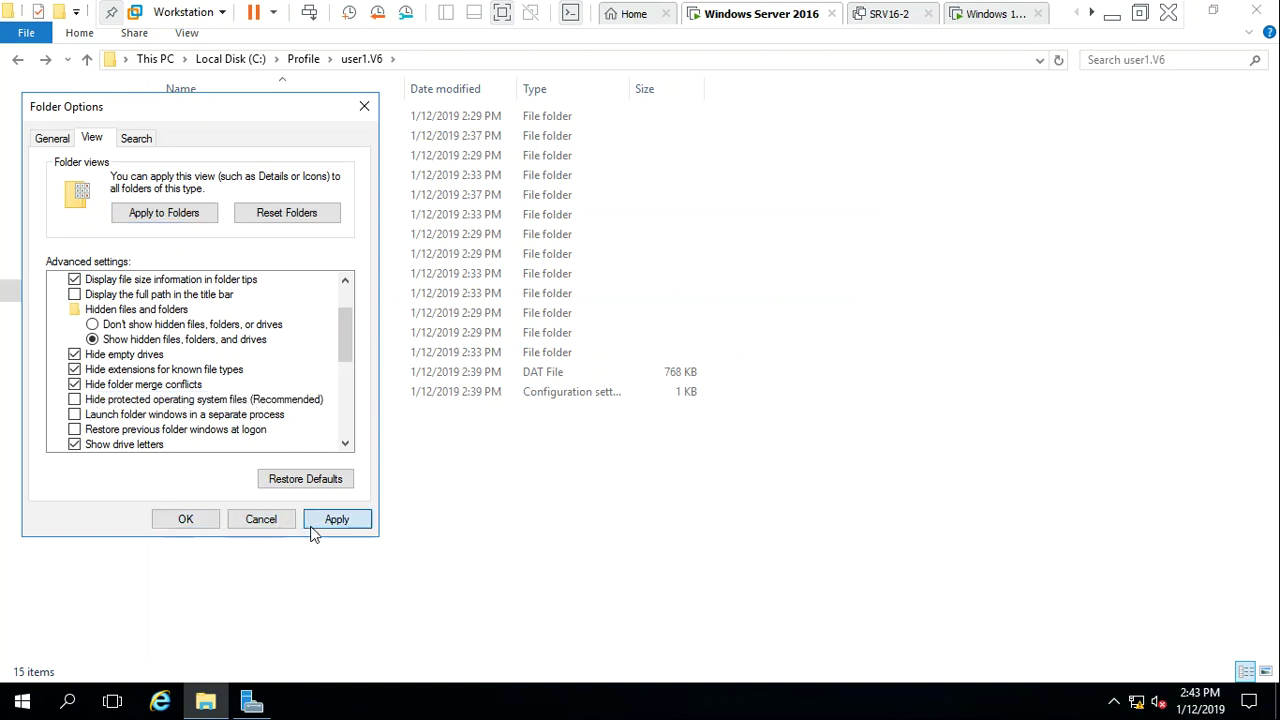
pyautogui.click(207, 518)
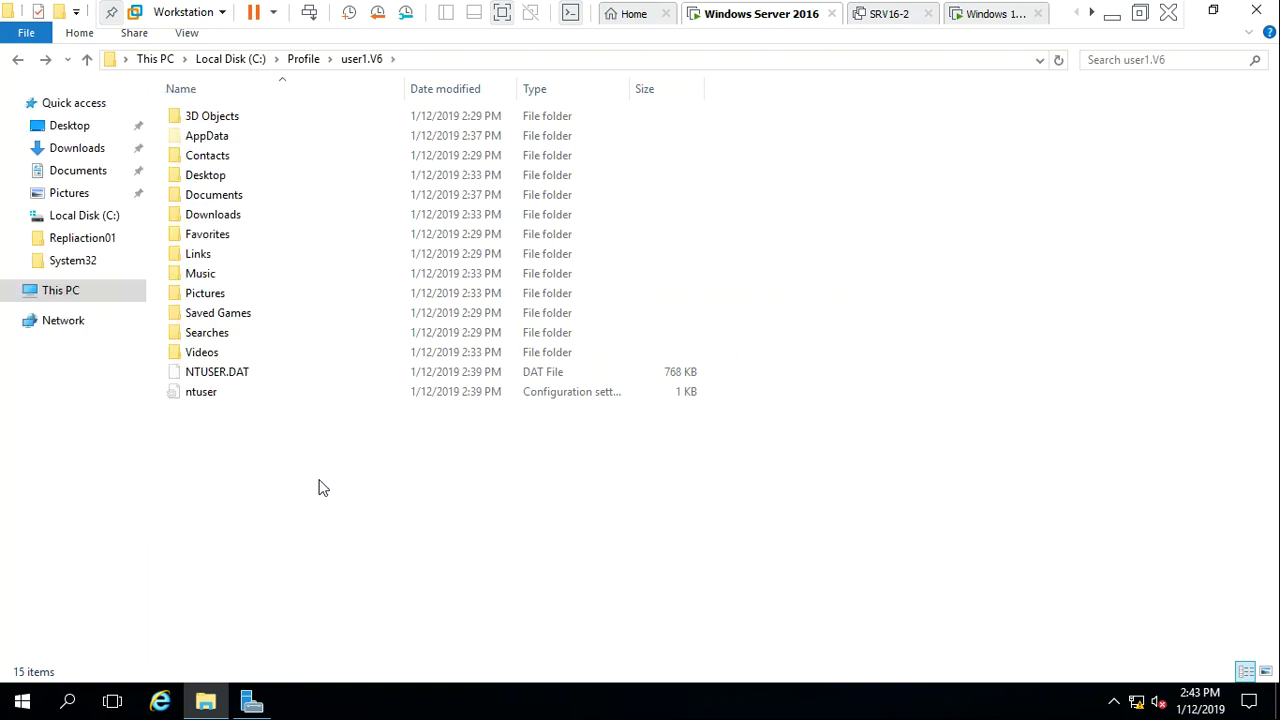
# Try renaming NTUSER.DAT to NTUSER.man, which is denied, then go back to the Profile folder
pyautogui.click(213, 372)
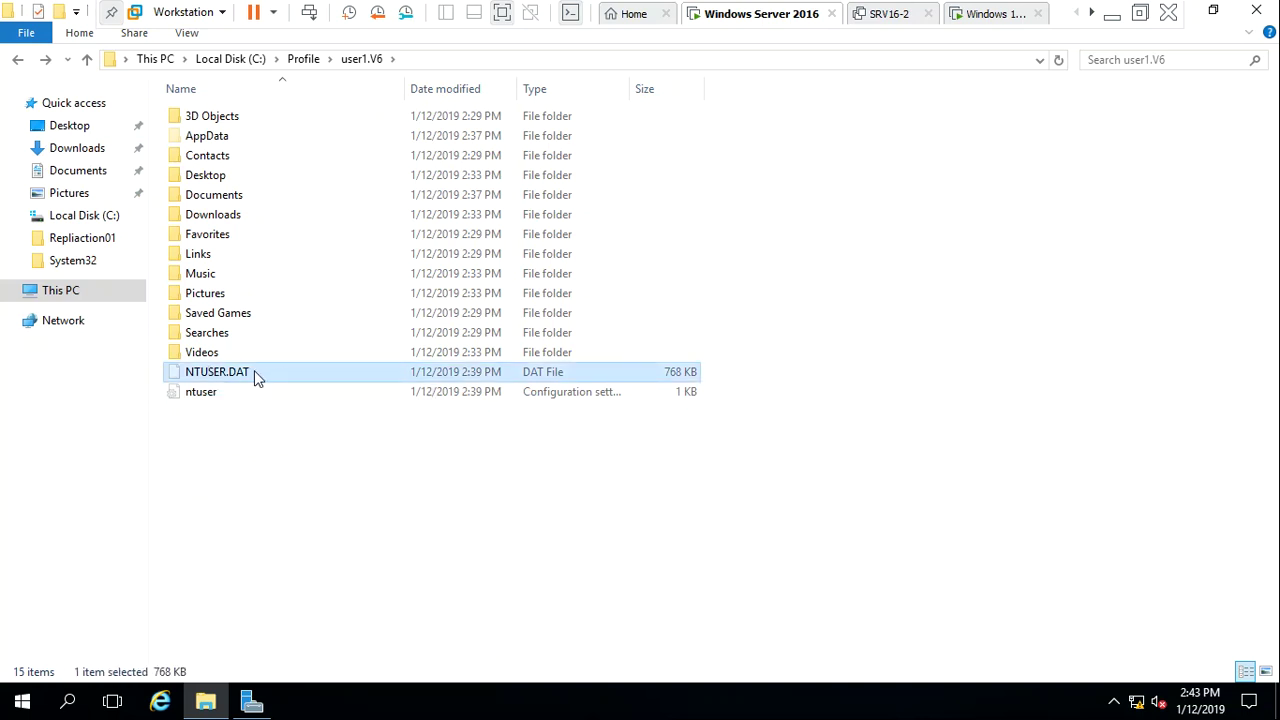
pyautogui.rightClick(256, 377)
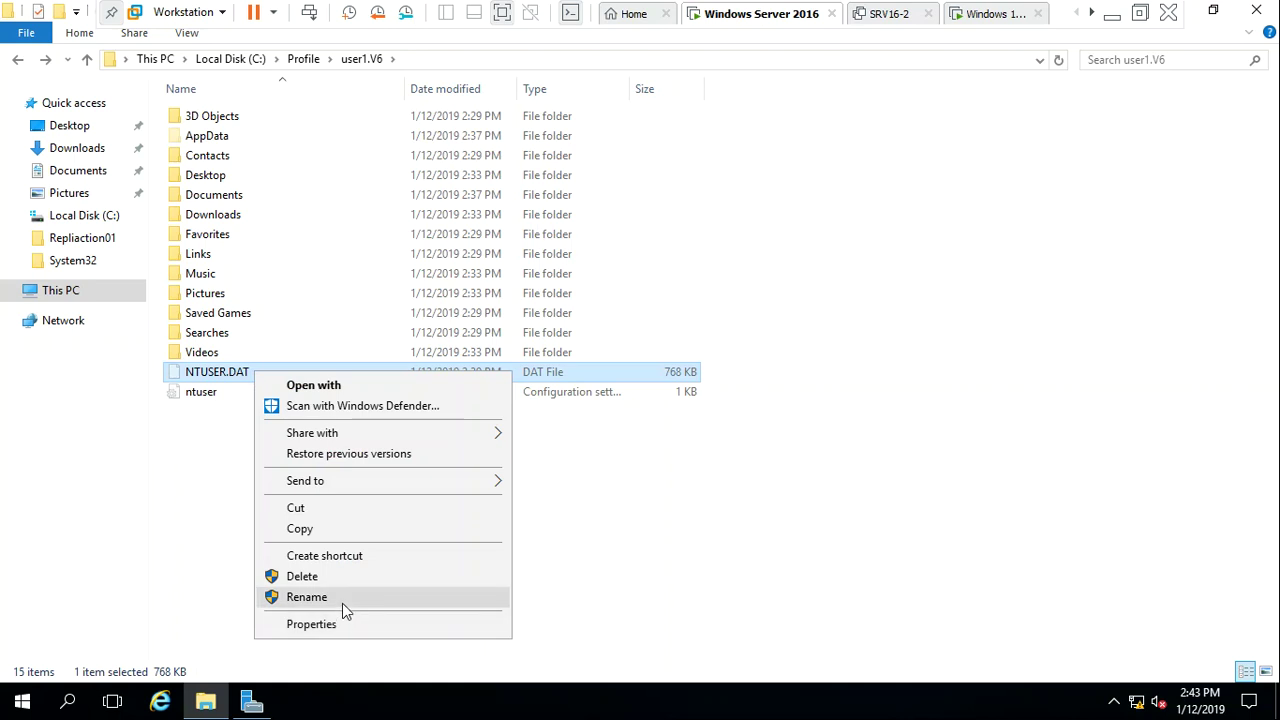
pyautogui.click(342, 603)
pyautogui.click(265, 373)
pyautogui.press('BackSpace')
pyautogui.press('BackSpace')
pyautogui.press('BackSpace')
pyautogui.write('man')
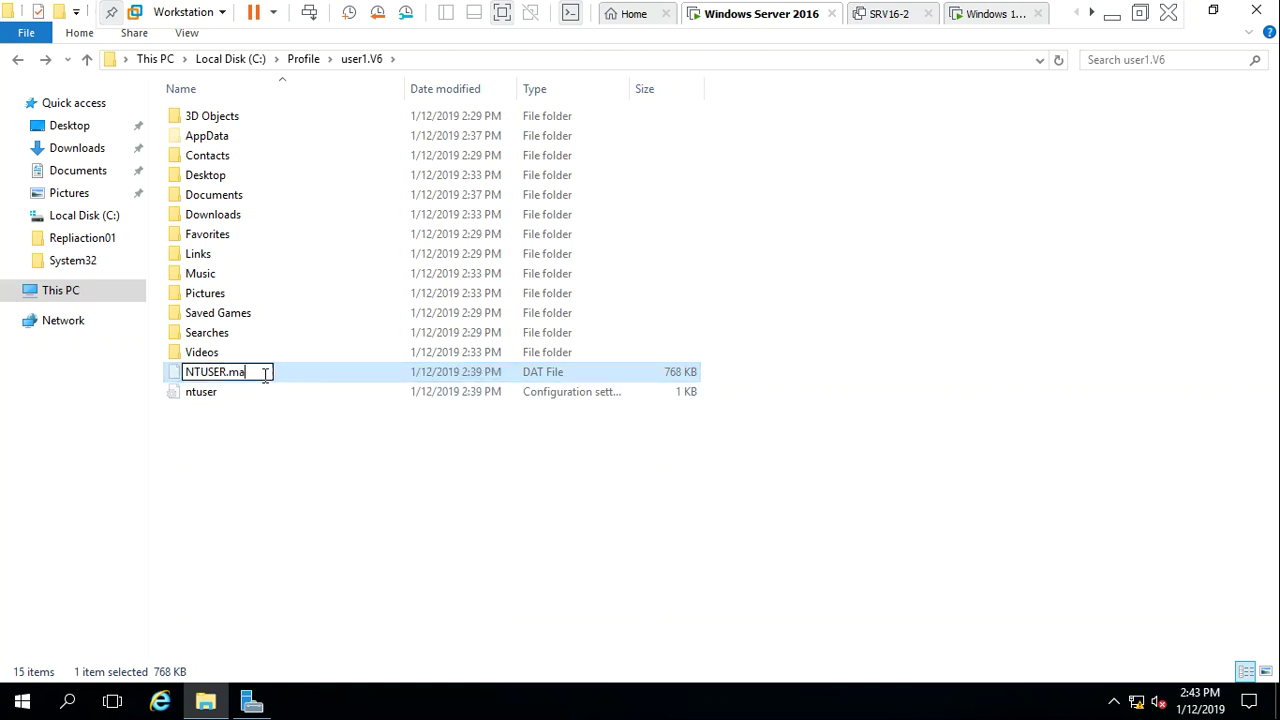
pyautogui.press('Return')
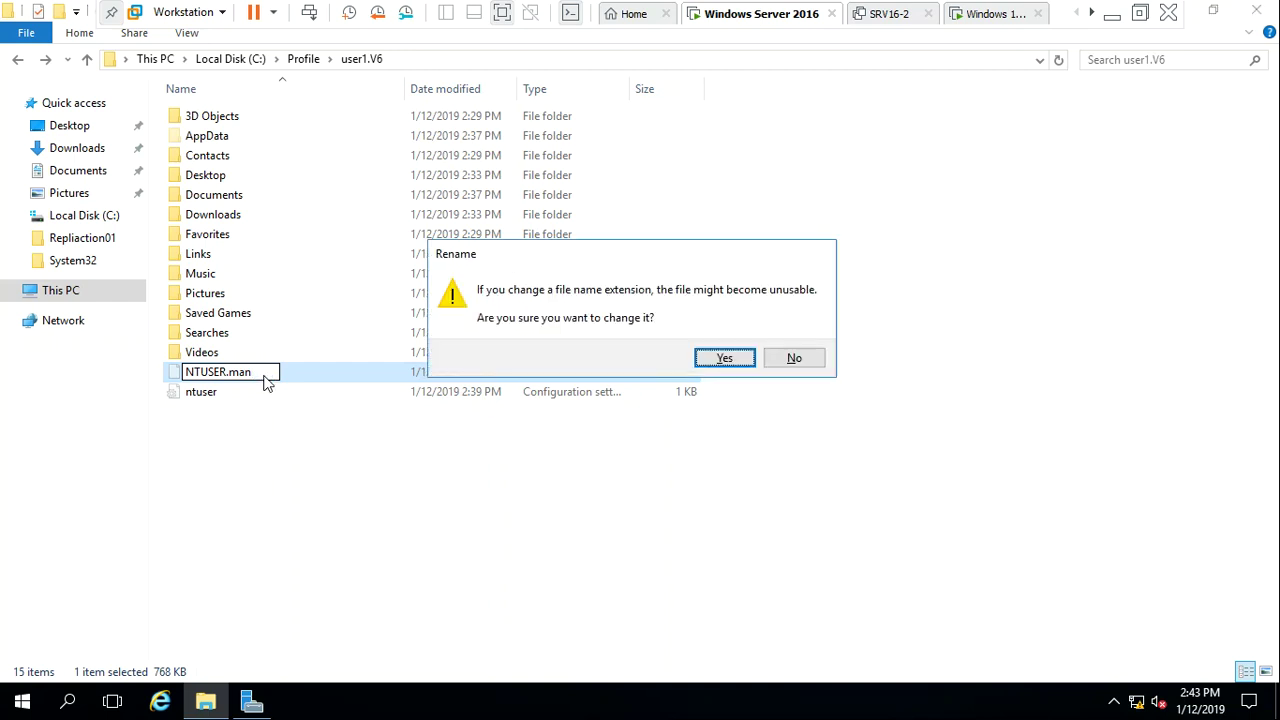
pyautogui.press('Return')
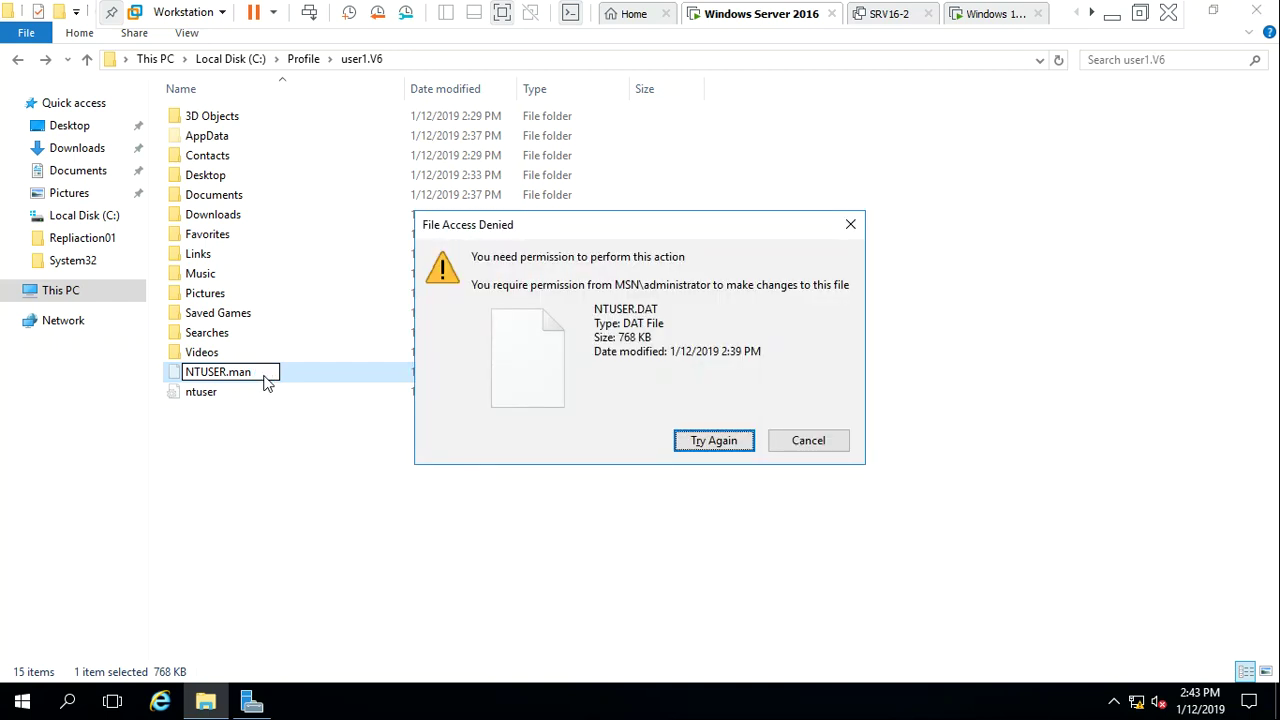
pyautogui.press('Escape')
pyautogui.click(208, 657)
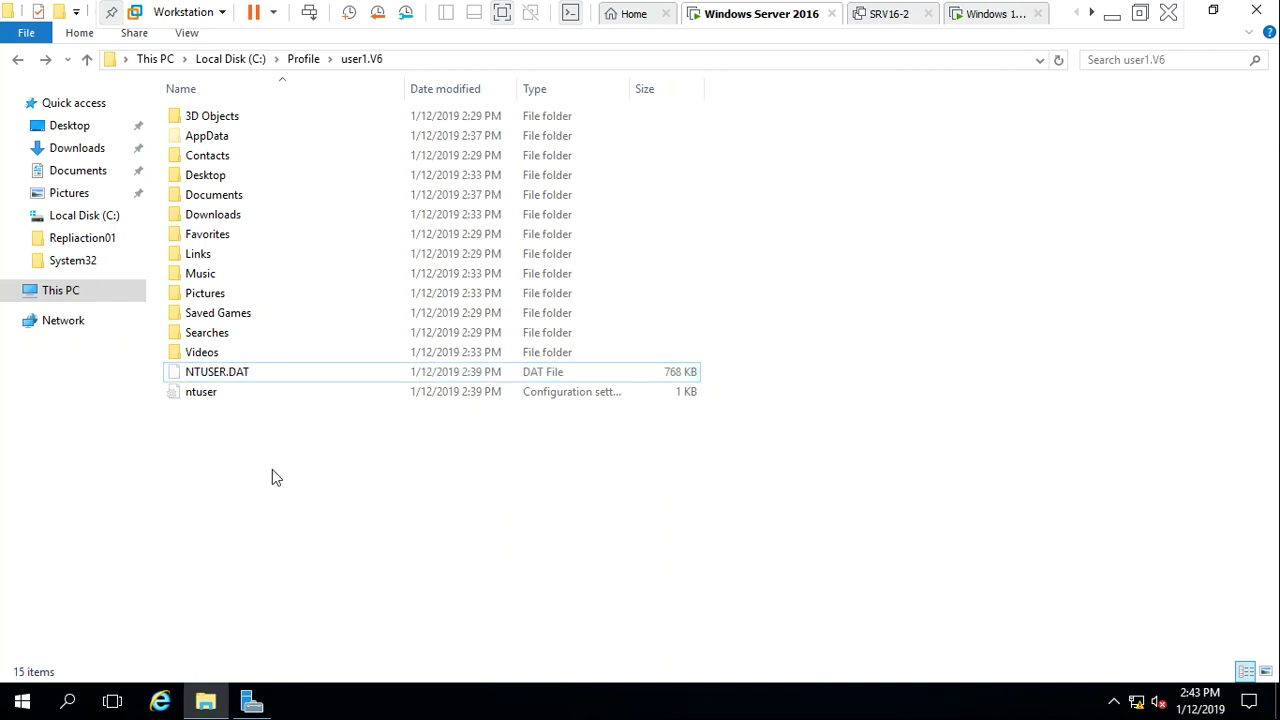
pyautogui.click(303, 59)
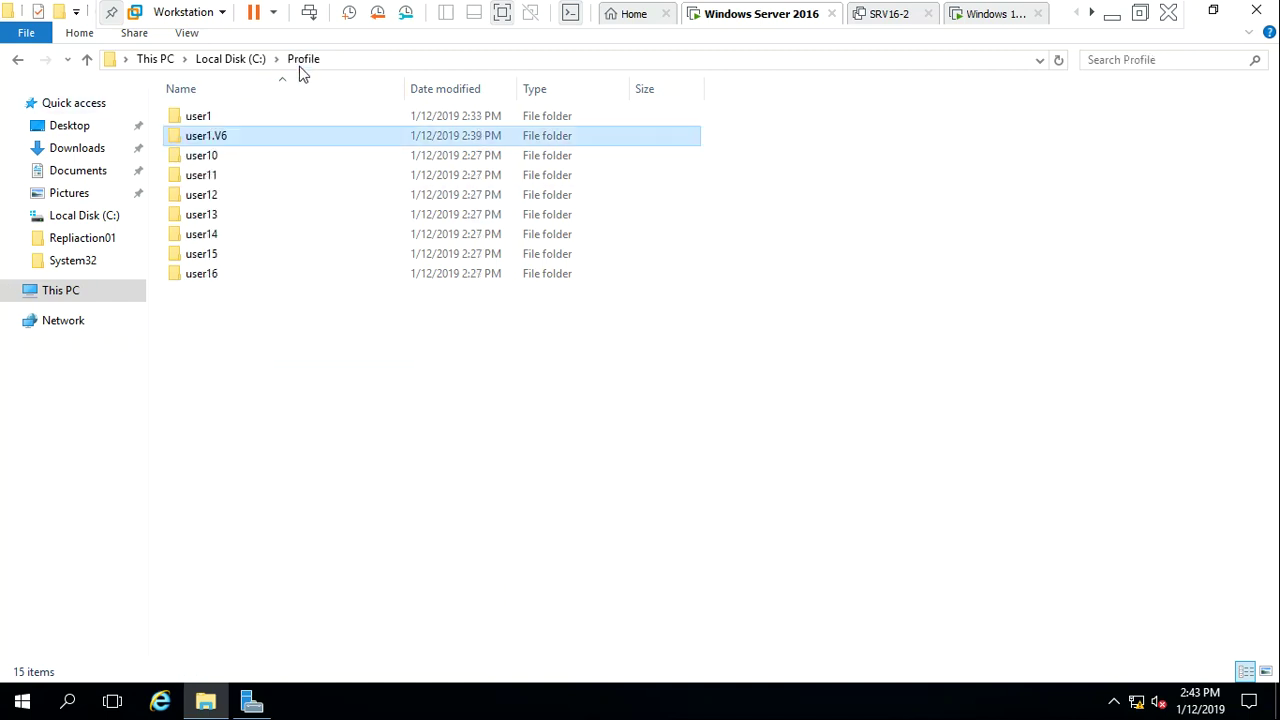
# Replace all child permission entries in user1.V6 with its inheritable Administrator full-control entry
pyautogui.rightClick(213, 145)
pyautogui.click(285, 477)
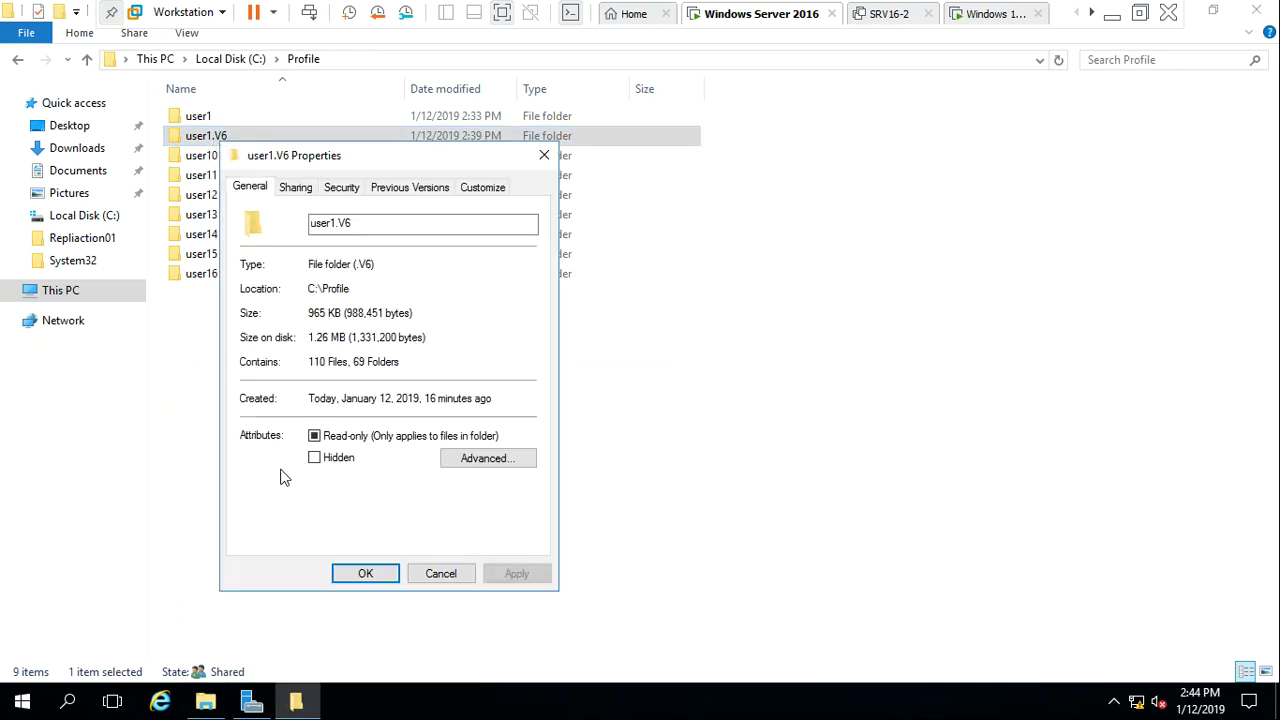
pyautogui.click(343, 190)
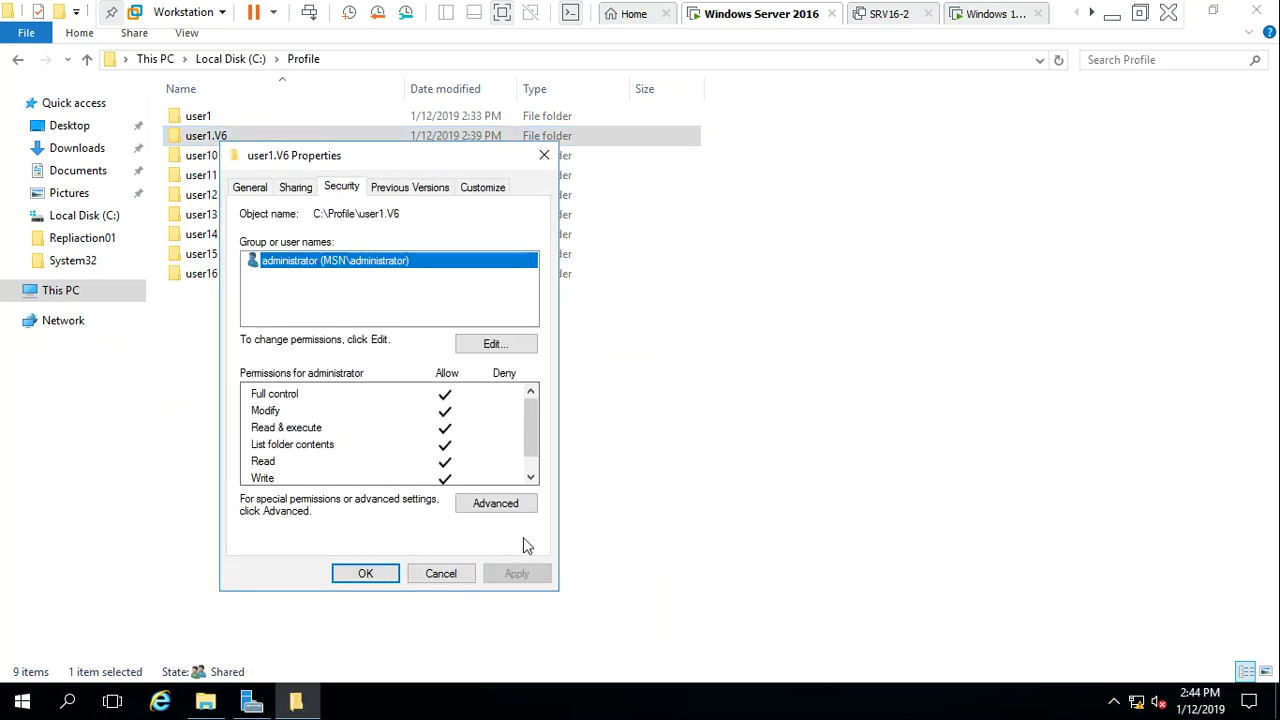
pyautogui.click(518, 509)
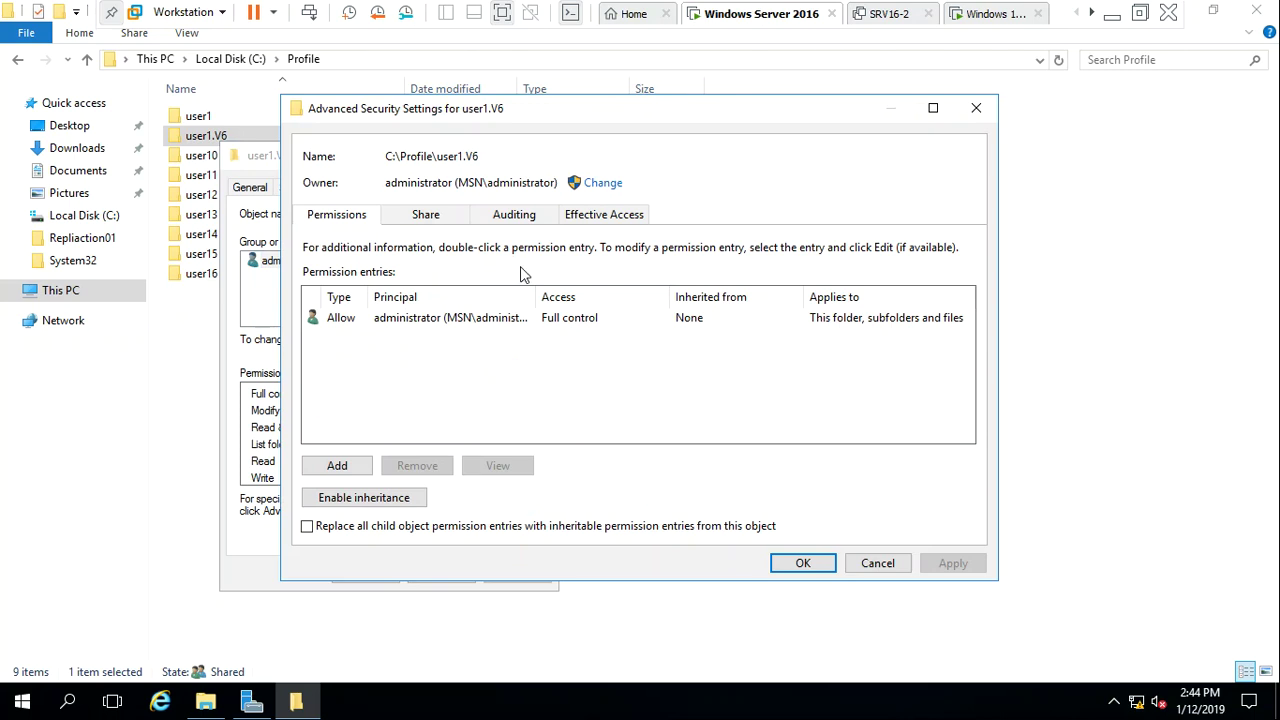
pyautogui.click(428, 318)
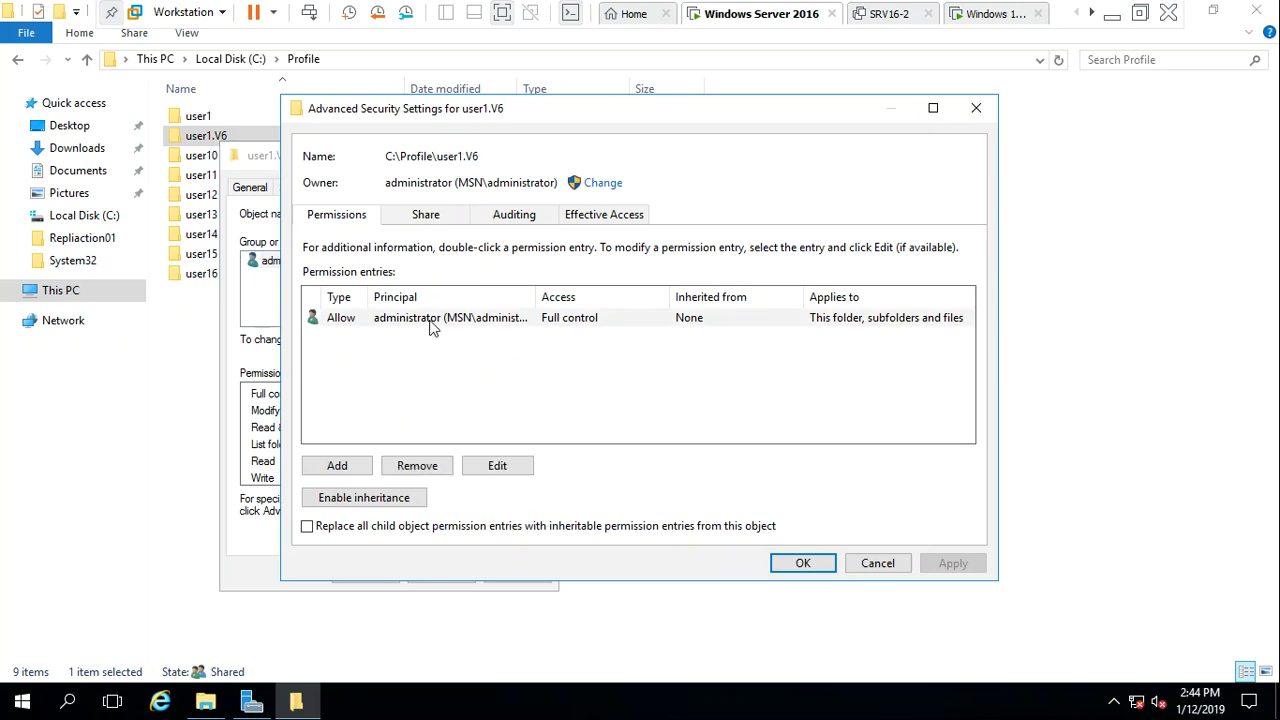
pyautogui.click(349, 530)
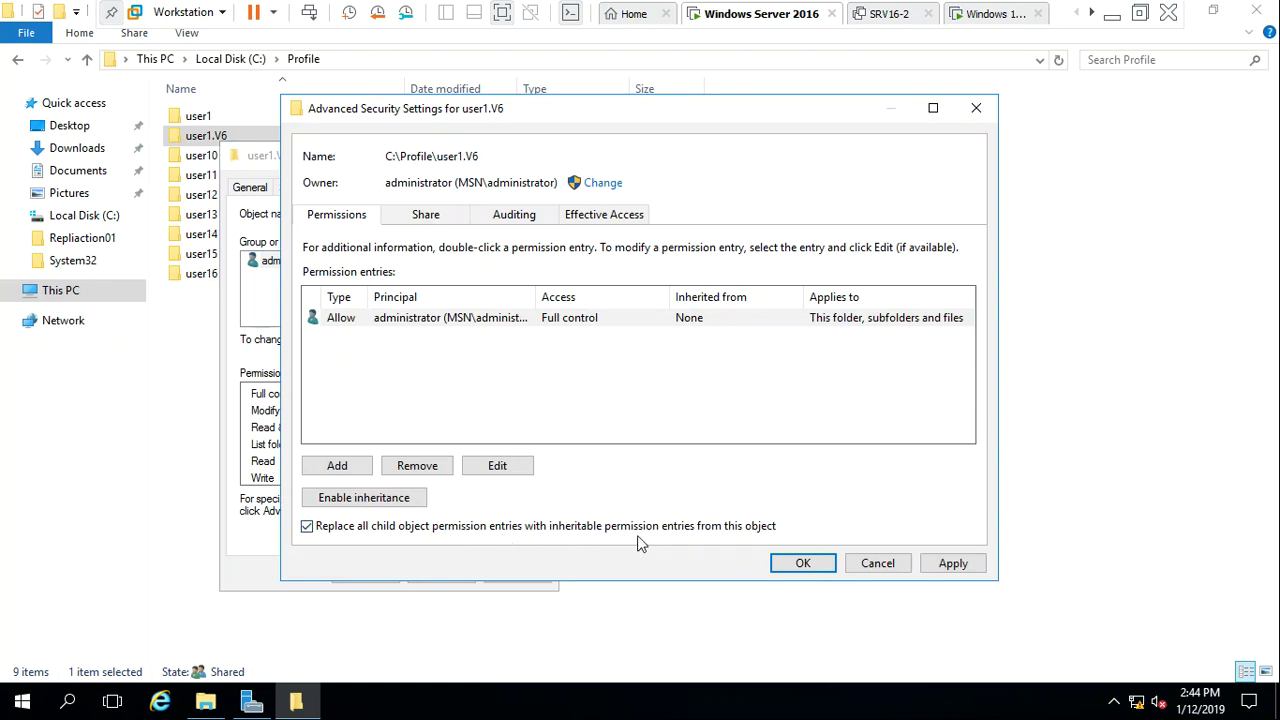
pyautogui.click(803, 564)
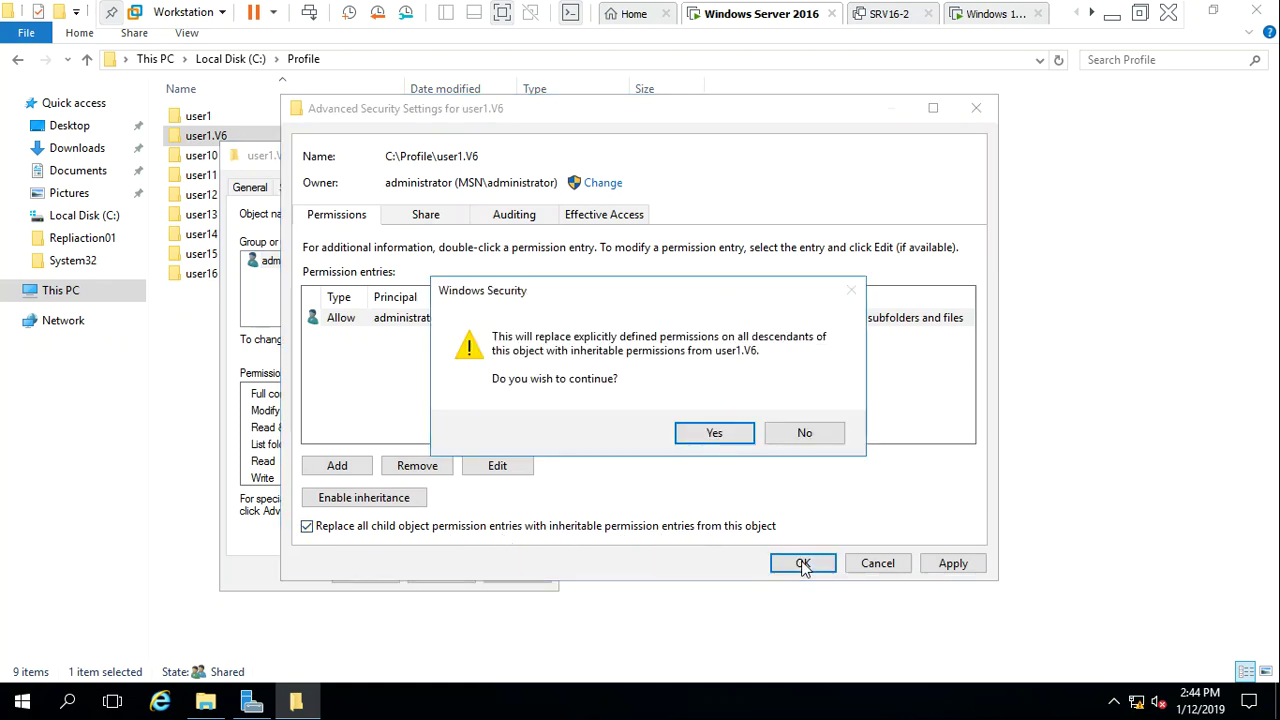
pyautogui.click(723, 446)
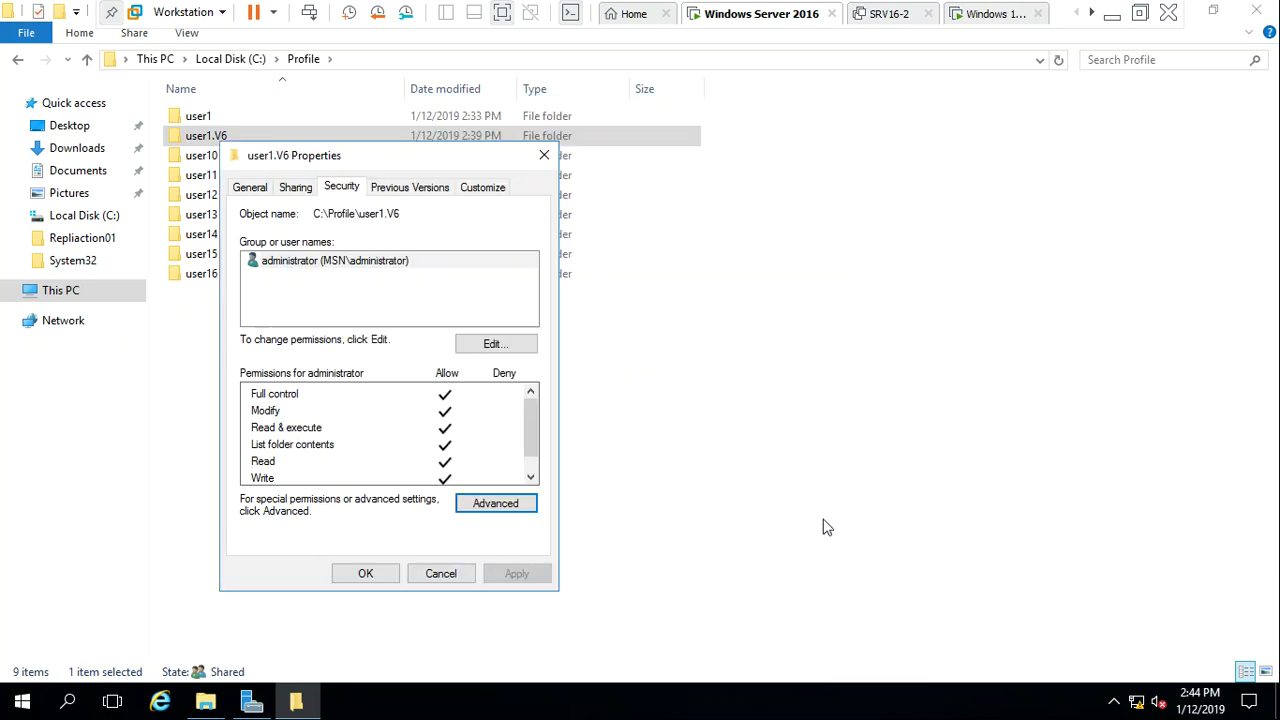
pyautogui.click(368, 575)
pyautogui.click(358, 500)
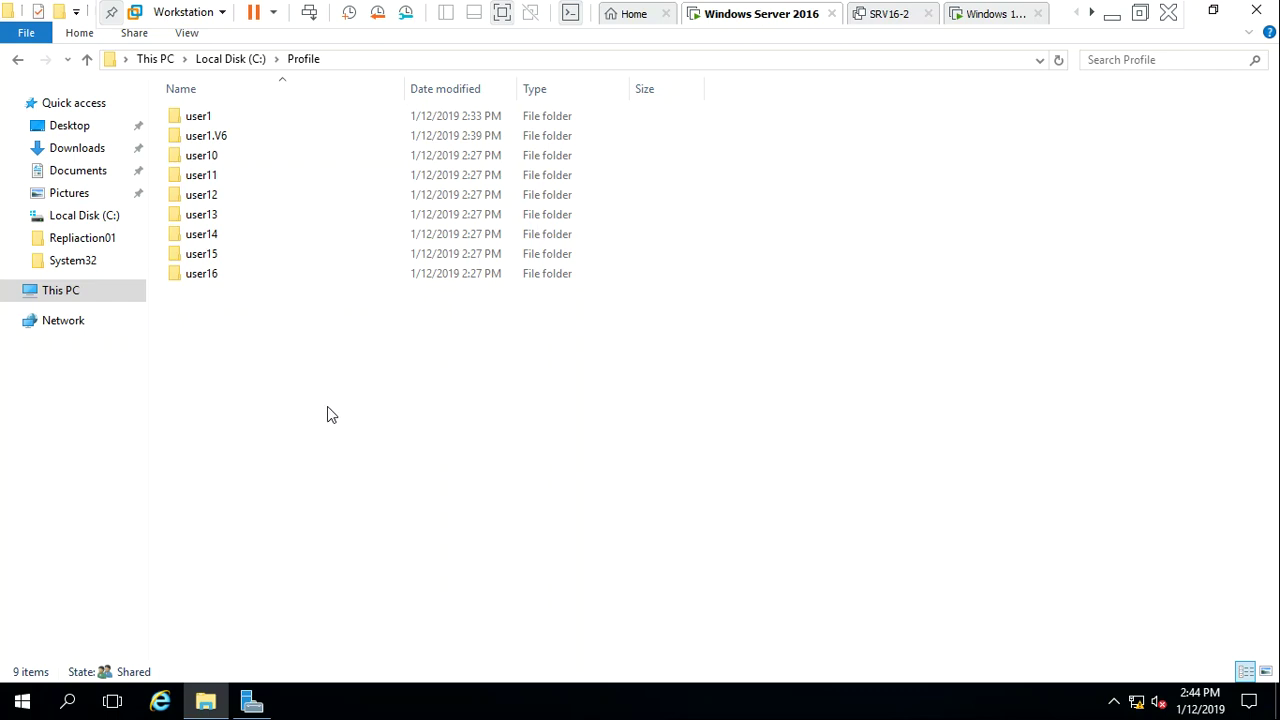
# Rename user1.V6's NTUSER.DAT to NTUSER.man, then return to the Profile folder
pyautogui.doubleClick(223, 135)
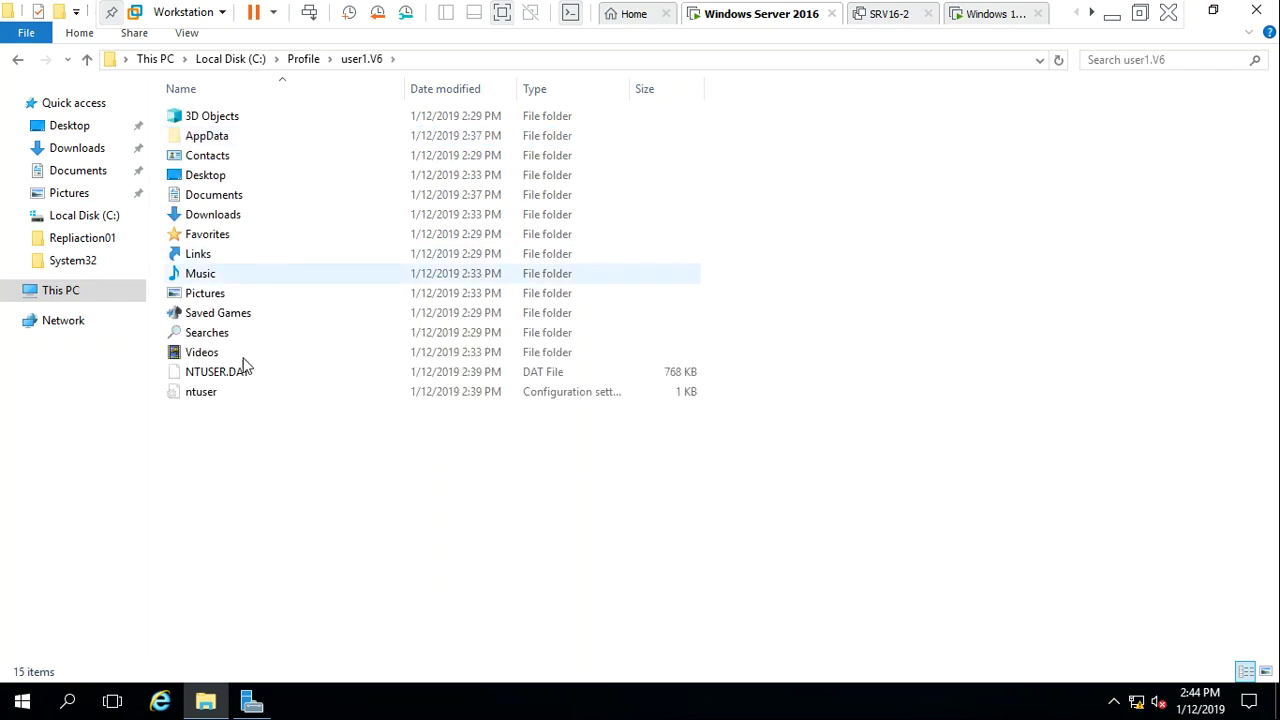
pyautogui.click(240, 376)
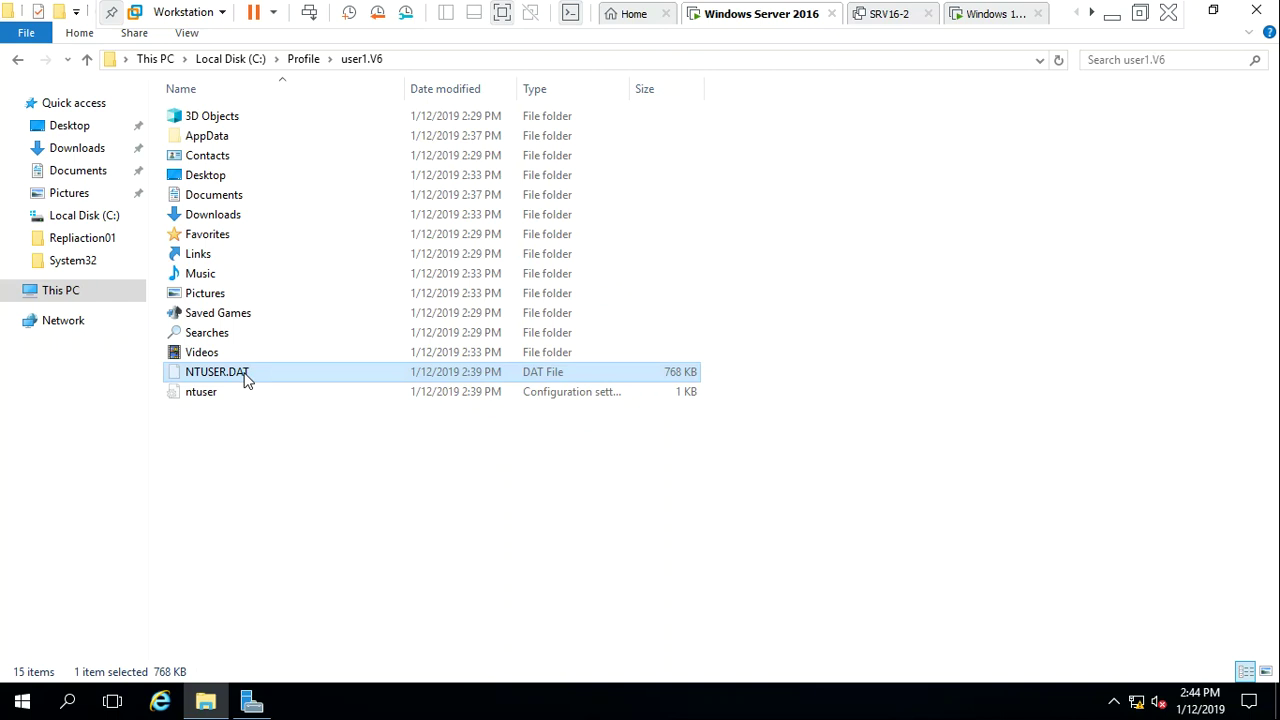
pyautogui.rightClick(246, 378)
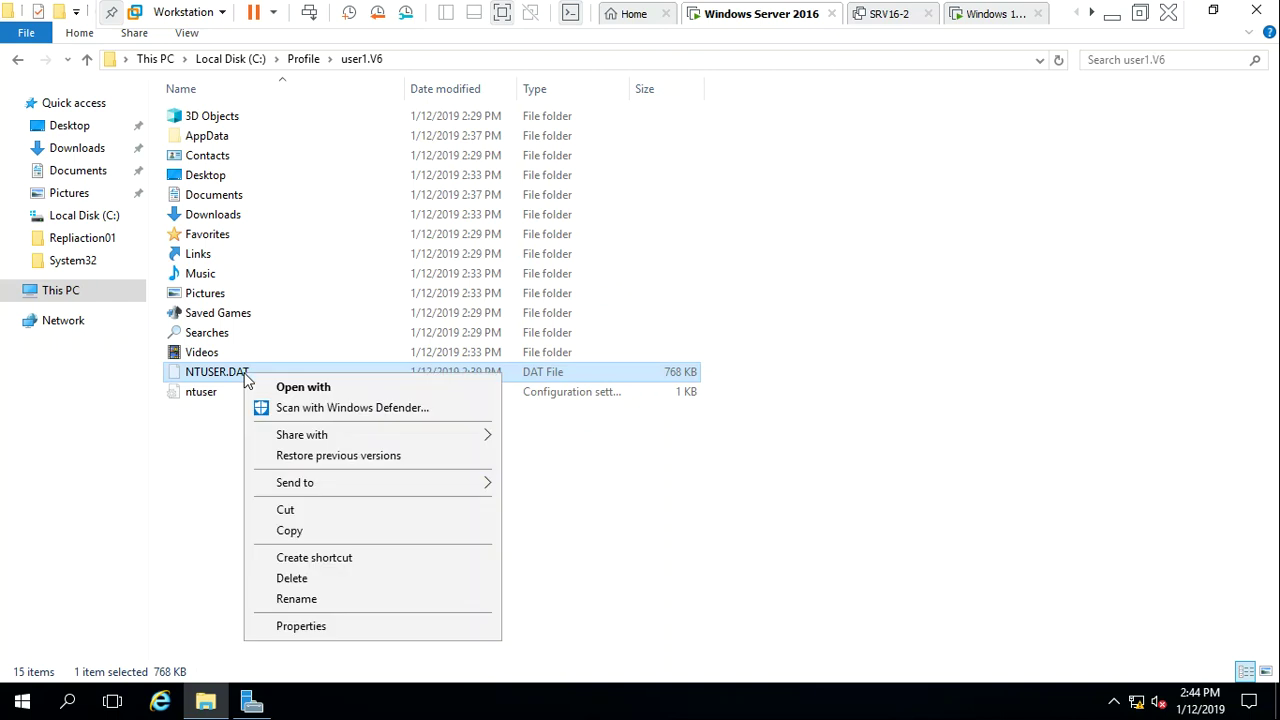
pyautogui.click(314, 604)
pyautogui.press('Right')
pyautogui.press('BackSpace')
pyautogui.press('BackSpace')
pyautogui.press('BackSpace')
pyautogui.write('man')
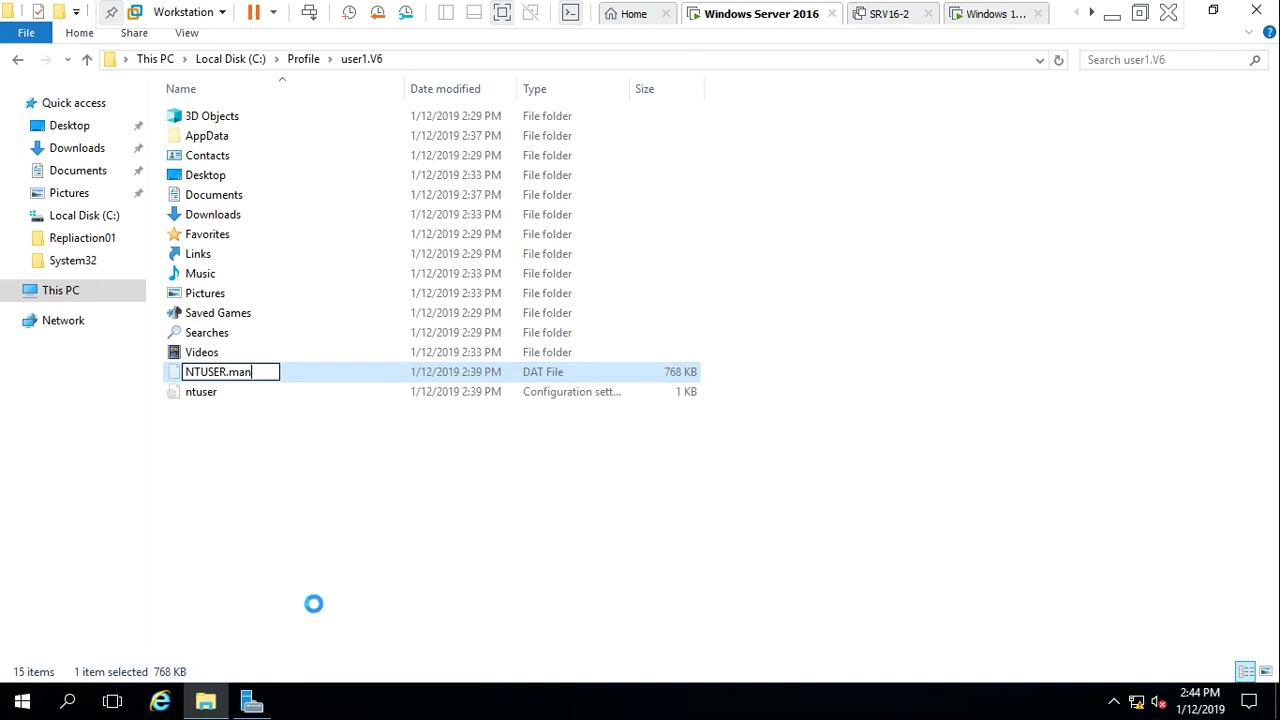
pyautogui.press('Return')
pyautogui.press('Return')
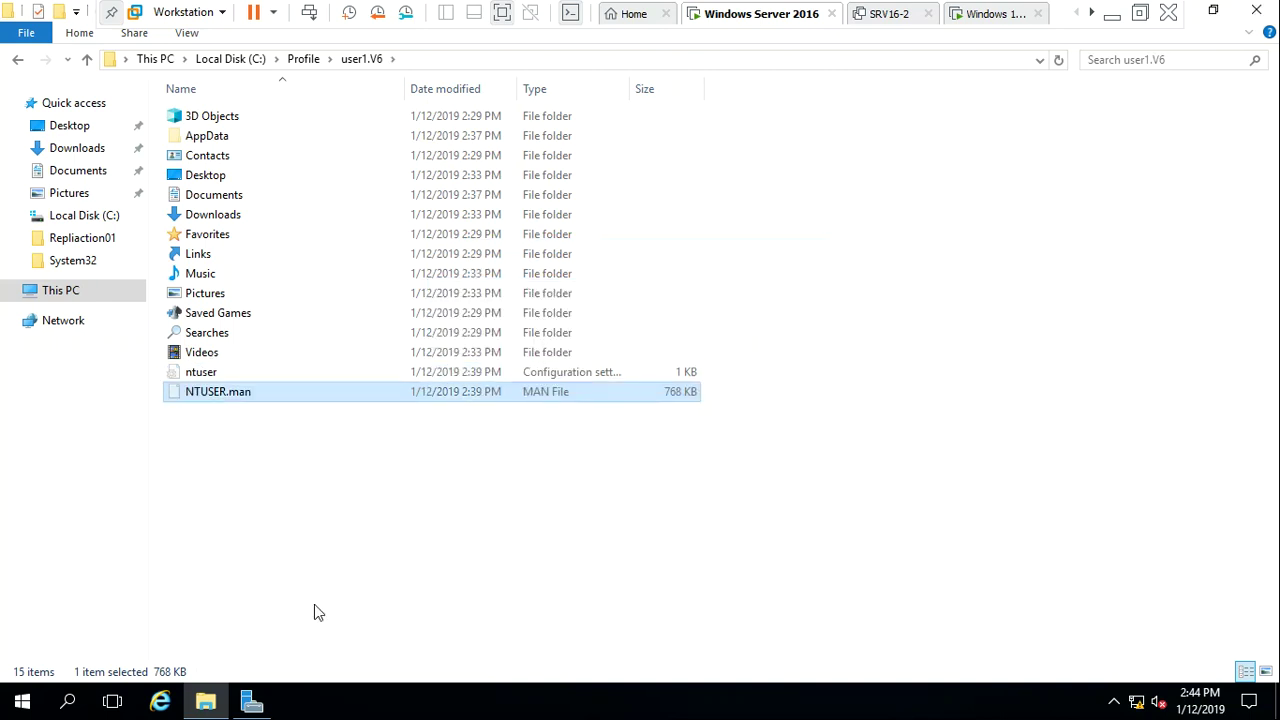
pyautogui.click(314, 605)
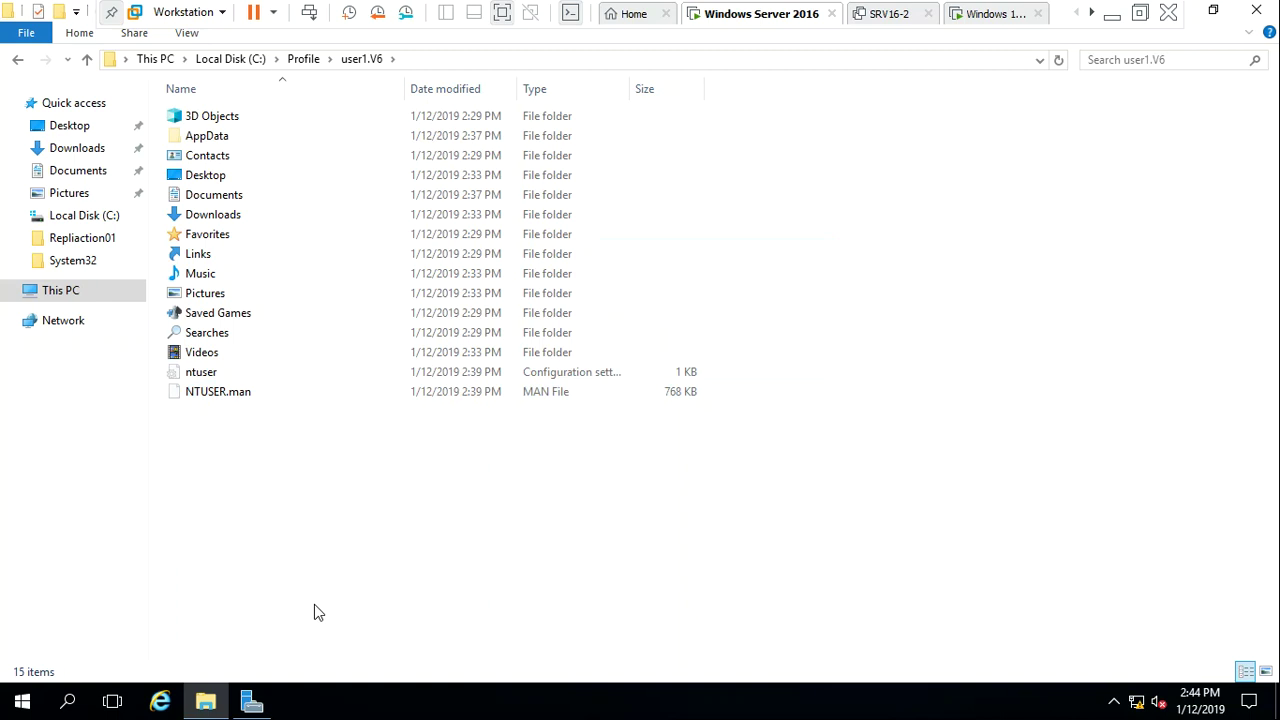
pyautogui.hotkey('alt', 'Up')
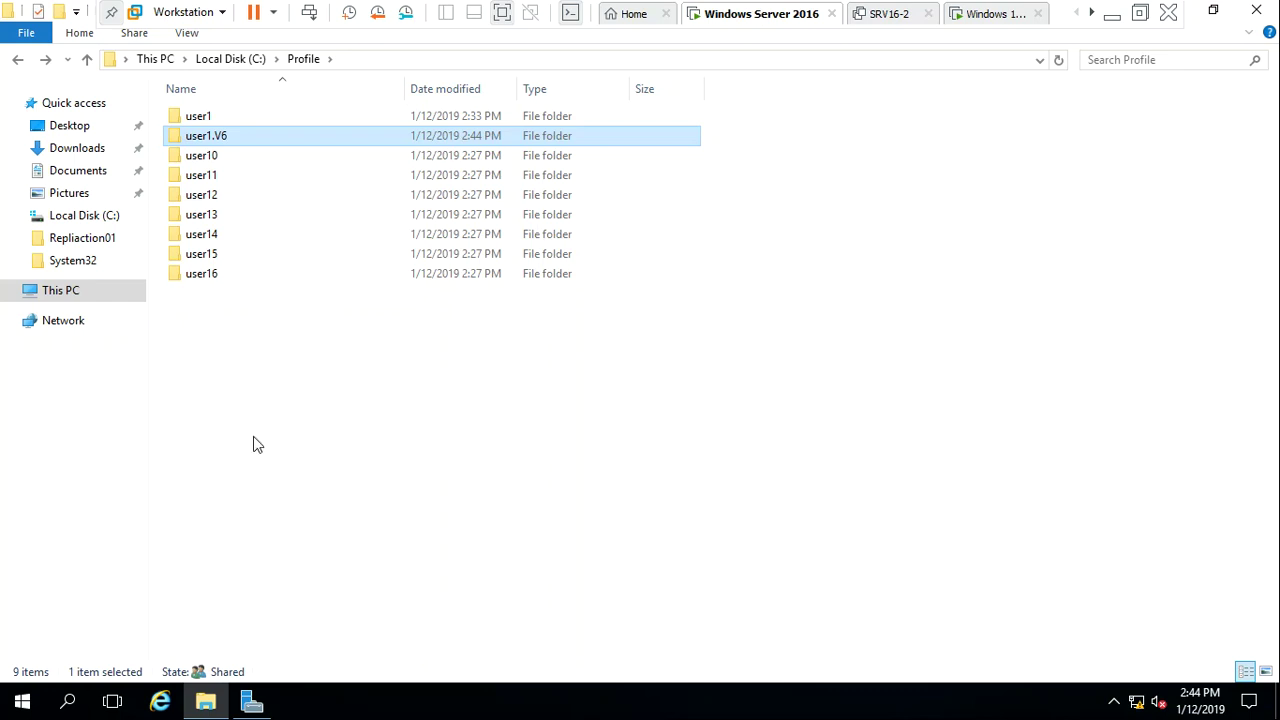
# Open the advanced security settings of the user1.V6 folder
pyautogui.doubleClick(223, 140)
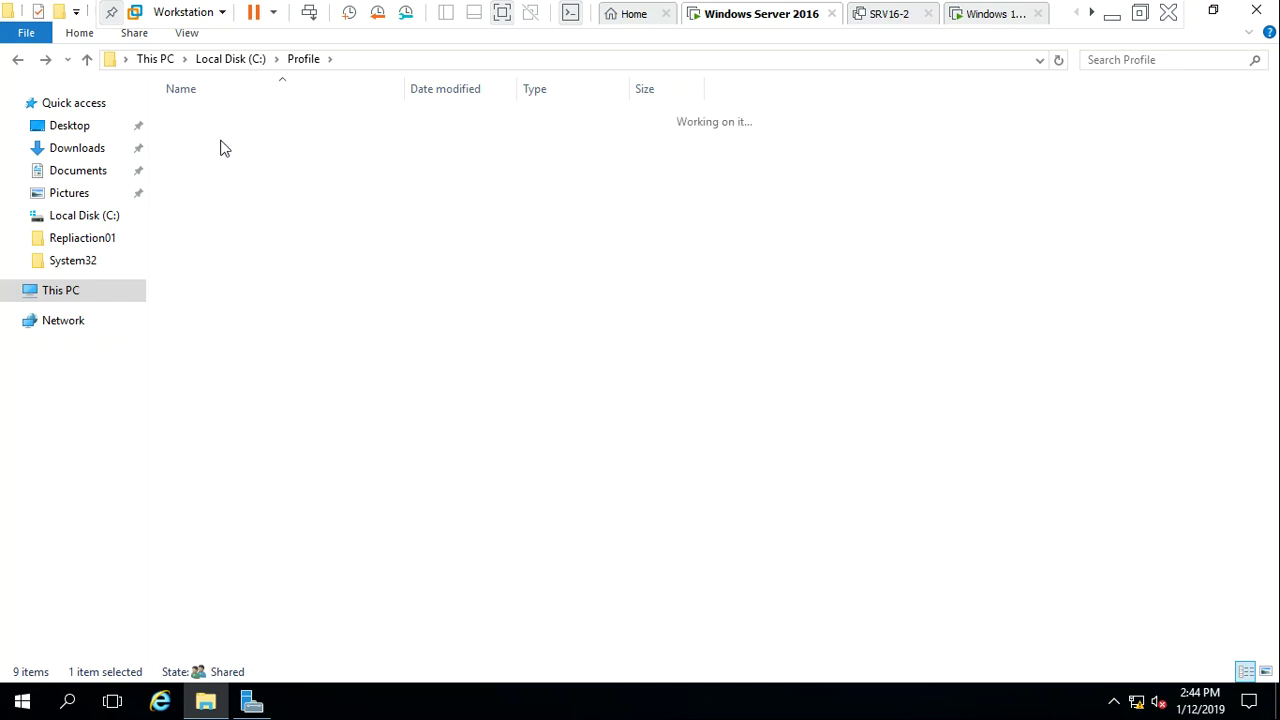
pyautogui.hotkey('alt', 'Left')
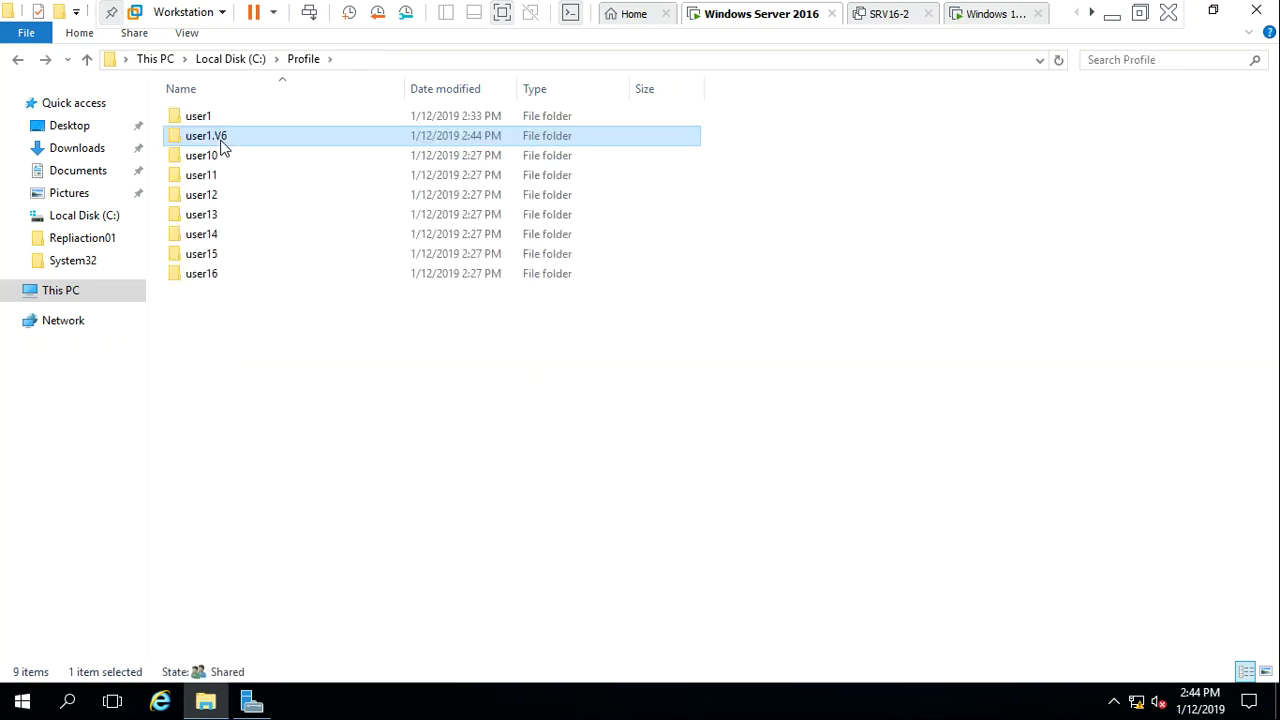
pyautogui.rightClick(222, 139)
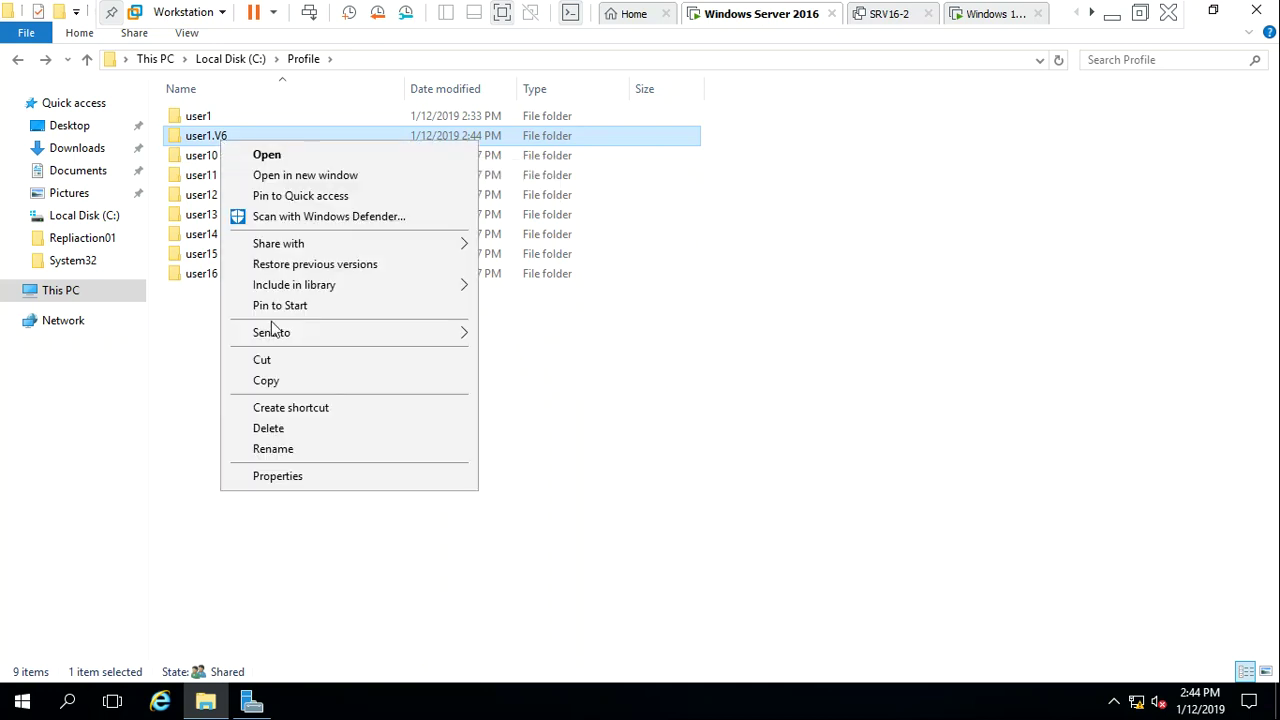
pyautogui.click(333, 478)
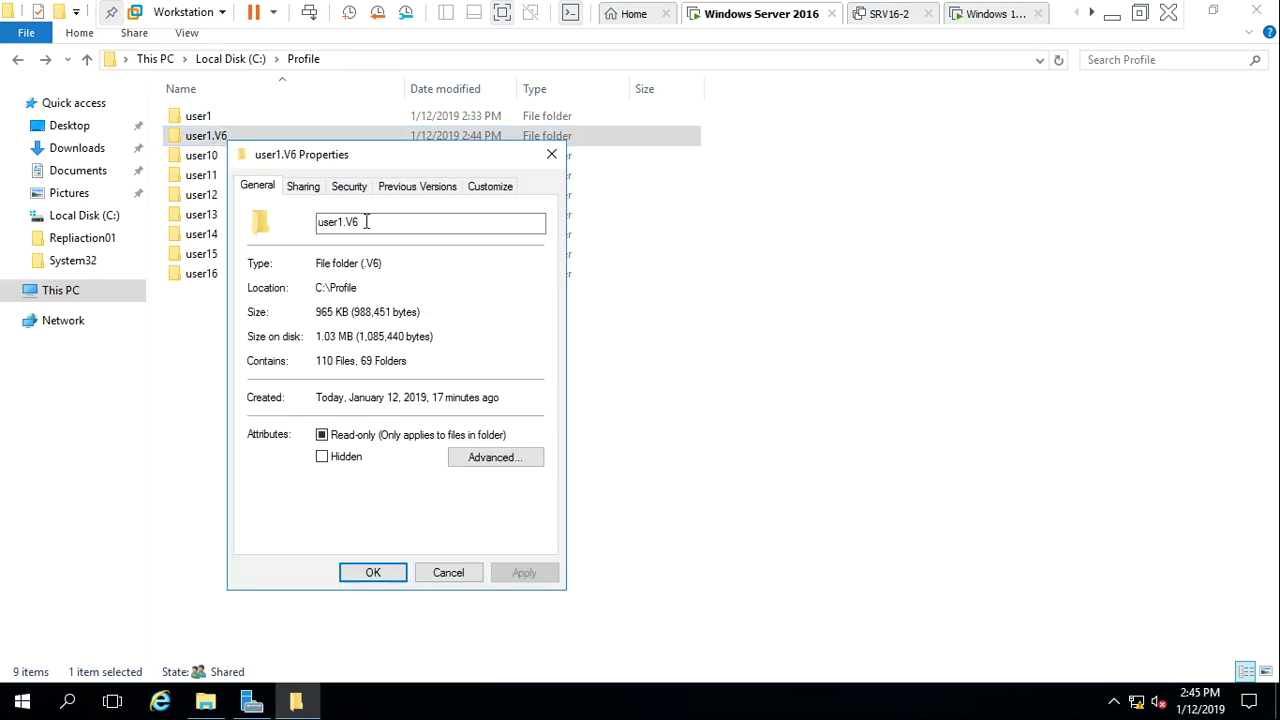
pyautogui.click(352, 189)
pyautogui.click(492, 506)
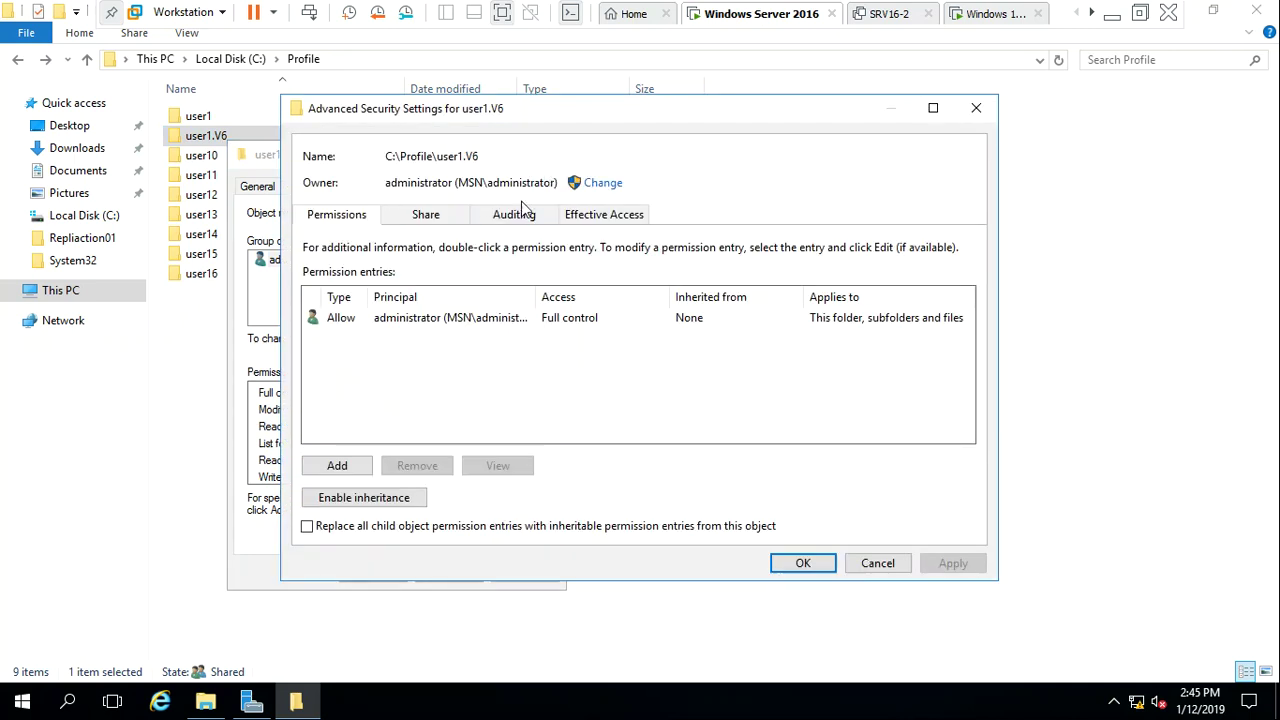
# Make user1 the owner of user1.V6 and all its subfolders and files
pyautogui.click(600, 183)
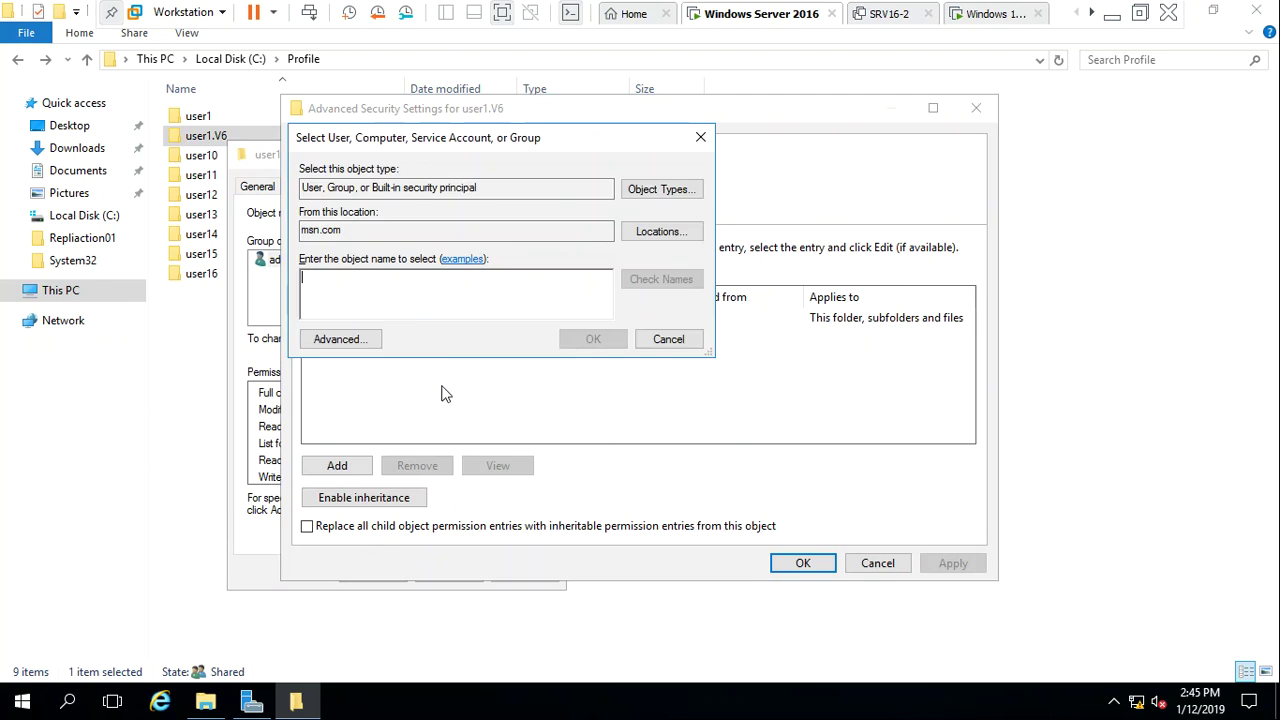
pyautogui.write('user1')
pyautogui.press('Return')
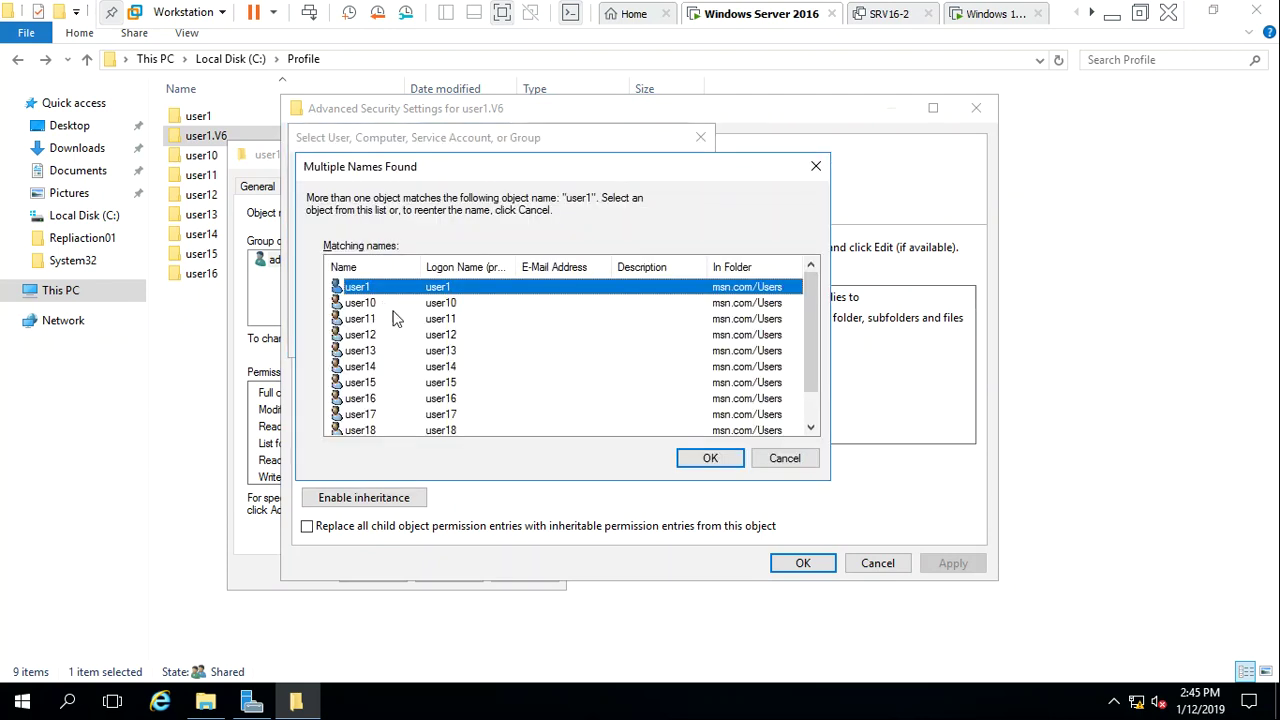
pyautogui.click(710, 458)
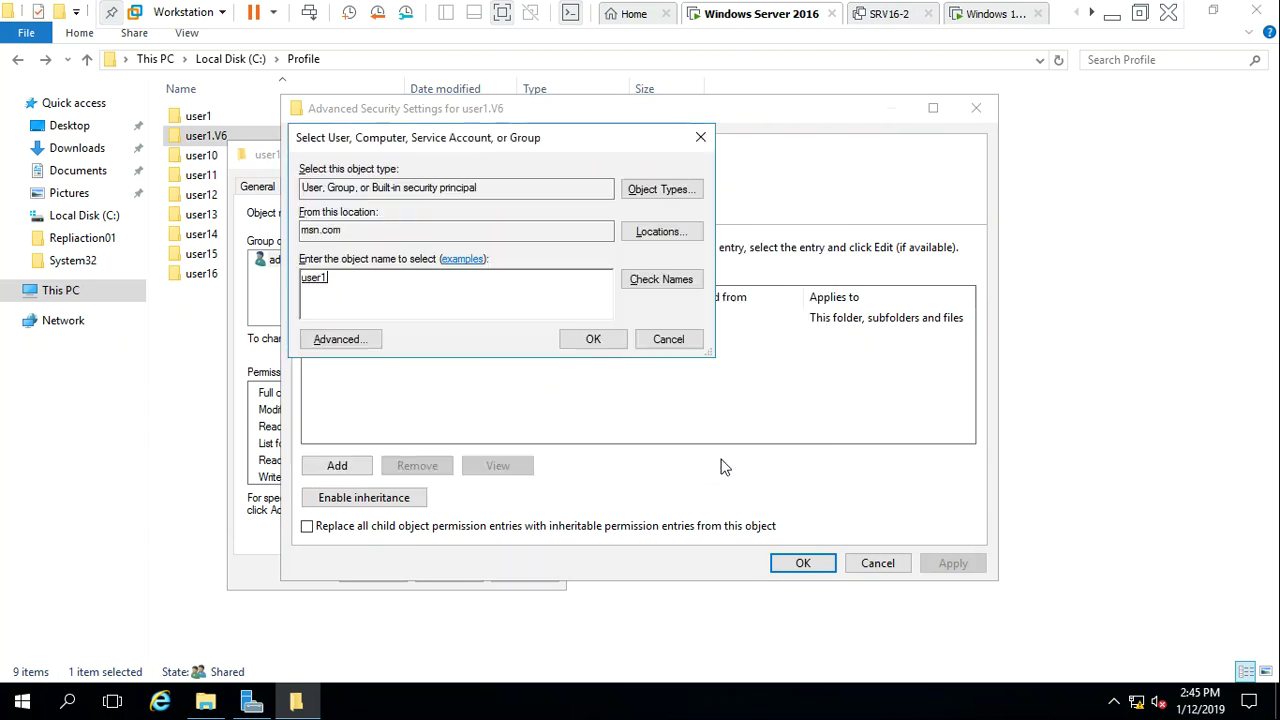
pyautogui.click(610, 342)
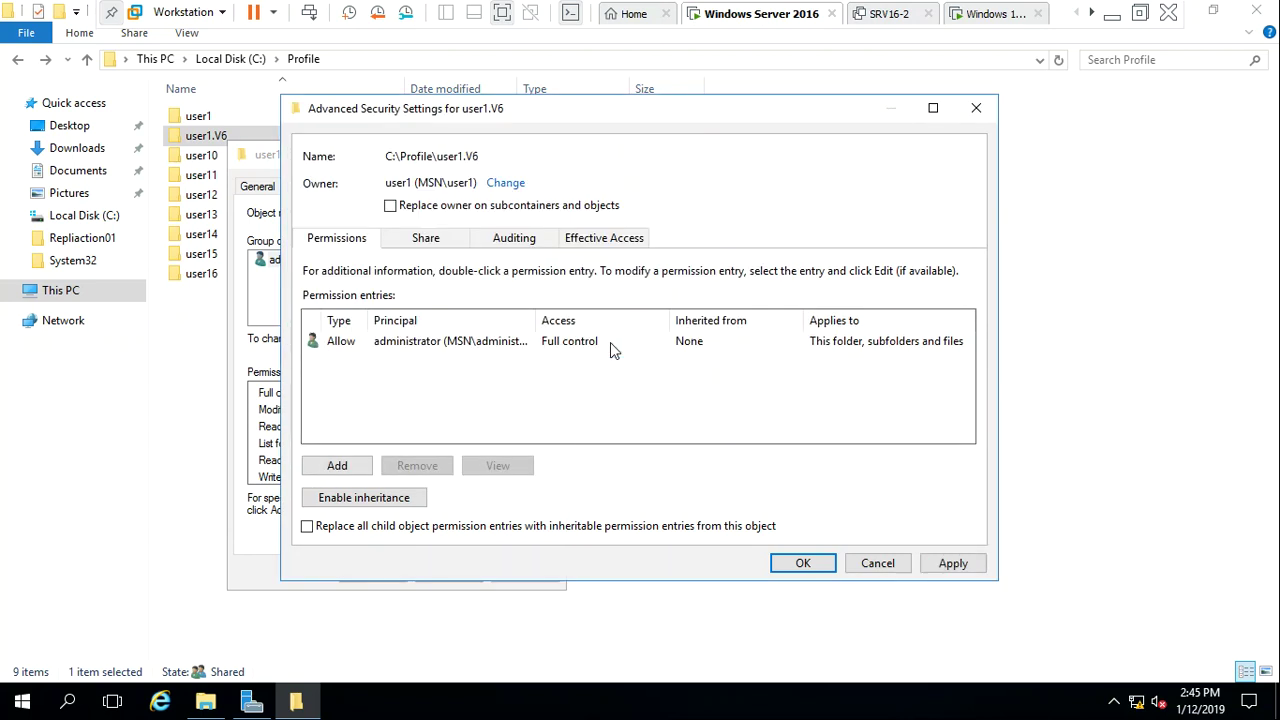
pyautogui.click(412, 207)
pyautogui.click(950, 563)
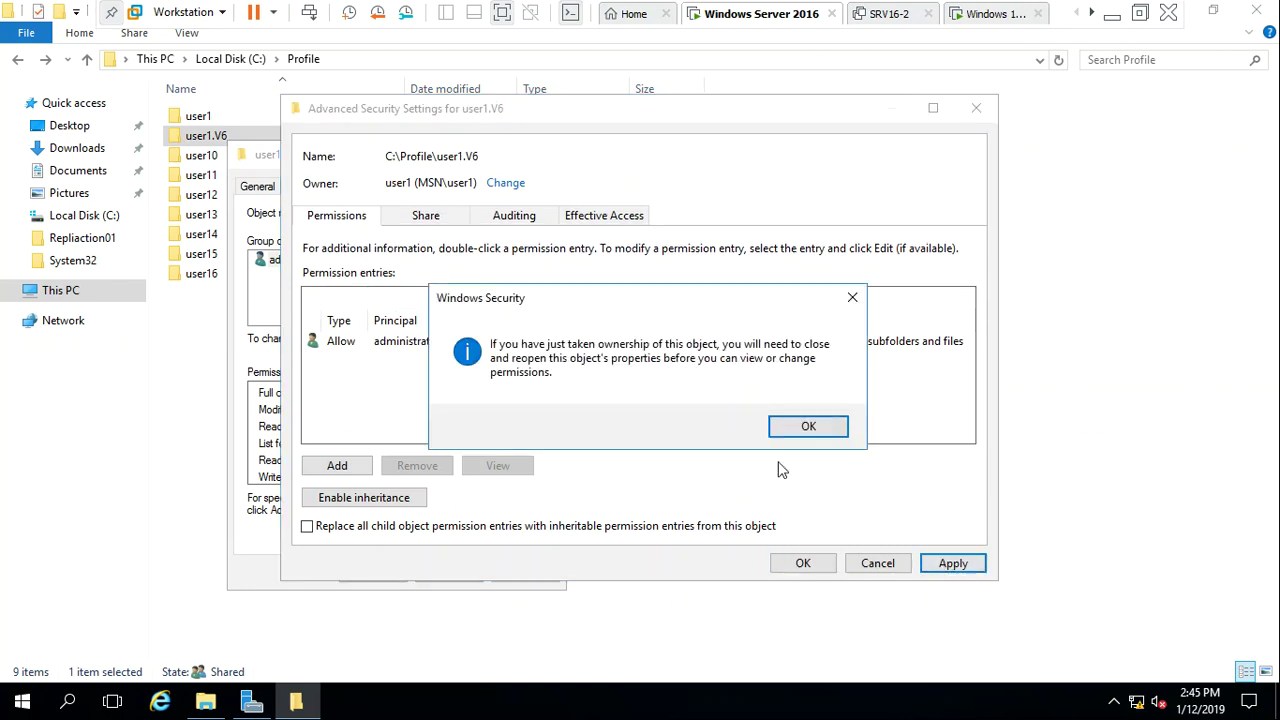
pyautogui.click(794, 430)
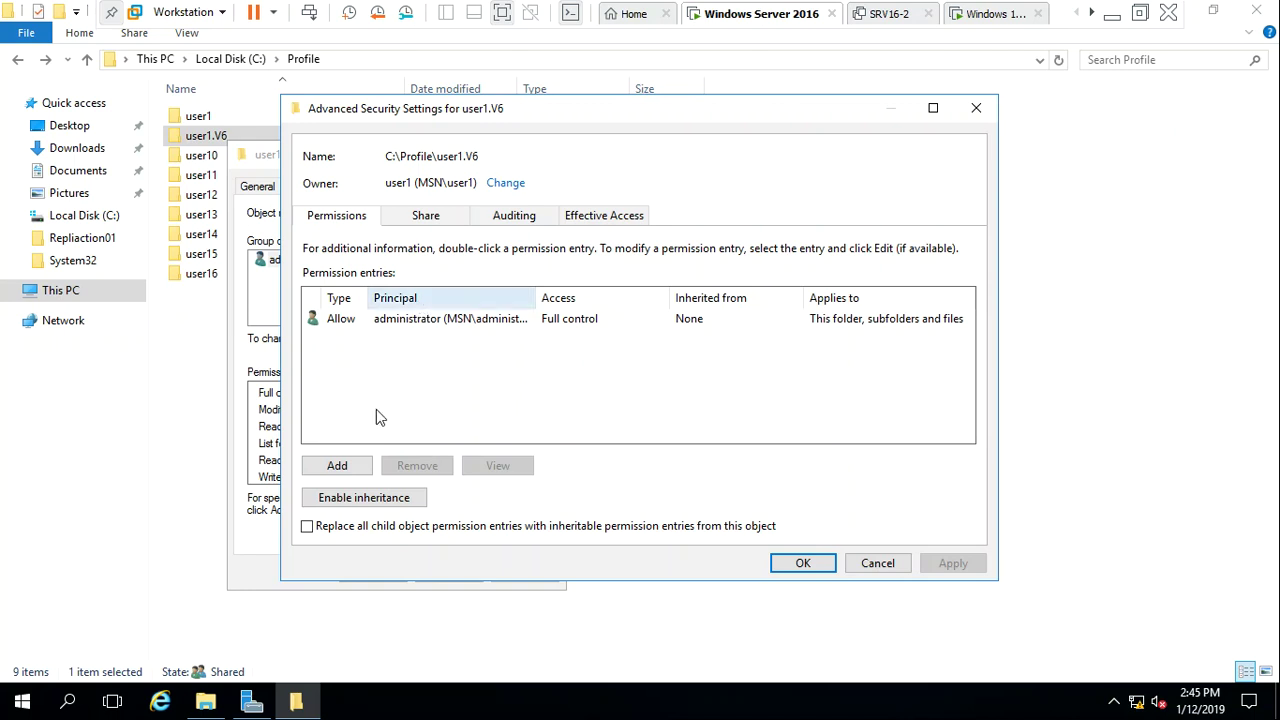
# Add a permission entry granting user1 full control
pyautogui.click(355, 468)
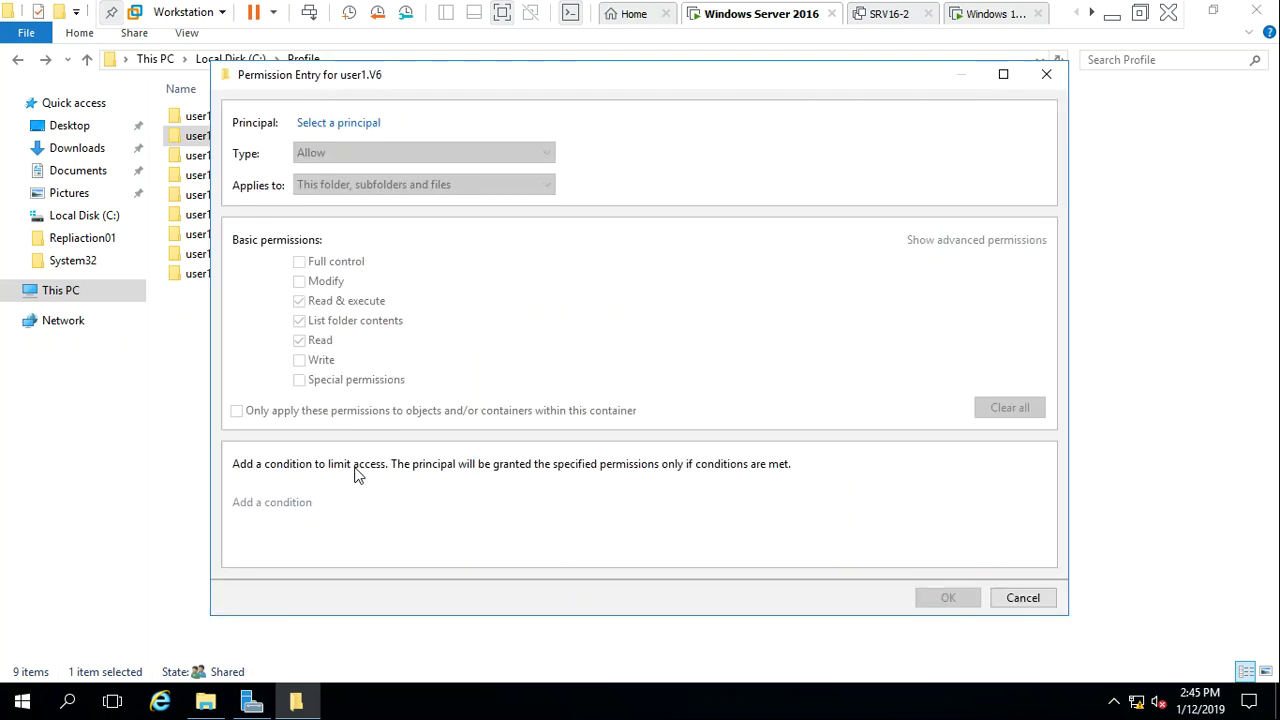
pyautogui.click(341, 123)
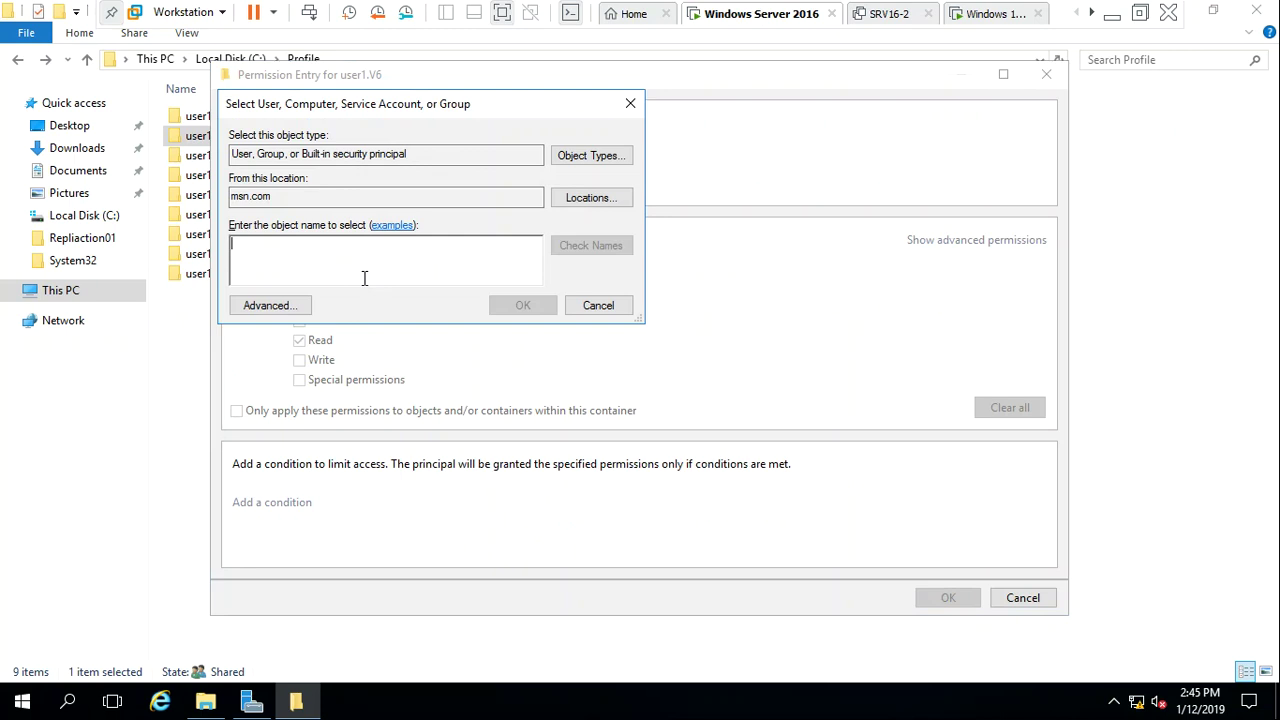
pyautogui.write('user1')
pyautogui.press('Return')
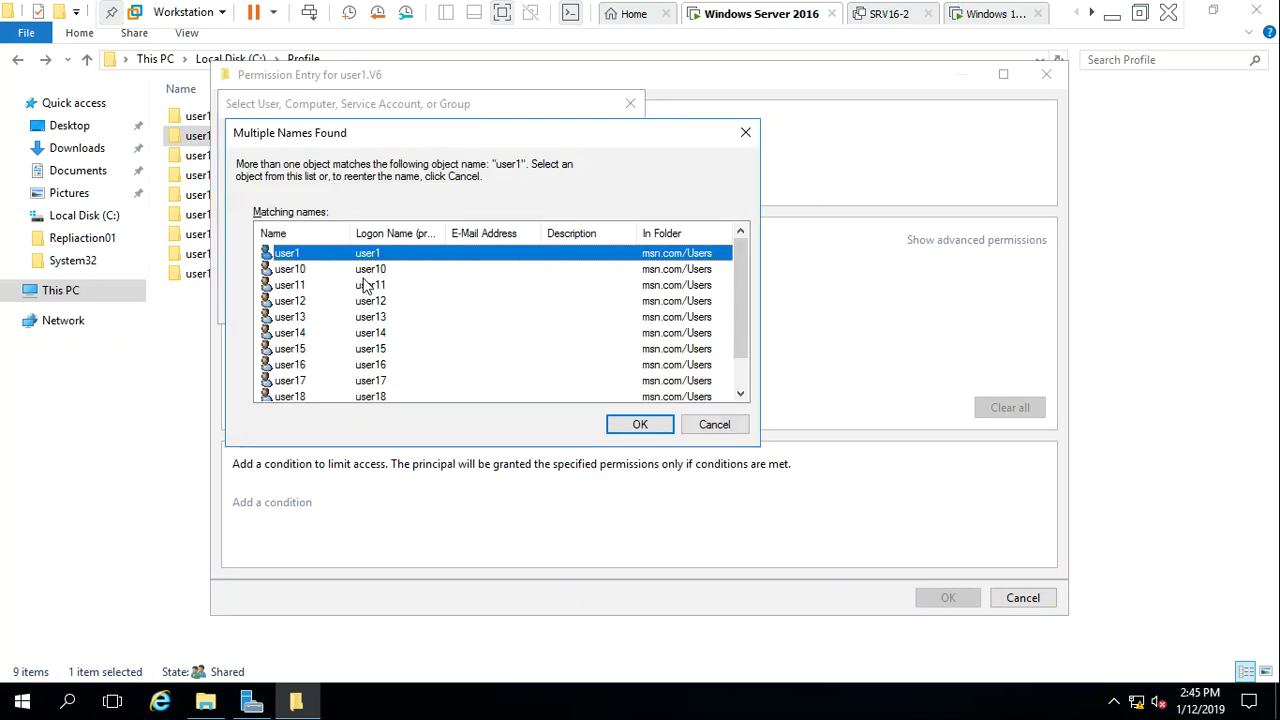
pyautogui.click(655, 424)
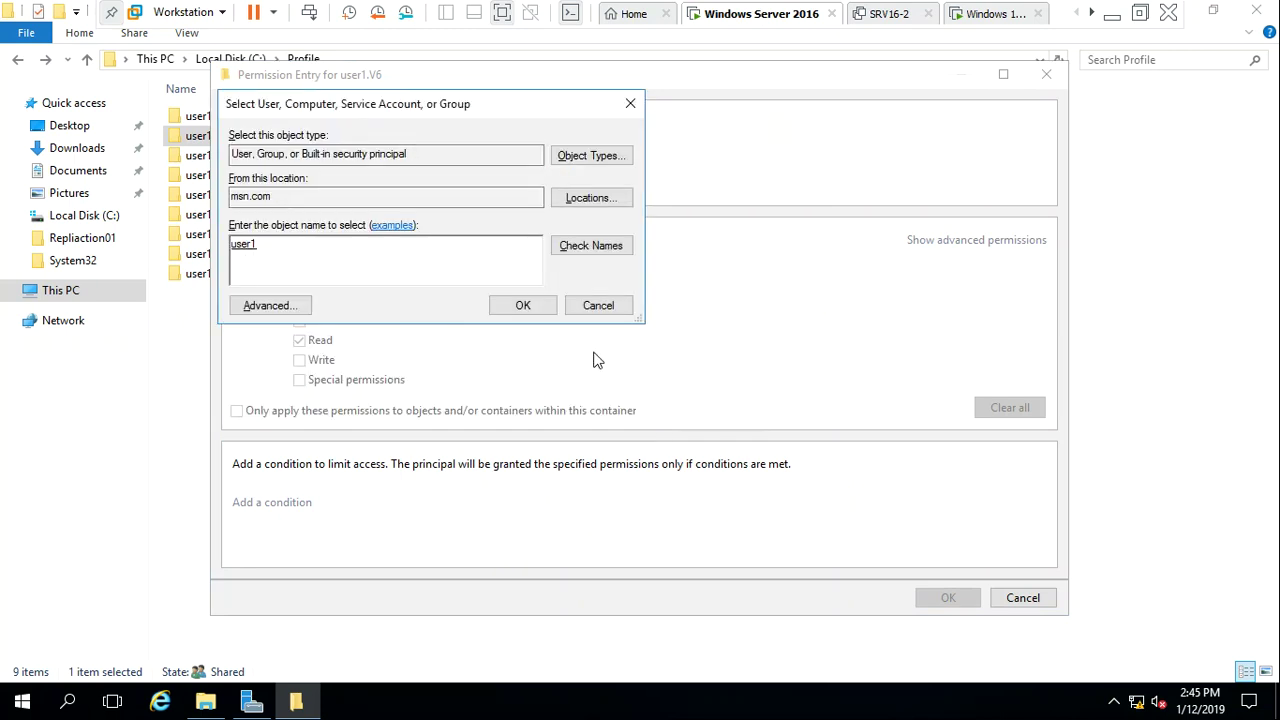
pyautogui.click(549, 311)
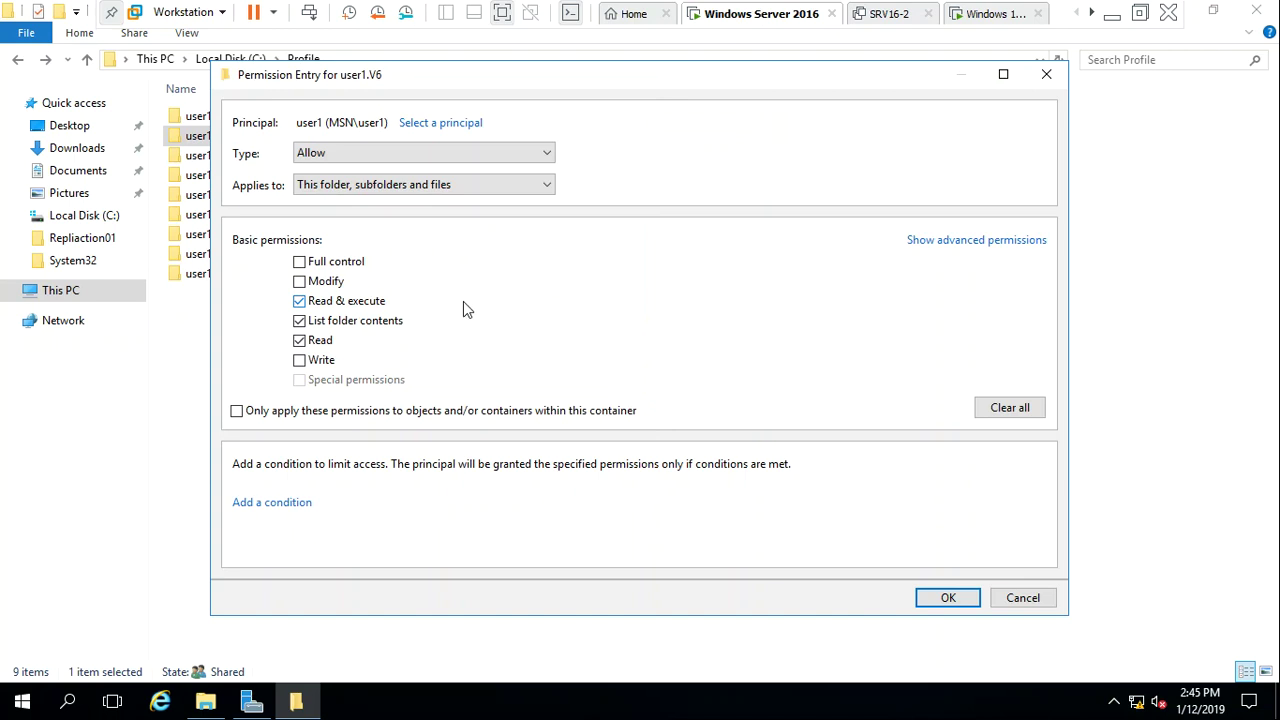
pyautogui.click(338, 264)
pyautogui.click(934, 603)
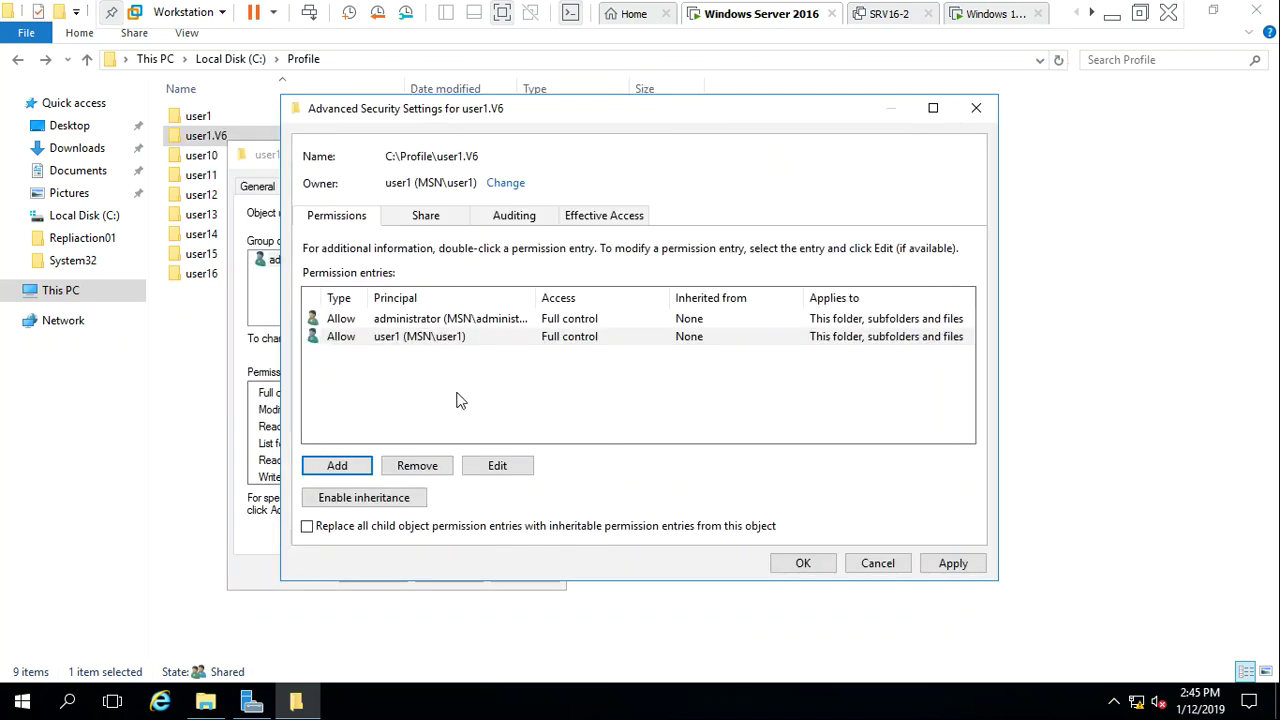
# Push the permissions to all child objects, remove the administrator entry, and close the dialogs
pyautogui.click(416, 530)
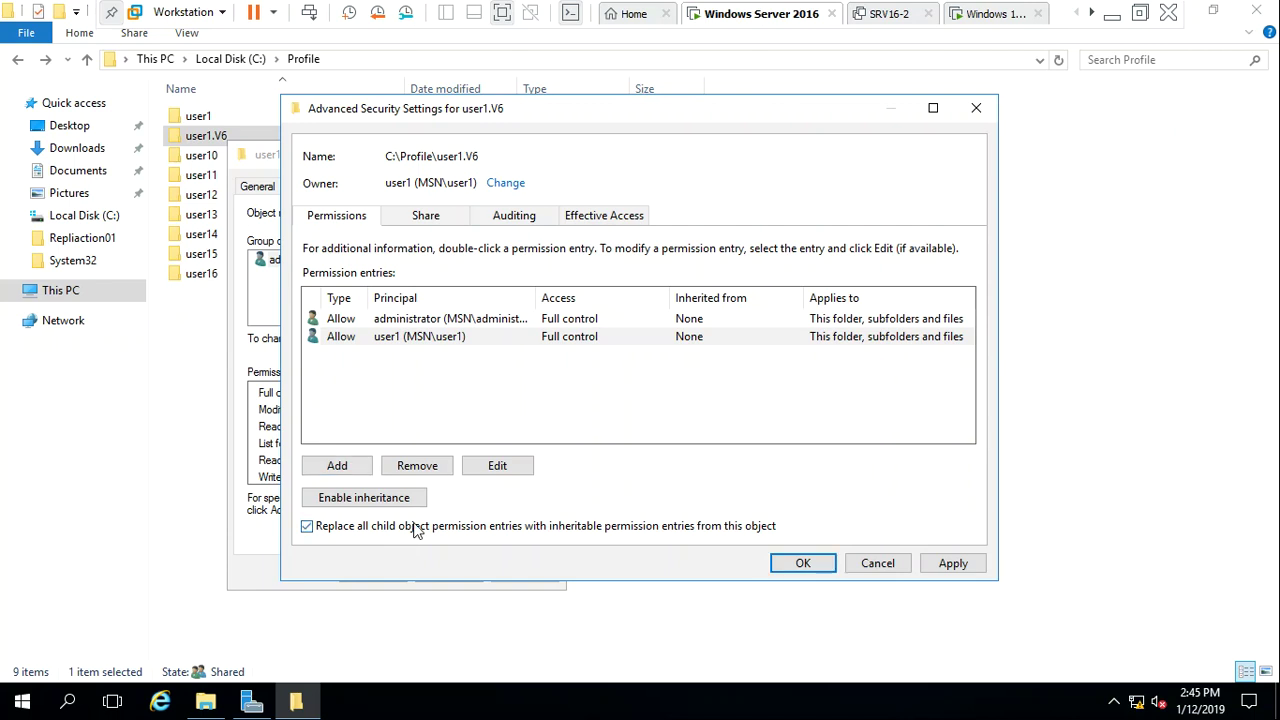
pyautogui.click(966, 568)
pyautogui.click(716, 434)
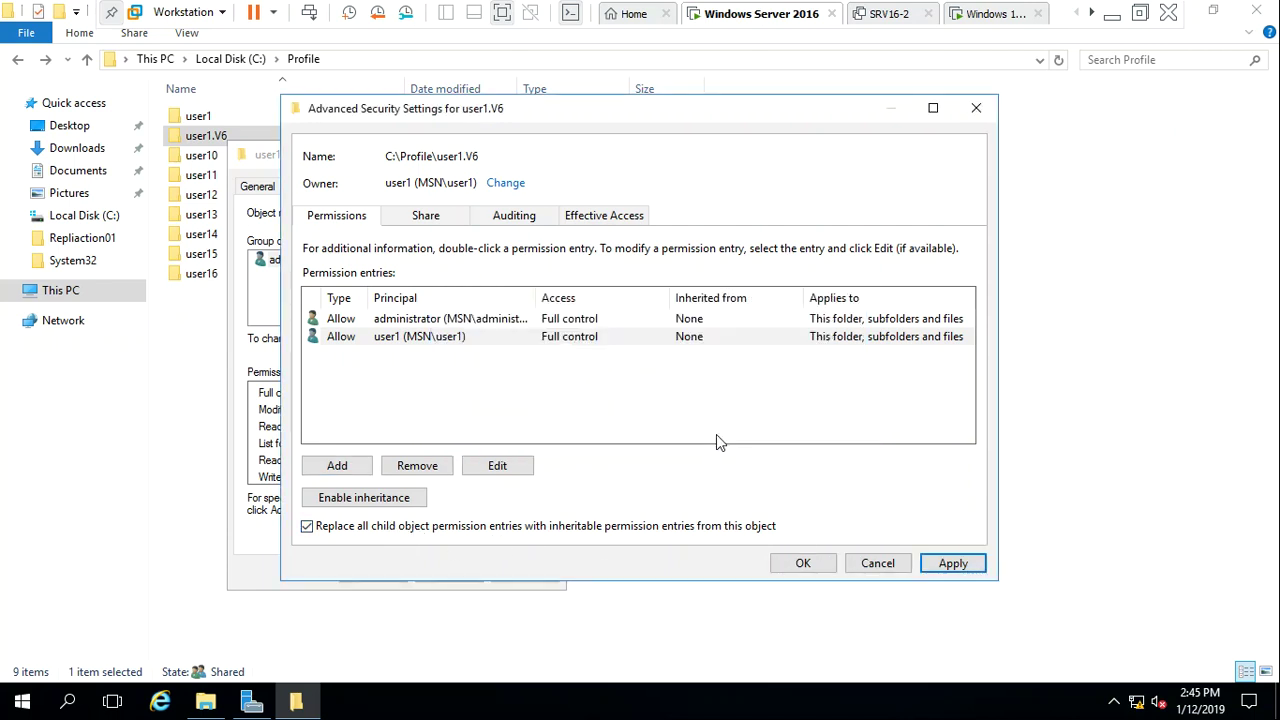
pyautogui.click(462, 319)
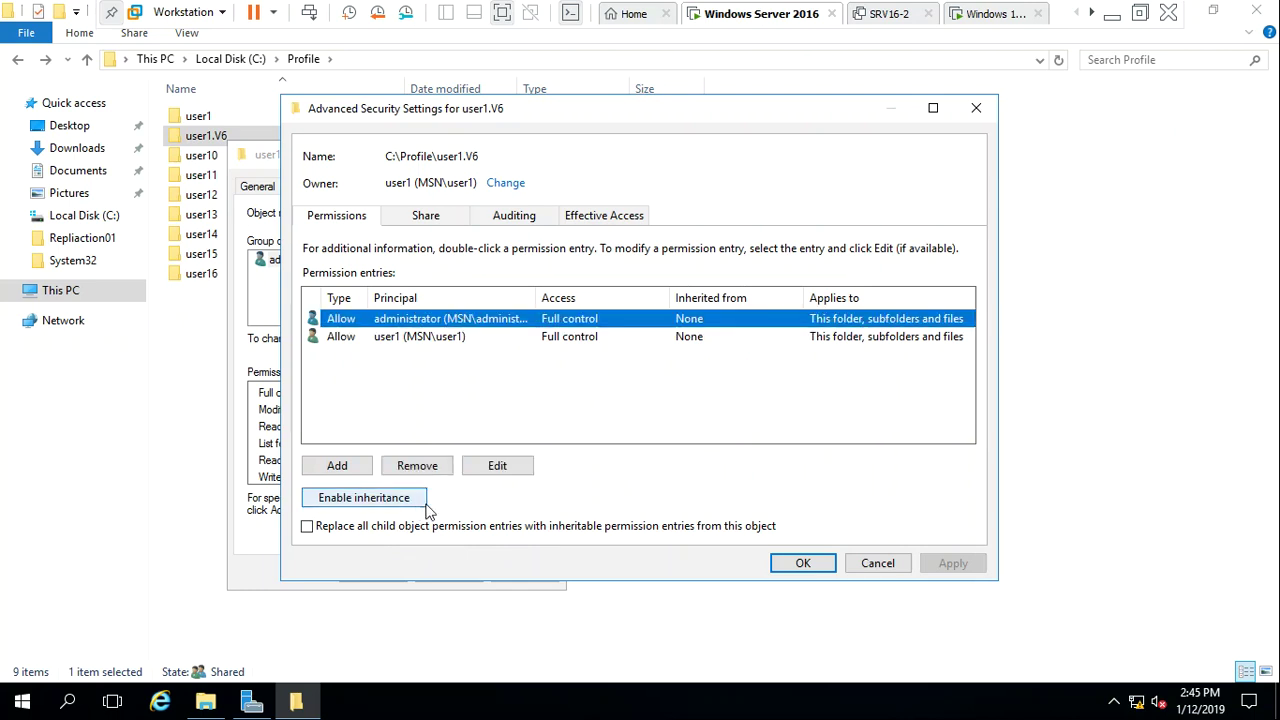
pyautogui.click(418, 470)
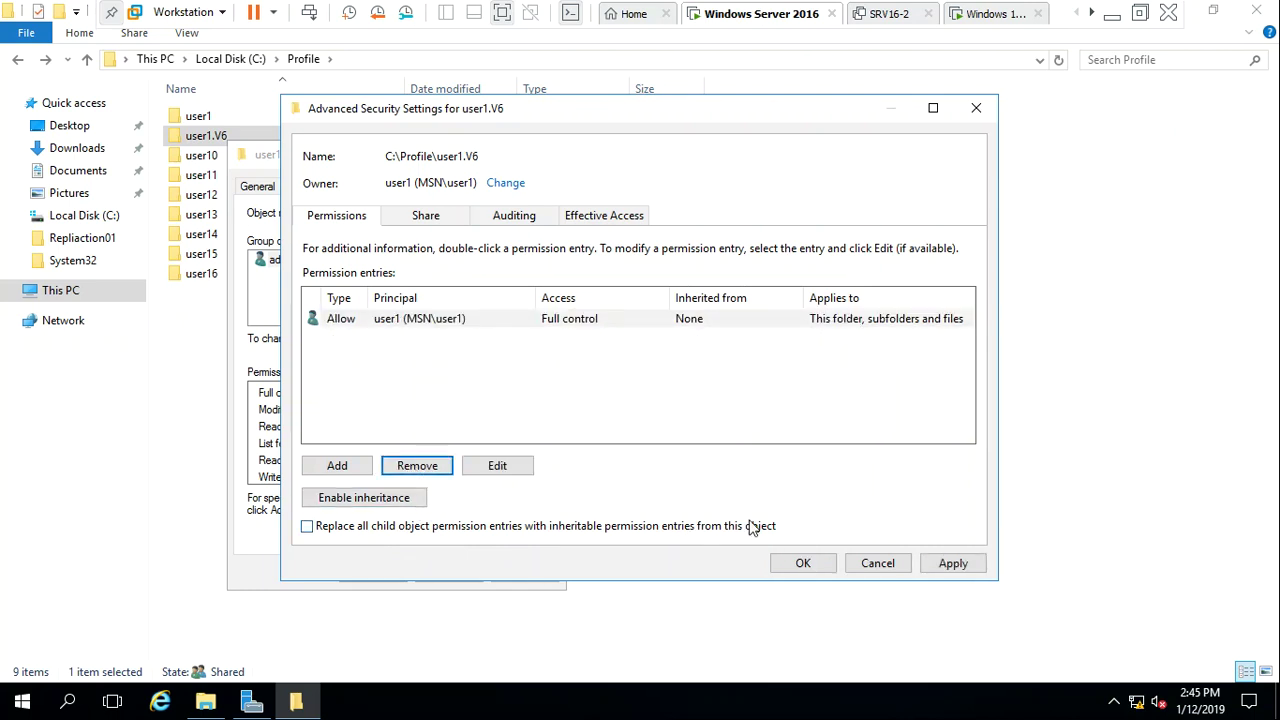
pyautogui.click(953, 563)
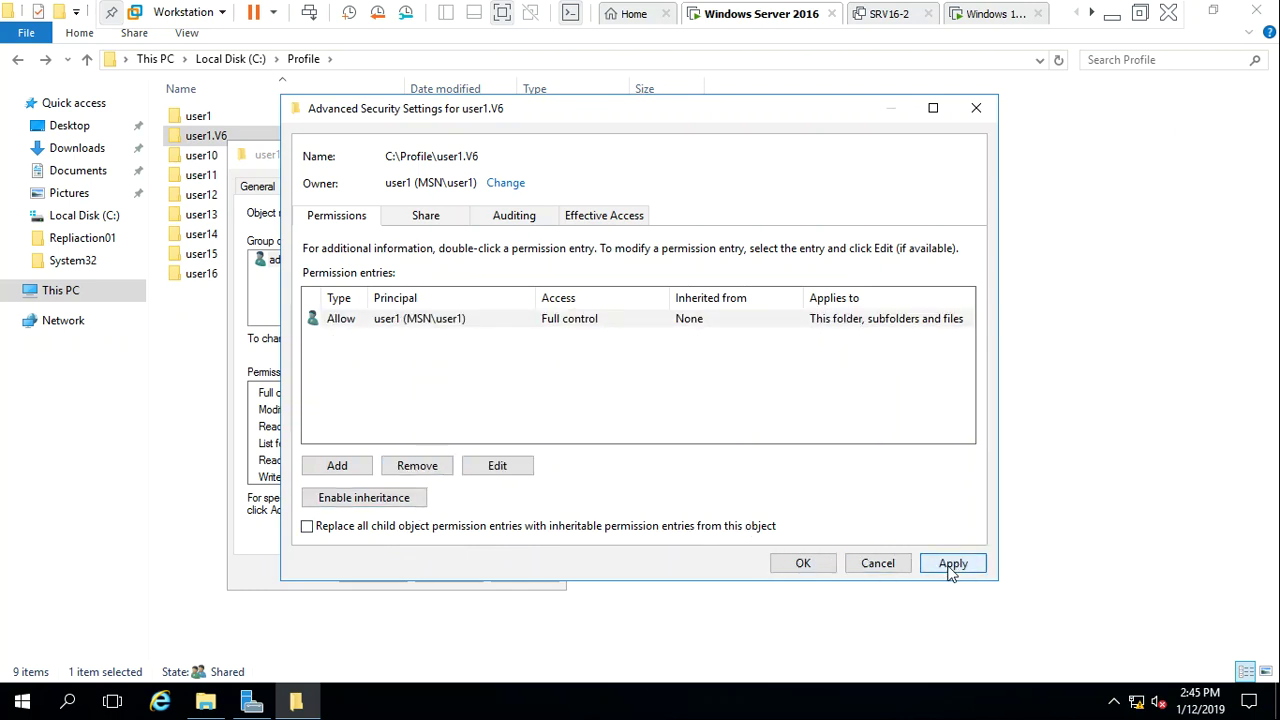
pyautogui.click(798, 563)
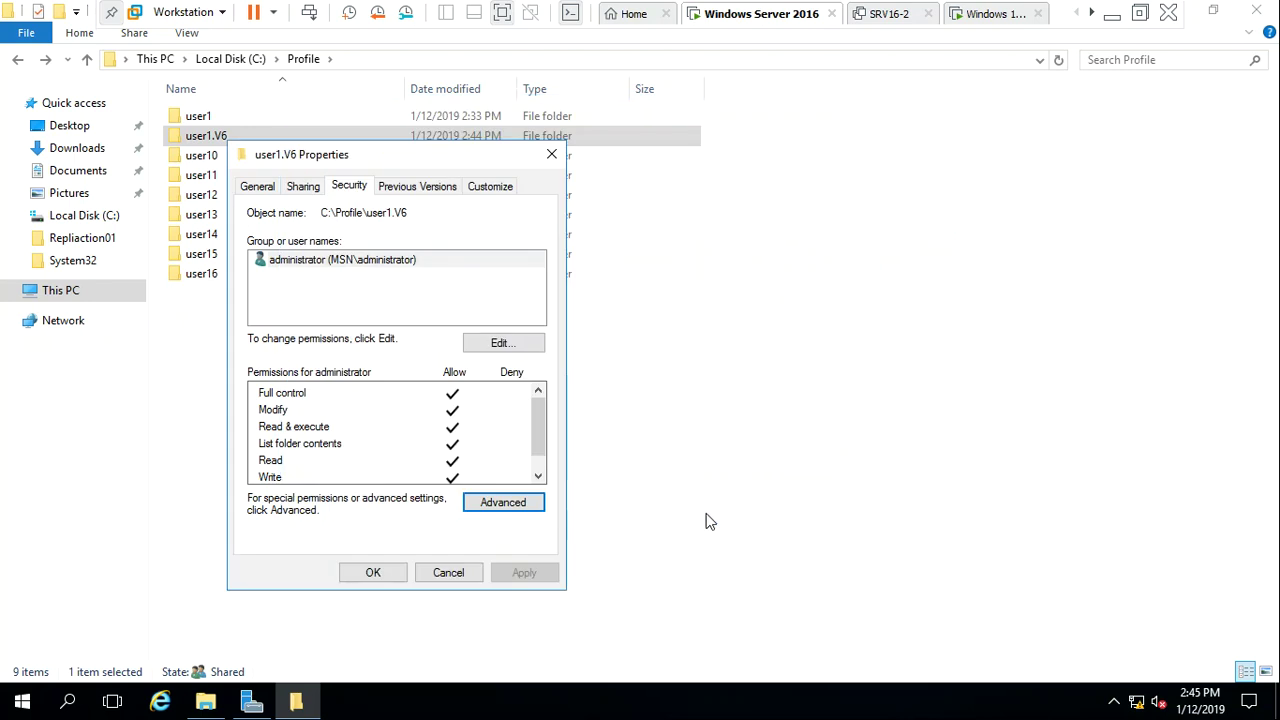
pyautogui.click(378, 574)
pyautogui.rightClick(527, 438)
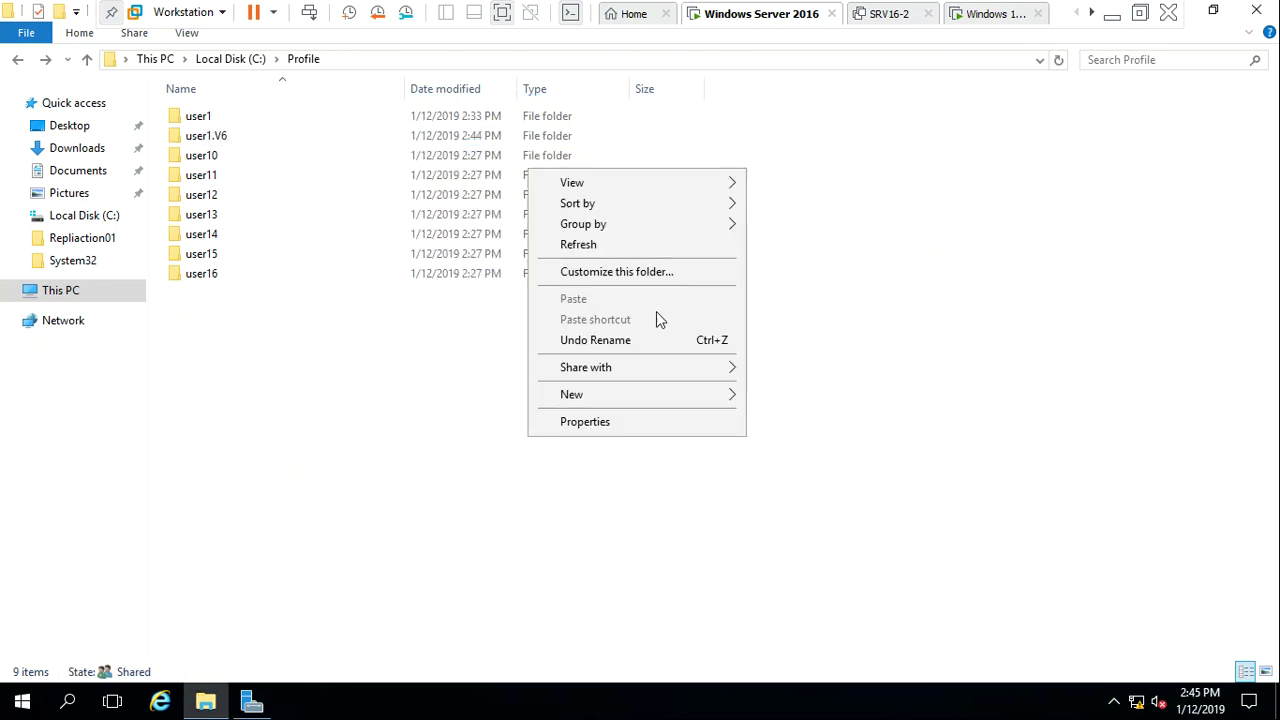
# Refresh Profile, confirm user1.V6 denies access twice, then close File Explorer
pyautogui.click(594, 245)
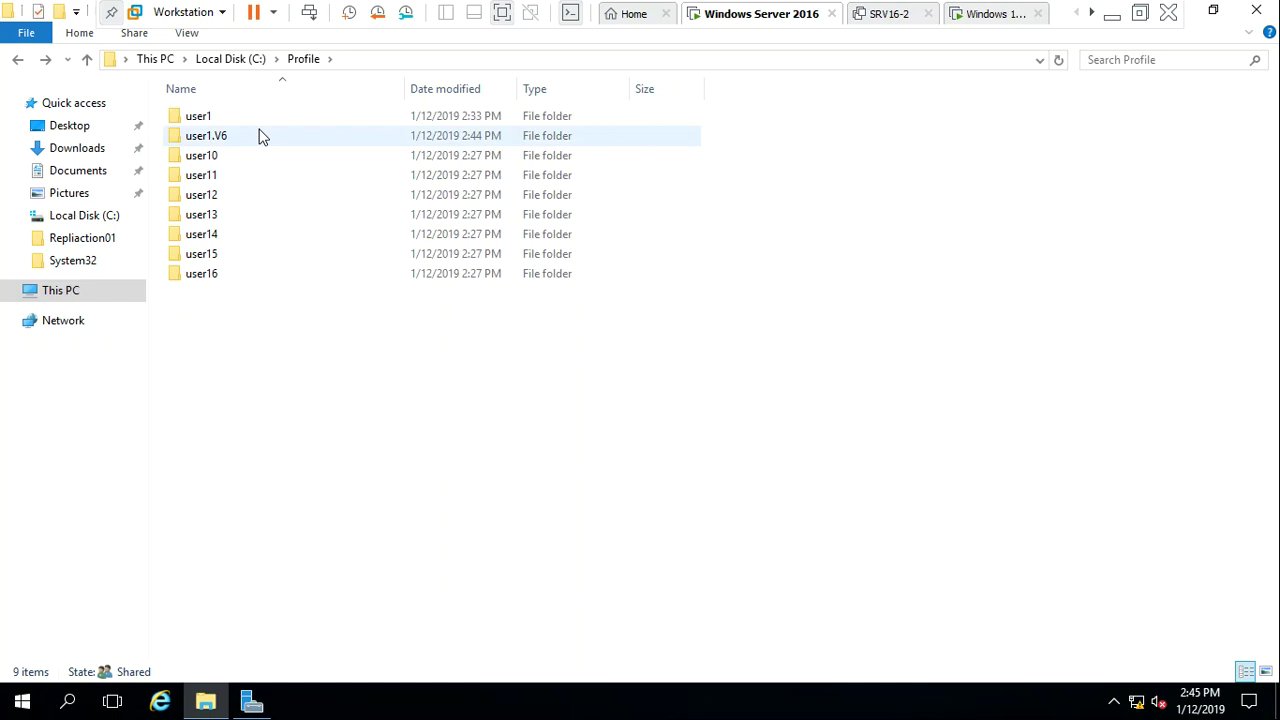
pyautogui.doubleClick(220, 142)
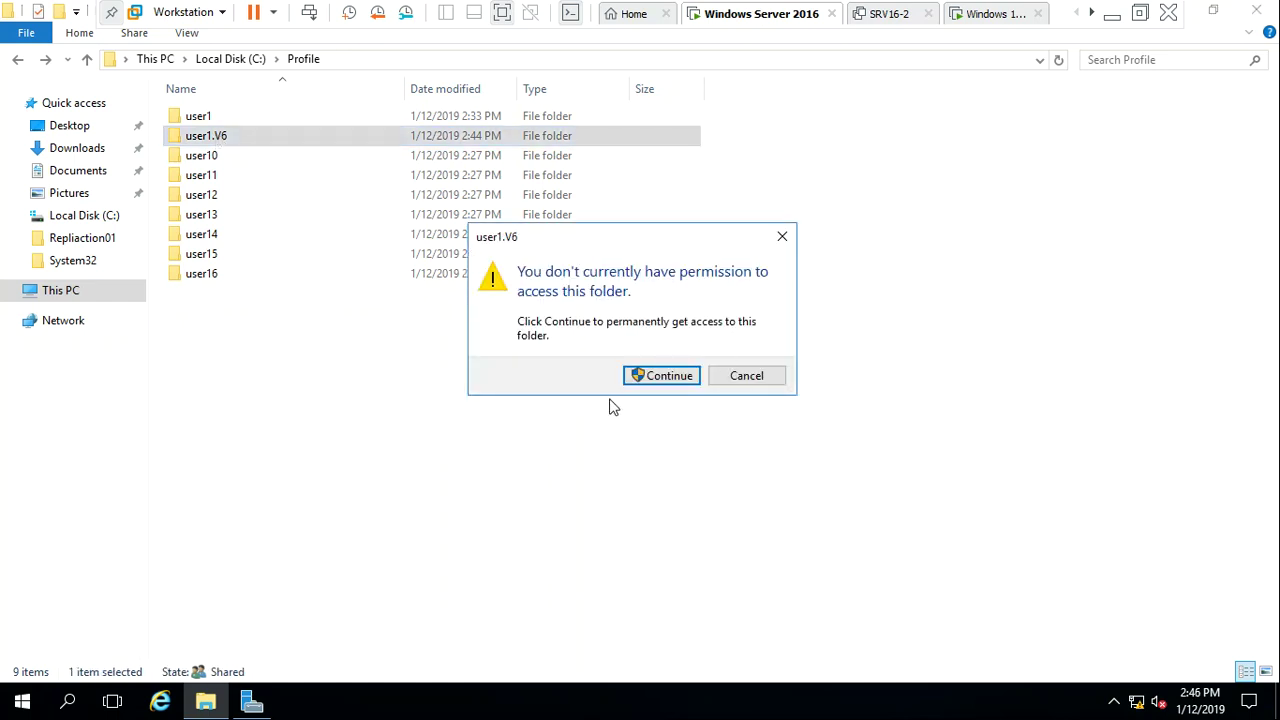
pyautogui.click(653, 384)
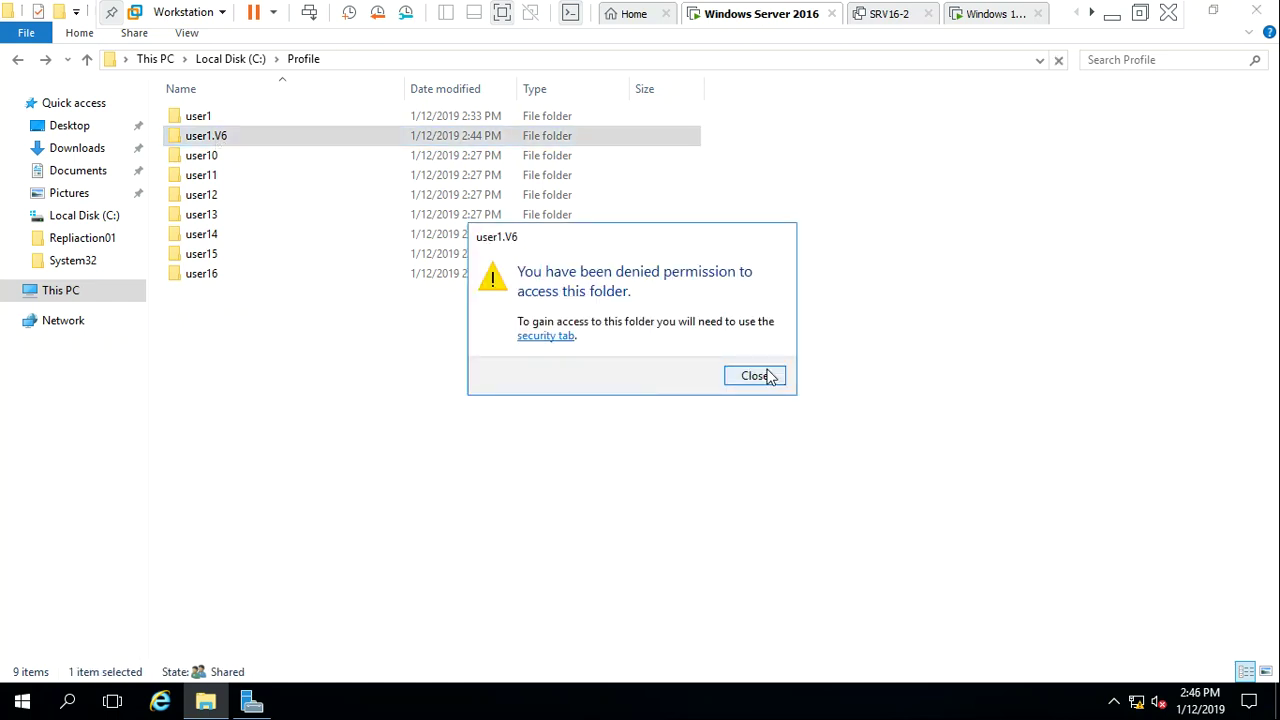
pyautogui.click(755, 377)
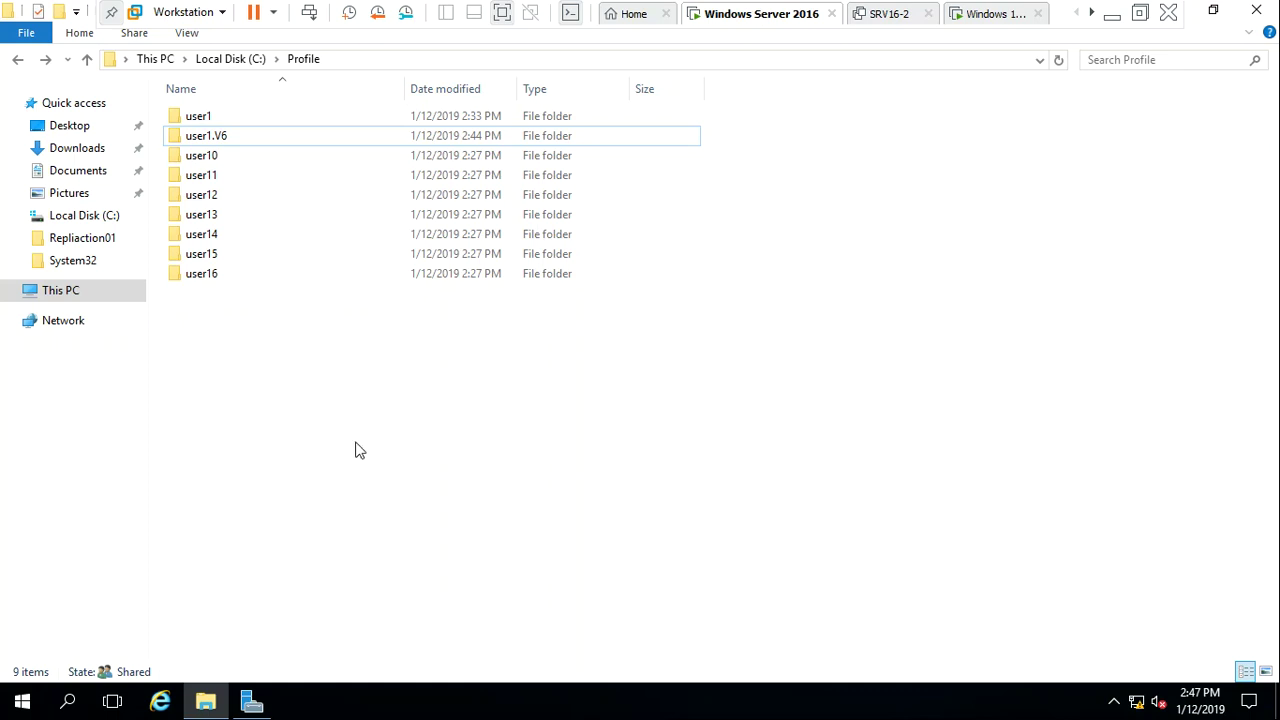
pyautogui.click(4, 450)
pyautogui.click(386, 343)
pyautogui.doubleClick(207, 136)
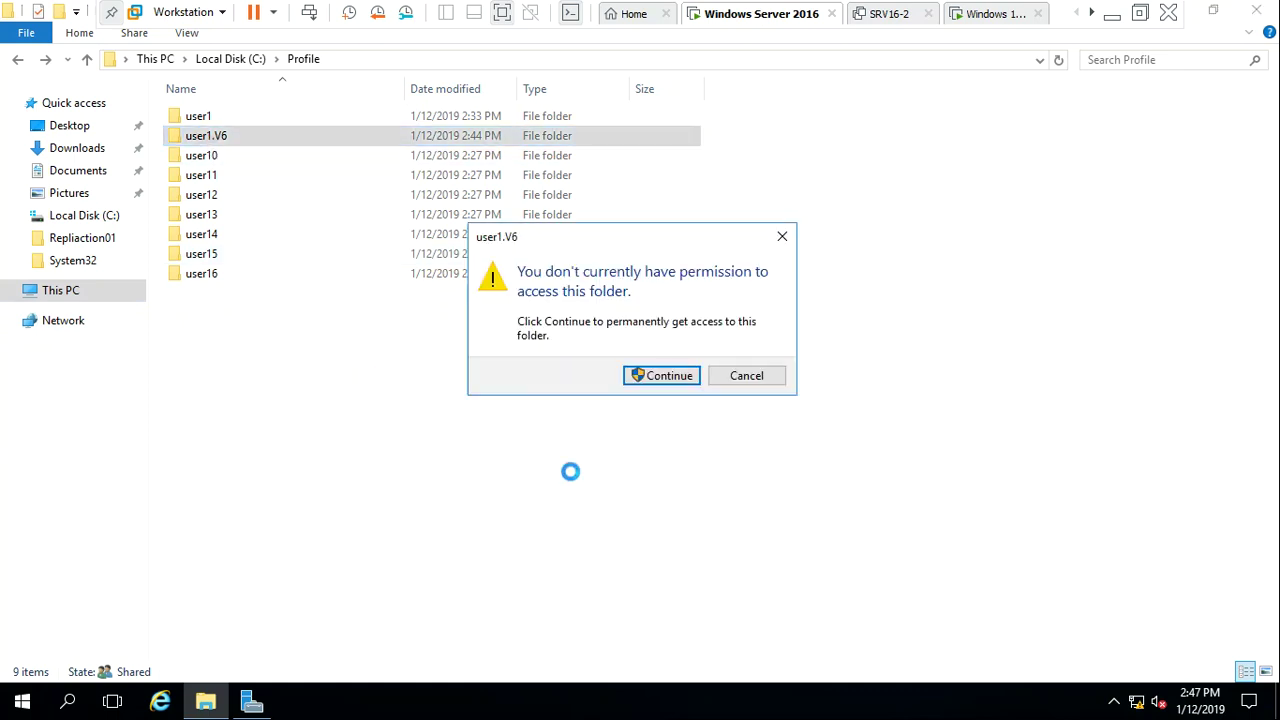
pyautogui.click(654, 379)
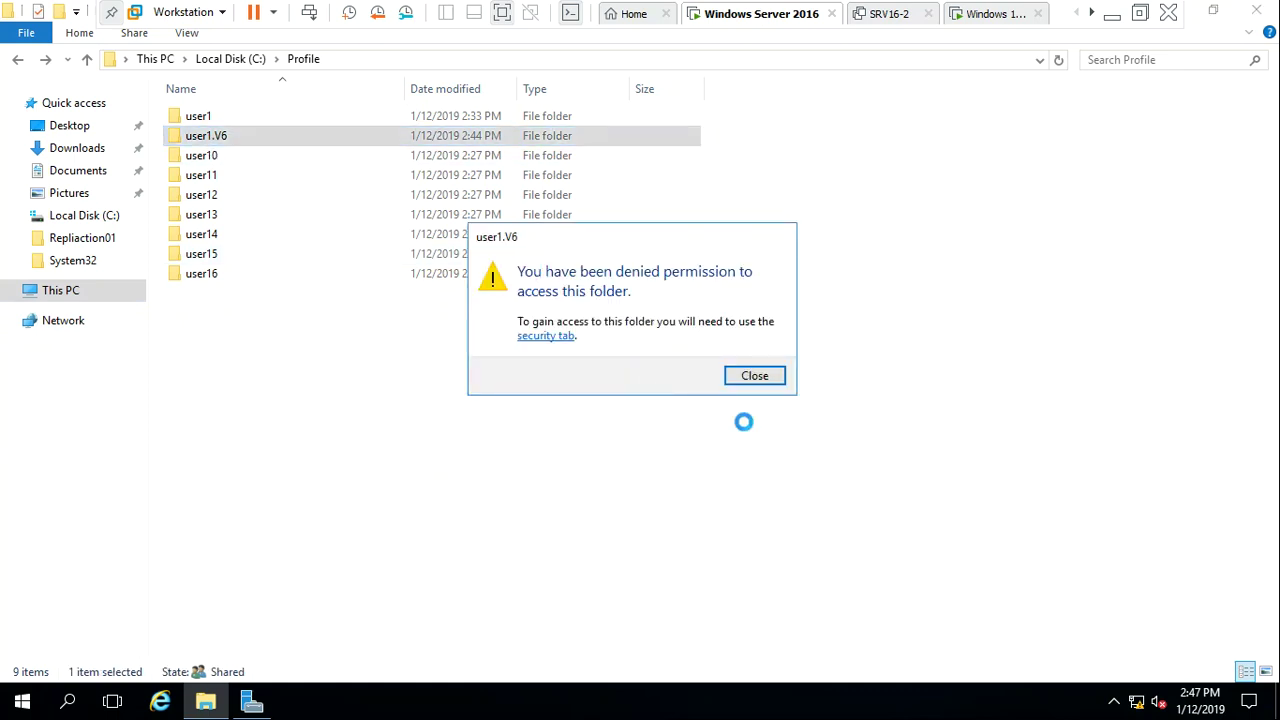
pyautogui.click(755, 375)
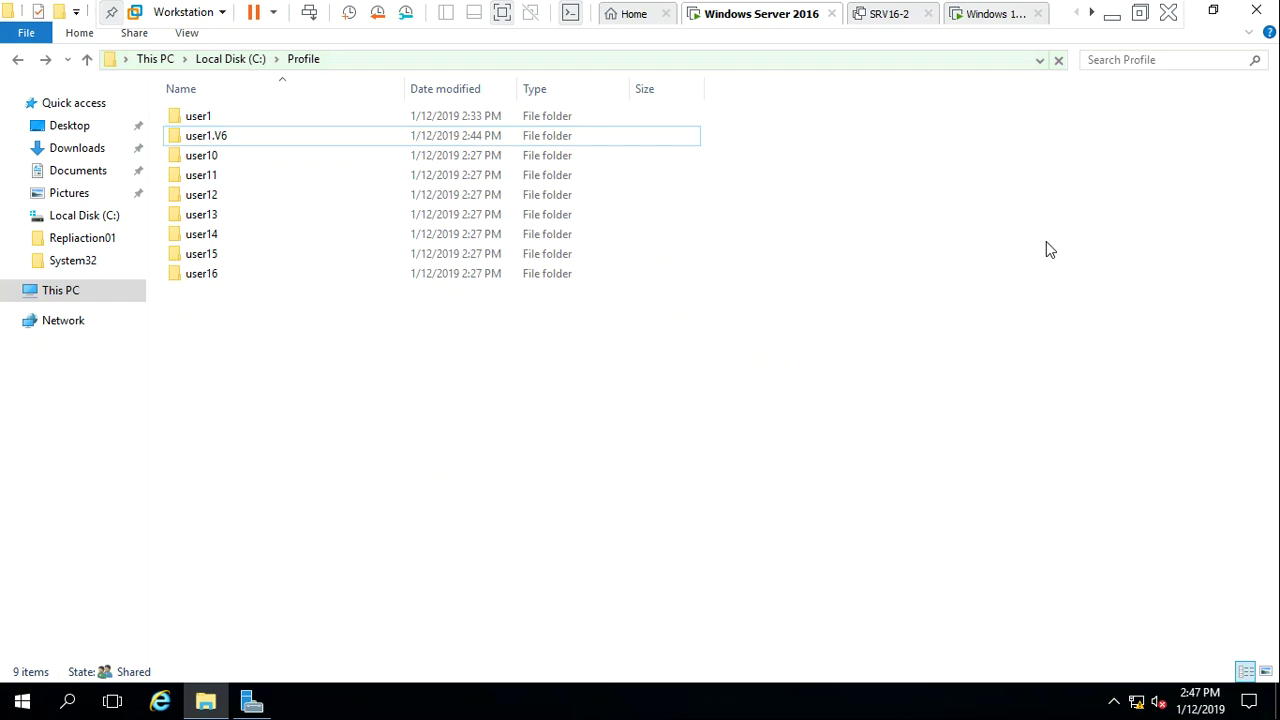
pyautogui.click(1266, 8)
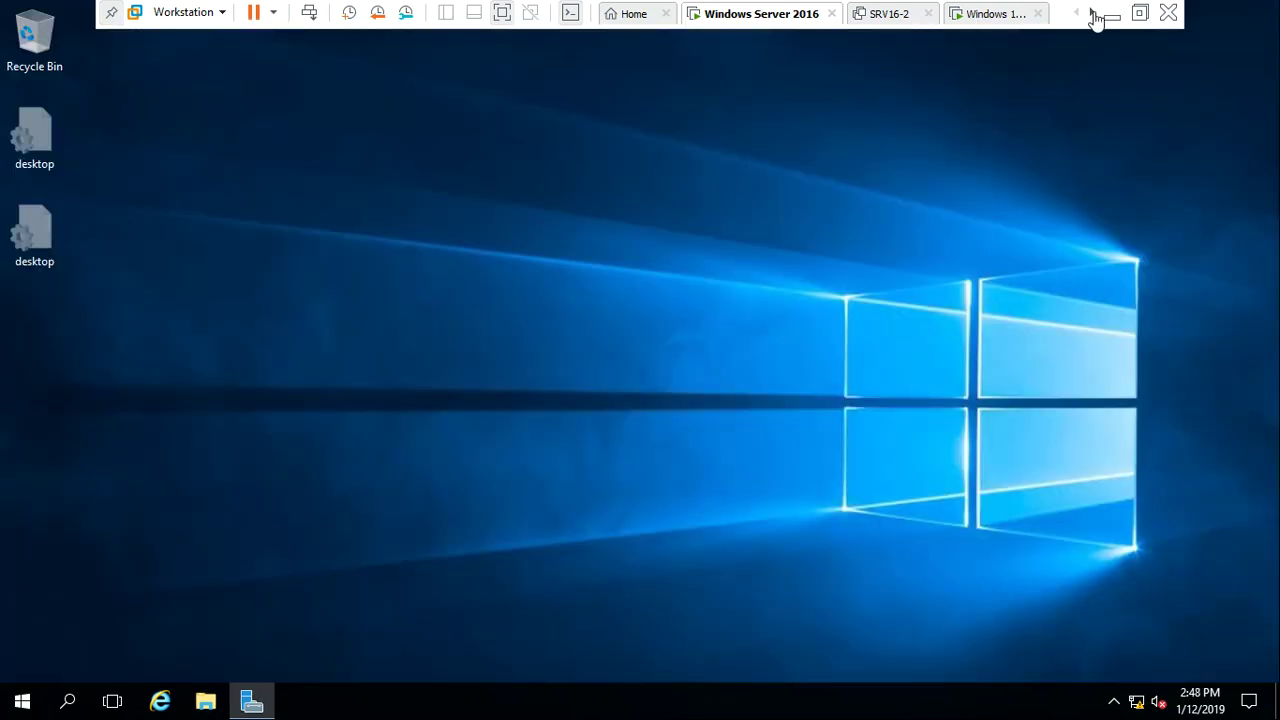
# Switch to the Windows 10 VM and sign in as user1 with the account password
pyautogui.click(1000, 14)
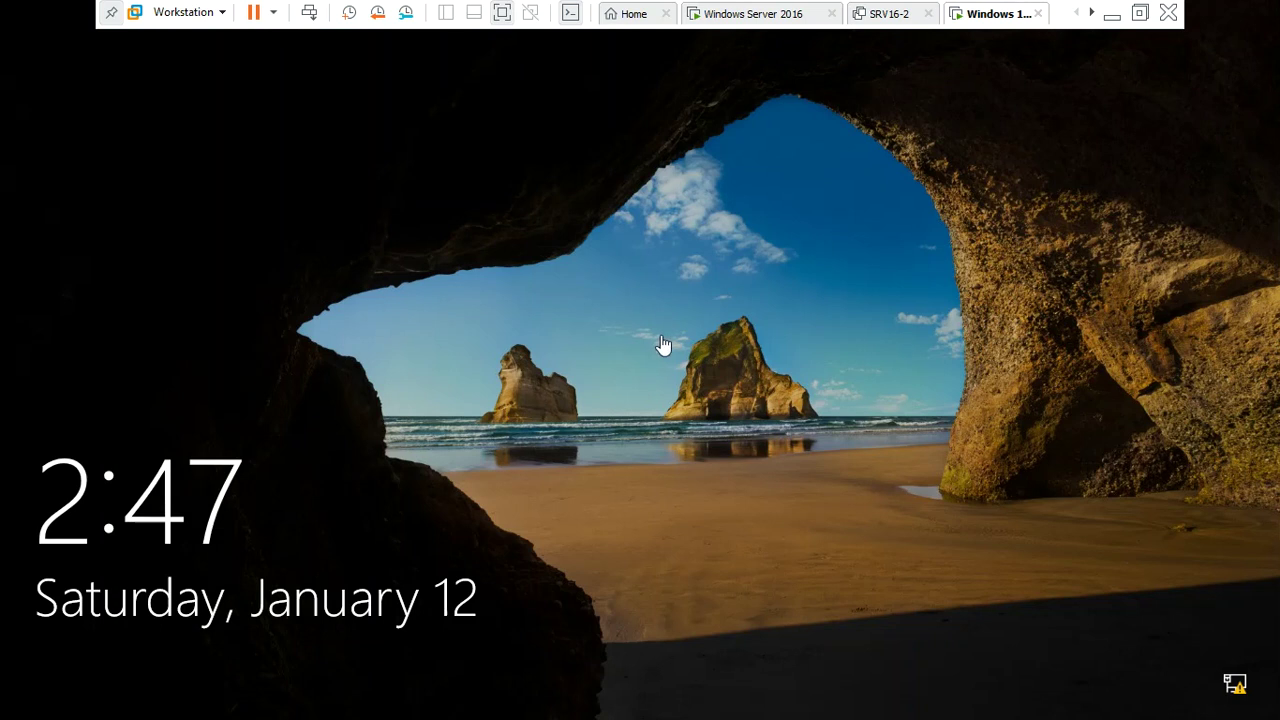
pyautogui.click(426, 309)
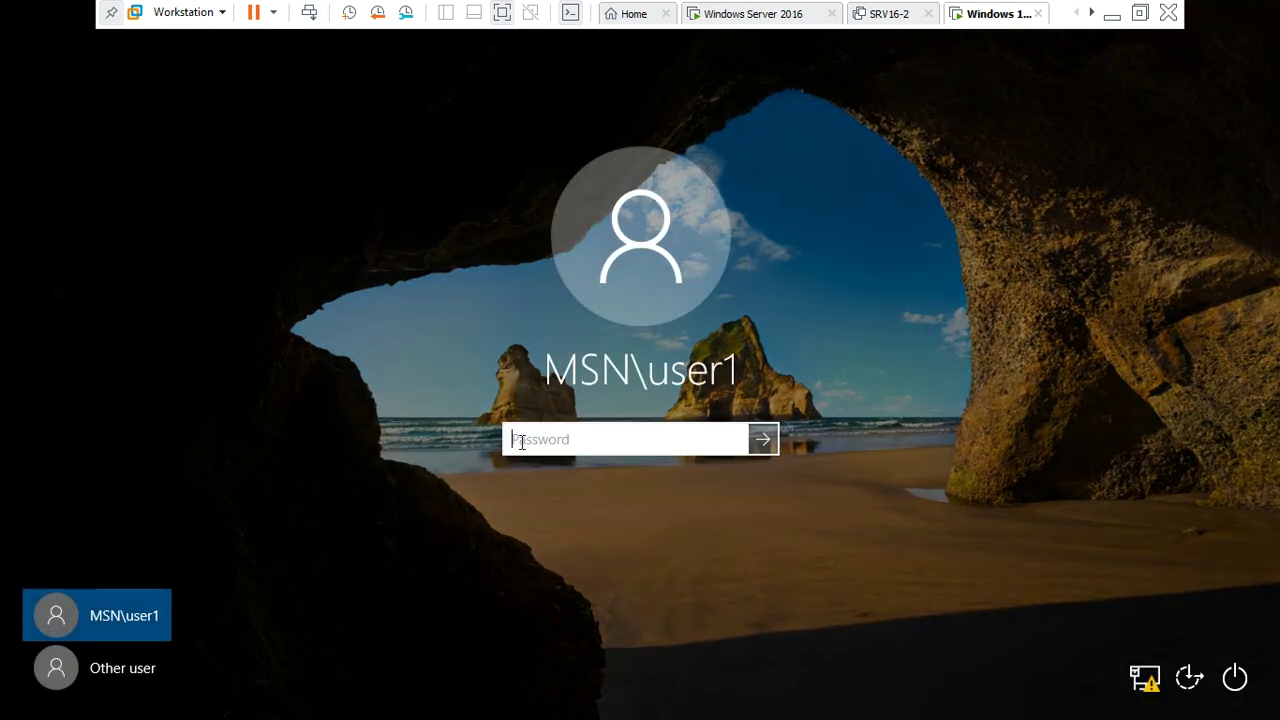
pyautogui.write('••••••')
pyautogui.press('Return')
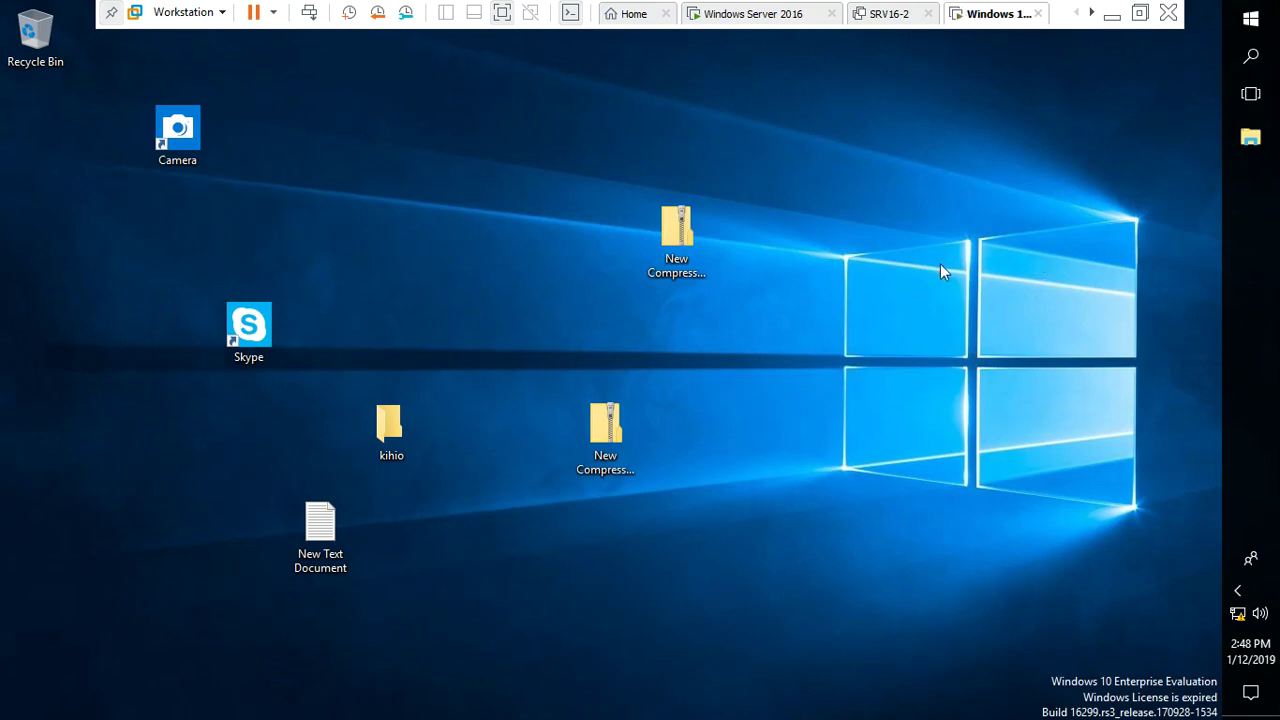
# Delete the five desktop items (Skype, kihio, two compressed folders, New Text Document), keeping Camera
pyautogui.click(1252, 24)
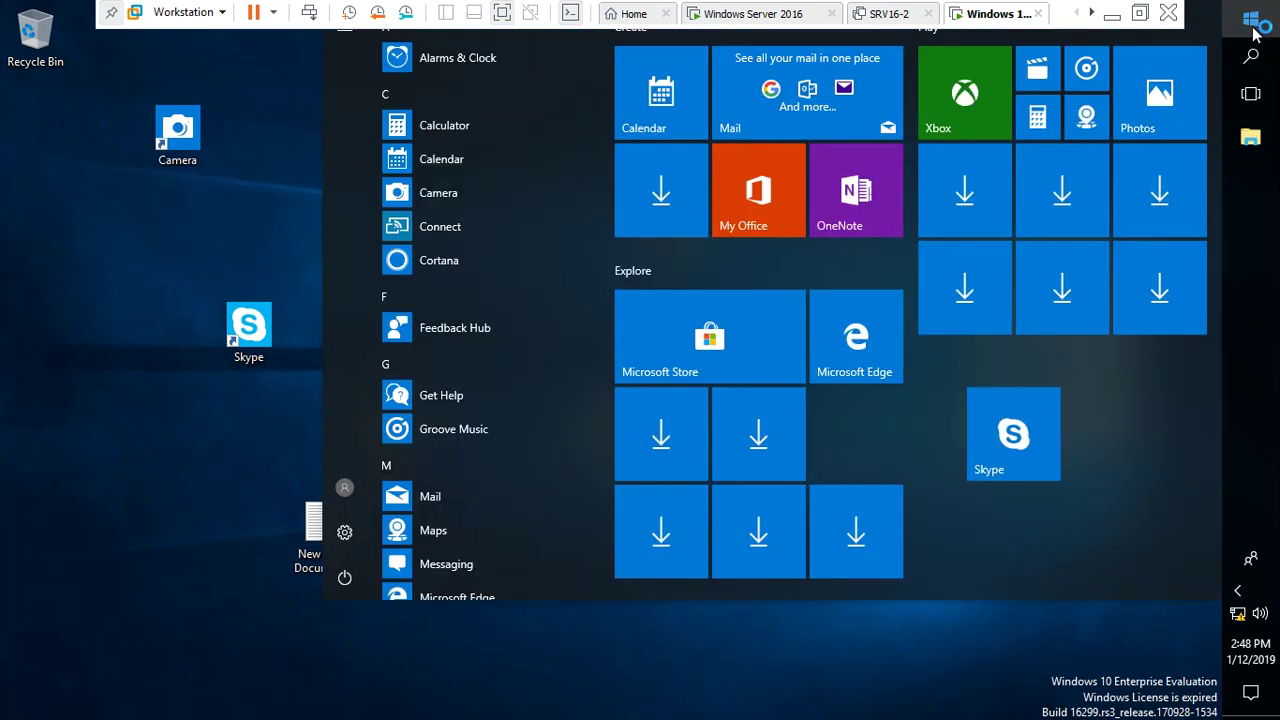
pyautogui.click(176, 505)
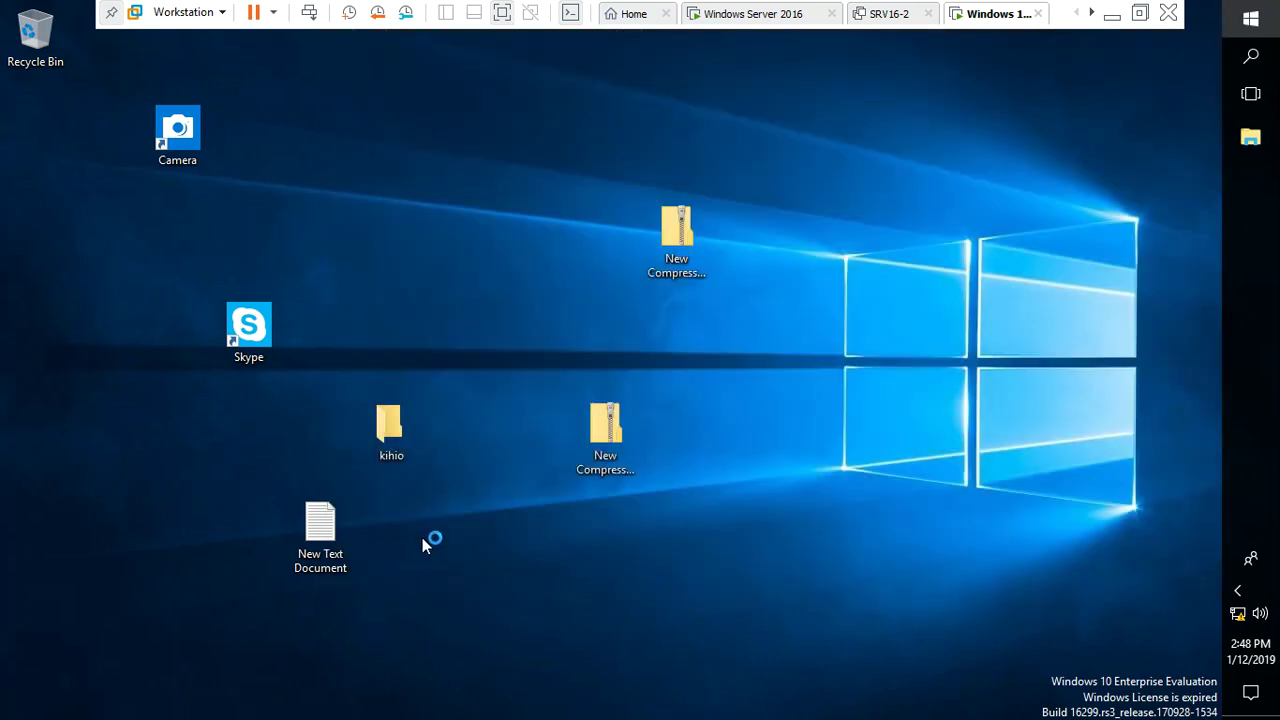
pyautogui.moveTo(870, 176); pyautogui.dragTo(172, 633)
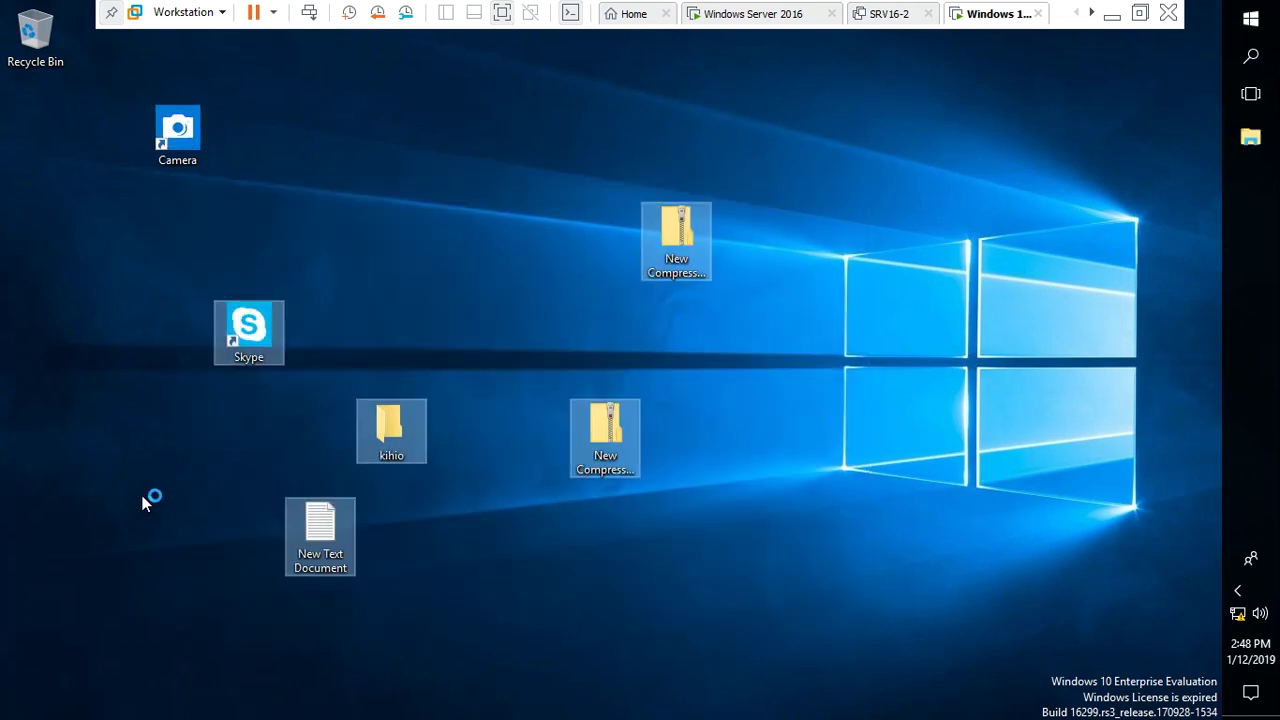
pyautogui.press('Delete')
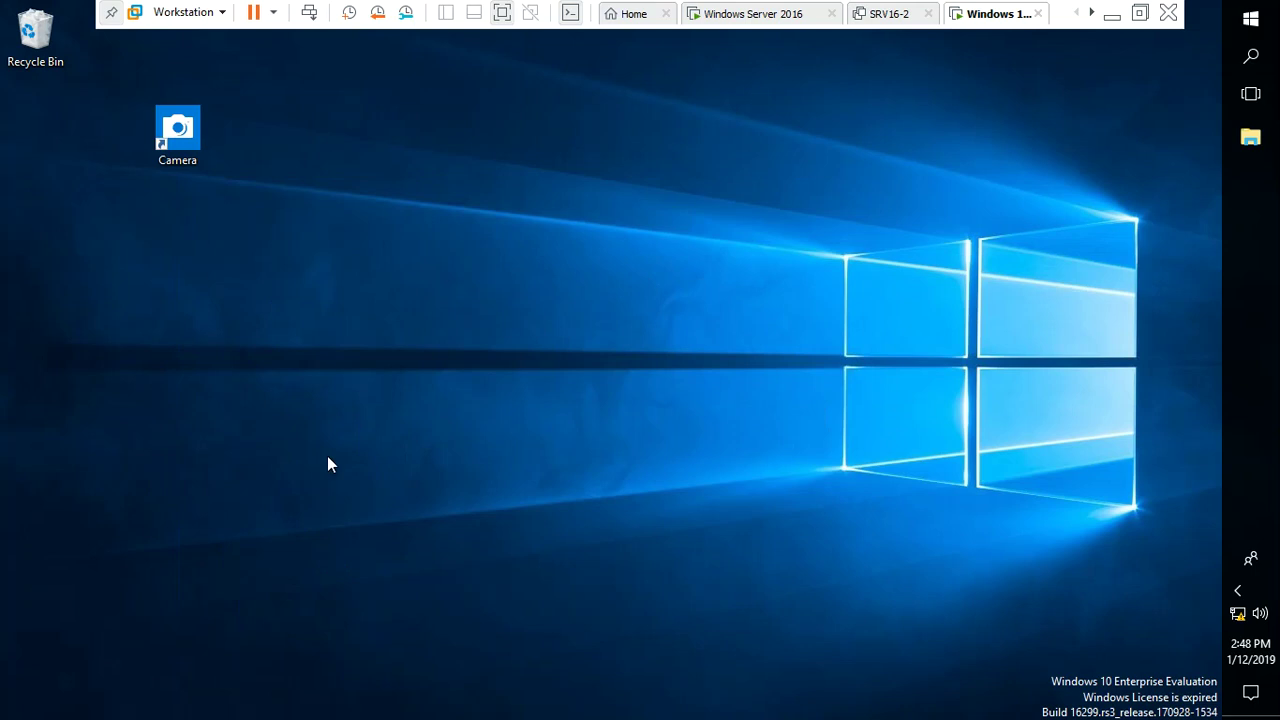
# Empty the Recycle Bin, permanently deleting the 5 items
pyautogui.rightClick(46, 67)
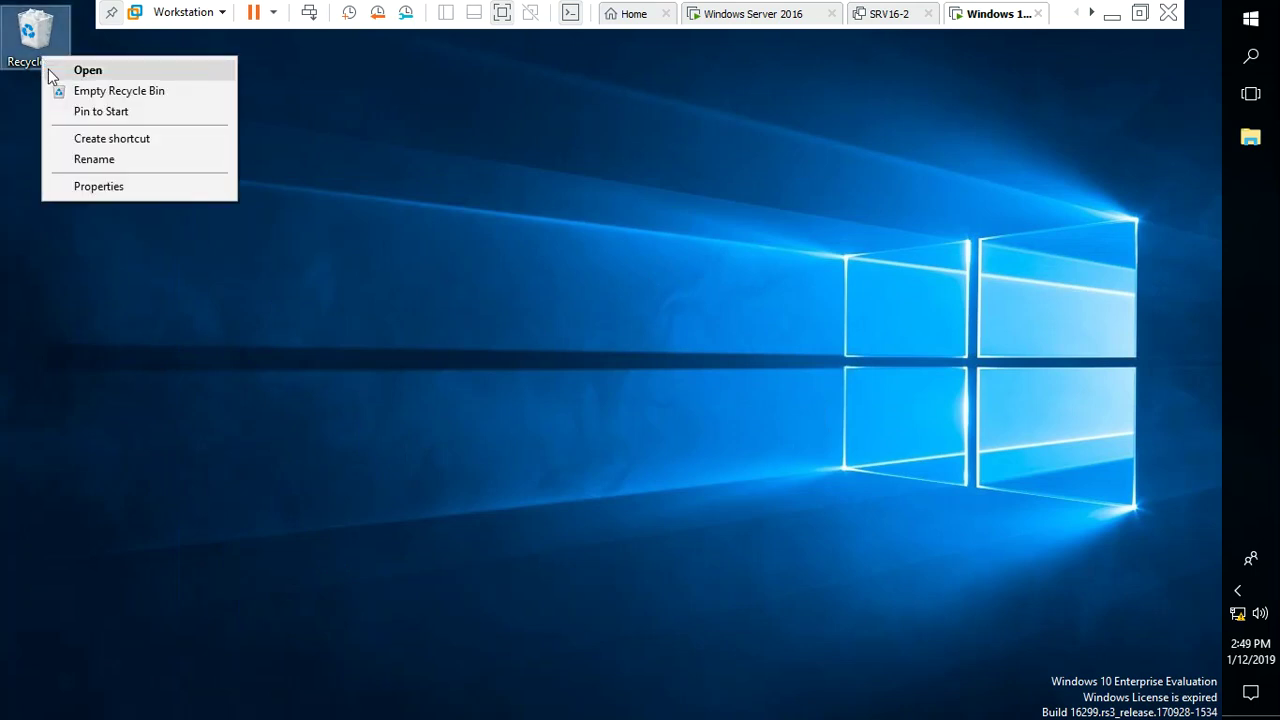
pyautogui.click(80, 91)
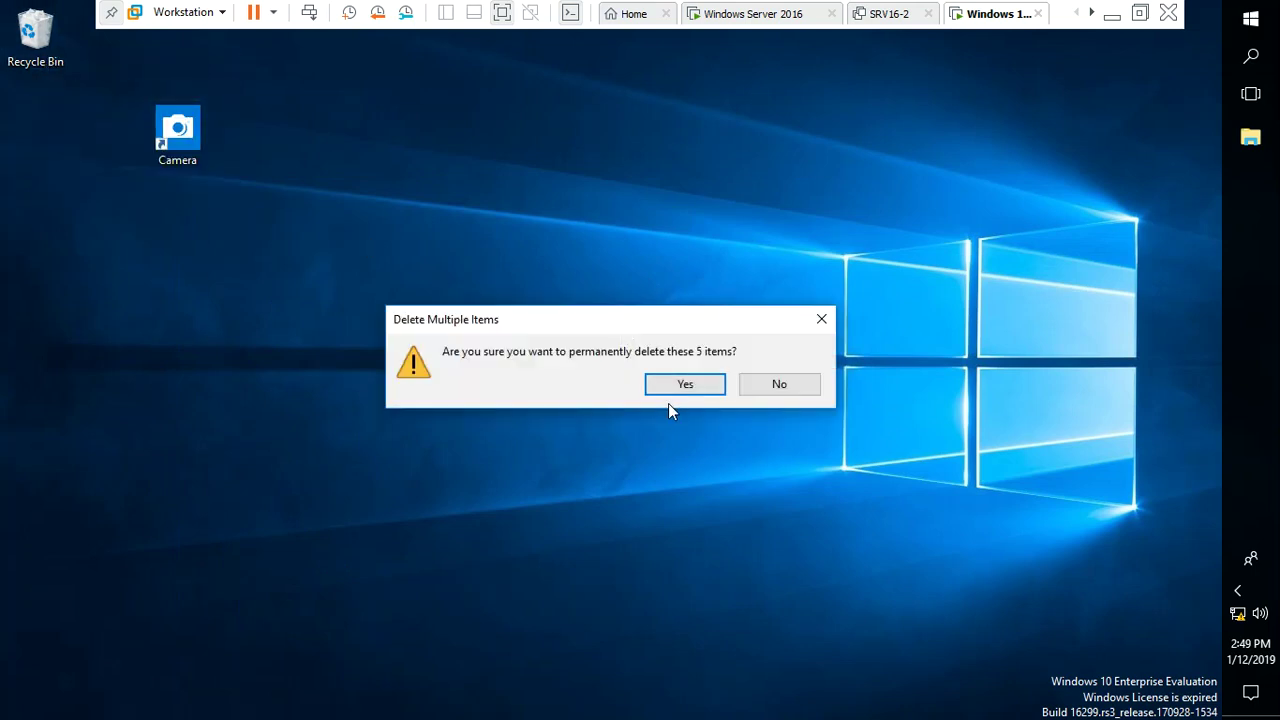
pyautogui.click(681, 386)
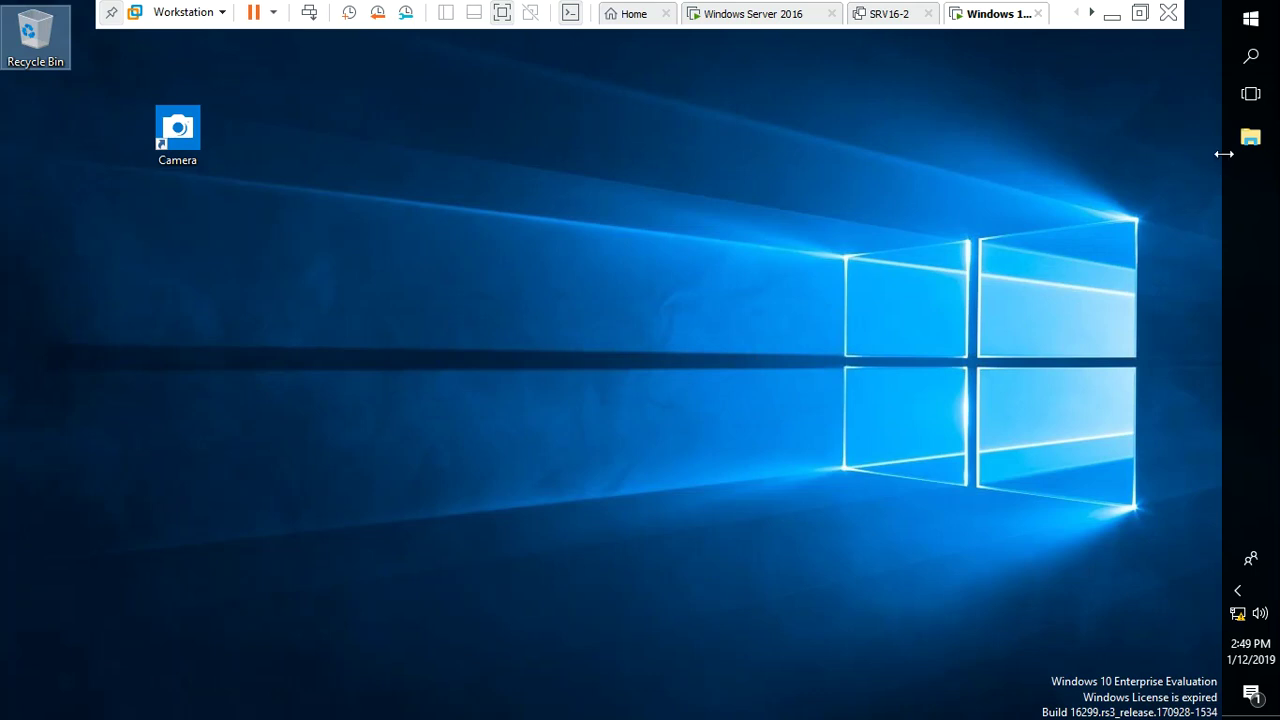
pyautogui.click(802, 330)
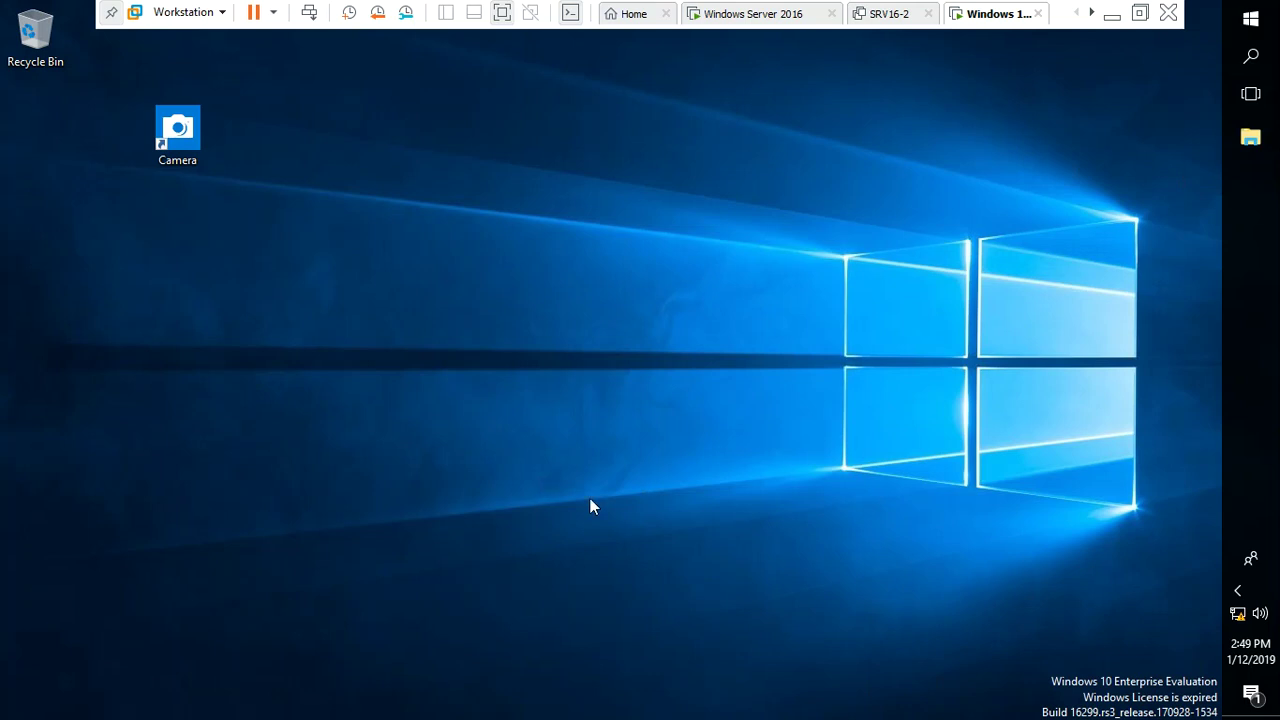
# Delete every item in the VM's Downloads folder via File Explorer
pyautogui.press('super+e')
pyautogui.press('super+e')
pyautogui.press('super+e')
pyautogui.press('super+e')
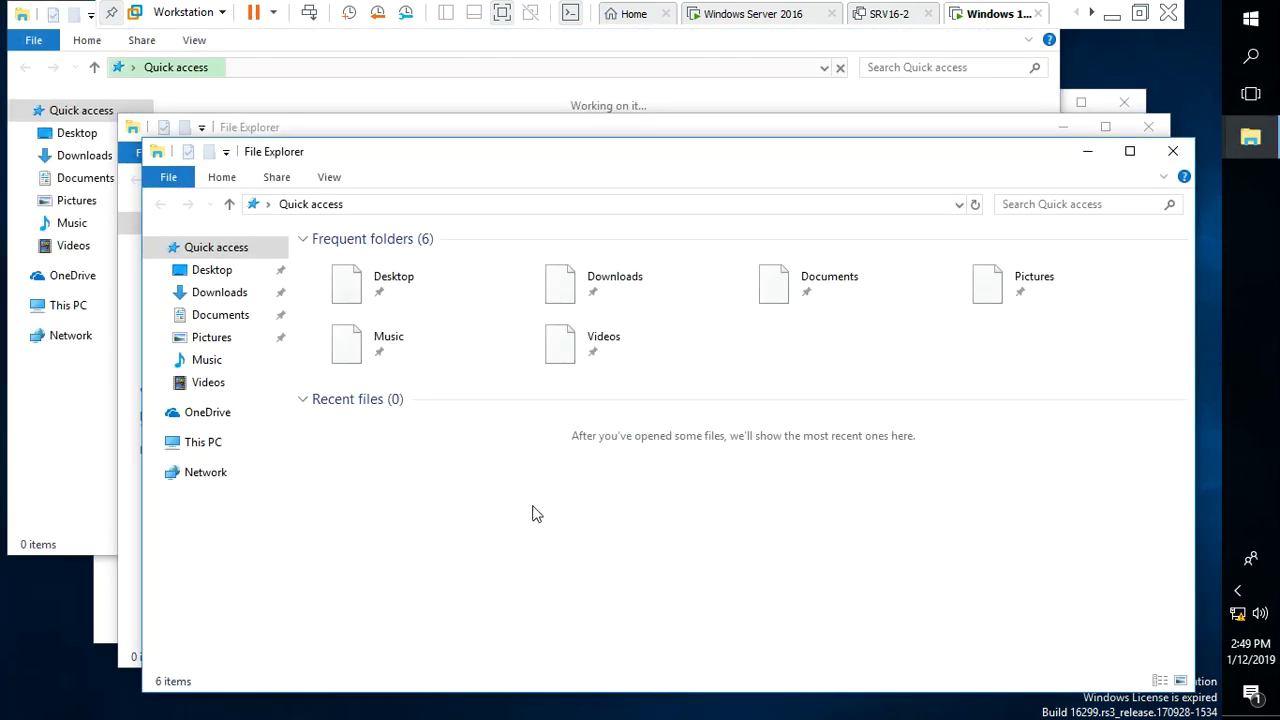
pyautogui.click(181, 450)
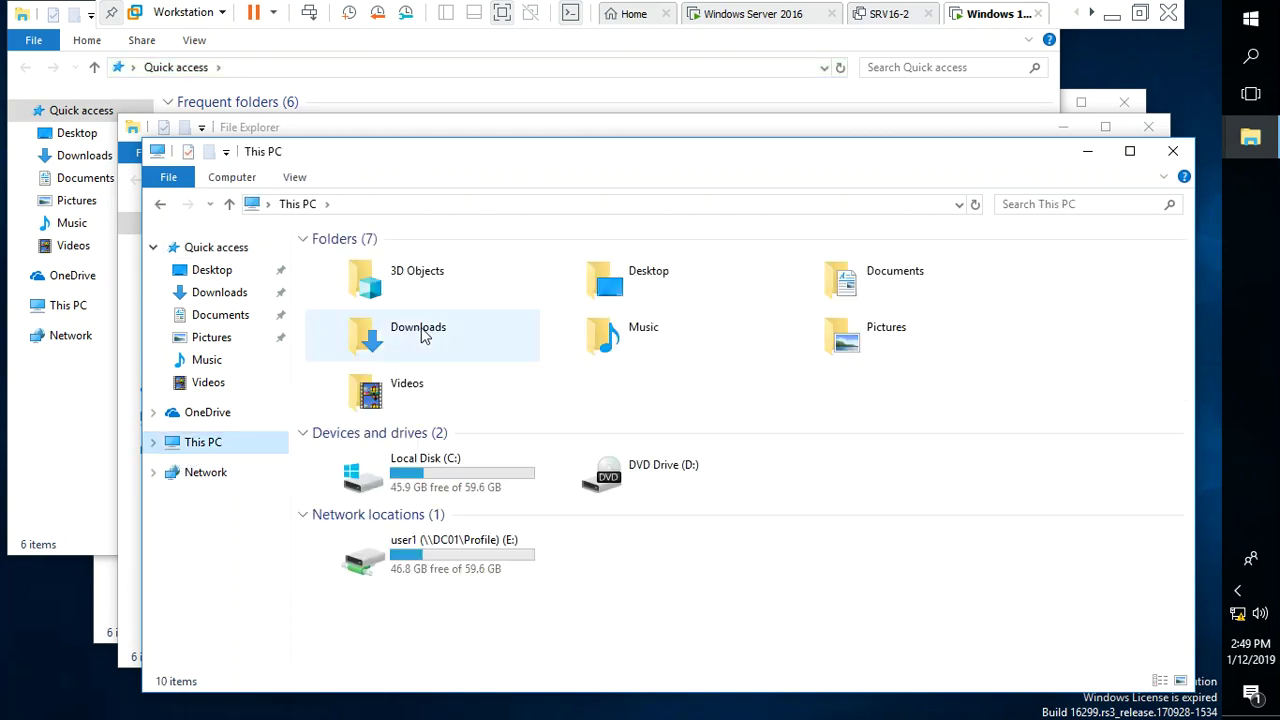
pyautogui.doubleClick(422, 334)
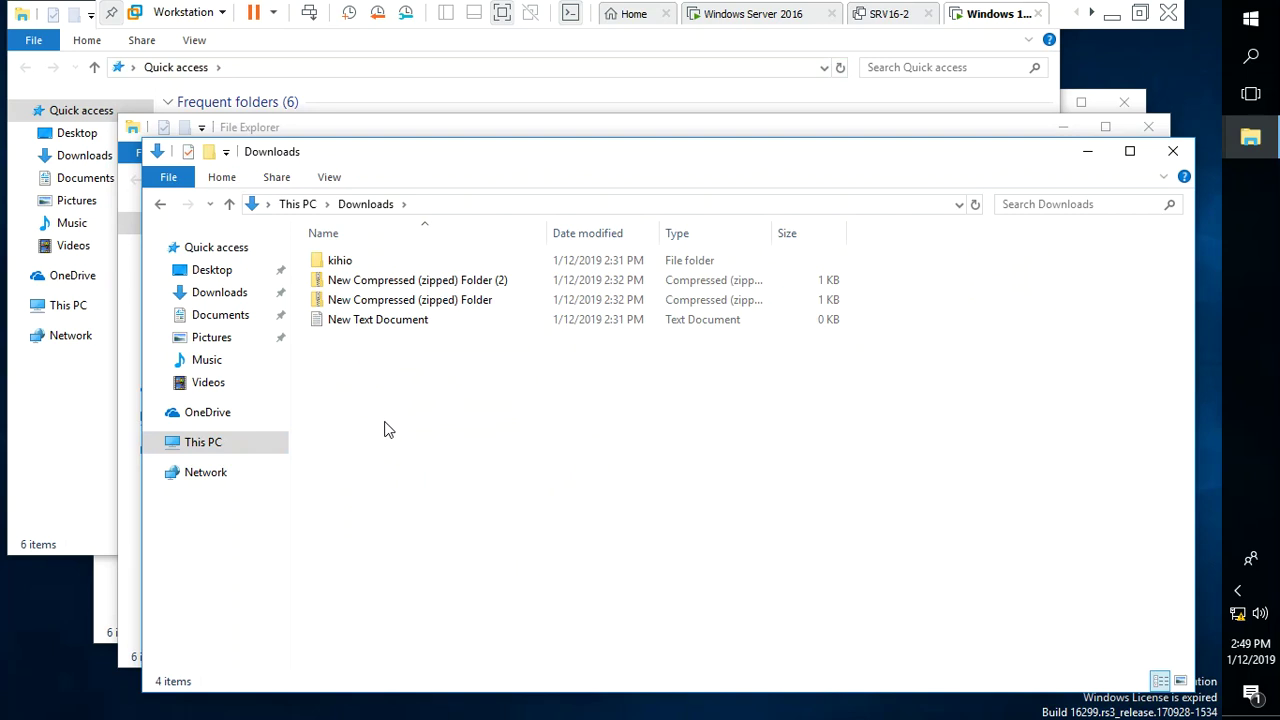
pyautogui.moveTo(387, 350); pyautogui.dragTo(405, 248)
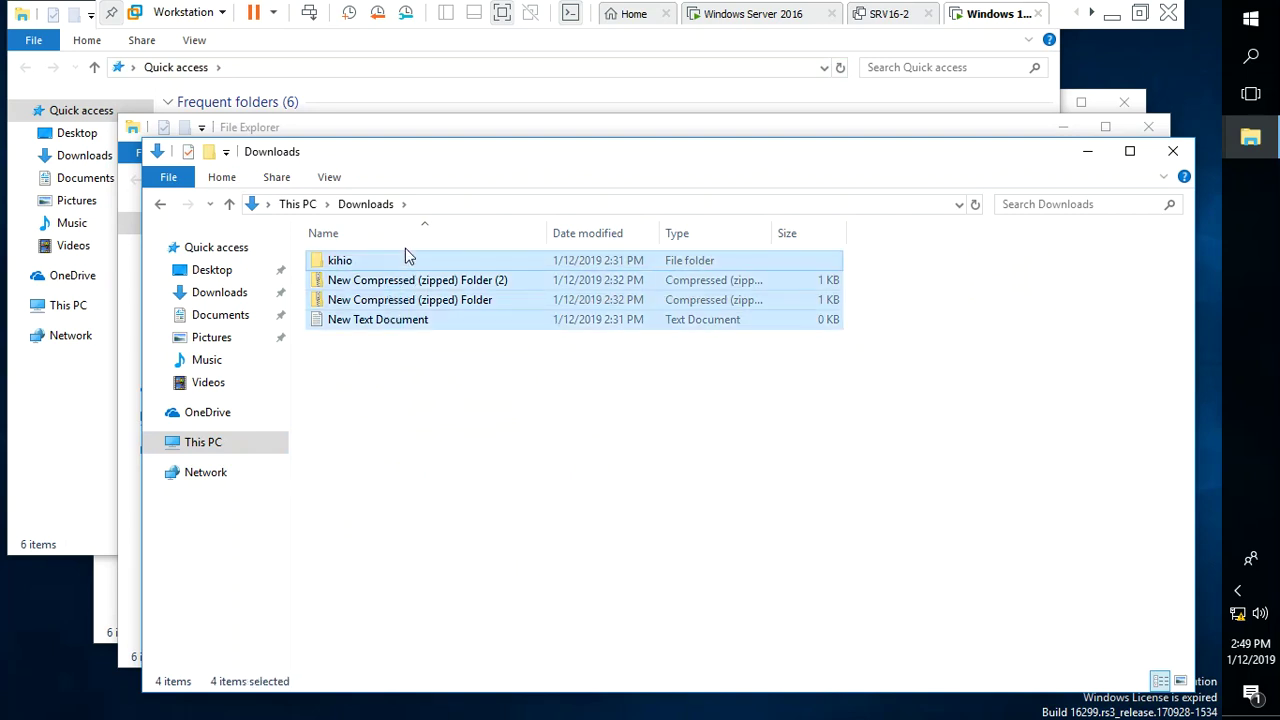
pyautogui.press('Delete')
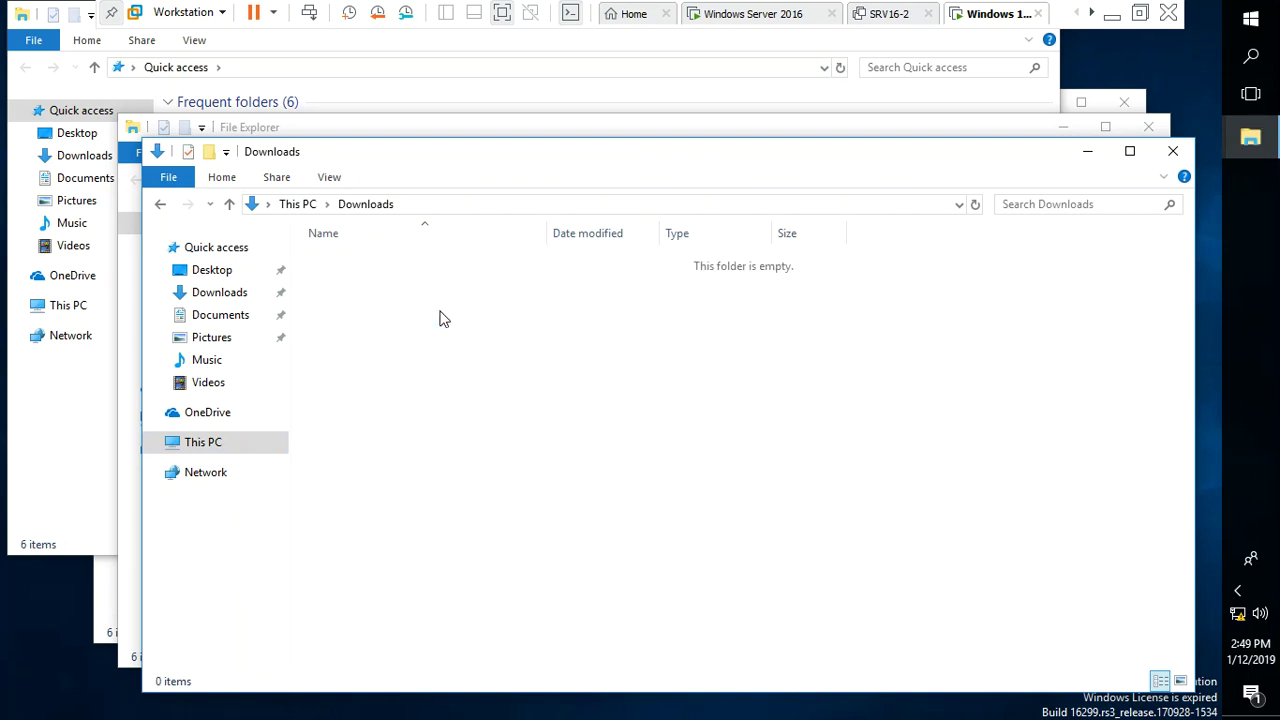
# Create a folder named 'uguiguiguiguigui' on the mapped E: profile drive
pyautogui.click(208, 442)
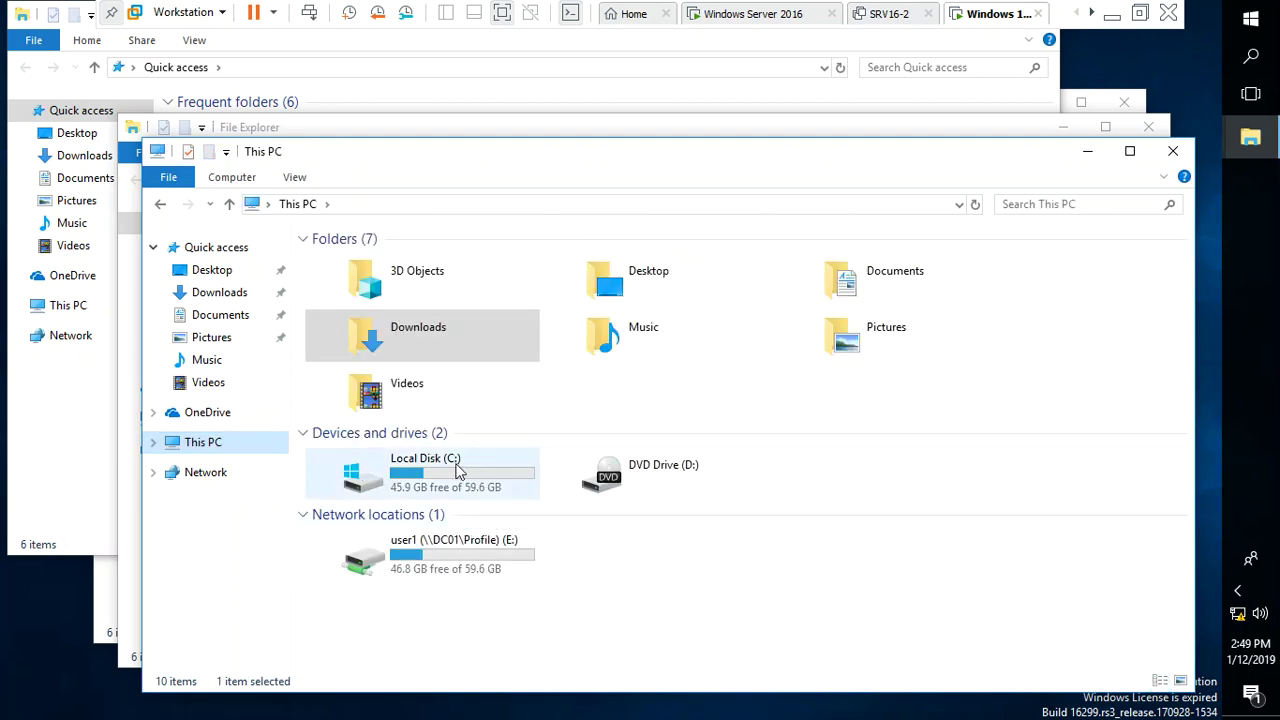
pyautogui.doubleClick(459, 556)
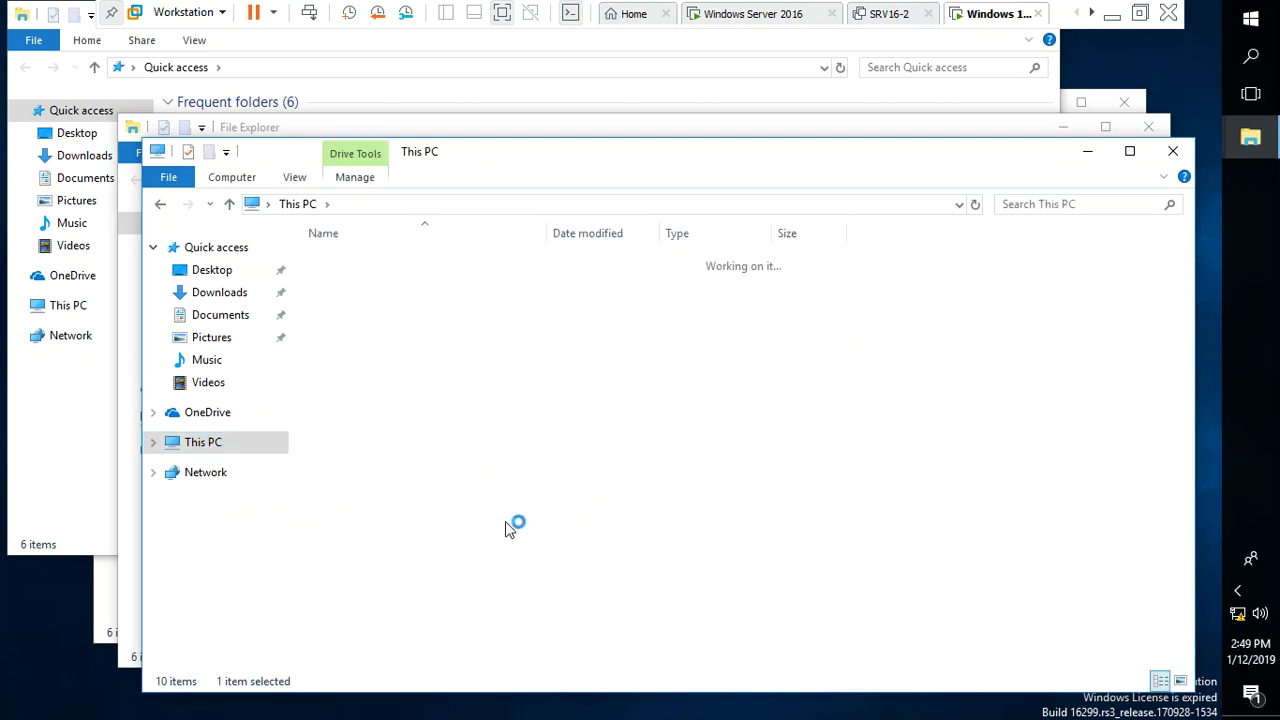
pyautogui.rightClick(503, 523)
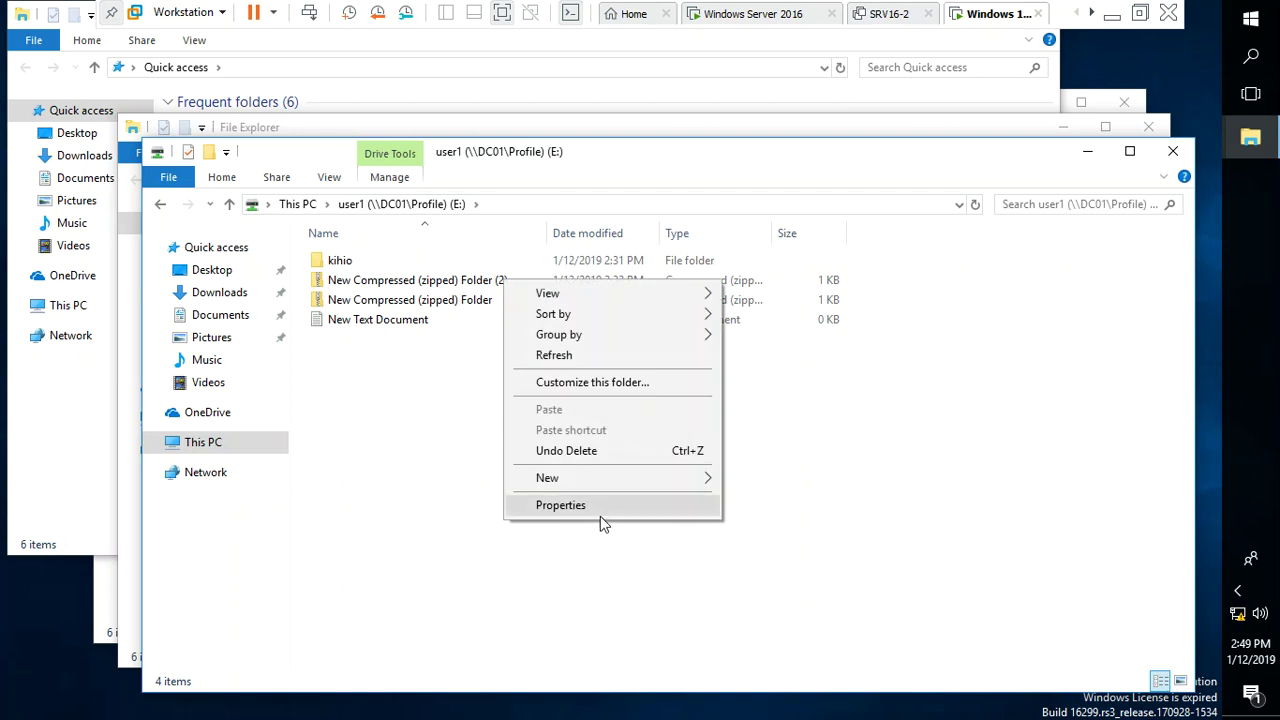
pyautogui.moveTo(640, 478)
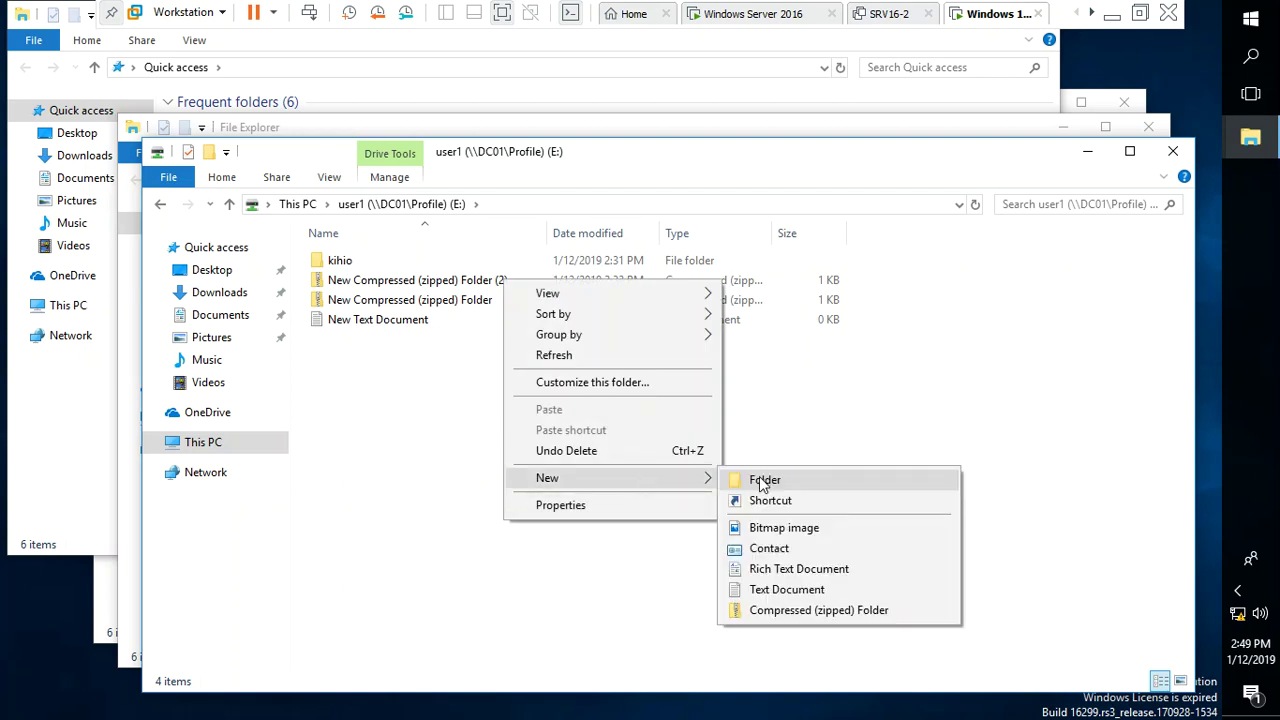
pyautogui.click(759, 476)
pyautogui.write('uguiguiguiguiguigui')
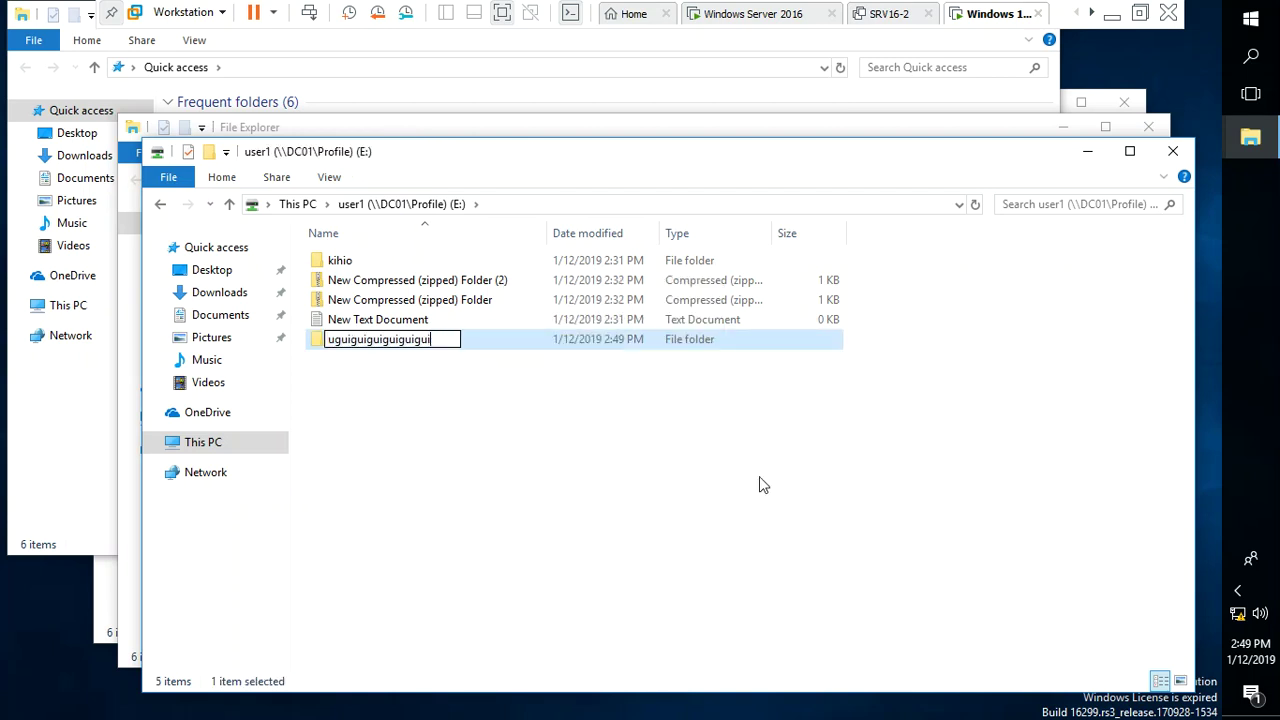
pyautogui.press('Return')
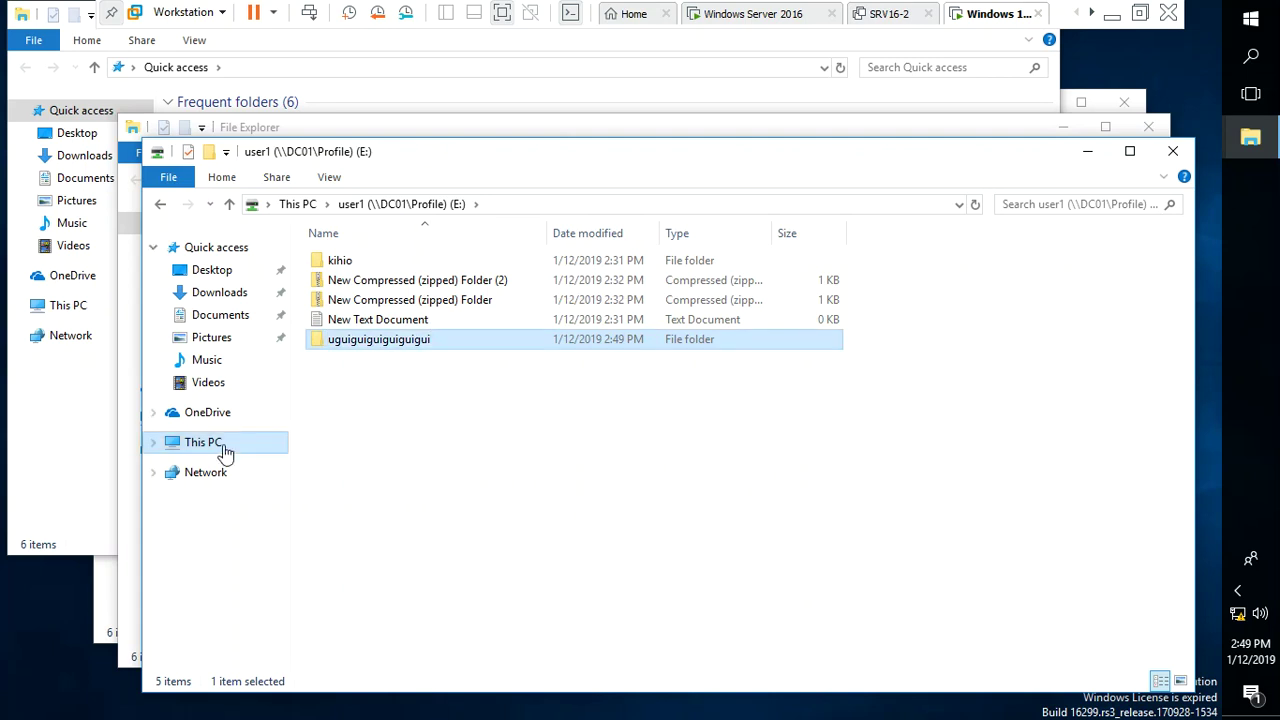
# Open Local Disk (C:), then close all the Explorer windows
pyautogui.click(222, 447)
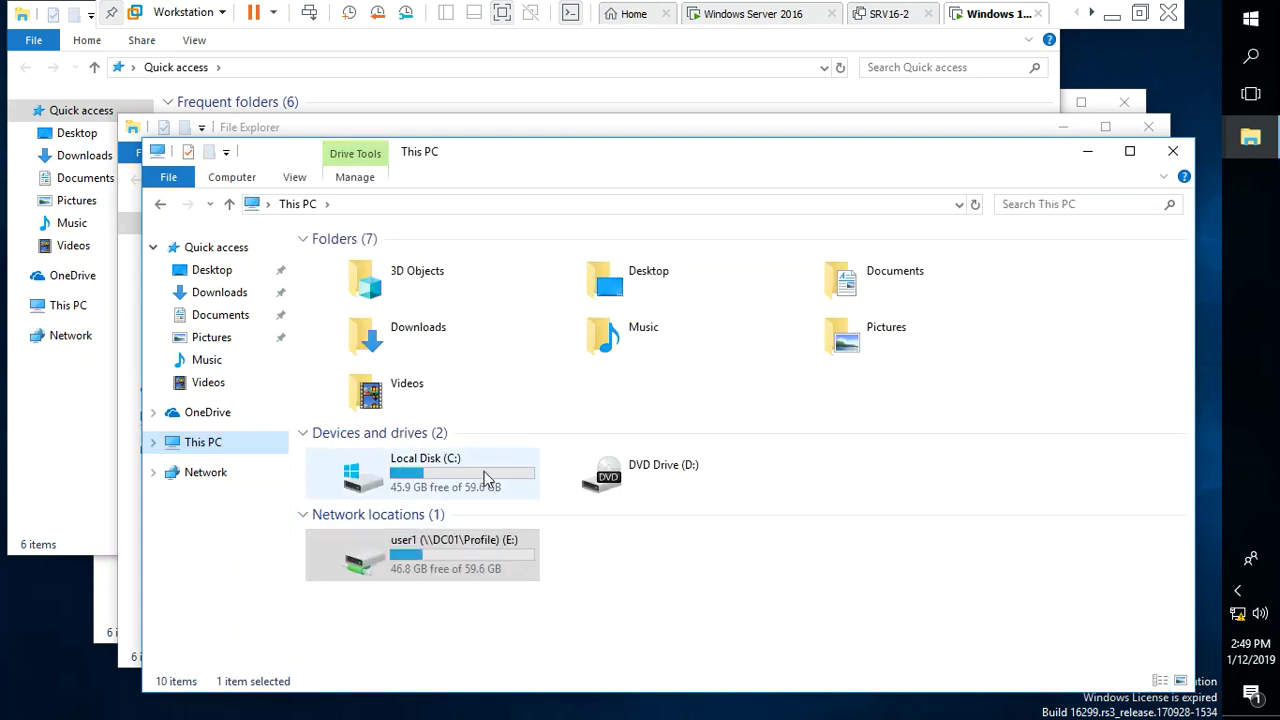
pyautogui.click(484, 471)
pyautogui.doubleClick(484, 471)
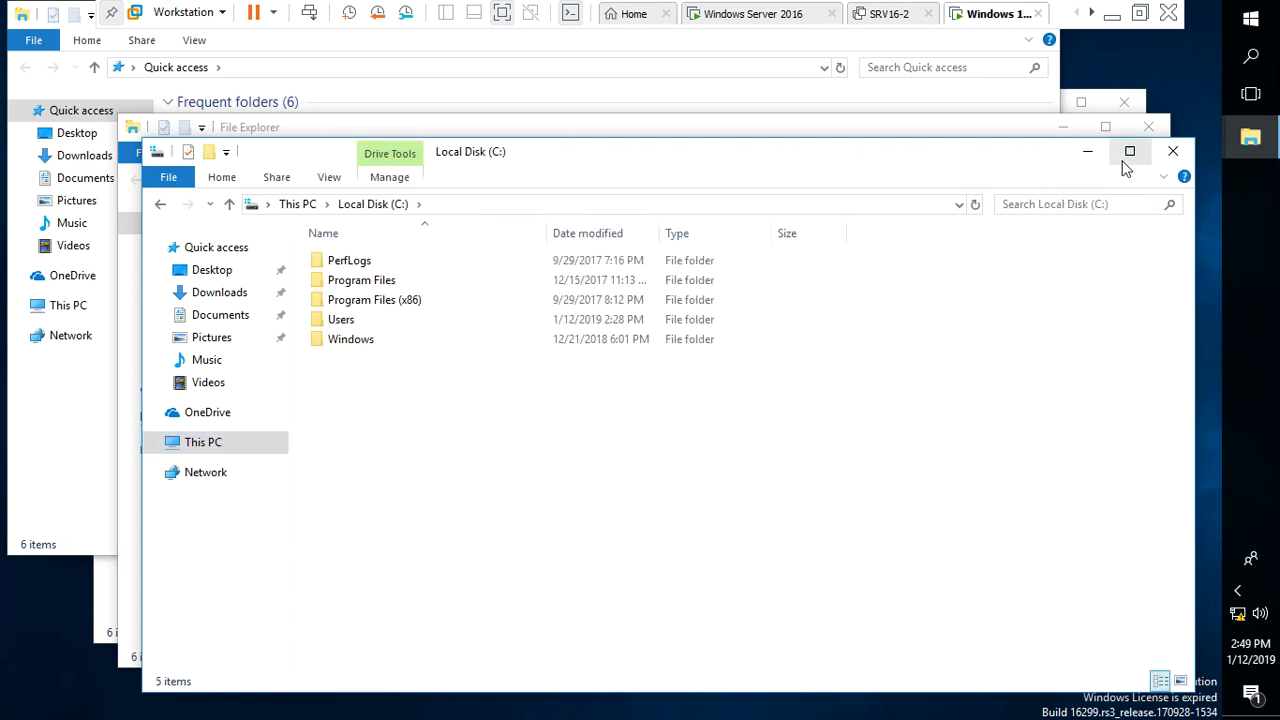
pyautogui.click(1173, 153)
pyautogui.click(1150, 129)
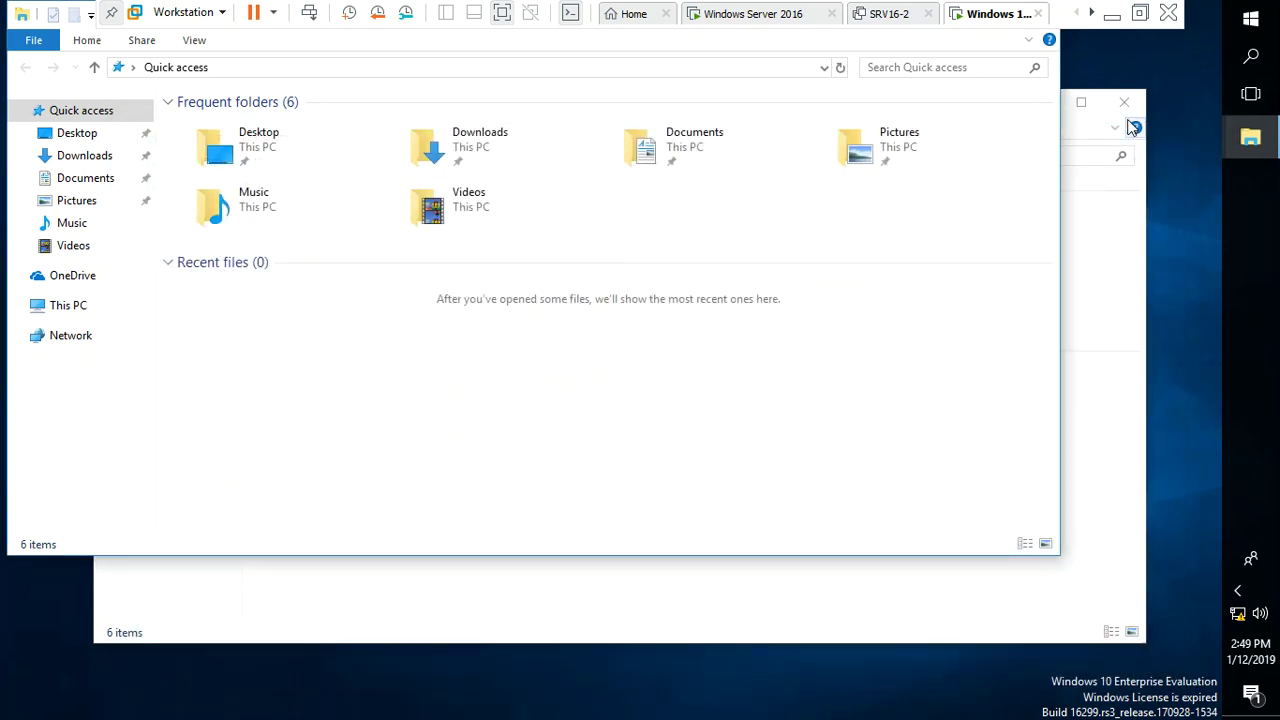
pyautogui.click(1125, 105)
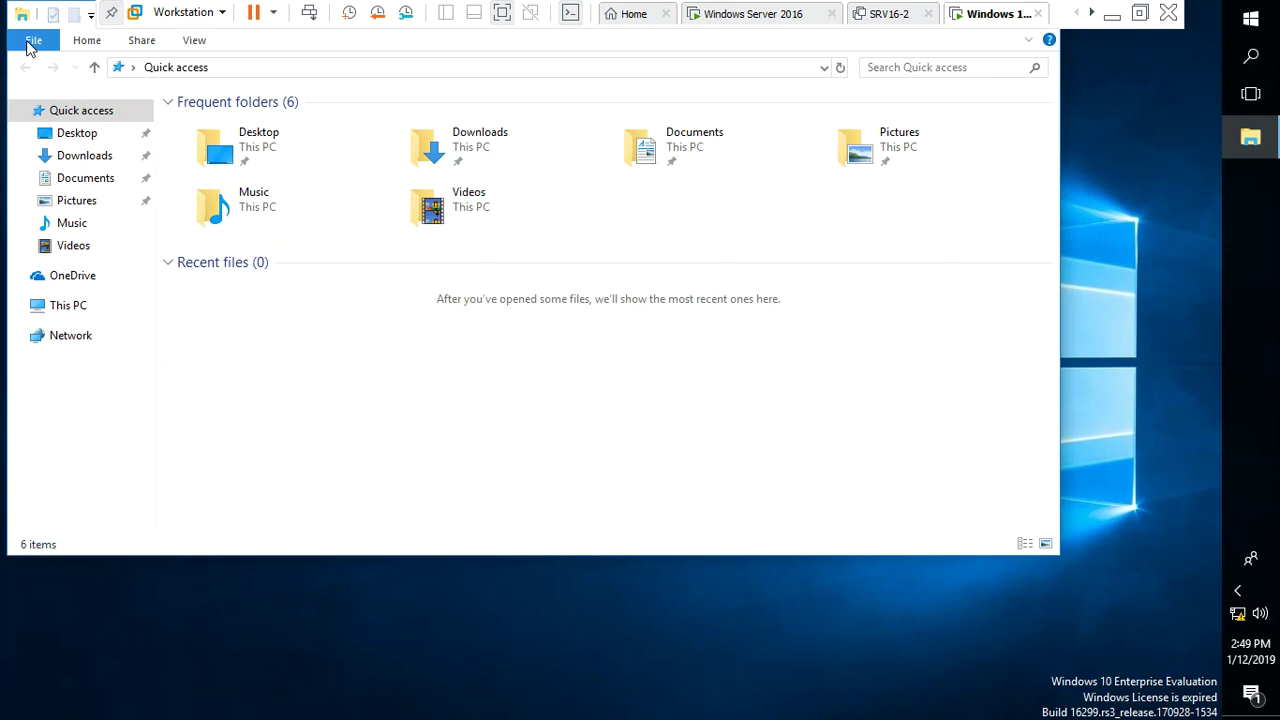
pyautogui.click(31, 44)
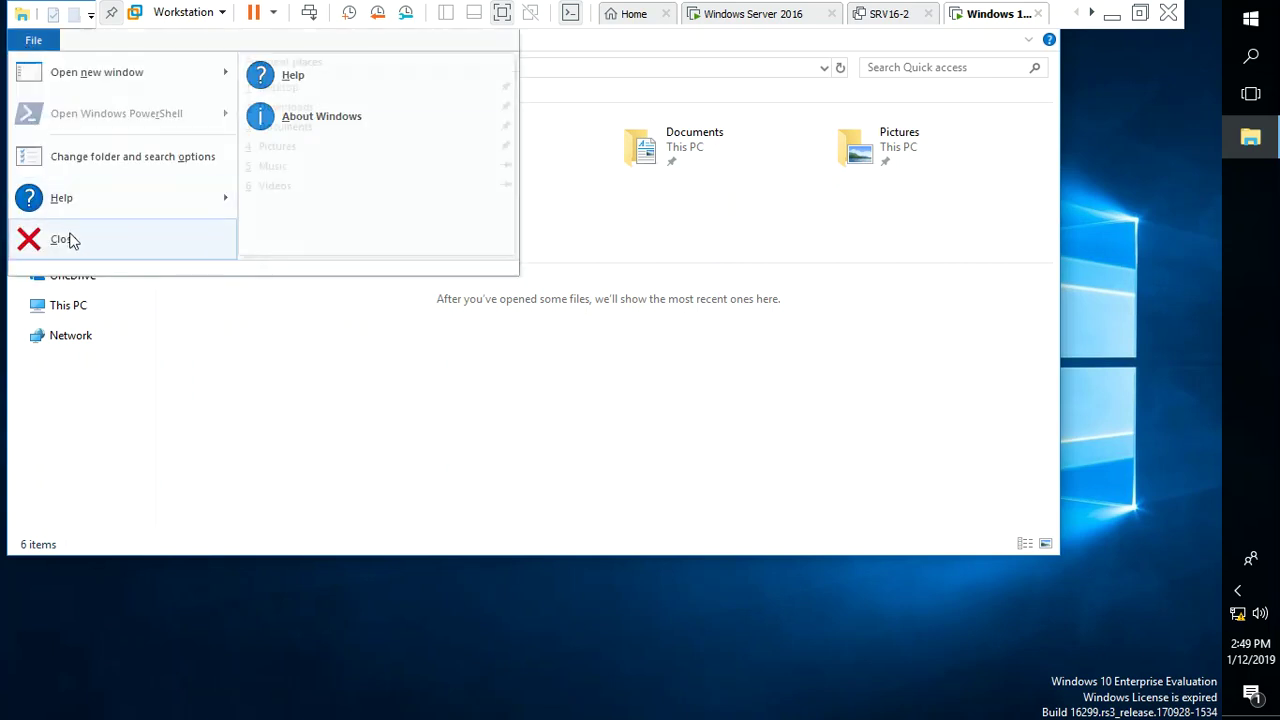
pyautogui.click(72, 241)
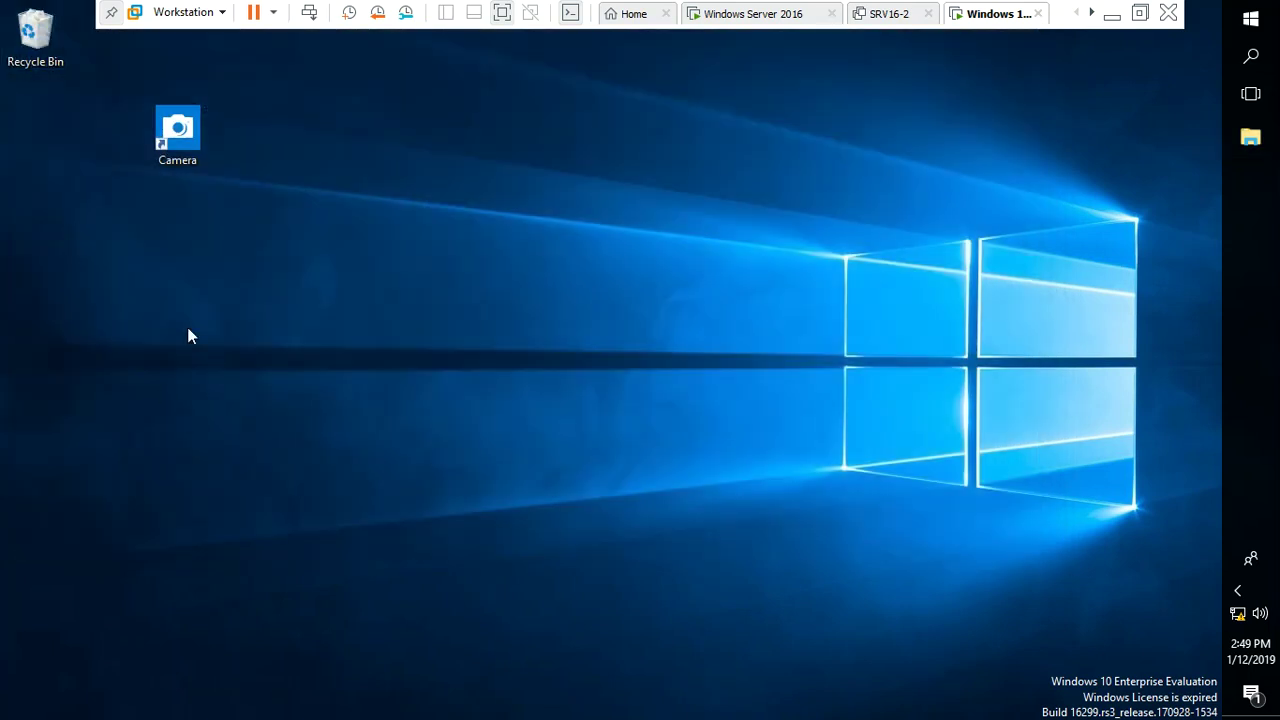
# Create a new bitmap image named 'hgyugyugyugyugyu' on the desktop
pyautogui.rightClick(350, 557)
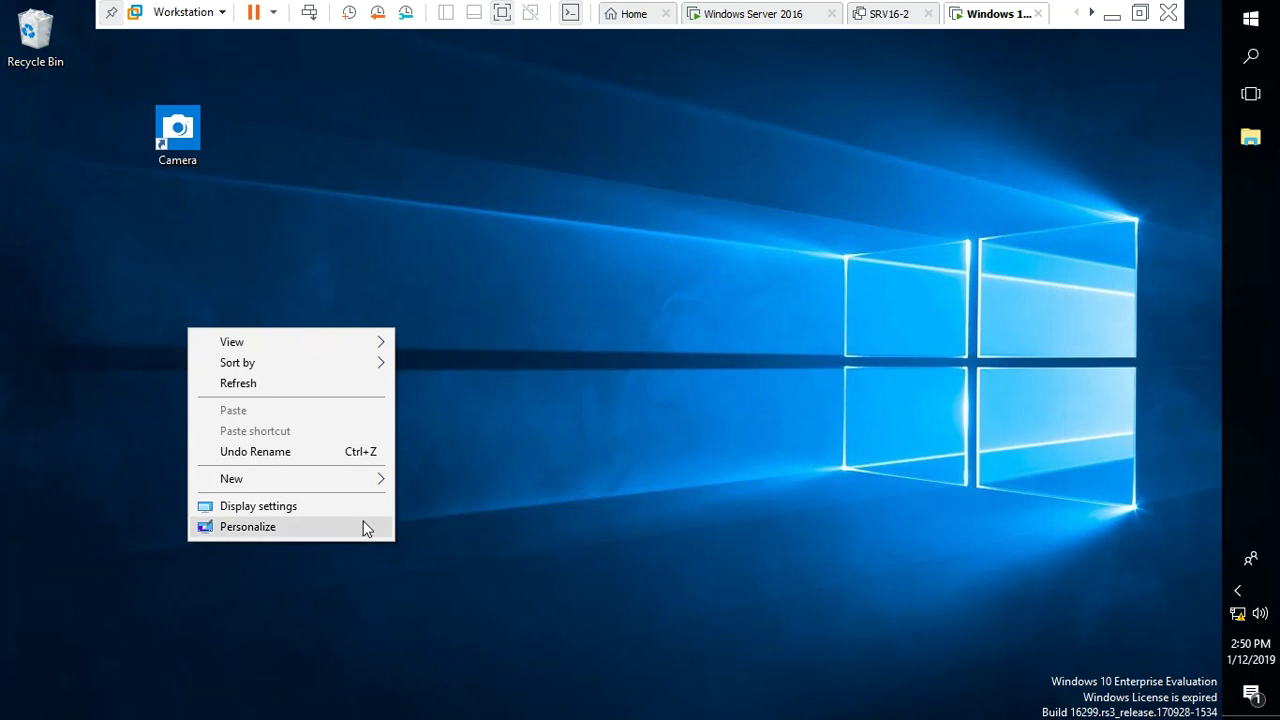
pyautogui.moveTo(377, 483)
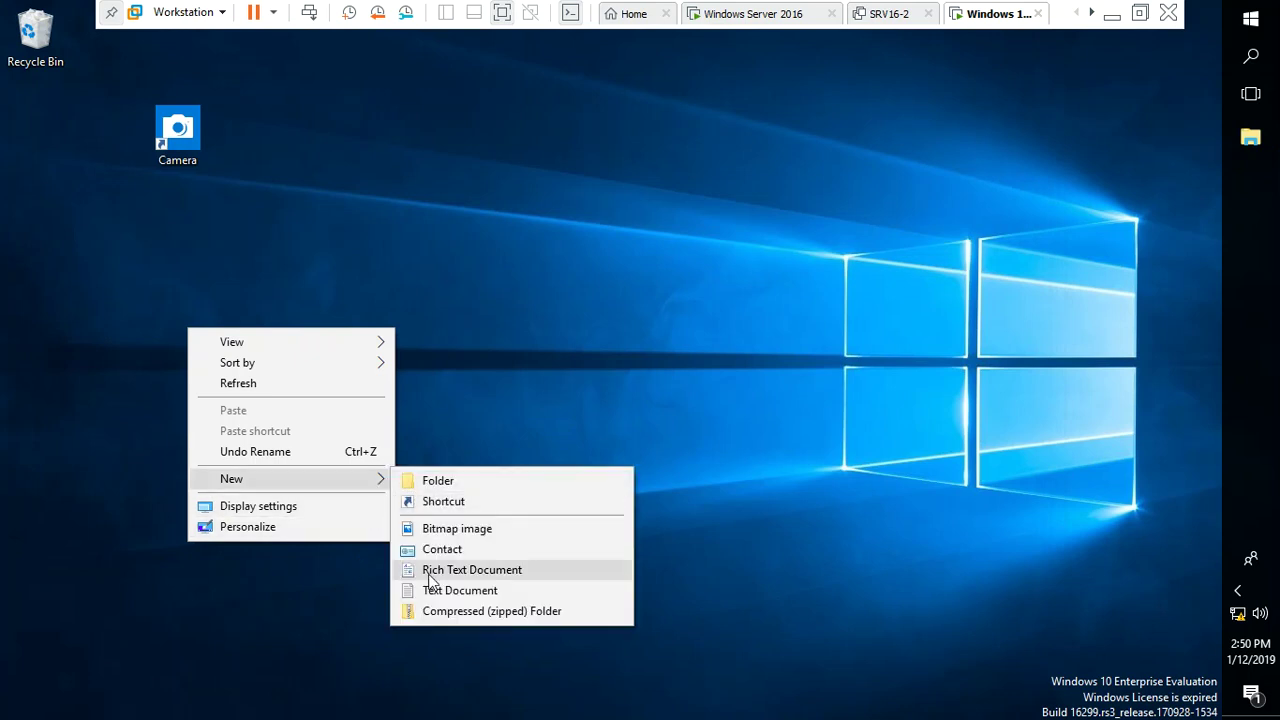
pyautogui.click(463, 532)
pyautogui.write('hgyugyugyugyugyu')
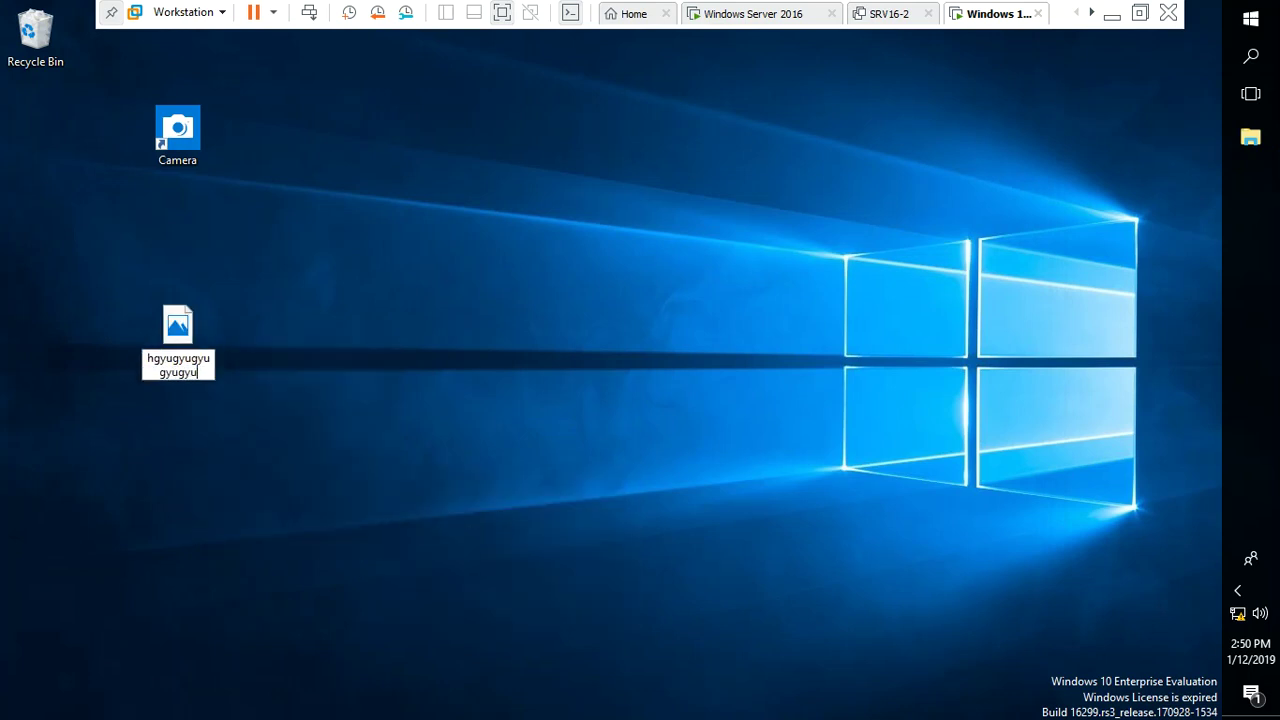
pyautogui.press('Return')
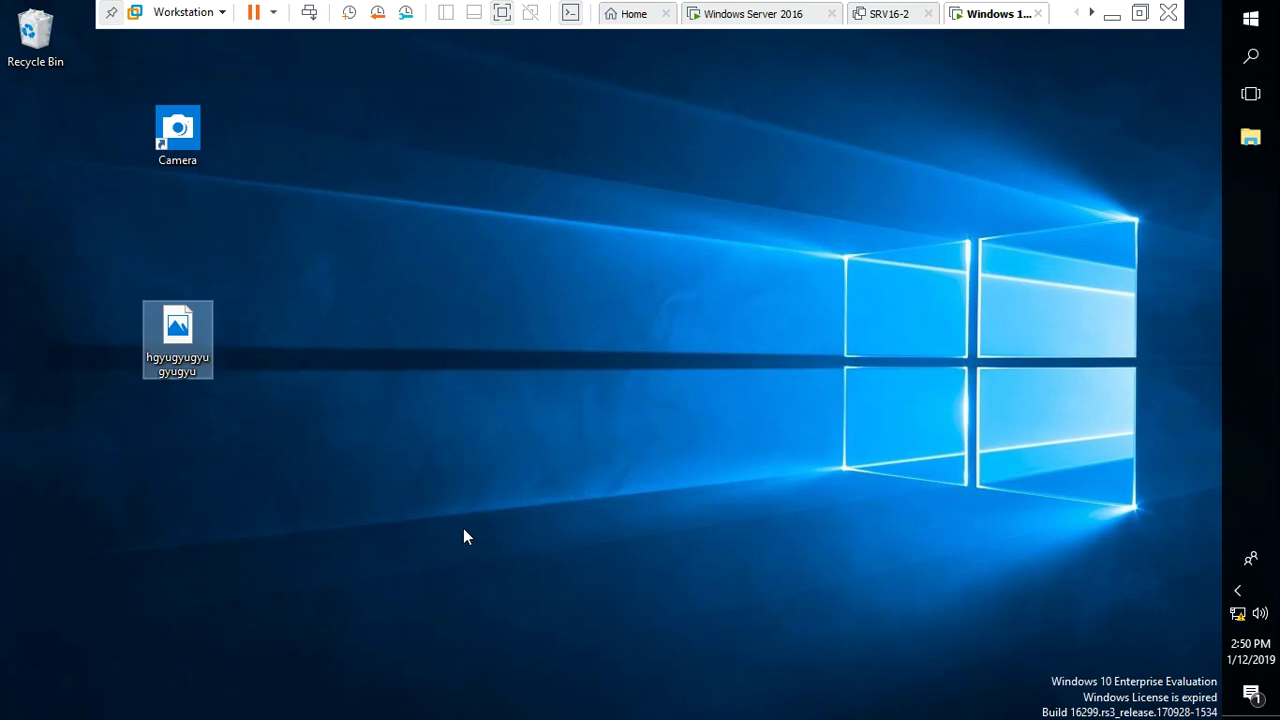
# Move the taskbar from the right edge to the bottom of the screen
pyautogui.rightClick(1250, 307)
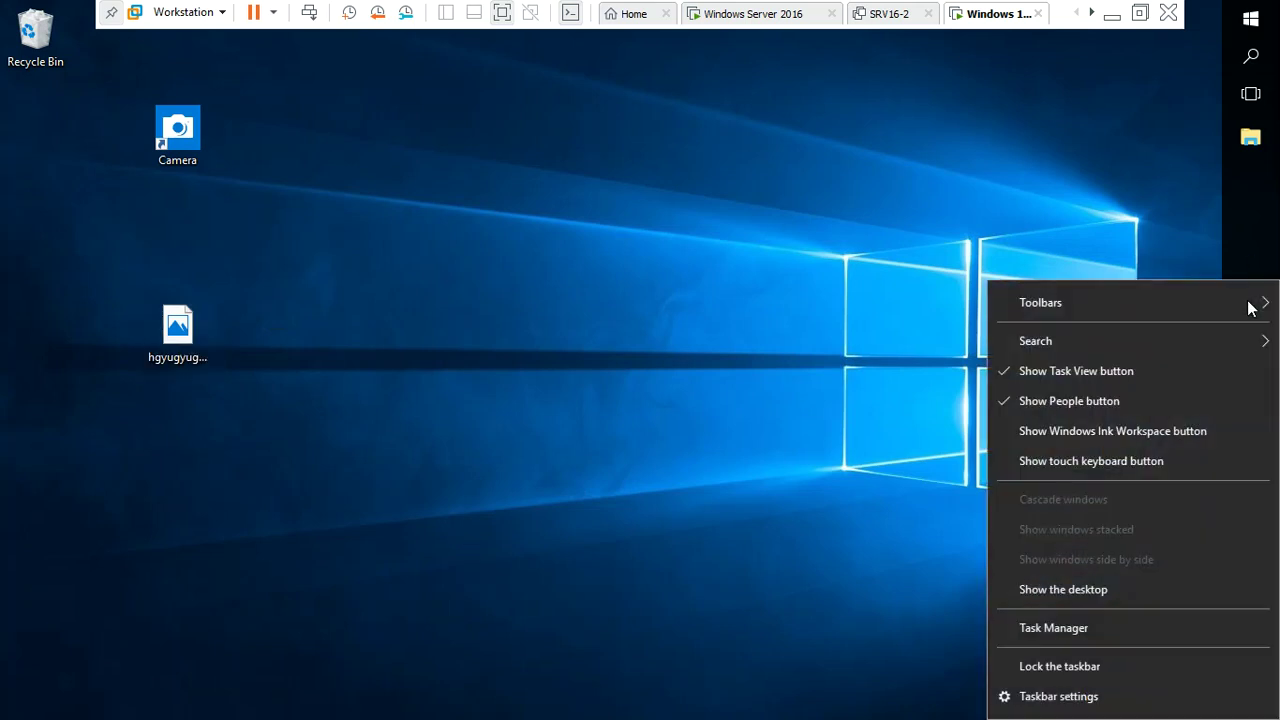
pyautogui.click(1257, 252)
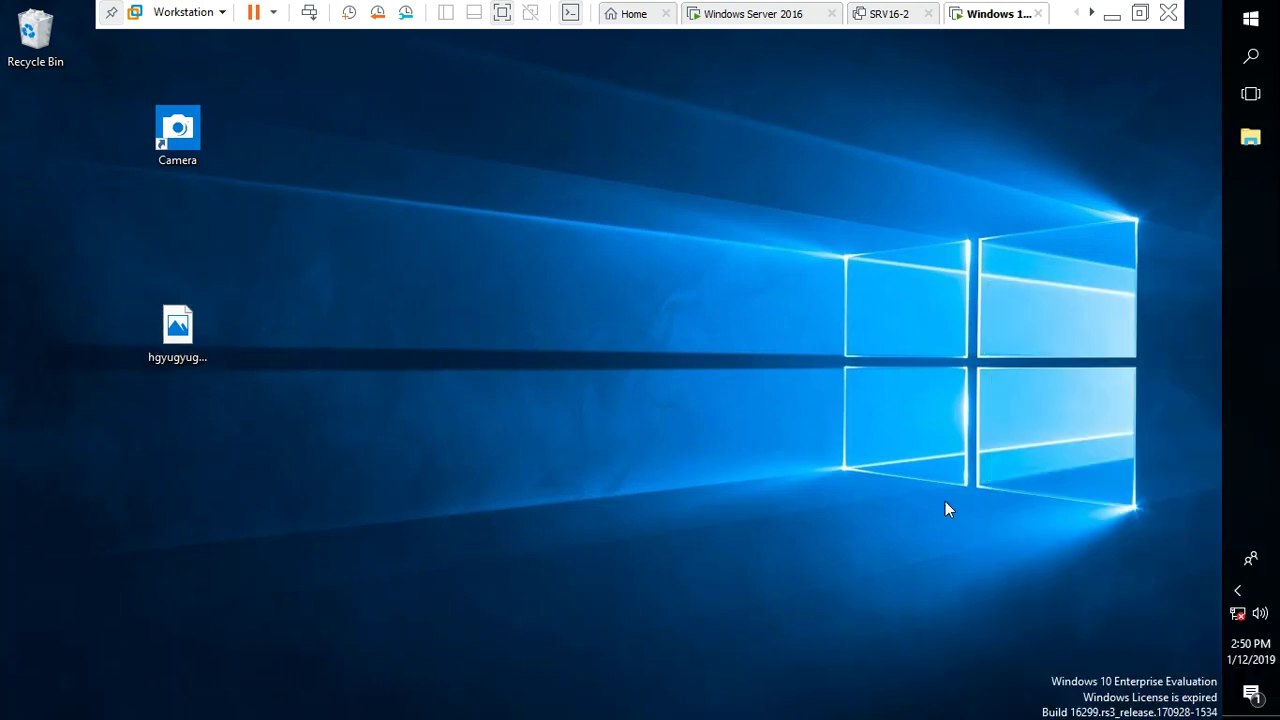
pyautogui.moveTo(1251, 271); pyautogui.dragTo(640, 700)
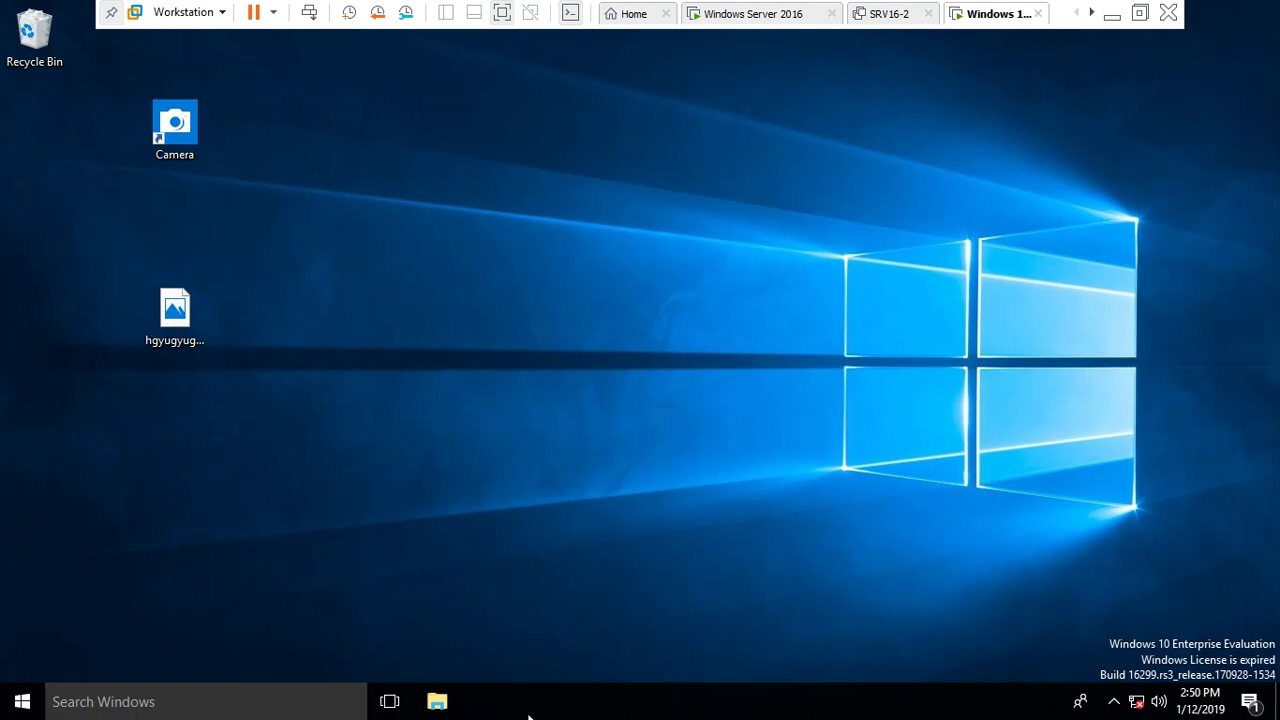
# Drag a My Office shortcut from the Start menu onto the desktop
pyautogui.click(22, 702)
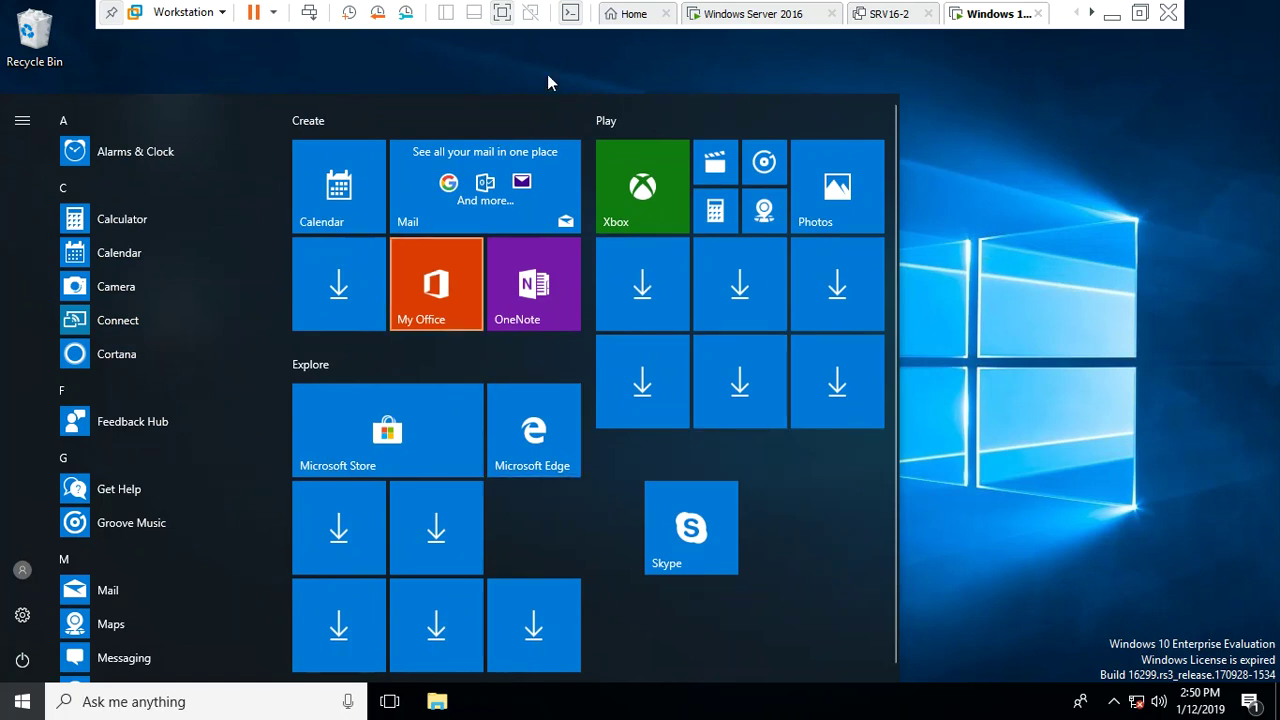
pyautogui.moveTo(868, 178); pyautogui.dragTo(1015, 140)
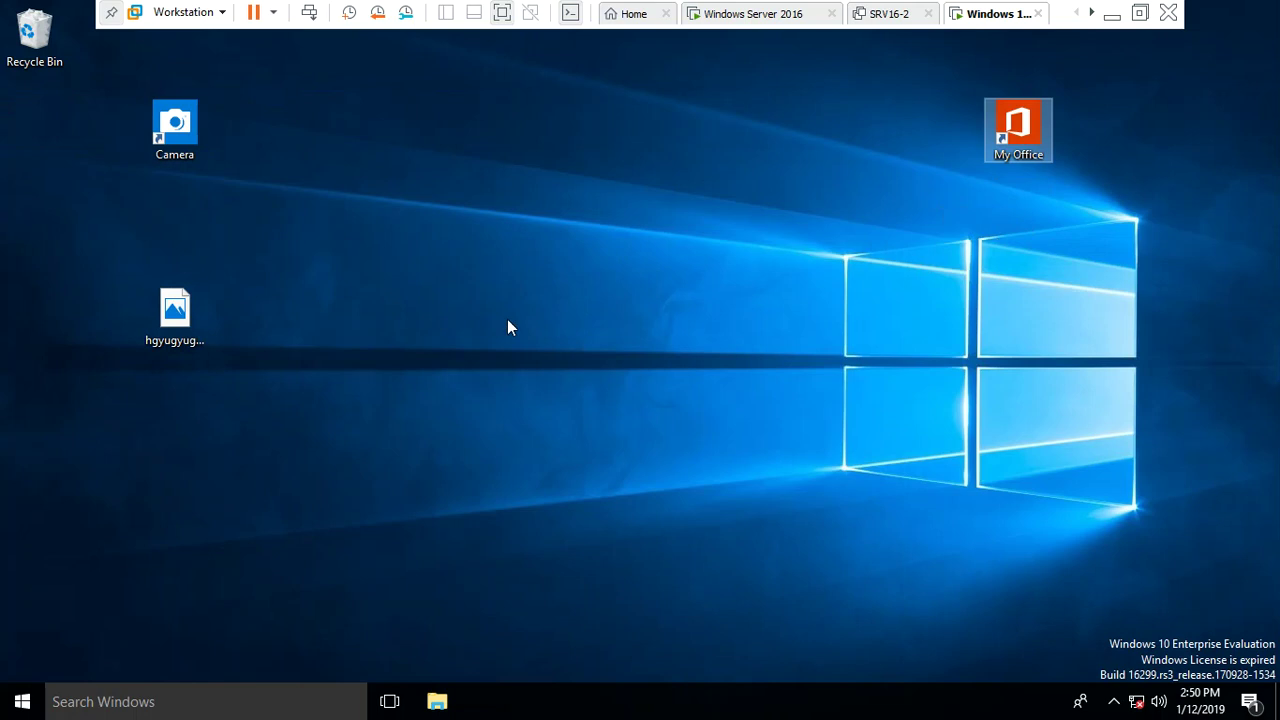
pyautogui.click(22, 701)
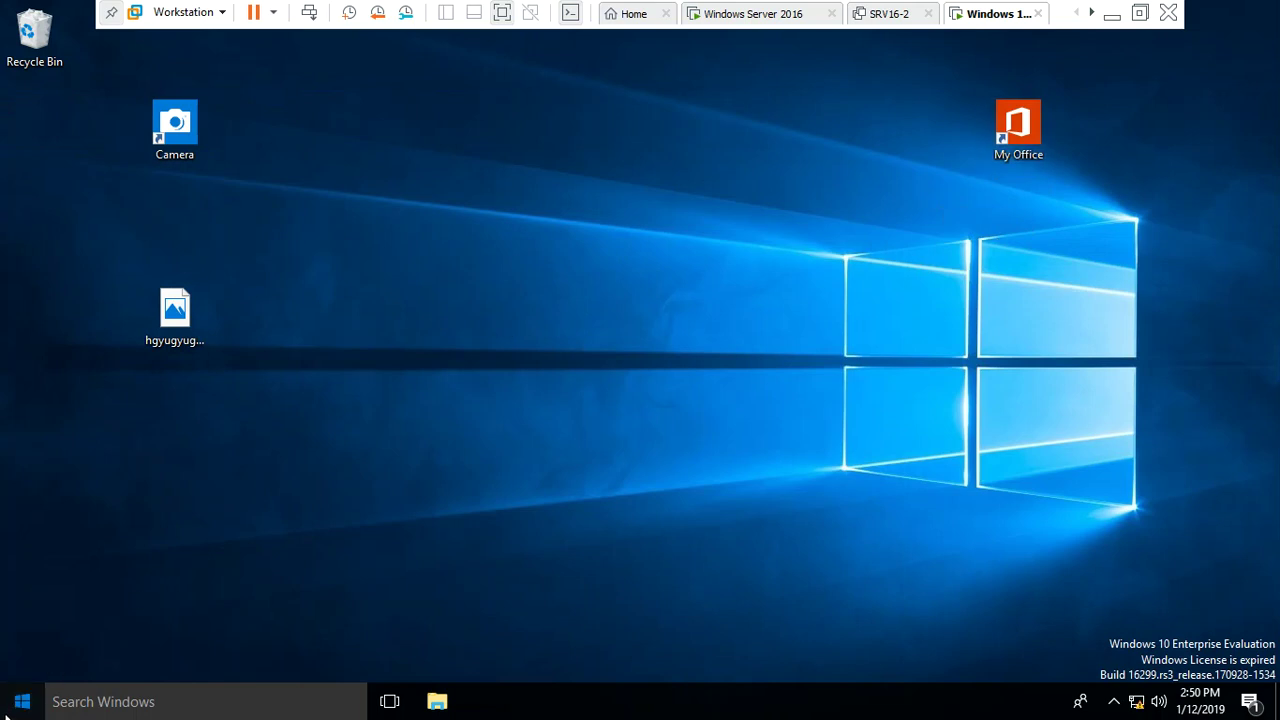
pyautogui.click(1010, 478)
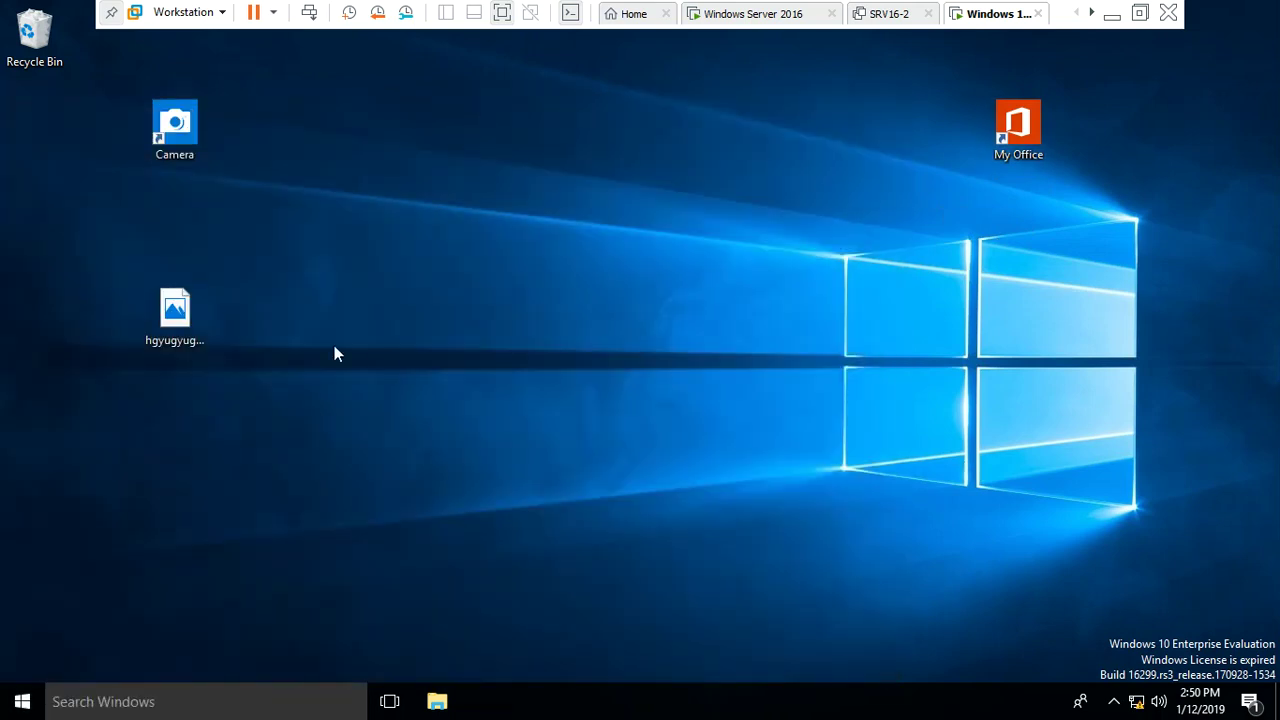
# Empty the Recycle Bin, confirming permanent deletion of the binned items
pyautogui.rightClick(16, 32)
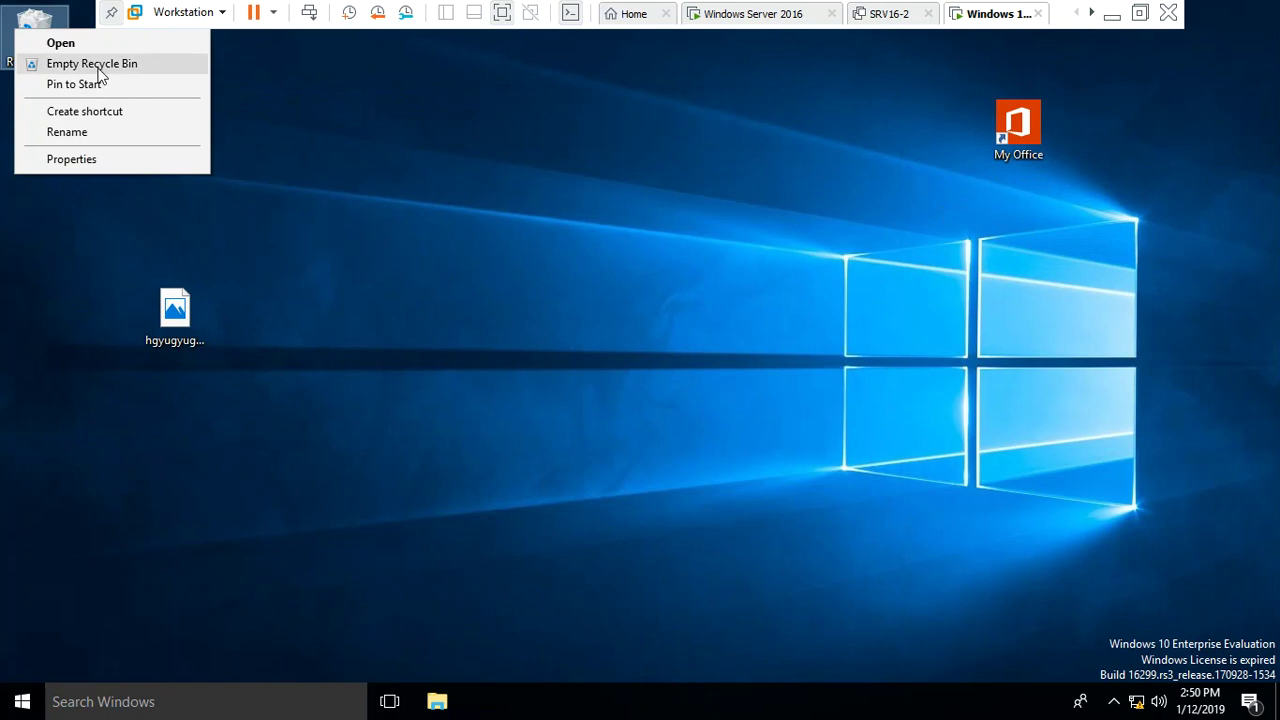
pyautogui.click(140, 63)
pyautogui.click(700, 366)
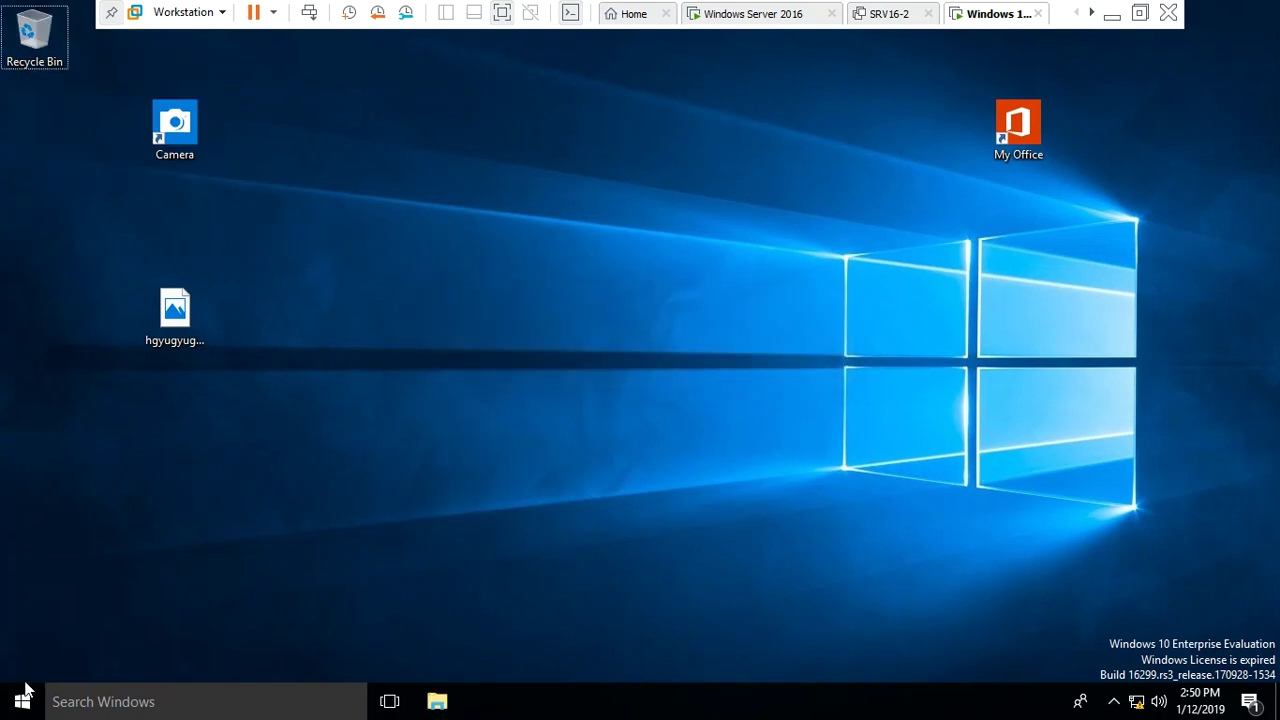
pyautogui.press('super+r')
# Run logoff, then sign back in as user1 with the account password
pyautogui.press('Return')
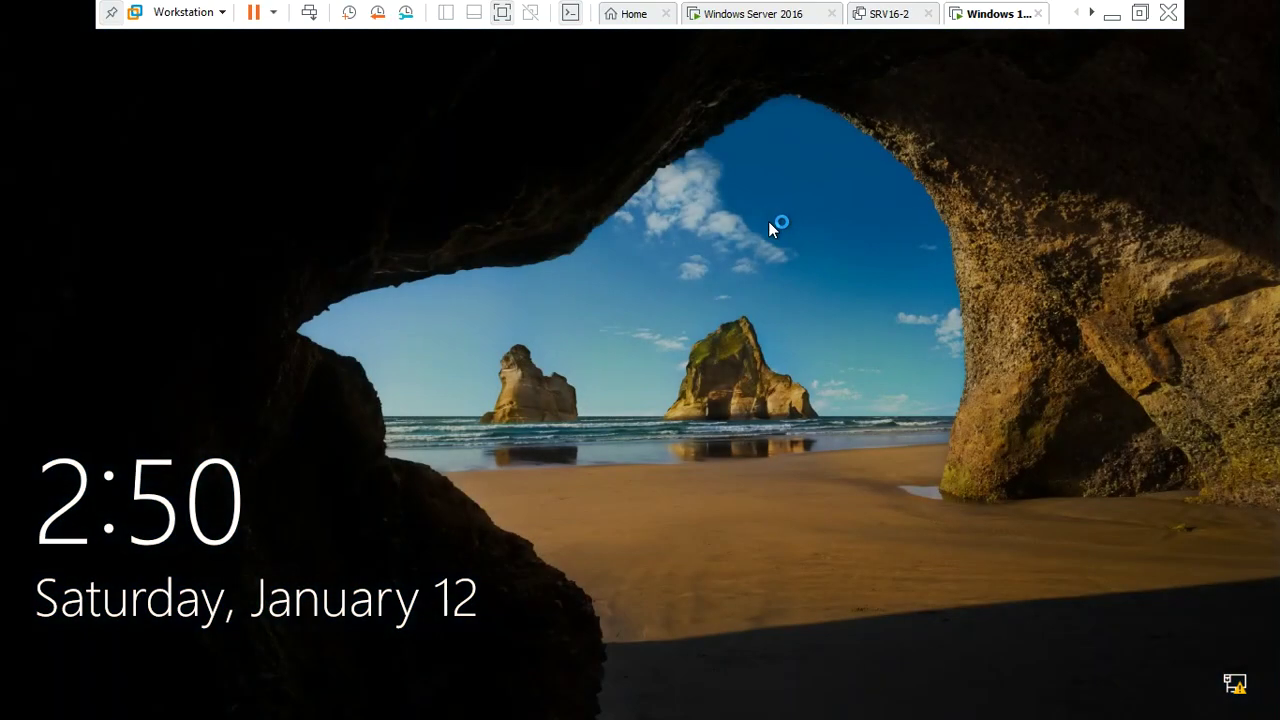
pyautogui.click(768, 221)
pyautogui.write('Pa$$w0rd!')
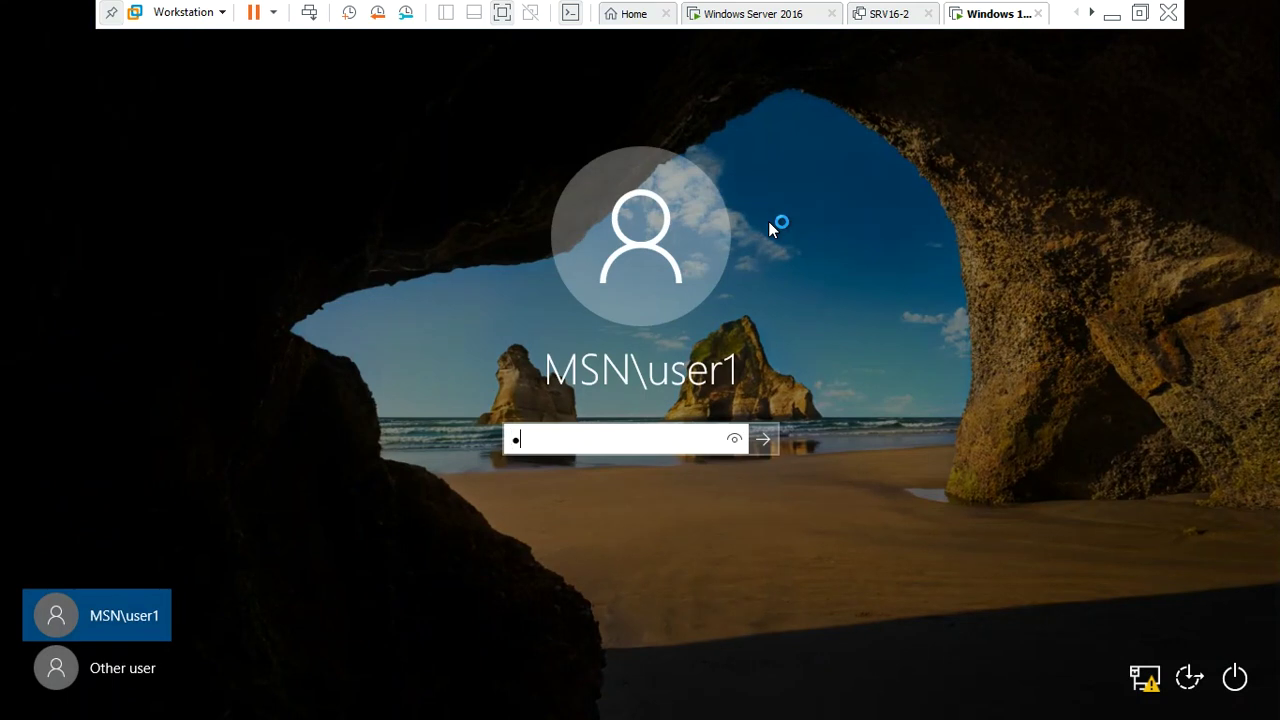
pyautogui.press('Return')
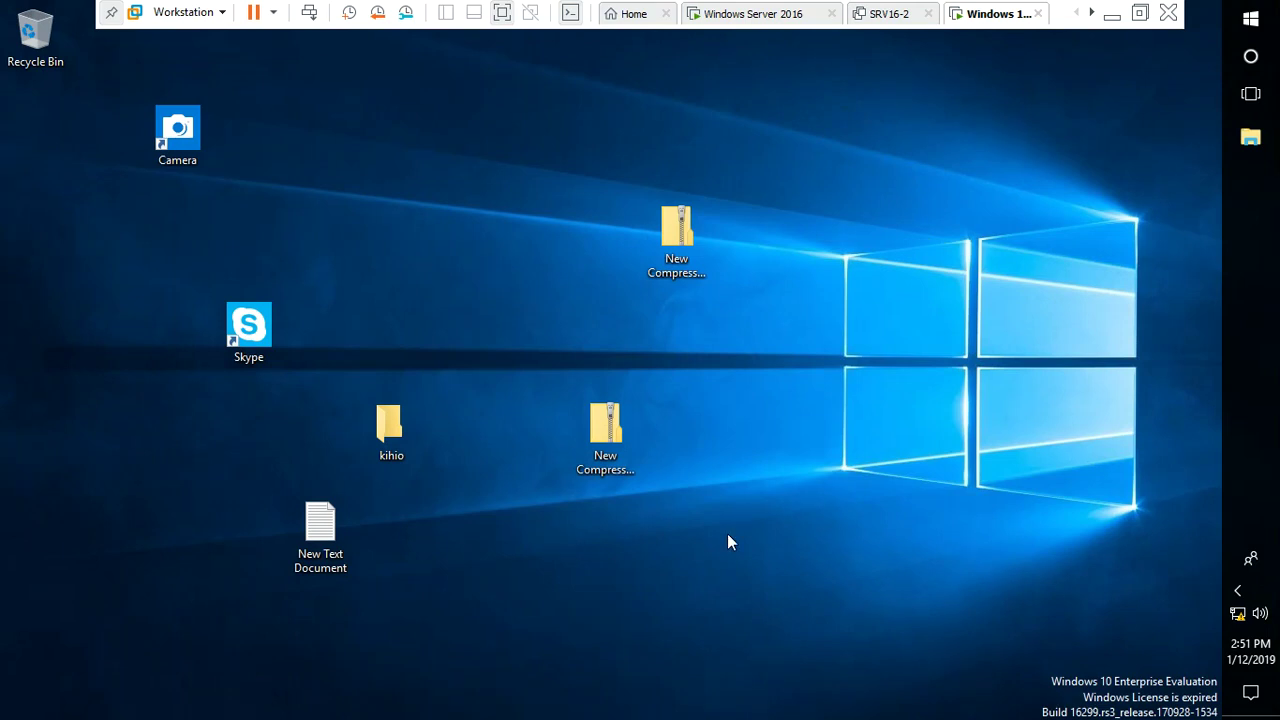
pyautogui.moveTo(996, 363); pyautogui.dragTo(449, 523)
pyautogui.click(996, 360)
pyautogui.press('super+e')
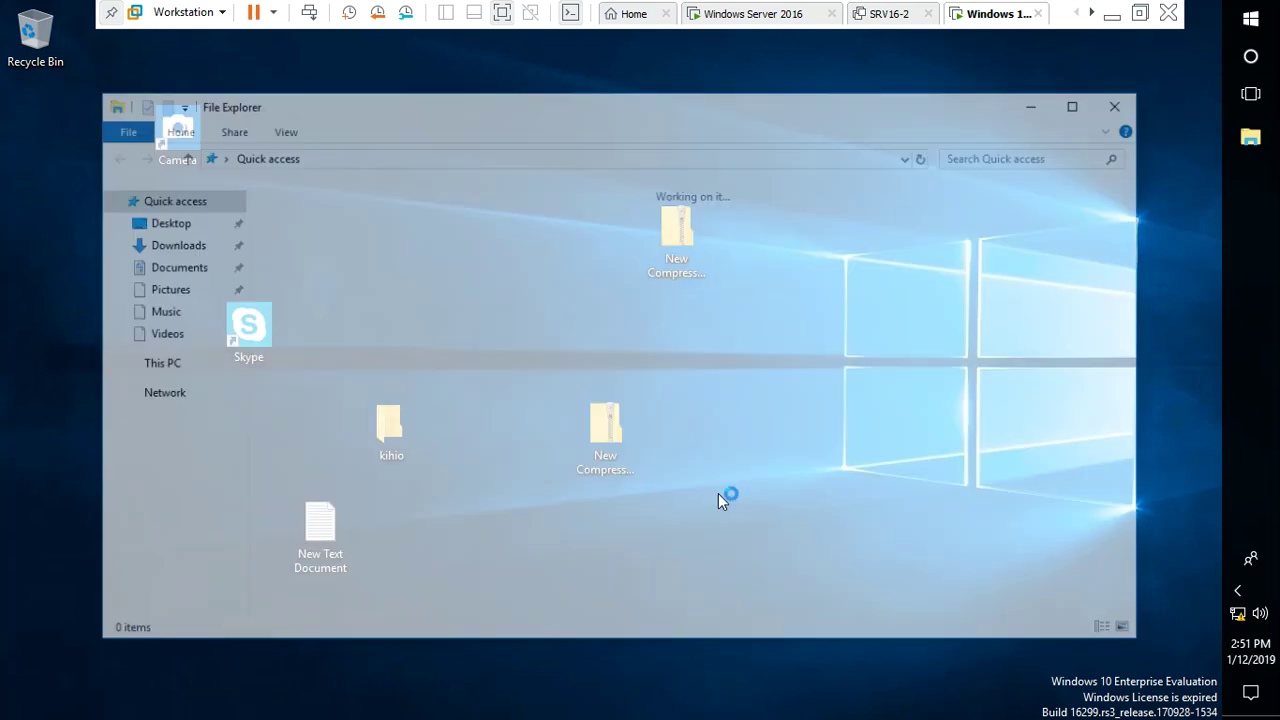
pyautogui.click(140, 364)
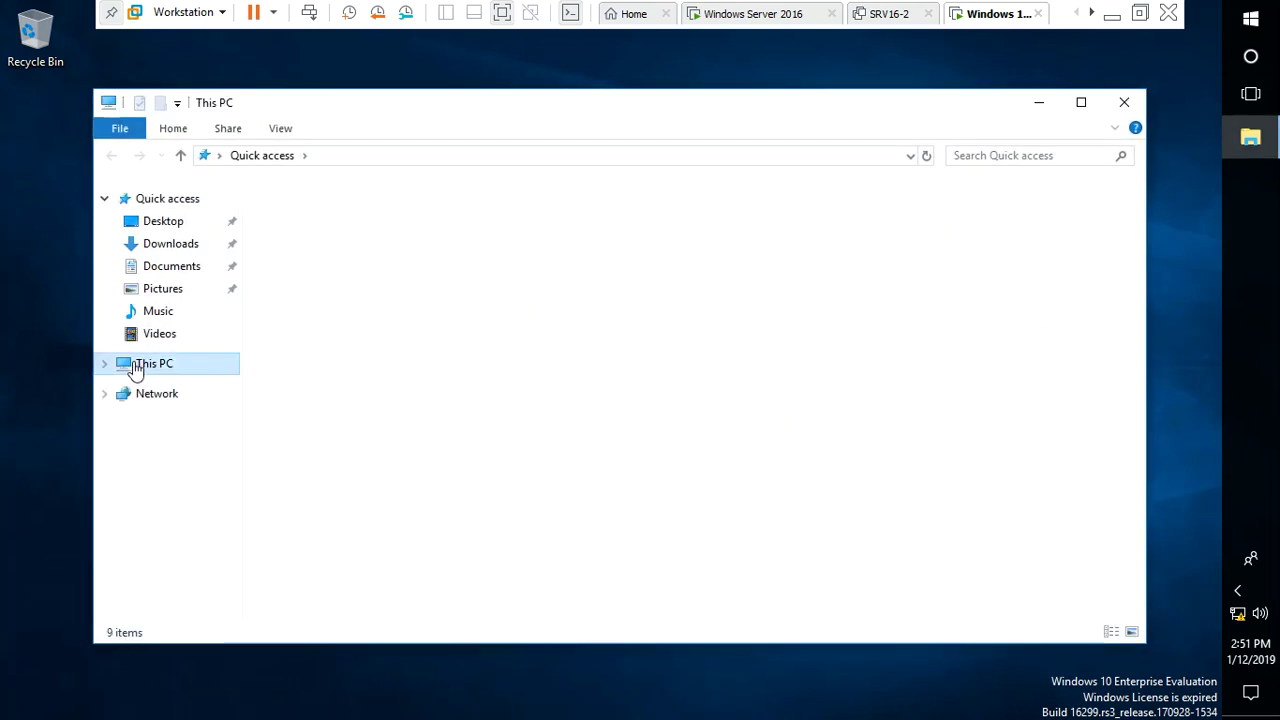
pyautogui.doubleClick(404, 435)
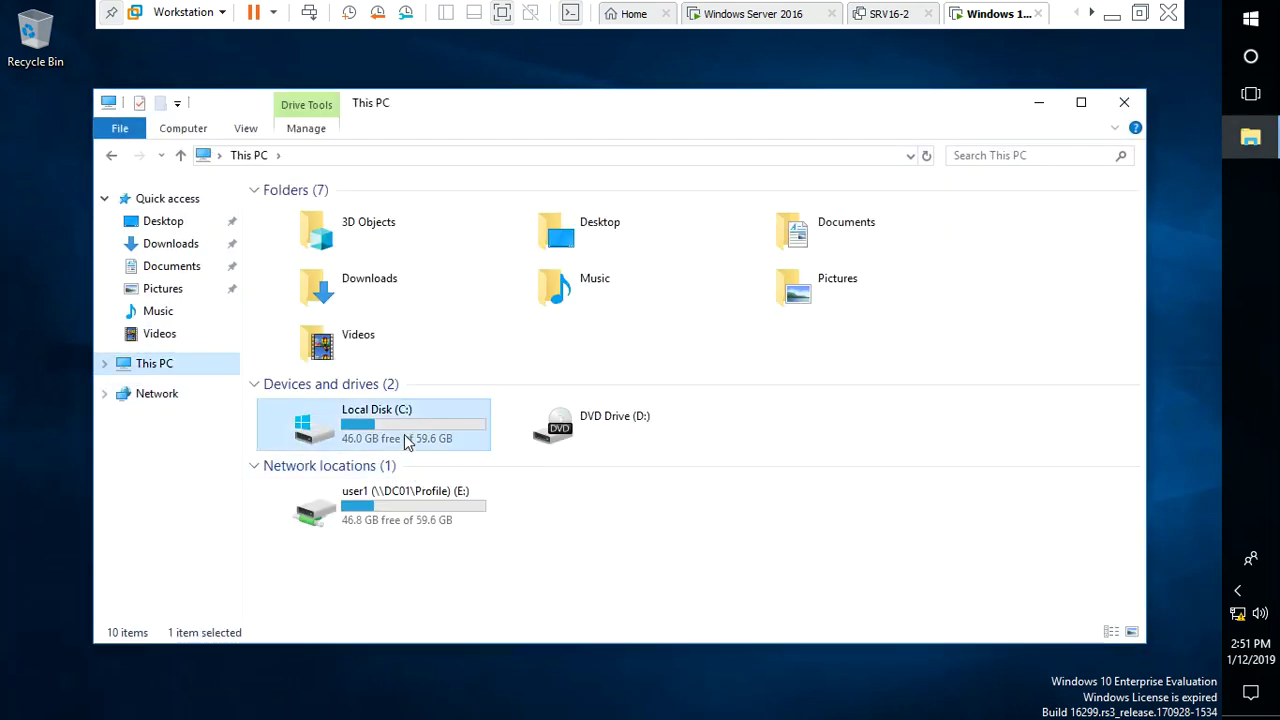
pyautogui.click(173, 296)
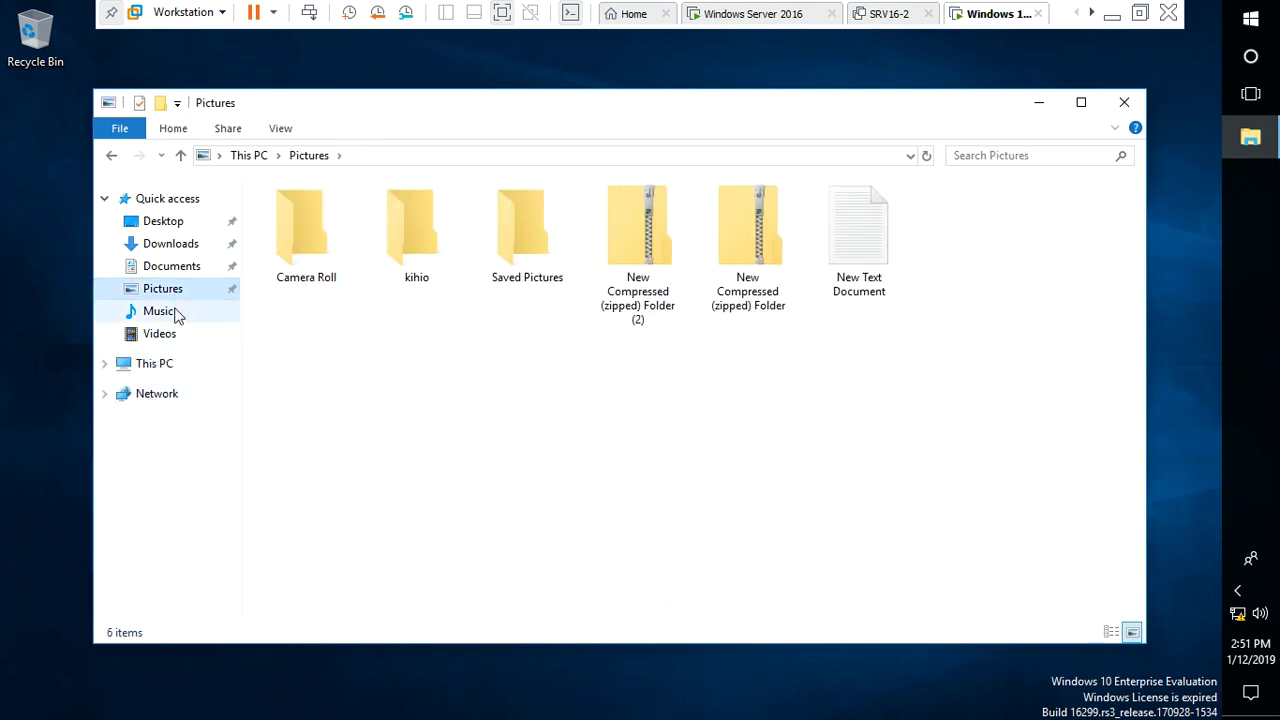
pyautogui.click(174, 253)
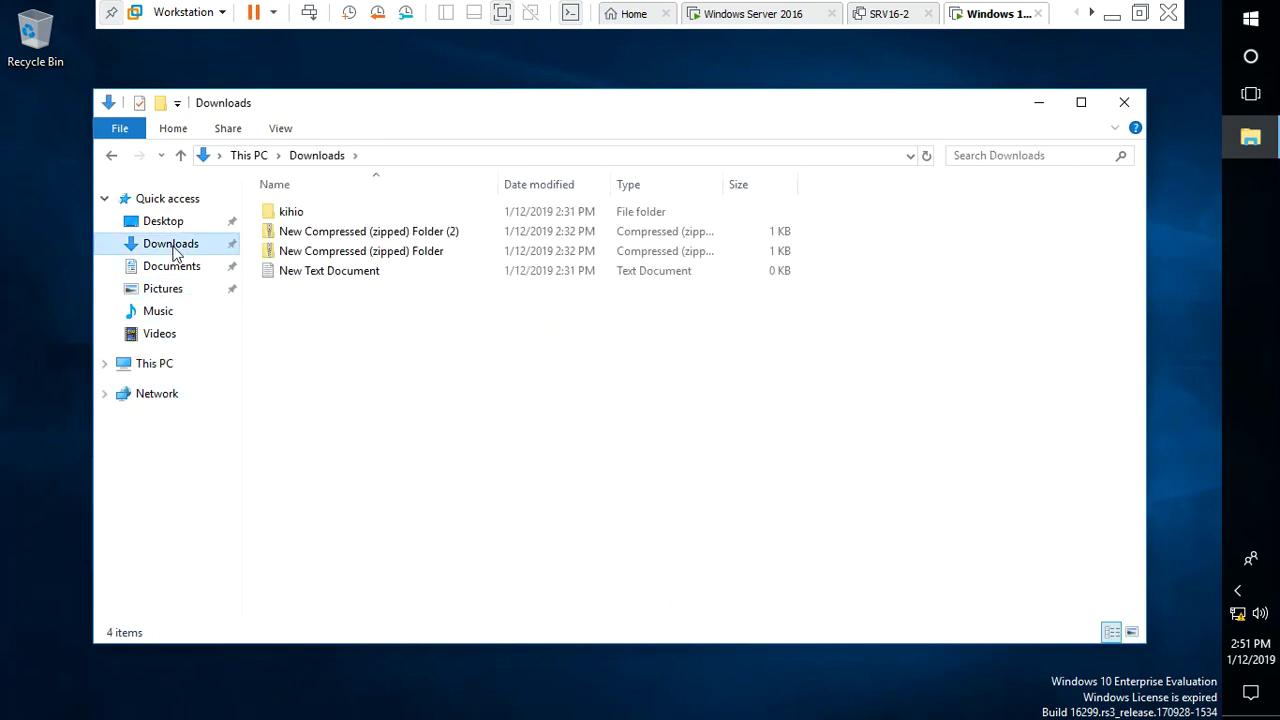
pyautogui.click(1124, 102)
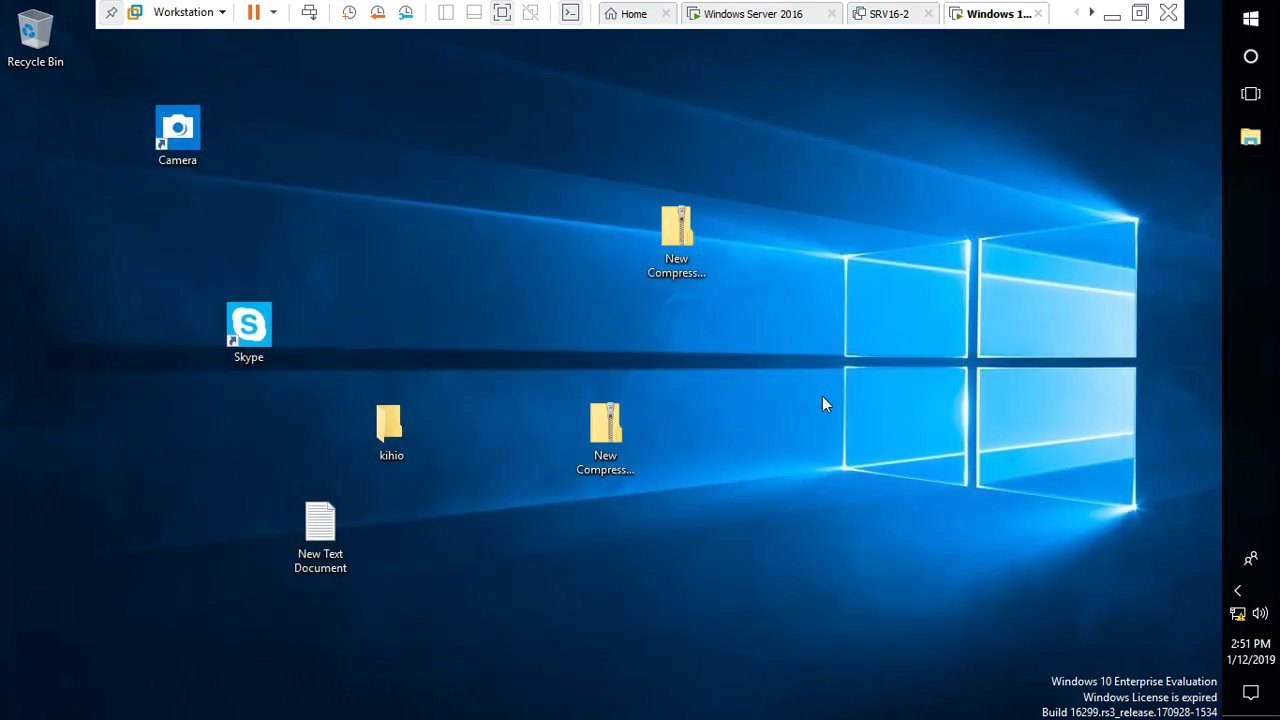
# Launch System Properties with sysdm.cpl, authenticating as administrator with the admin password
pyautogui.click(1251, 20)
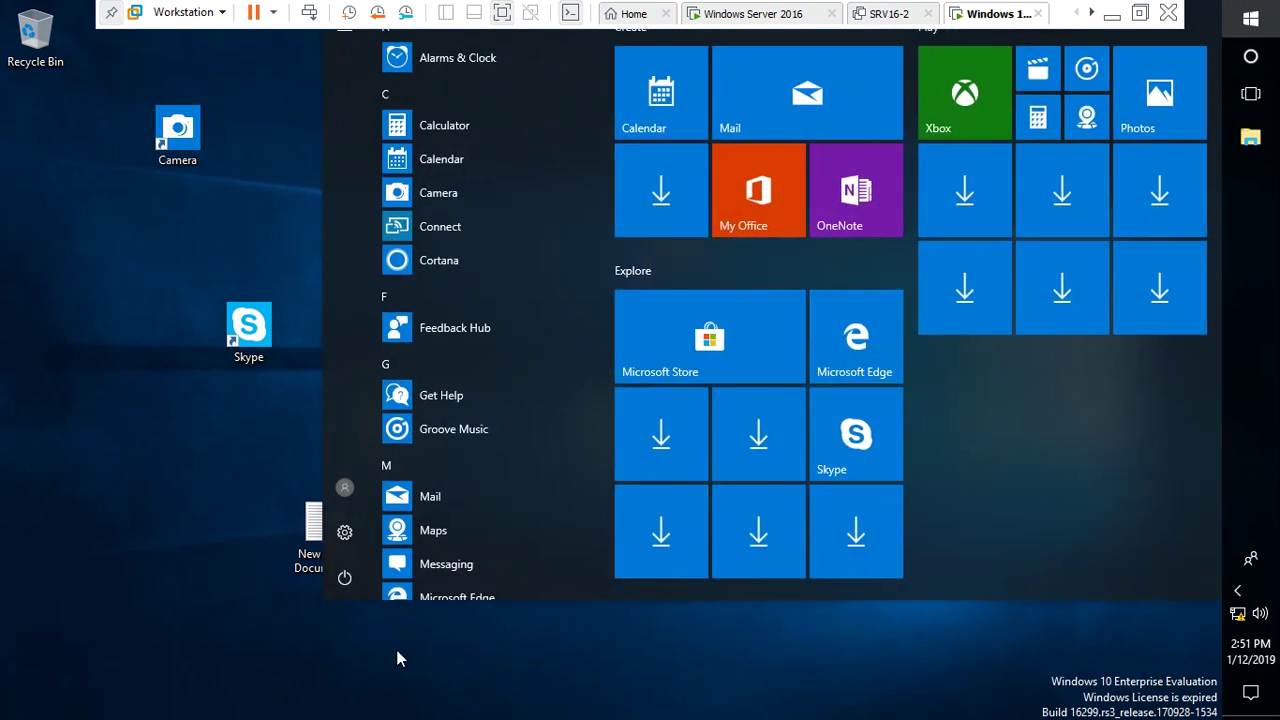
pyautogui.press('super+r')
pyautogui.write('logoff')
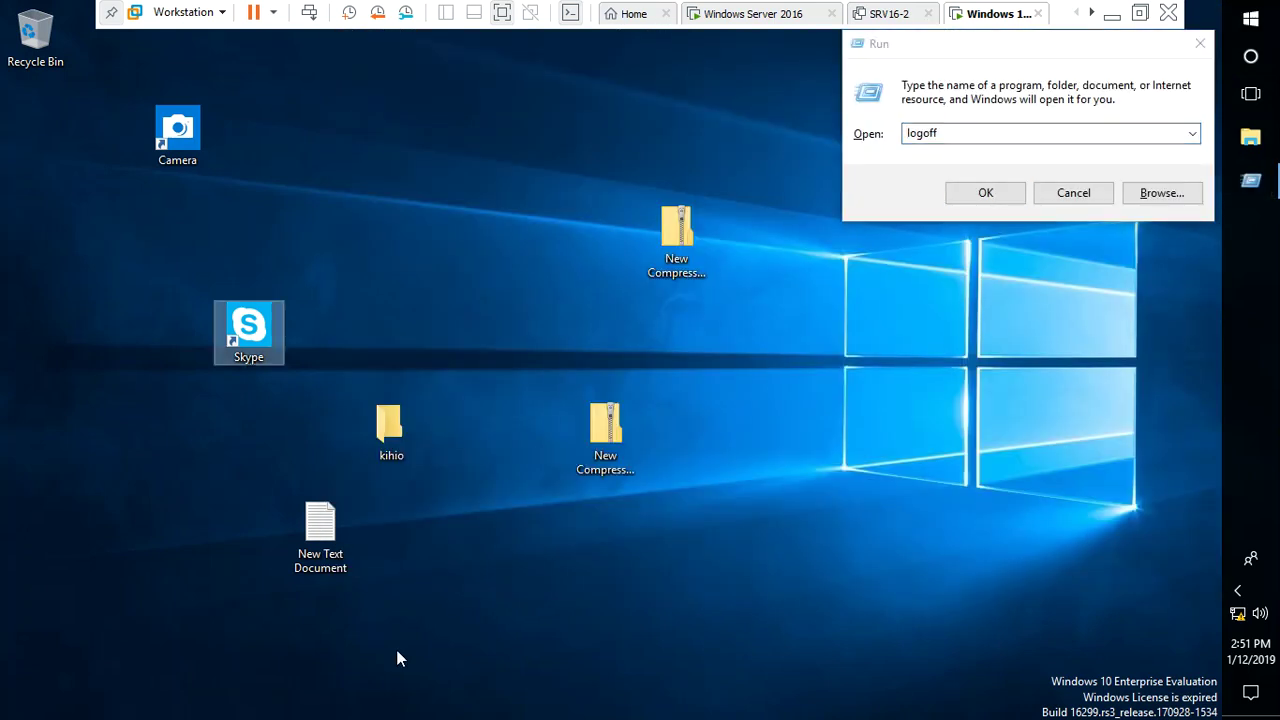
pyautogui.click(1042, 133)
pyautogui.press('BackSpace')
pyautogui.press('BackSpace')
pyautogui.press('BackSpace')
pyautogui.press('BackSpace')
pyautogui.press('BackSpace')
pyautogui.press('BackSpace')
pyautogui.write('sysdm.cpl')
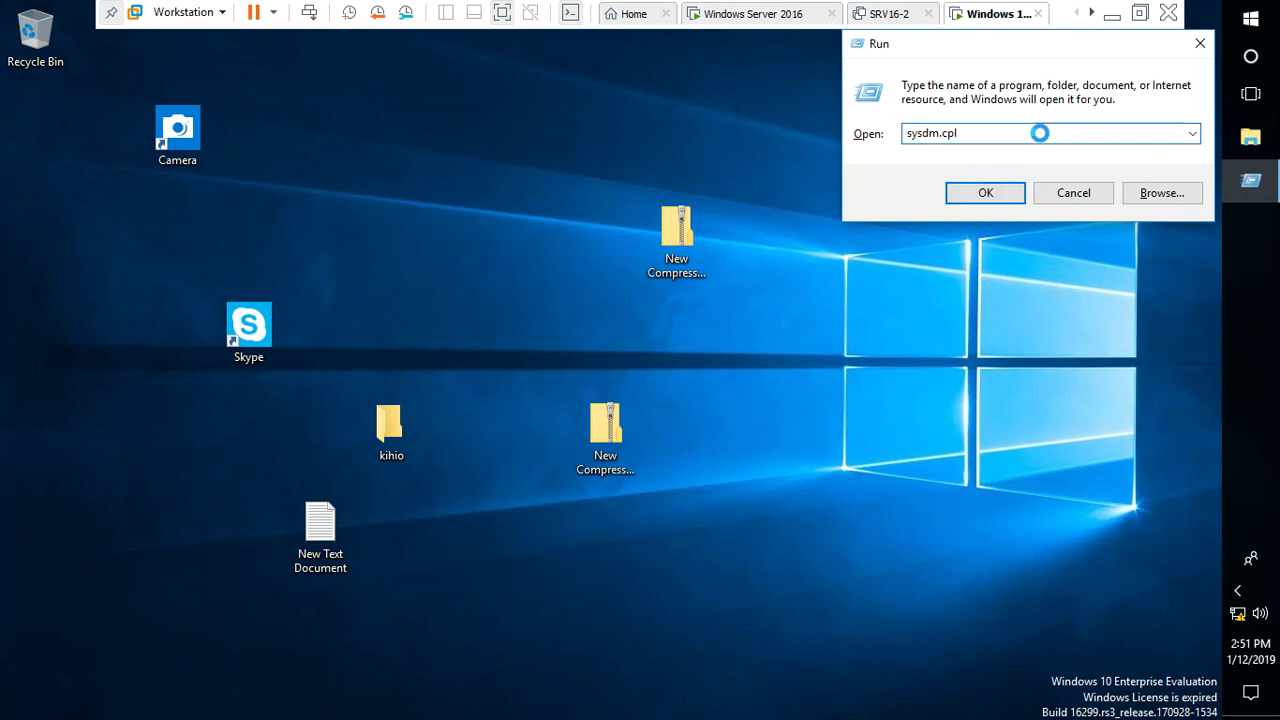
pyautogui.press('Return')
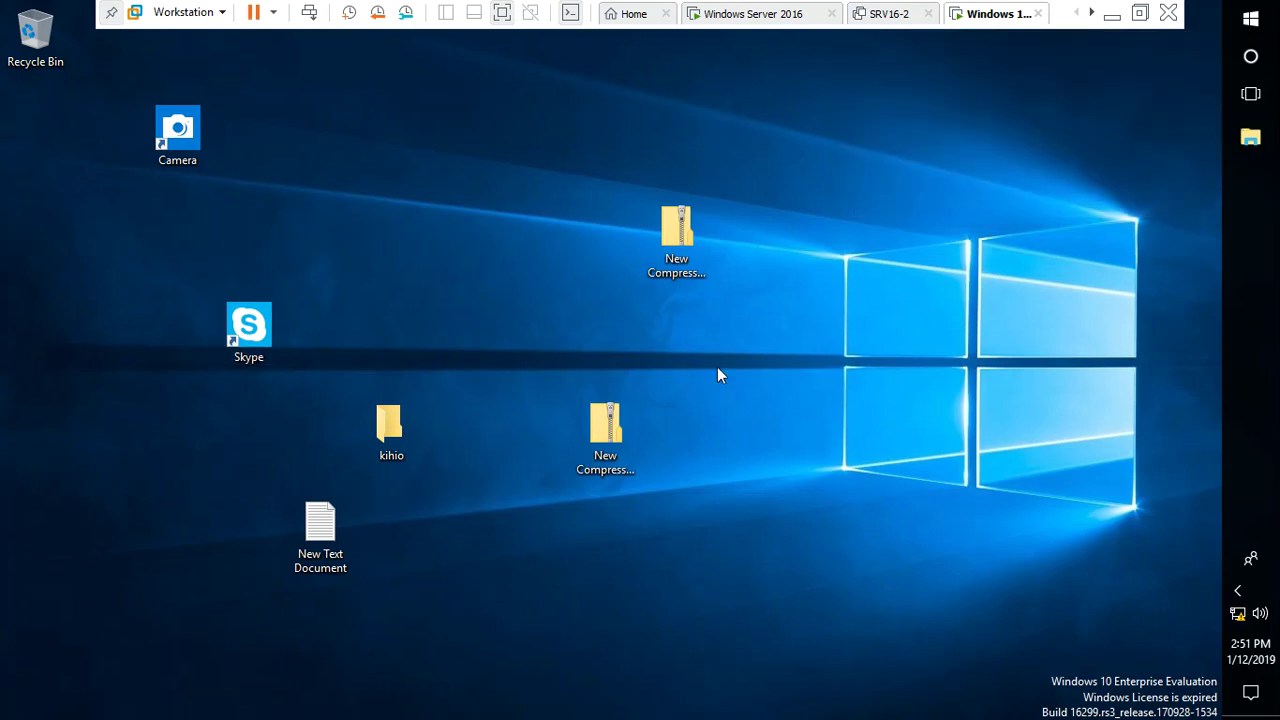
pyautogui.write('a')
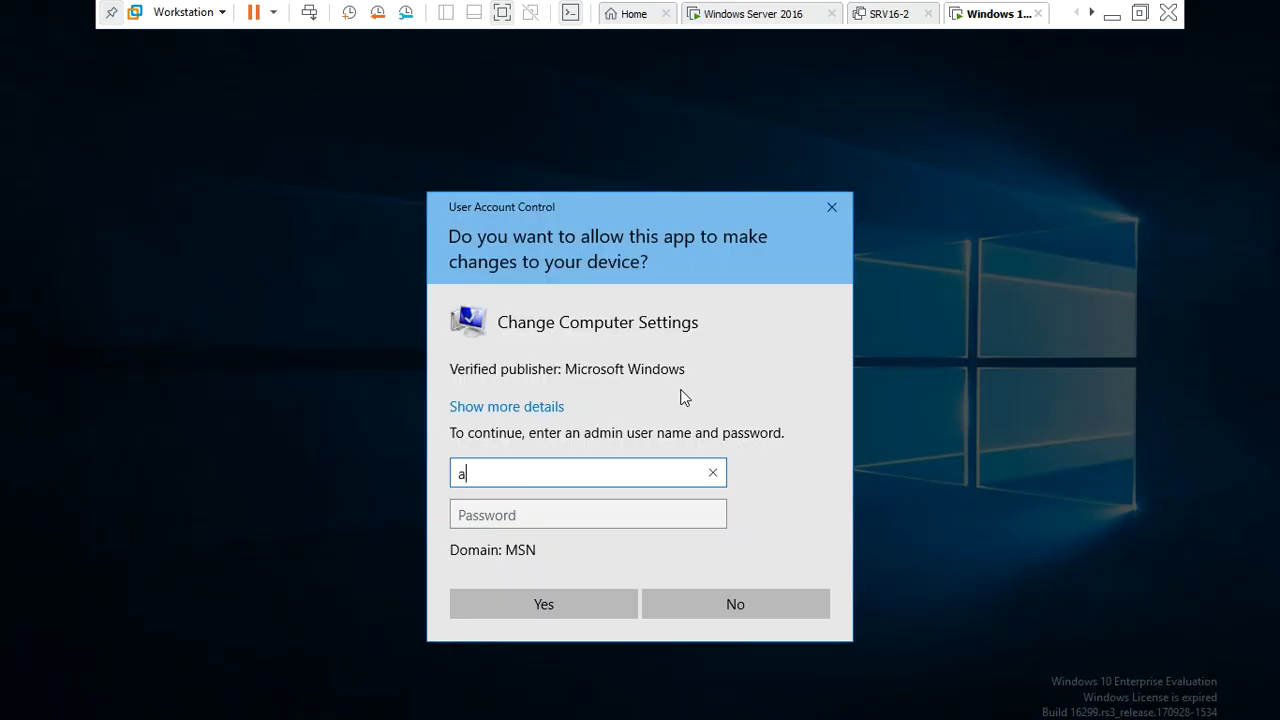
pyautogui.write('dministrator')
pyautogui.press('Tab')
pyautogui.write('•••••••••')
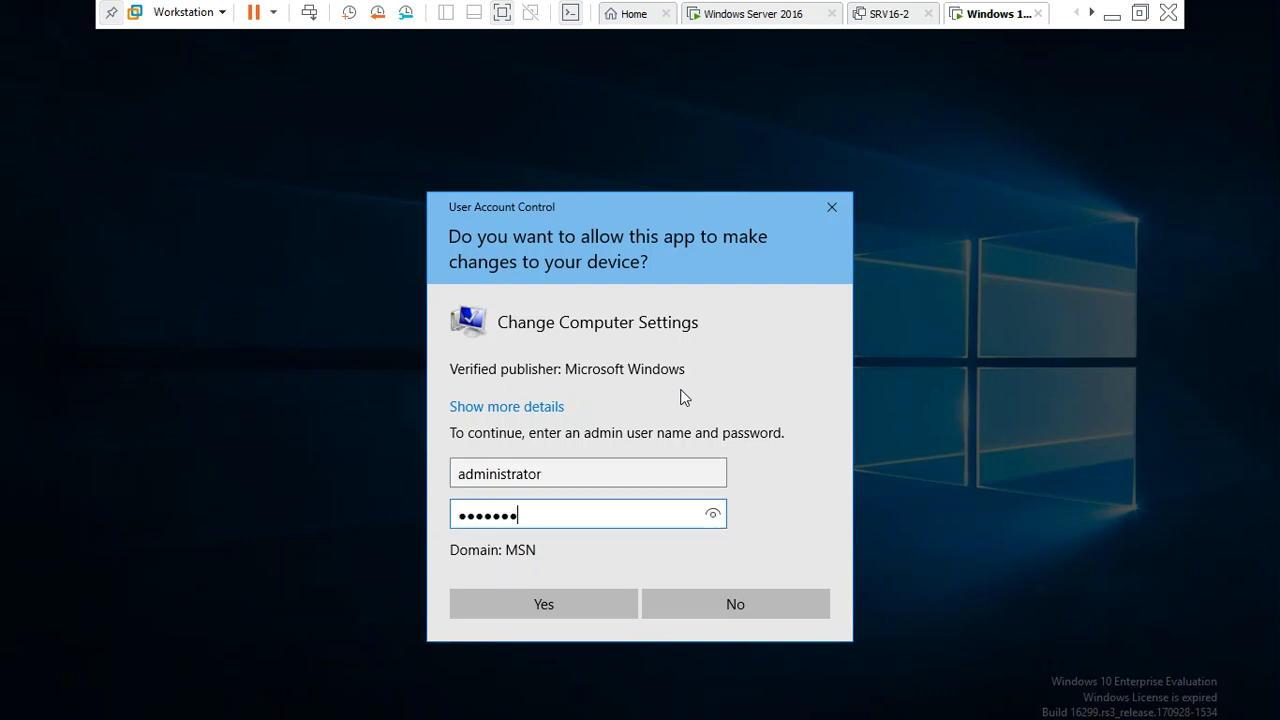
pyautogui.press('Return')
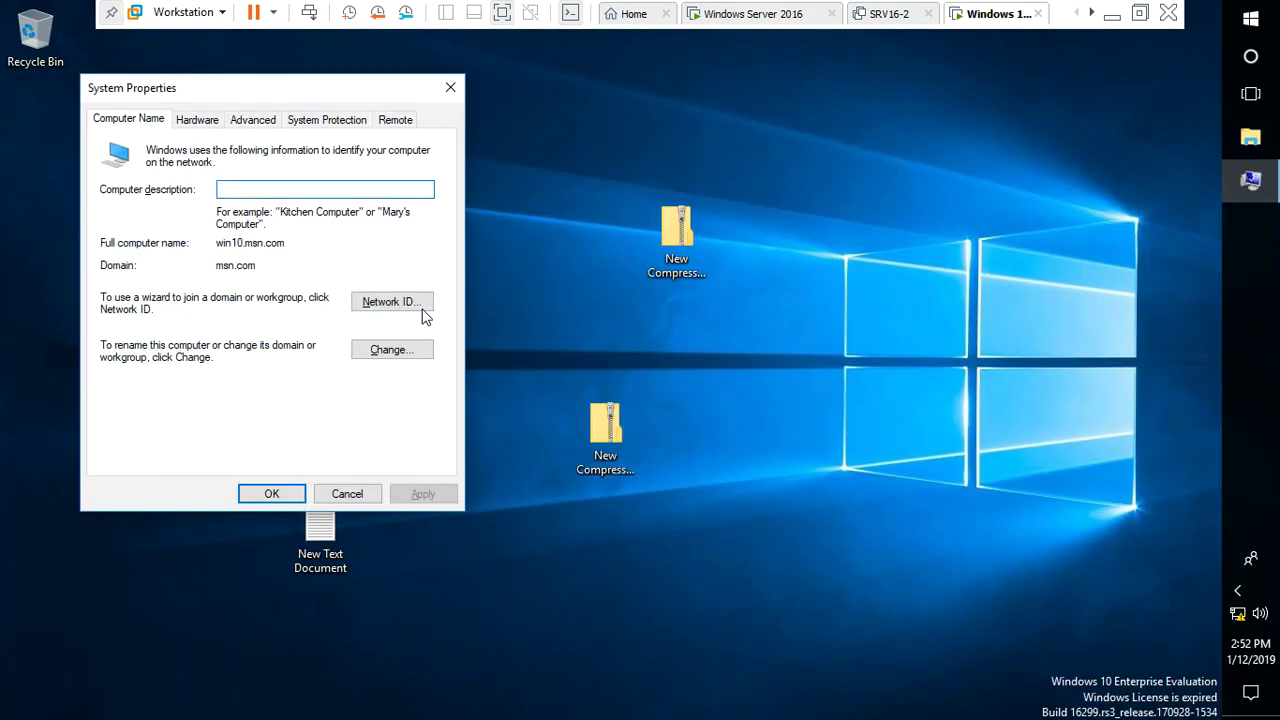
# Confirm in Advanced > User Profiles that user1's profile type is Mandatory, then close System Properties
pyautogui.click(244, 122)
pyautogui.click(380, 312)
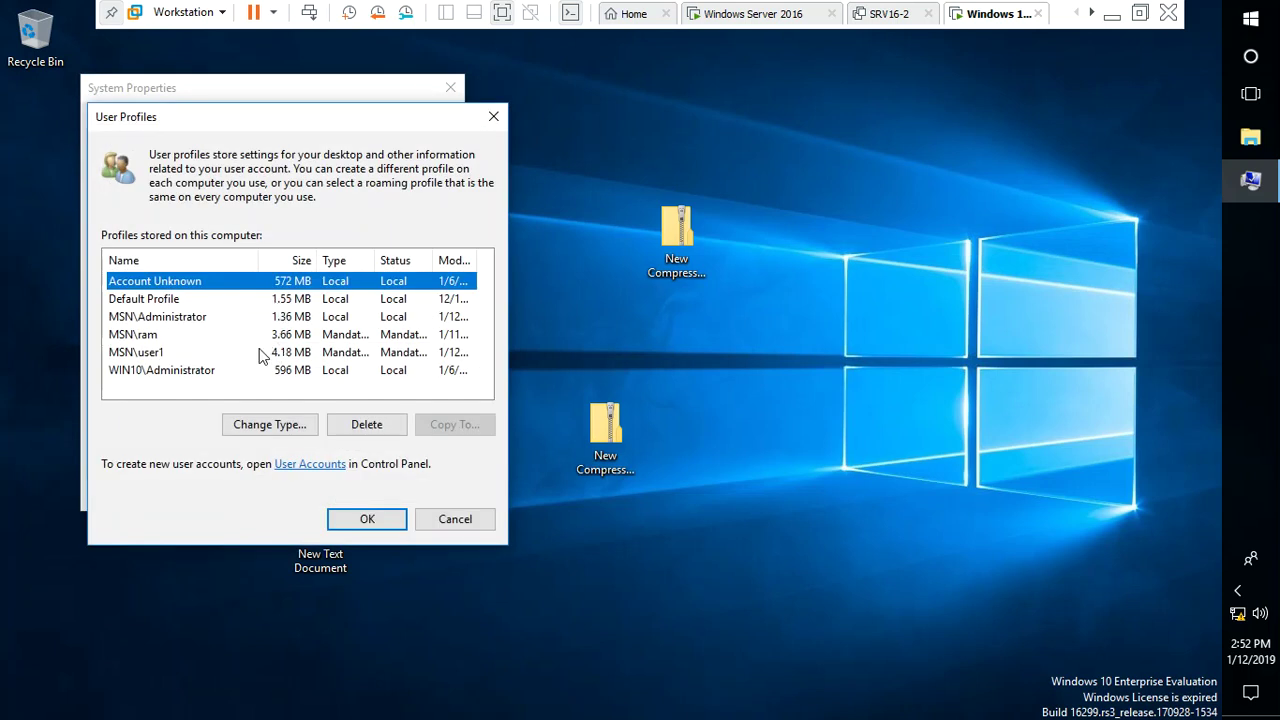
pyautogui.click(205, 368)
pyautogui.click(205, 353)
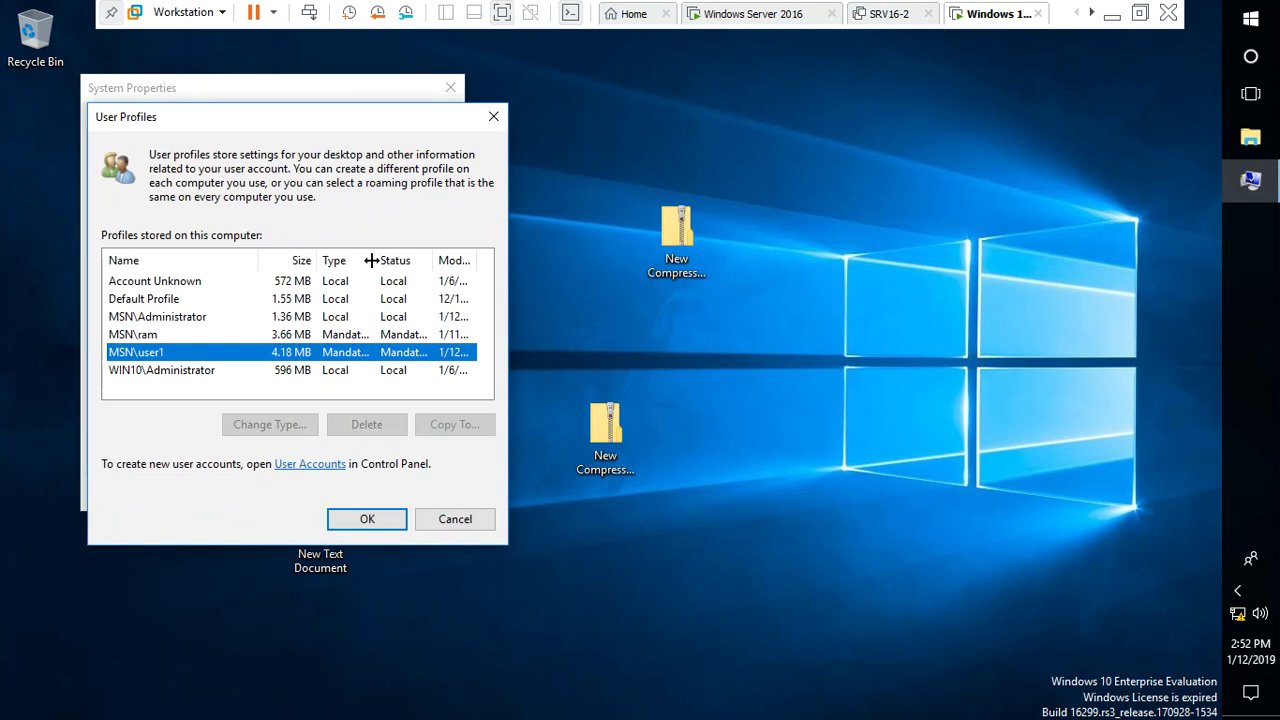
pyautogui.moveTo(378, 260); pyautogui.dragTo(451, 258)
pyautogui.click(184, 337)
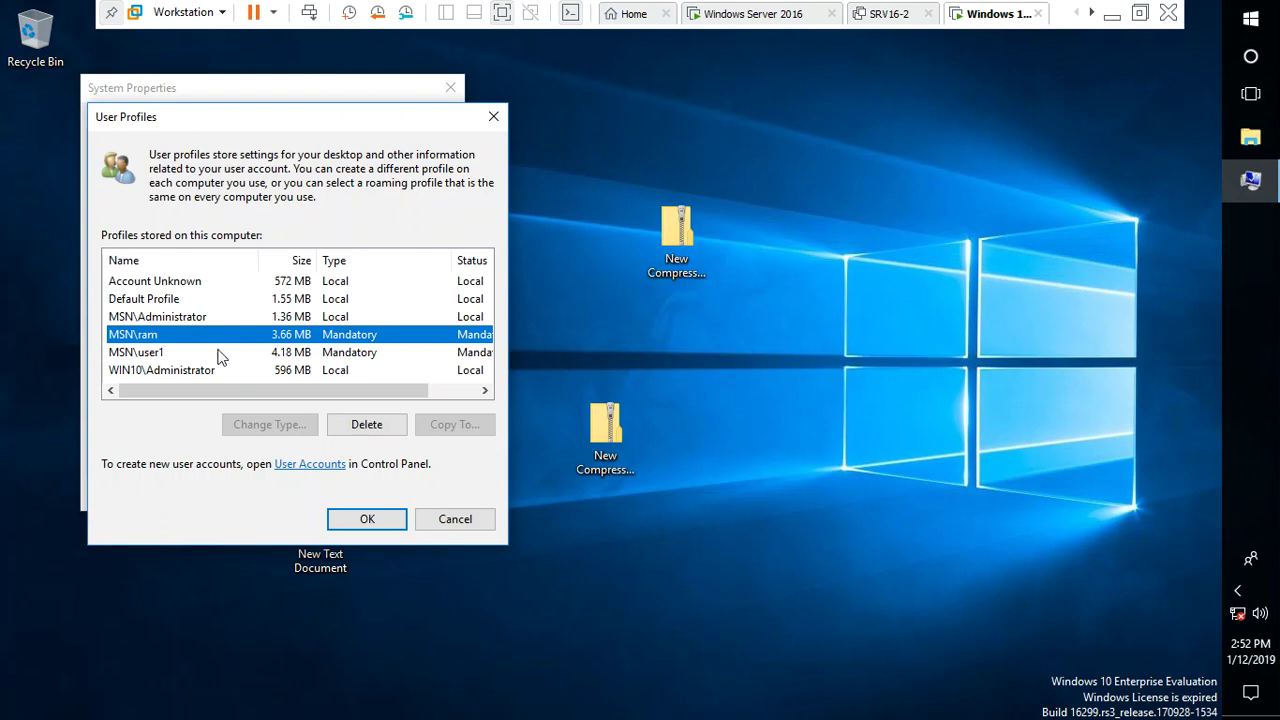
pyautogui.click(288, 354)
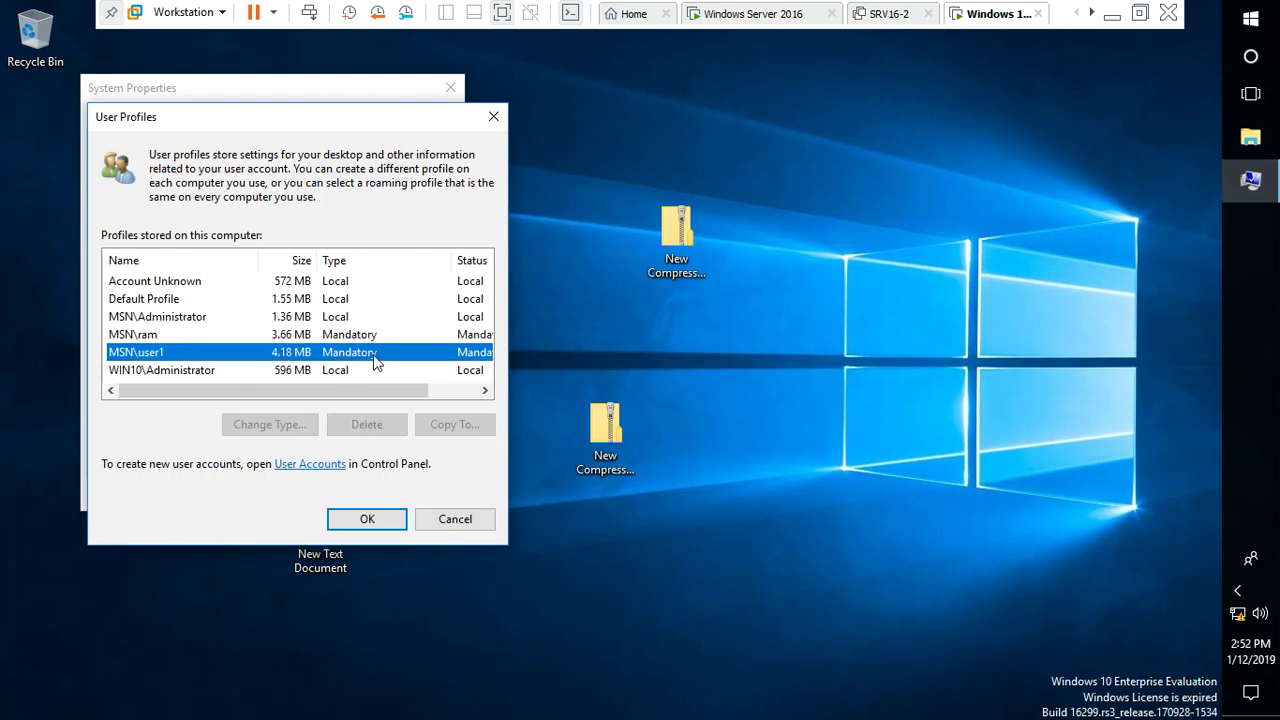
pyautogui.click(378, 525)
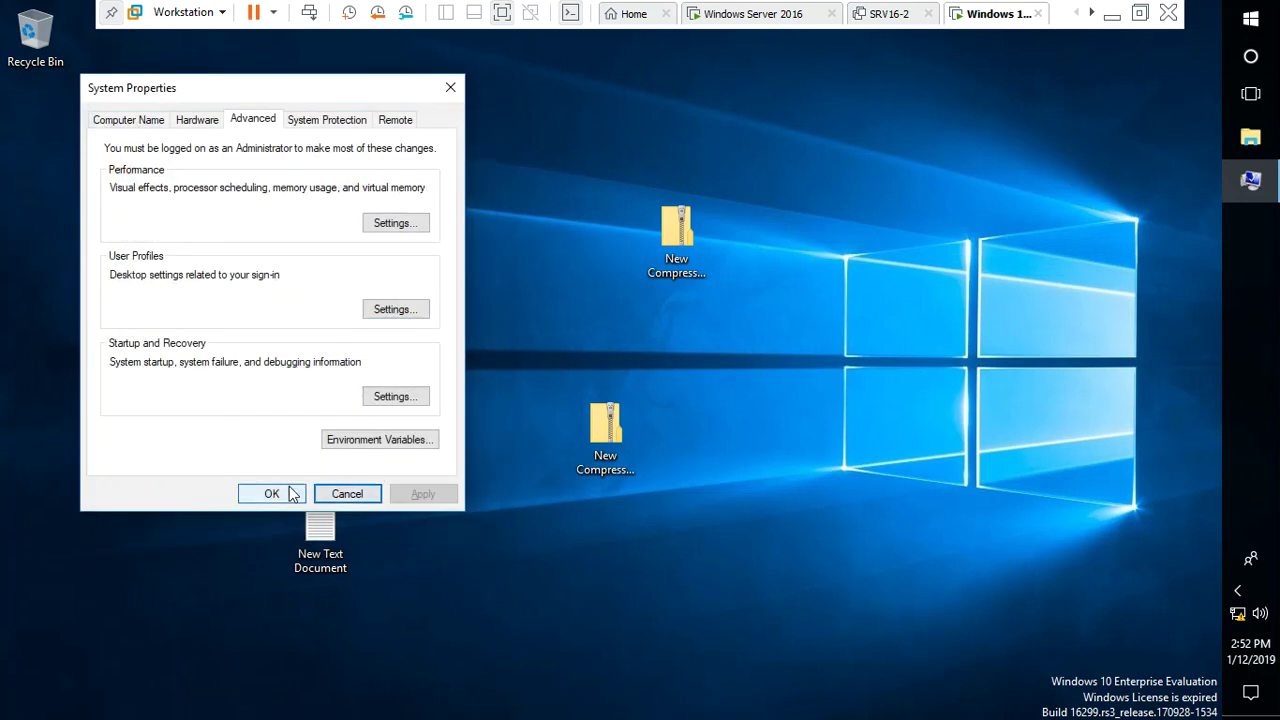
pyautogui.click(271, 493)
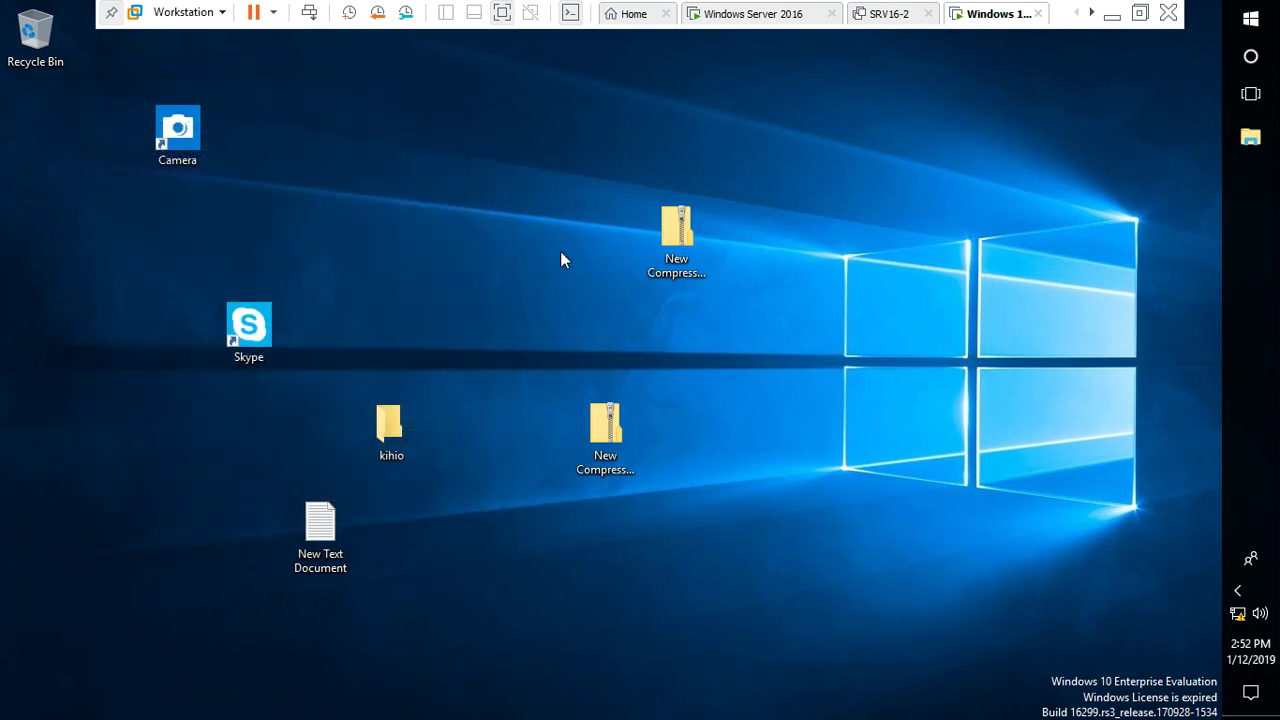
# Sign out of Windows with the logoff command
pyautogui.press('super+r')
pyautogui.write('lo')
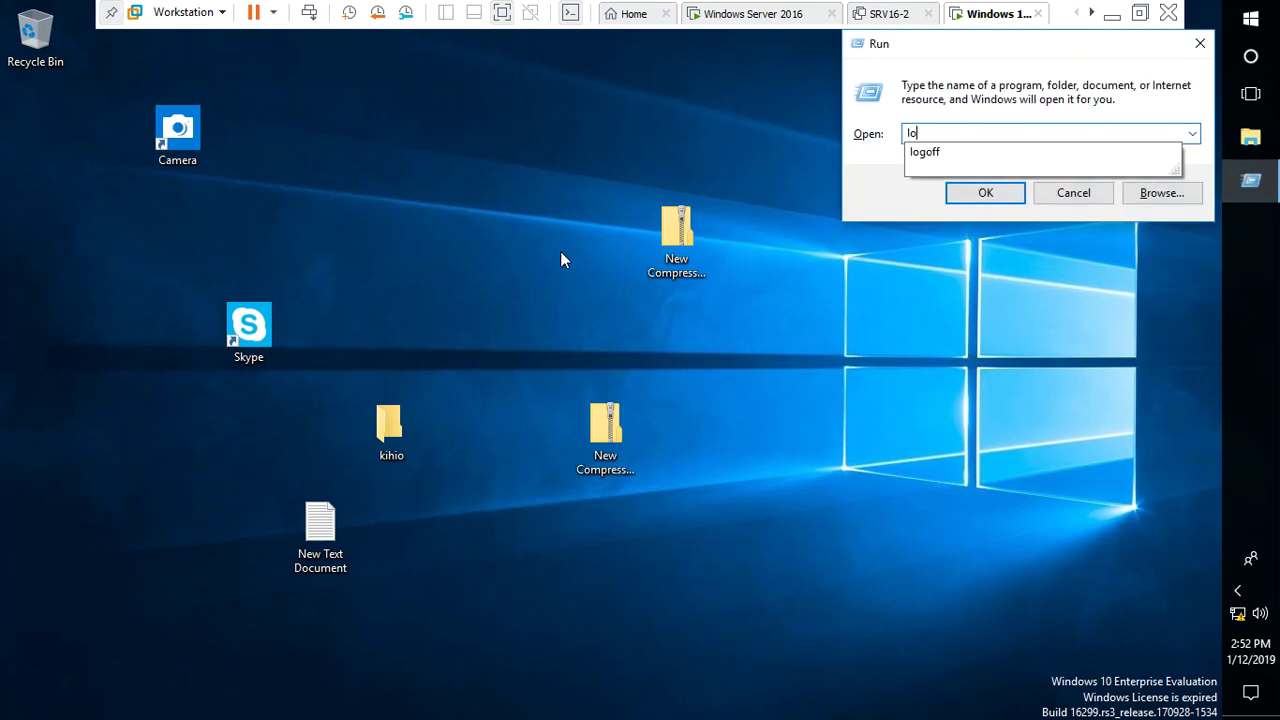
pyautogui.write('goff')
pyautogui.press('Return')
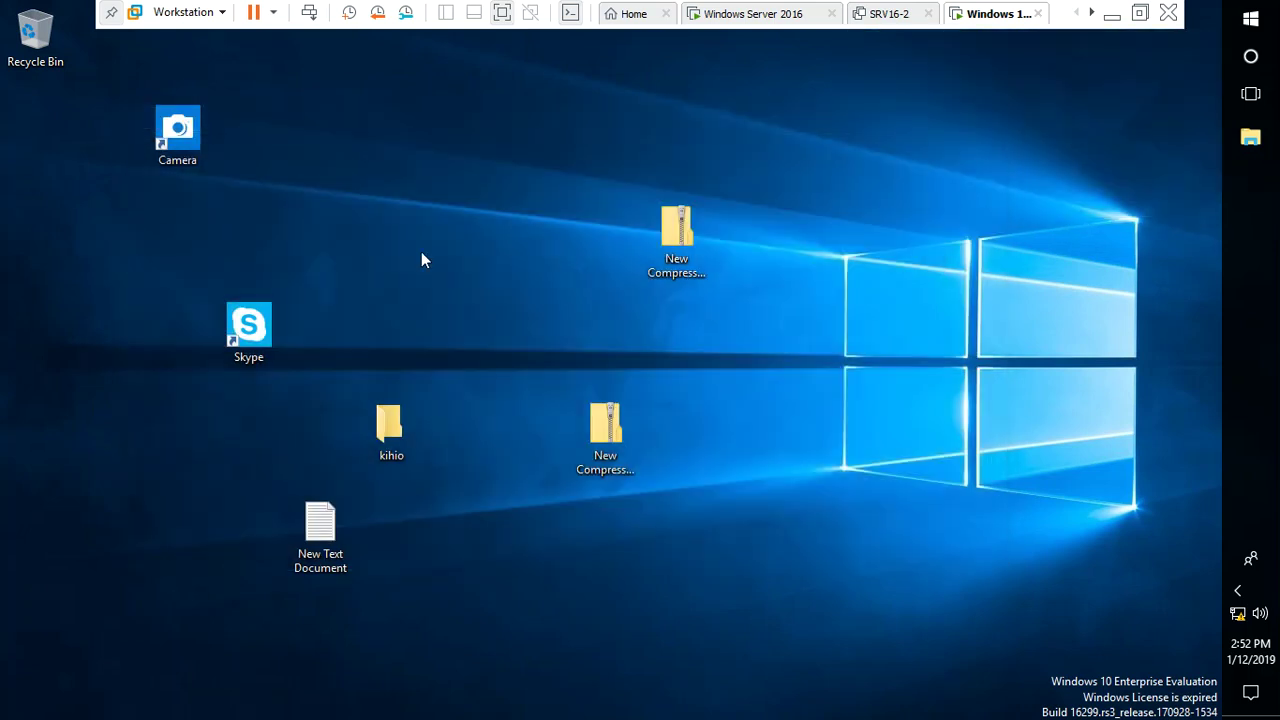